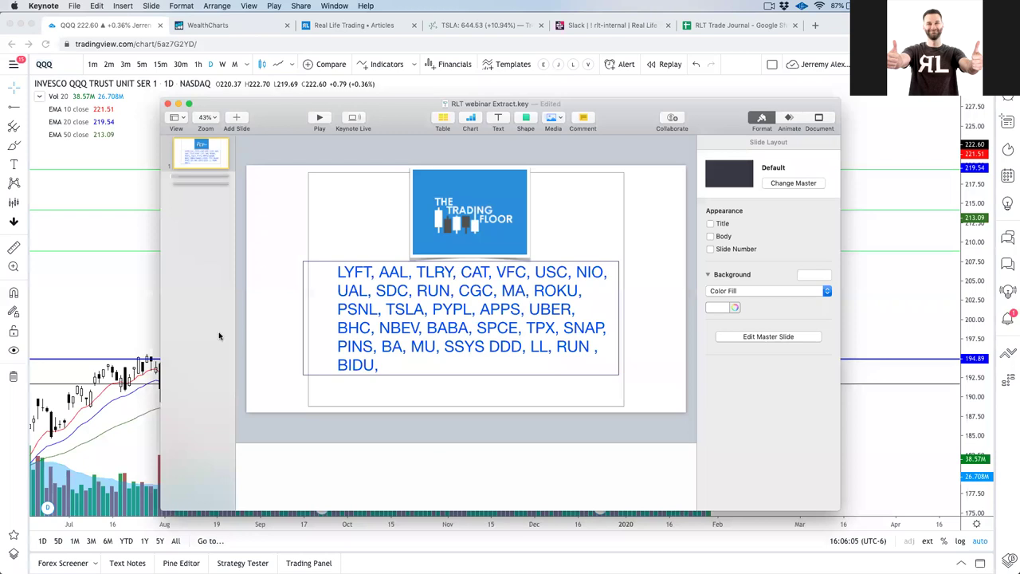
# - Switch to the browser and open the Swing Trades Current Month sheet of the RLT Trade Journal
pyautogui.click(123, 307)
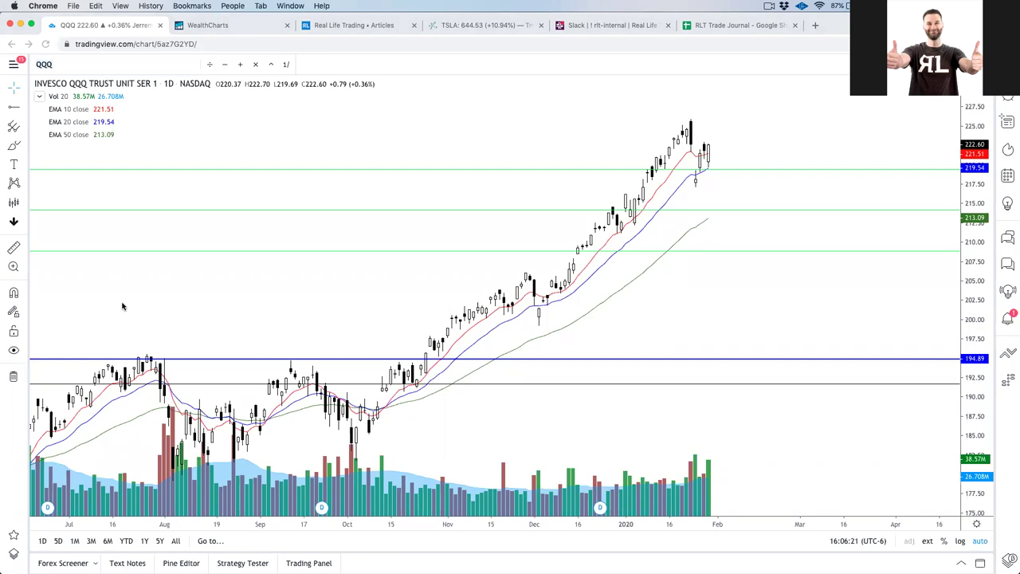
pyautogui.press('super+Tab')
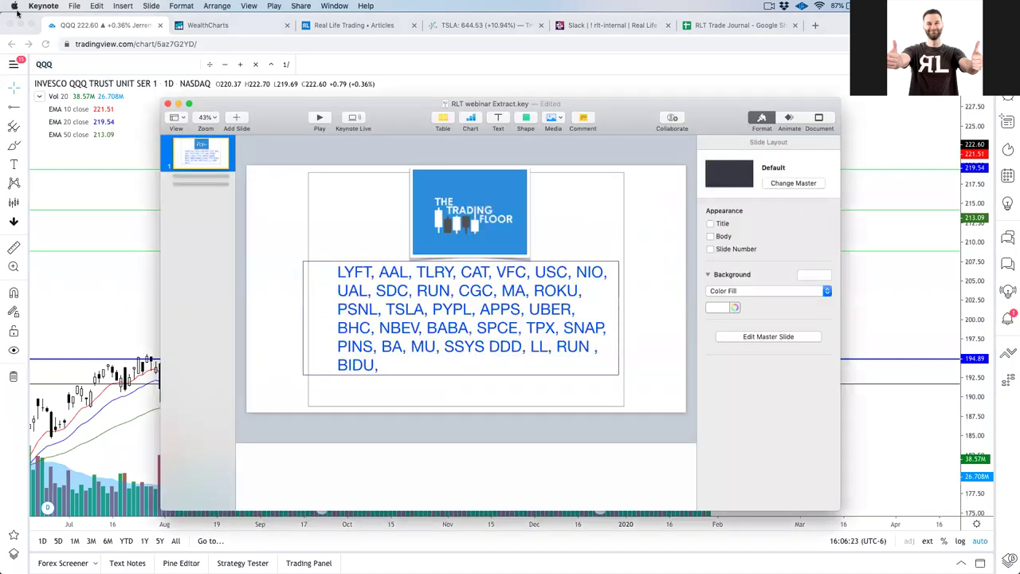
pyautogui.click(50, 66)
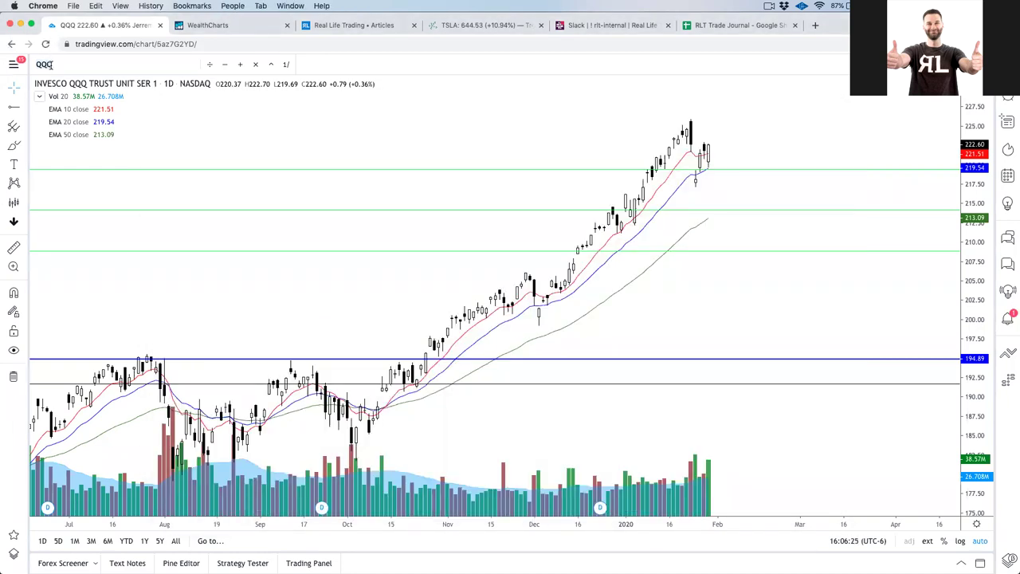
pyautogui.click(709, 27)
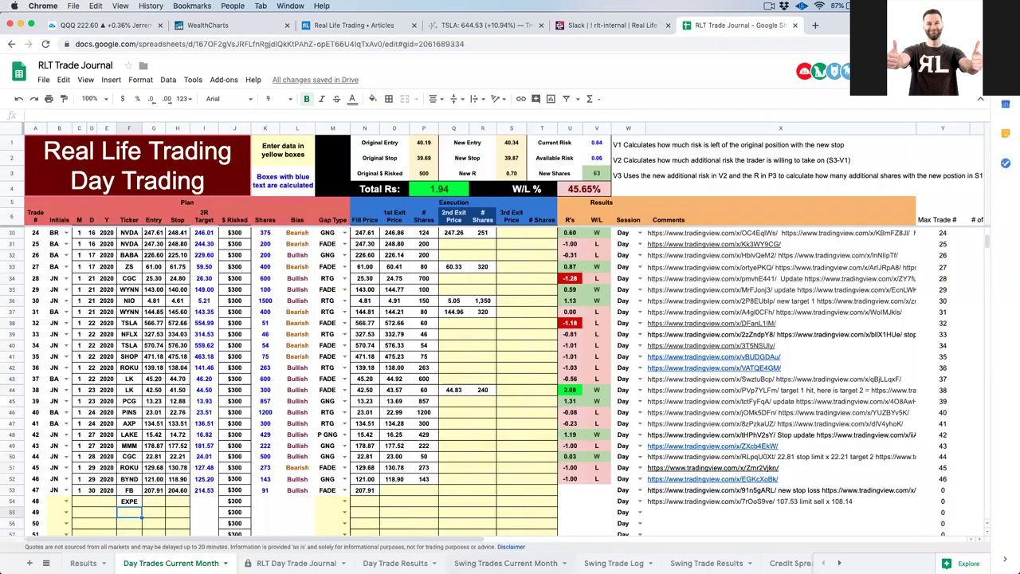
pyautogui.click(506, 563)
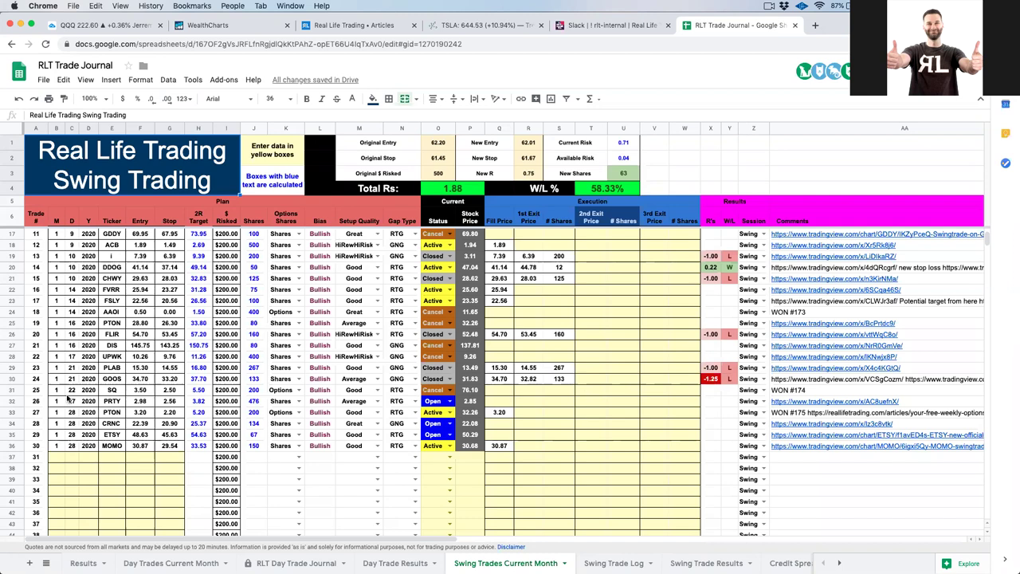
# - Switch to TradingView, load the PRTY daily chart and examine price around its target, entry and stop-loss lines
pyautogui.click(74, 27)
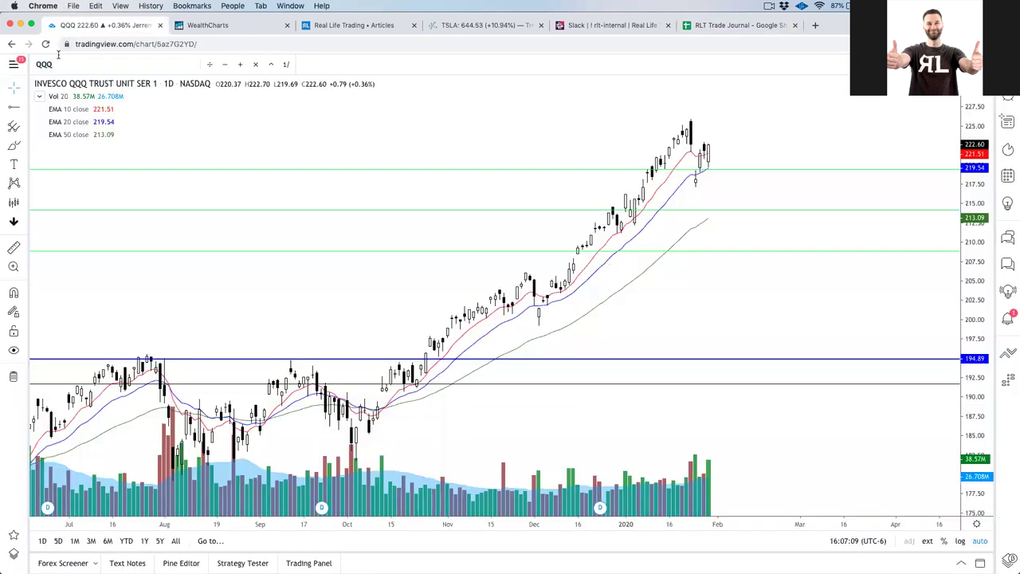
pyautogui.write('PRTY')
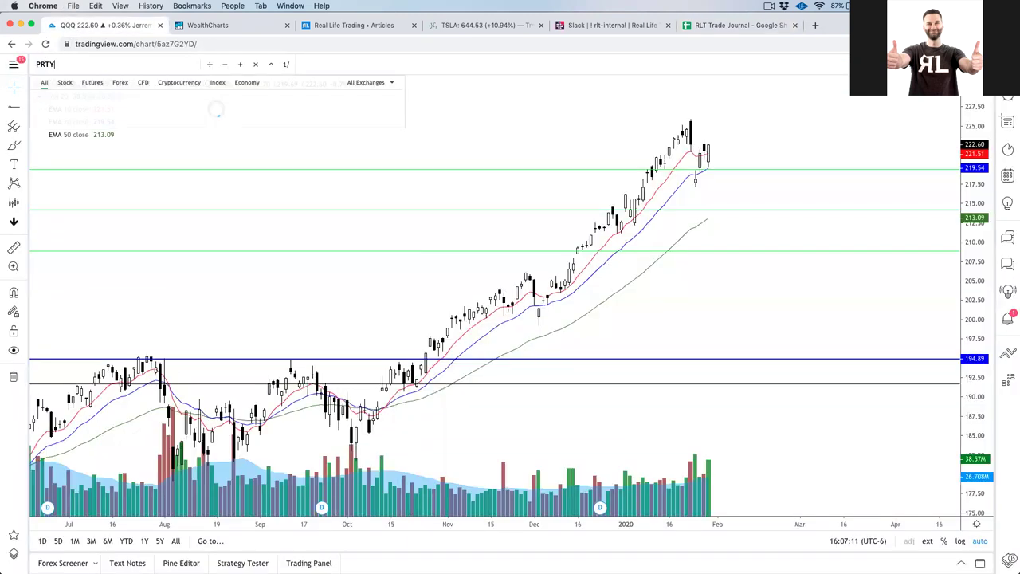
pyautogui.press('Return')
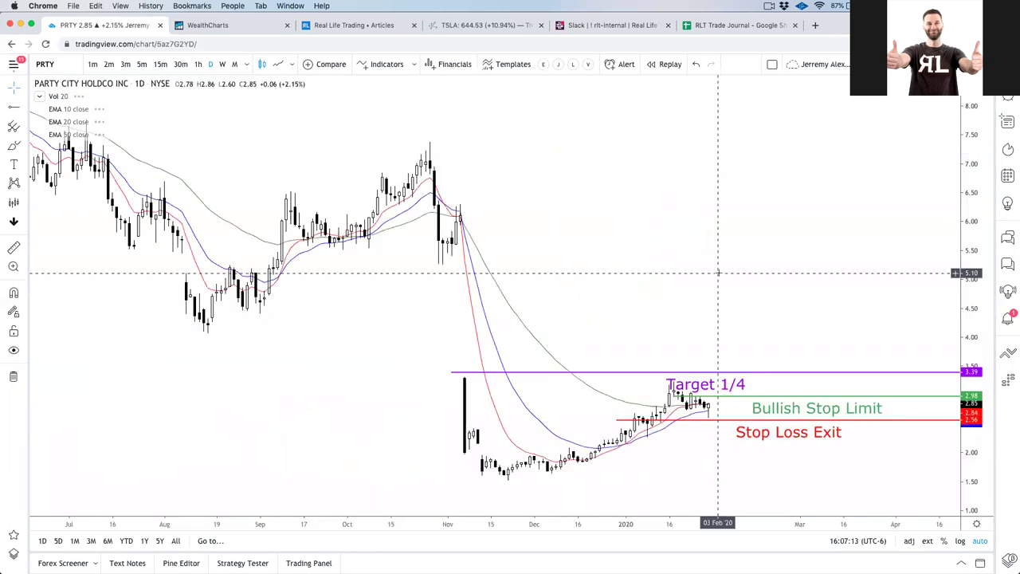
pyautogui.scroll(5, 717, 272)
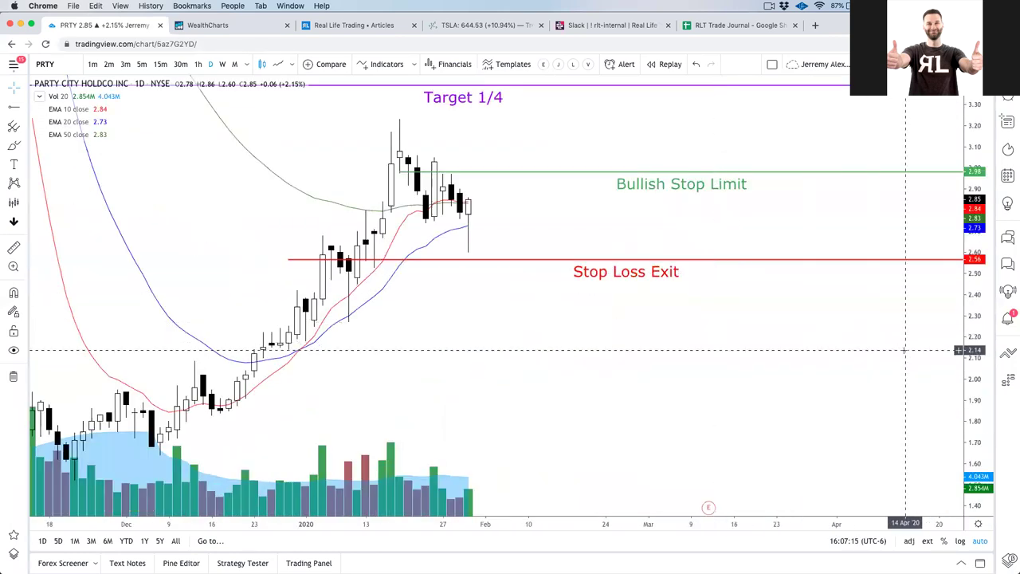
pyautogui.scroll(-3, 780, 366)
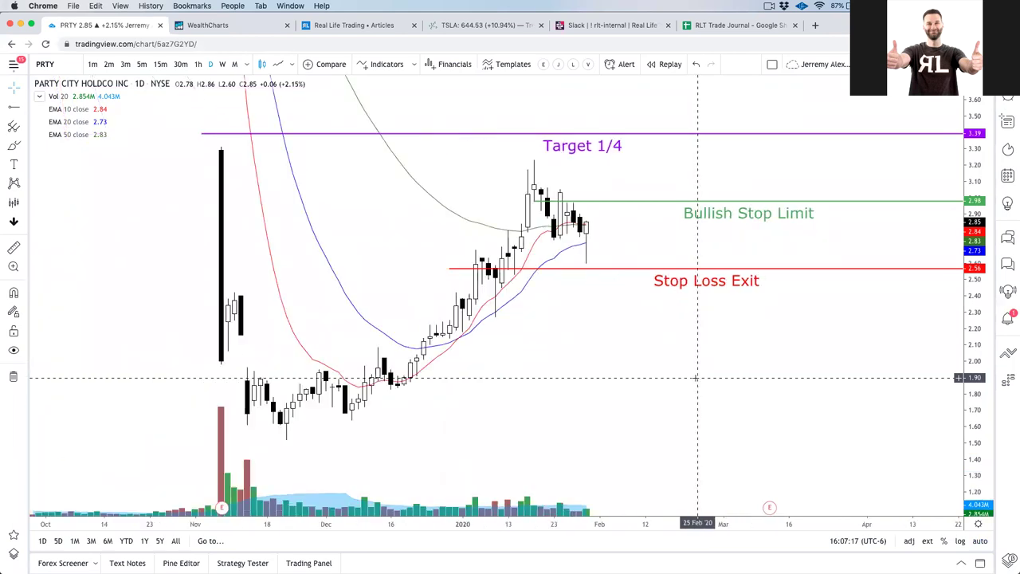
pyautogui.hscroll(5, 696, 378)
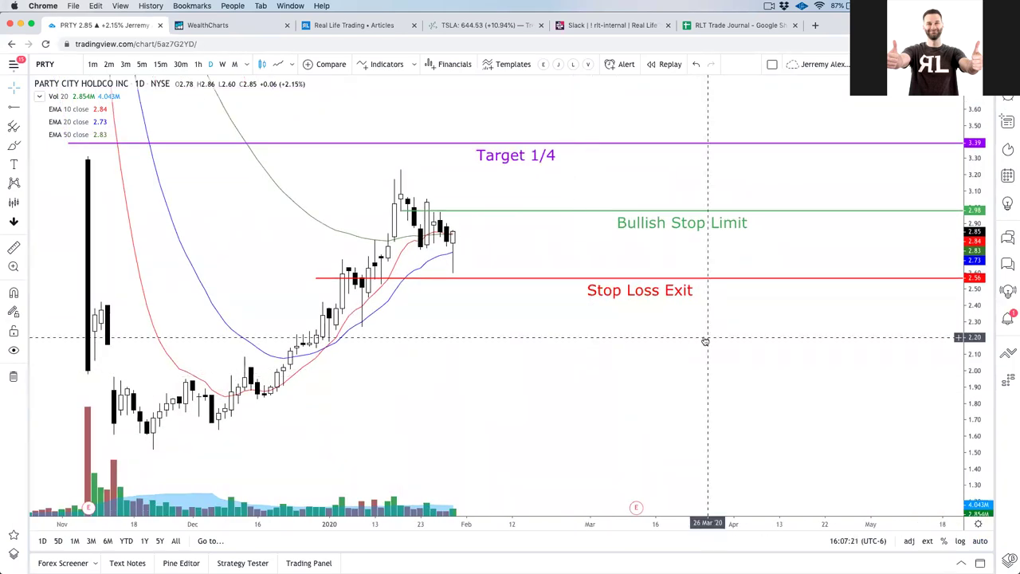
# - Switch to Keynote and insert PRTY at the start of the ticker list on the Trading Floor slide
pyautogui.press('super+Tab')
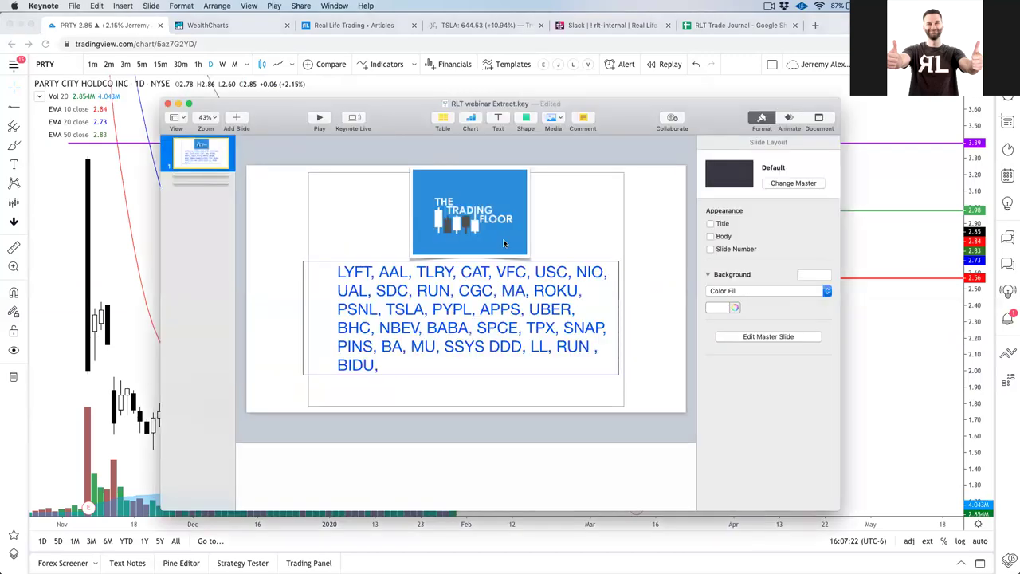
pyautogui.doubleClick(331, 272)
pyautogui.click(333, 271)
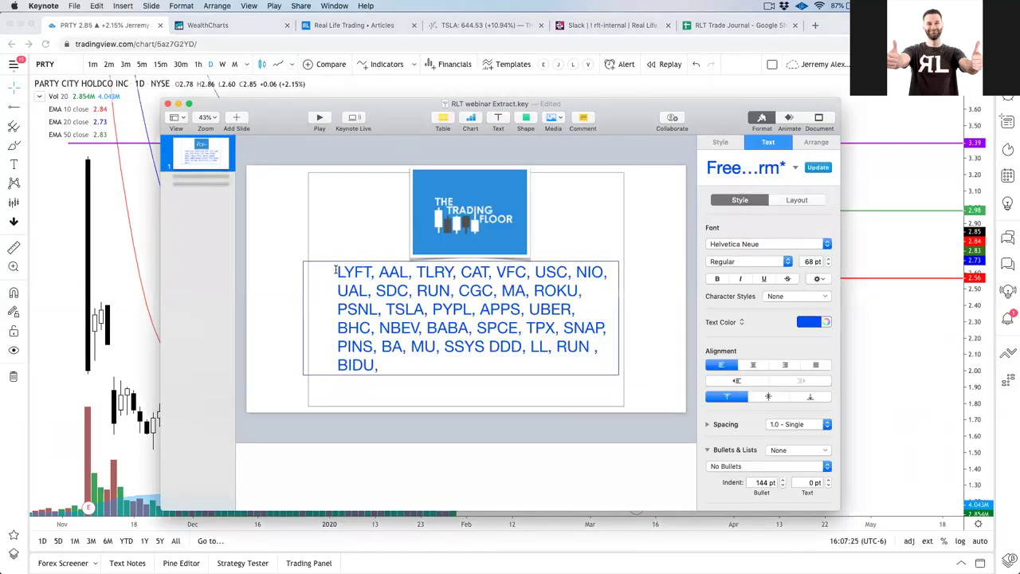
pyautogui.write('PRTY,')
# - Return to TradingView, load the DDOG daily chart and examine price against its exit target and stop lines
pyautogui.press('super+Tab')
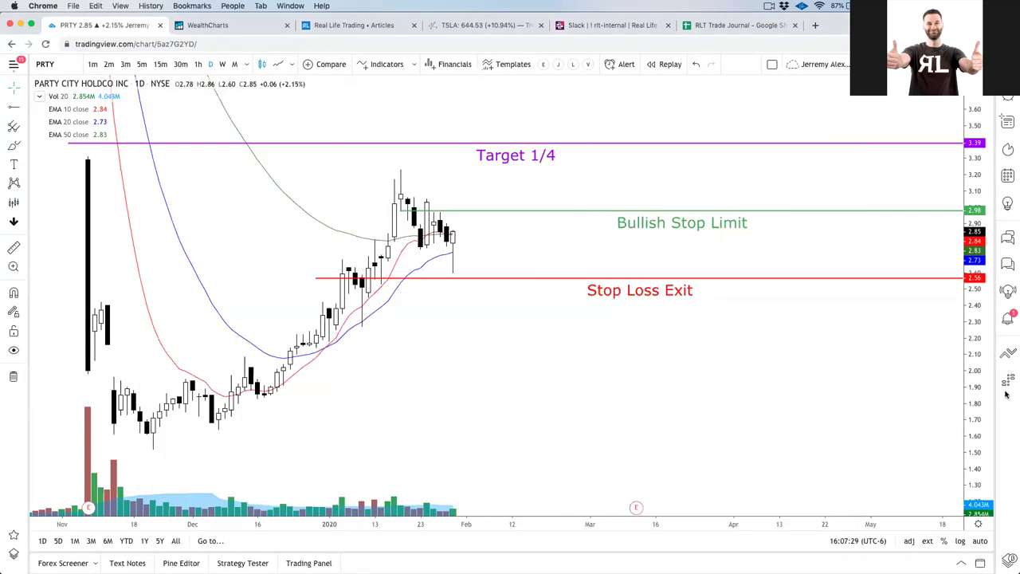
pyautogui.scroll(2, 740, 428)
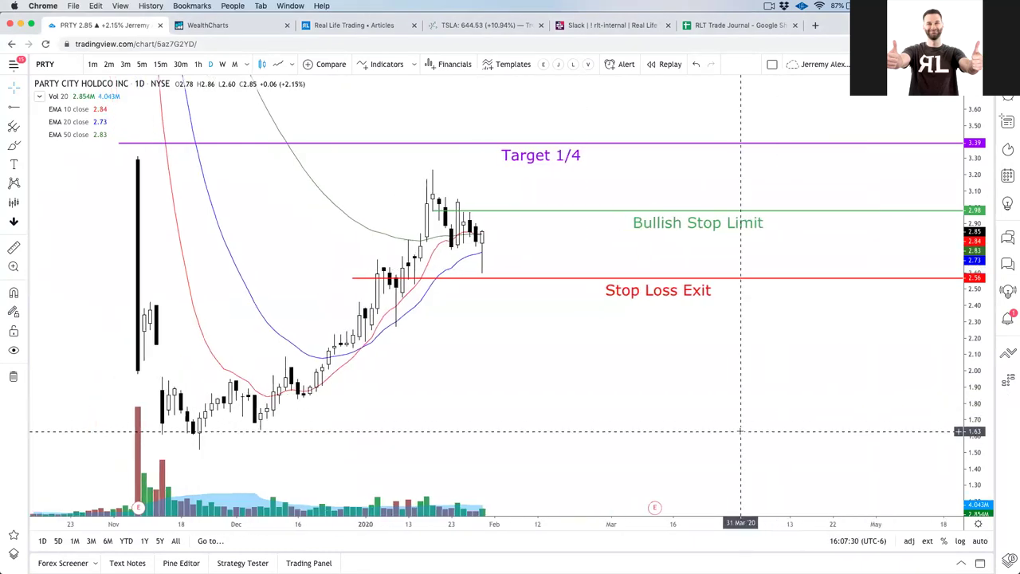
pyautogui.click(47, 64)
pyautogui.write('DDOG')
pyautogui.press('Return')
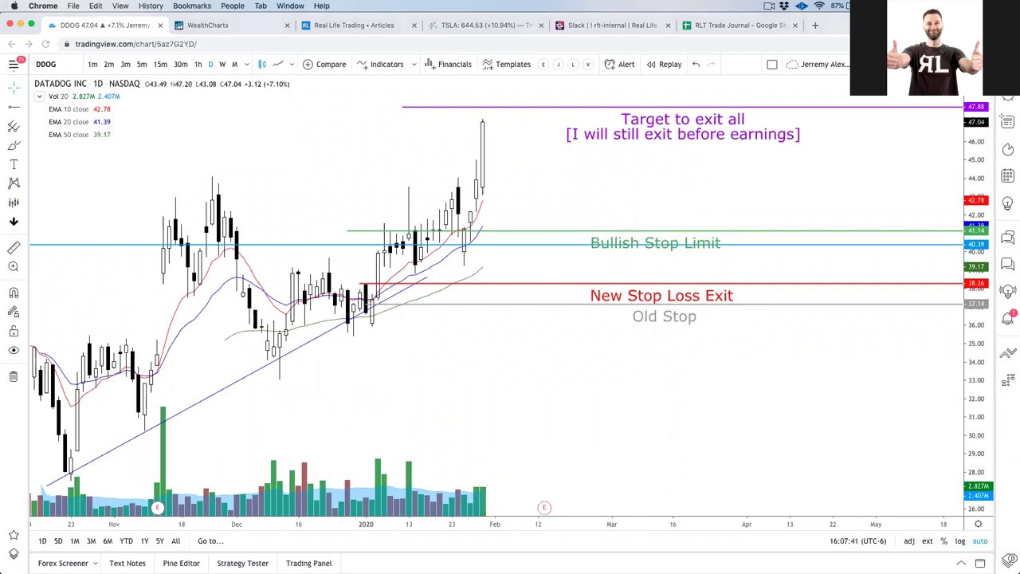
pyautogui.moveTo(566, 349)
pyautogui.mouseDown()
pyautogui.moveTo(478, 249)
pyautogui.moveTo(469, 253)
pyautogui.mouseUp()
pyautogui.moveTo(592, 323); pyautogui.dragTo(478, 243)
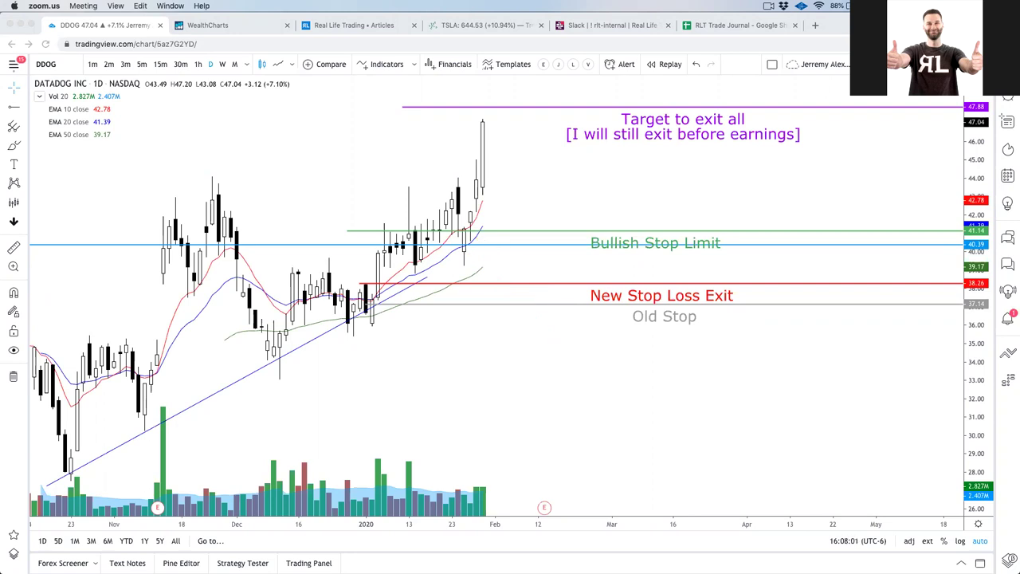
pyautogui.click(958, 167)
pyautogui.scroll(-3, 958, 166)
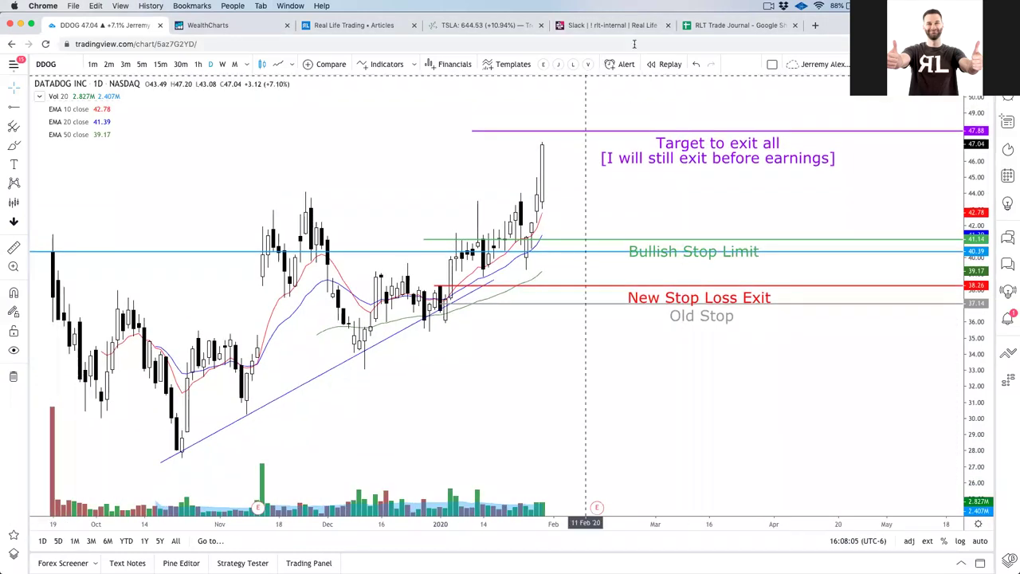
# - Check the swing trades in the RLT Trade Journal, and load the PTON chart in TradingView
pyautogui.click(705, 25)
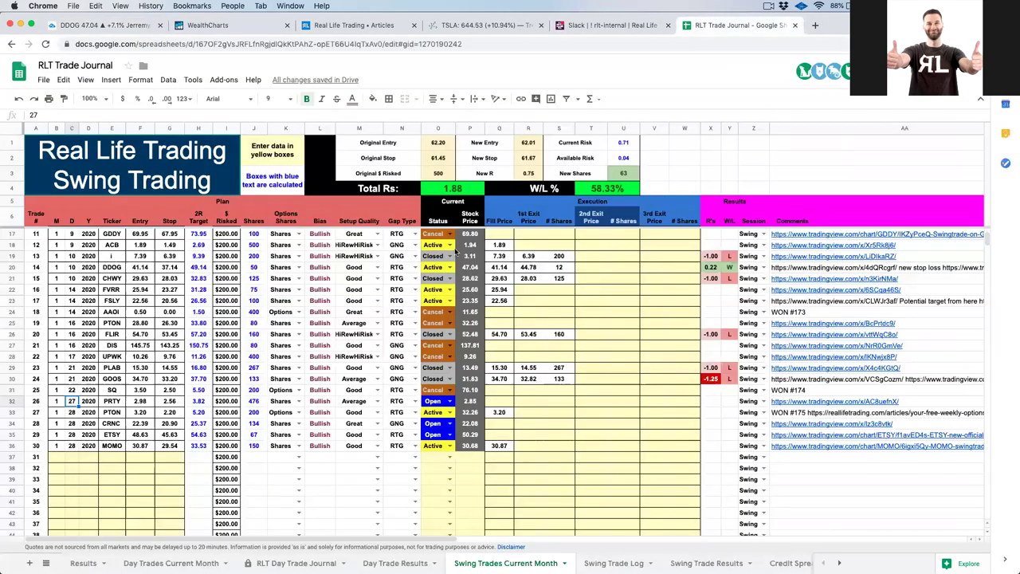
pyautogui.click(71, 26)
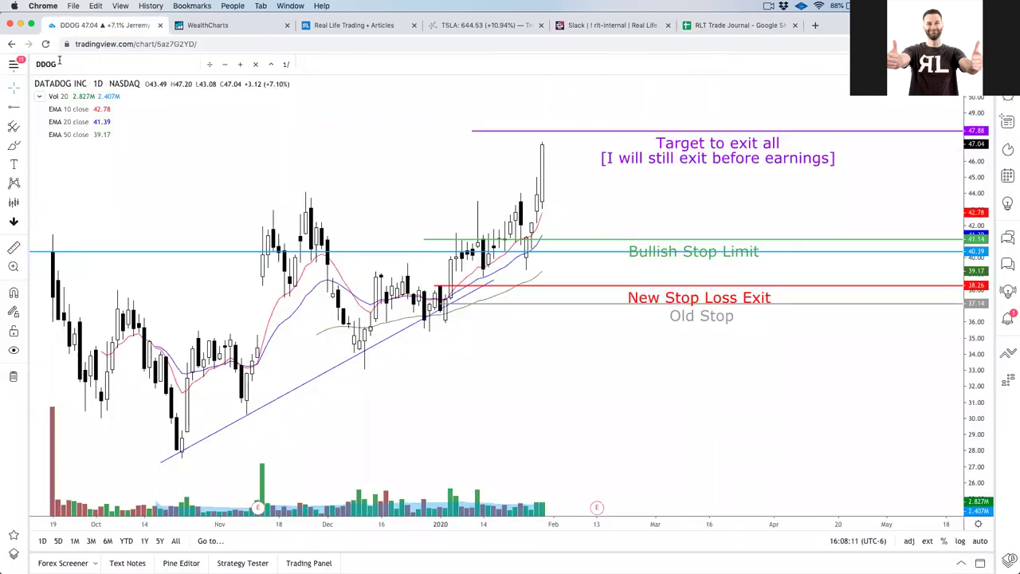
pyautogui.write('PTON')
pyautogui.press('Return')
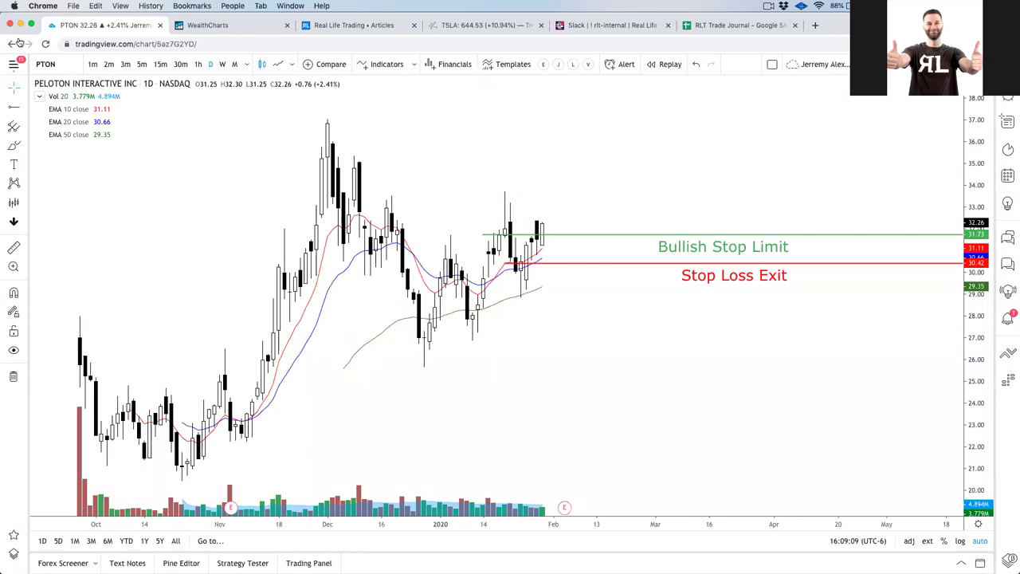
# - Switch to Keynote and append IRBT to the end of the slide's ticker list after BIDU
pyautogui.press('super+Tab')
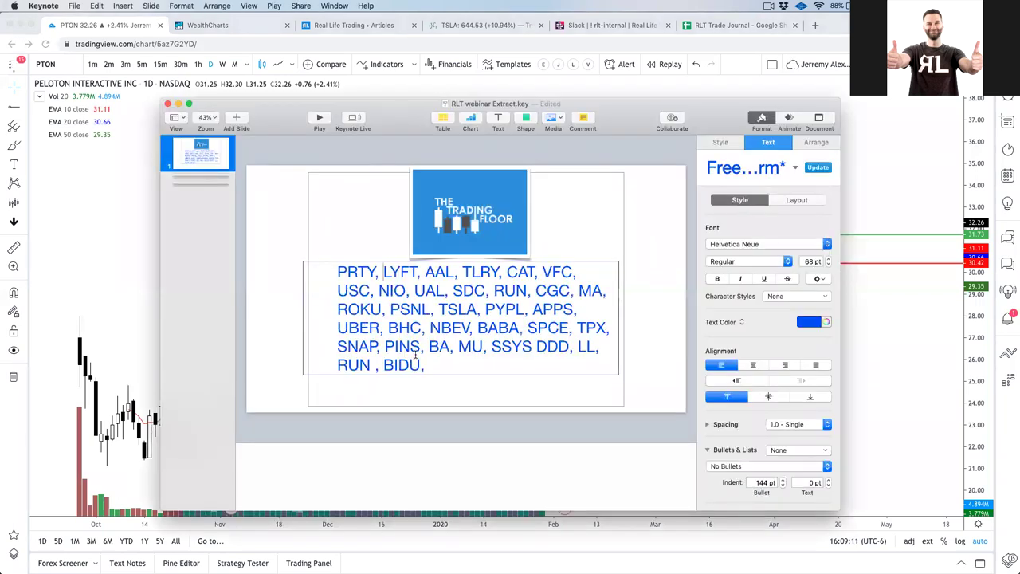
pyautogui.click(424, 365)
pyautogui.write(', IRBT,')
# - Return to the browser, check the next swing trade in the journal and load the CRNC chart in TradingView
pyautogui.press('super+Tab')
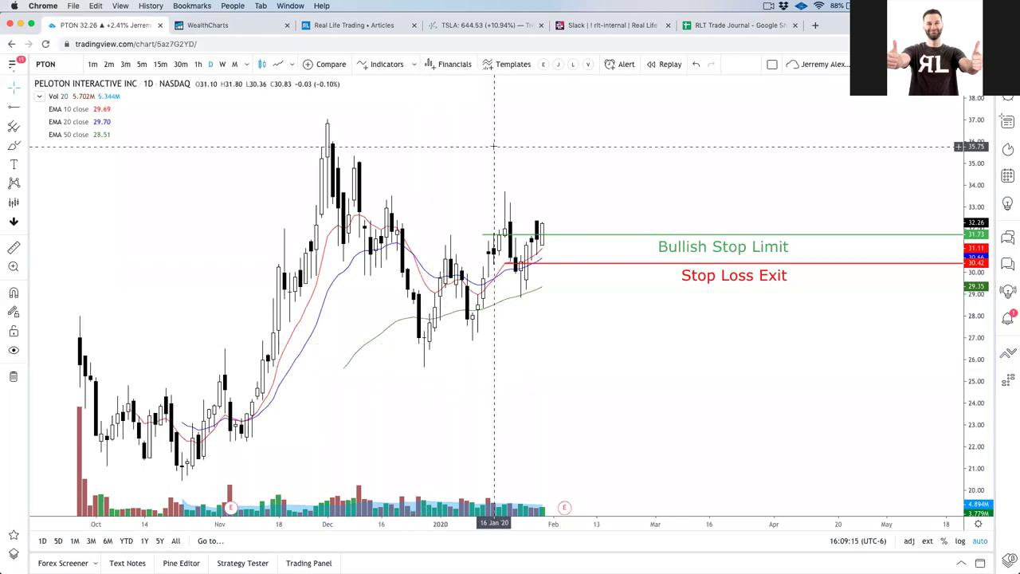
pyautogui.click(704, 26)
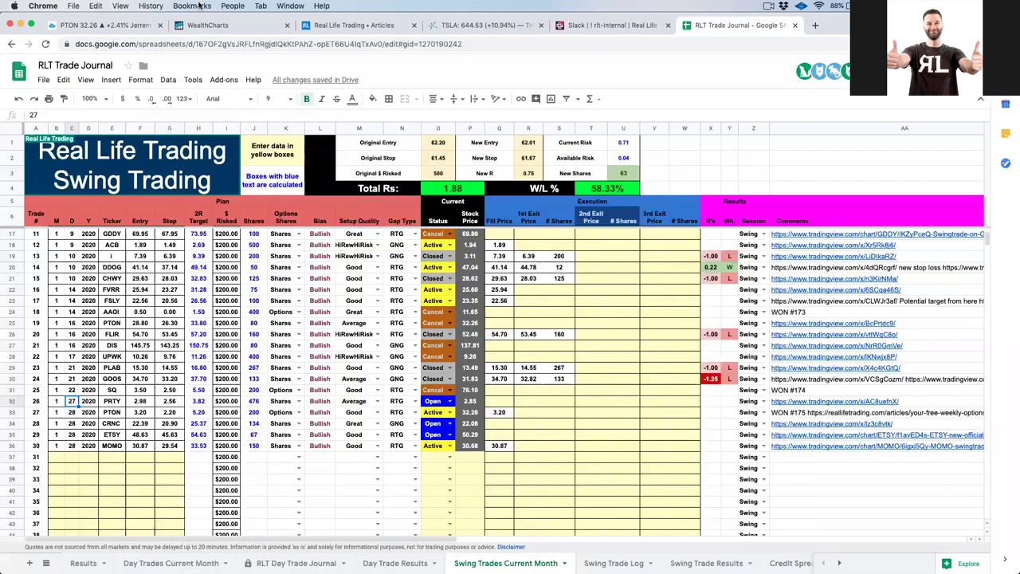
pyautogui.click(121, 31)
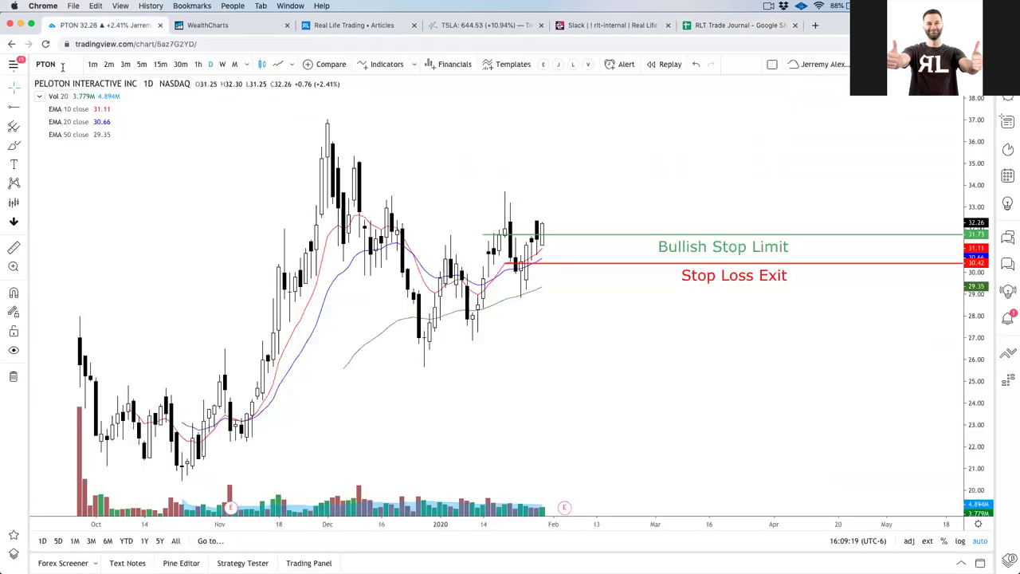
pyautogui.write('crnc')
pyautogui.press('Return')
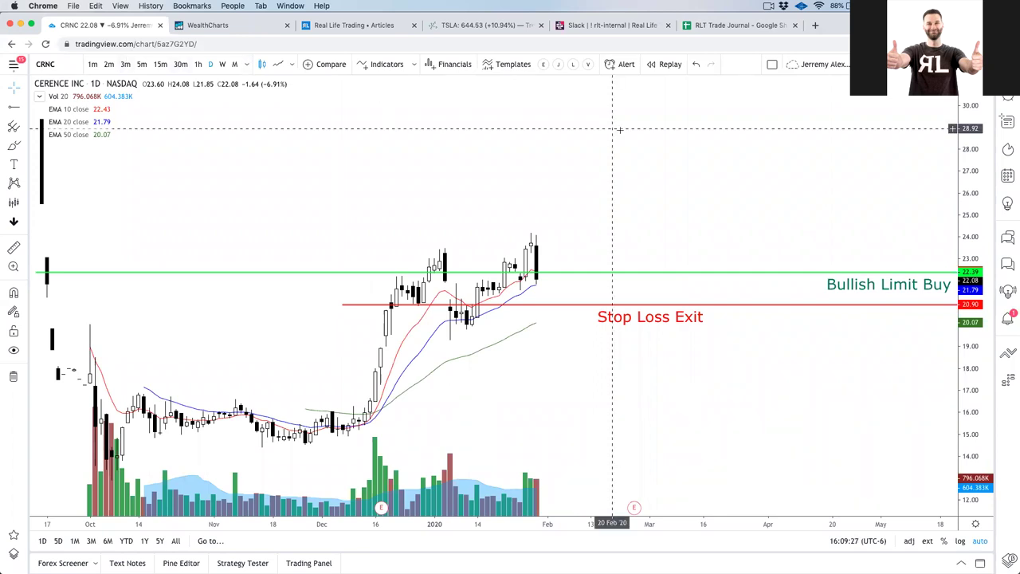
# - Show the watchlist with symbol details beside the CRNC chart
pyautogui.click(1006, 121)
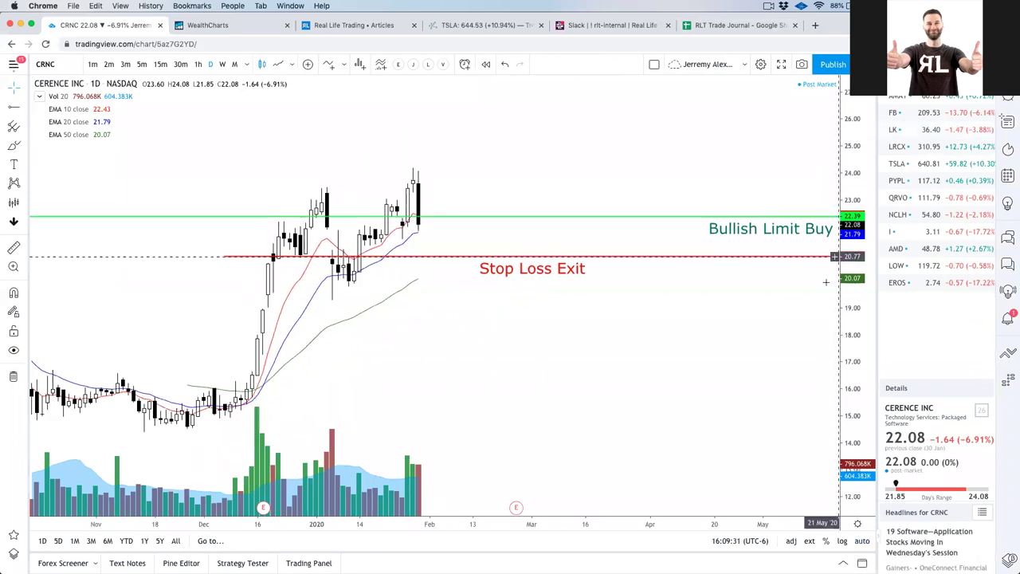
pyautogui.hscroll(-3, 609, 187)
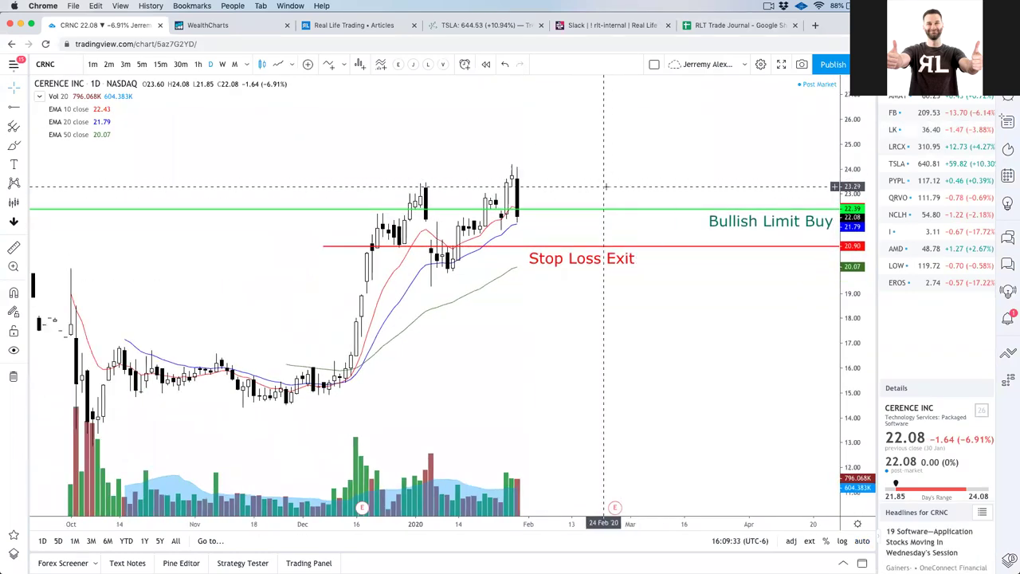
pyautogui.scroll(-2, 607, 186)
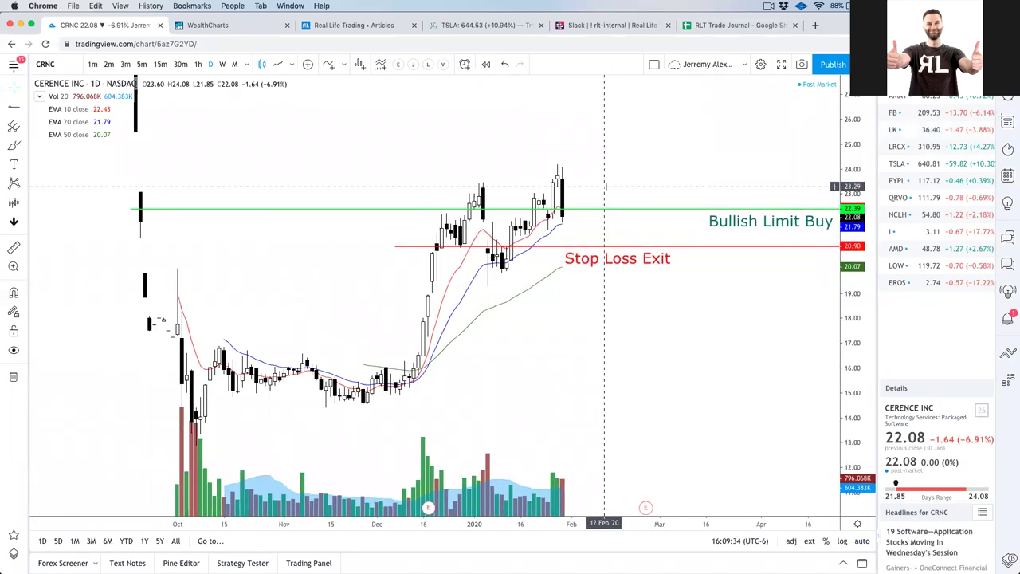
# - In the trade journal's swing trades sheet, set the CRNC trade's status to Active and its fill price to 22.39
pyautogui.click(707, 27)
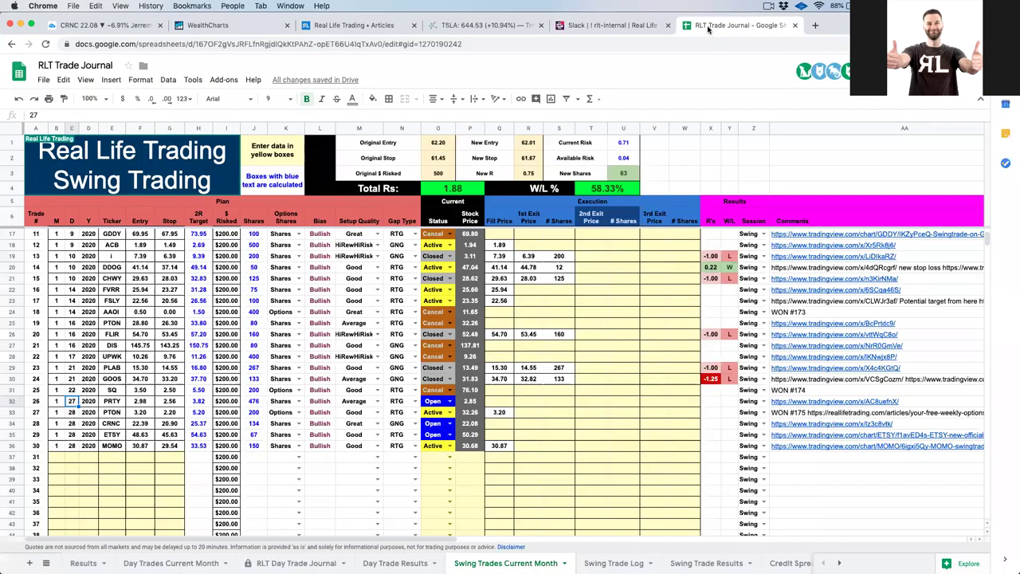
pyautogui.click(451, 428)
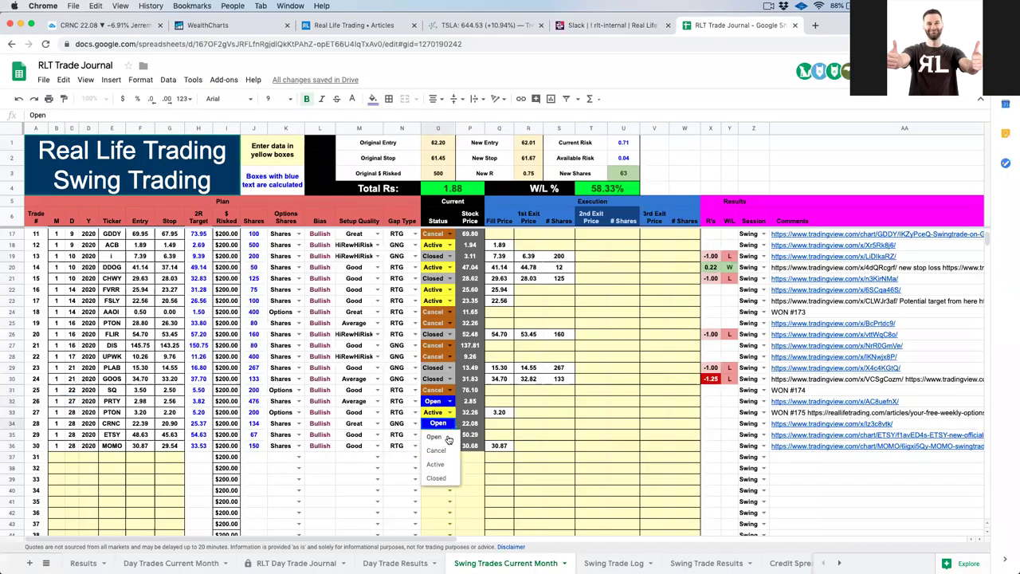
pyautogui.click(438, 465)
pyautogui.click(500, 423)
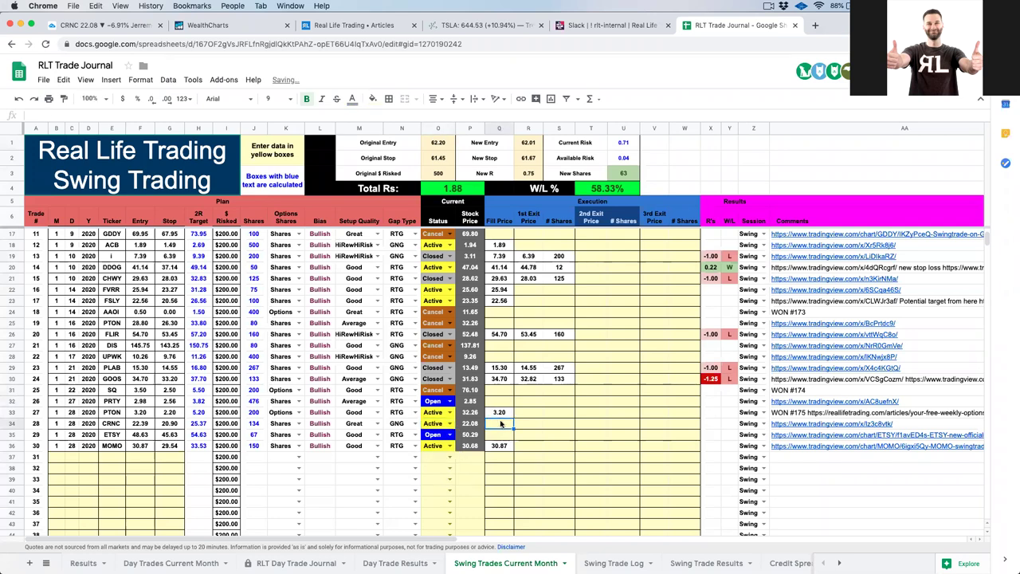
pyautogui.write('22.39')
pyautogui.press('Tab')
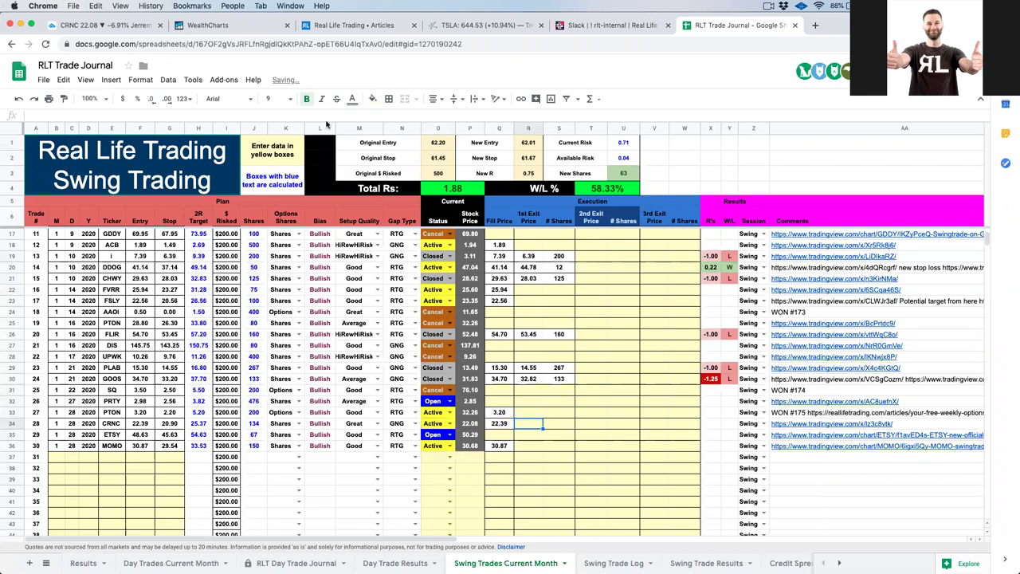
# - Return to TradingView and switch the CRNC chart to the weekly timeframe
pyautogui.click(70, 25)
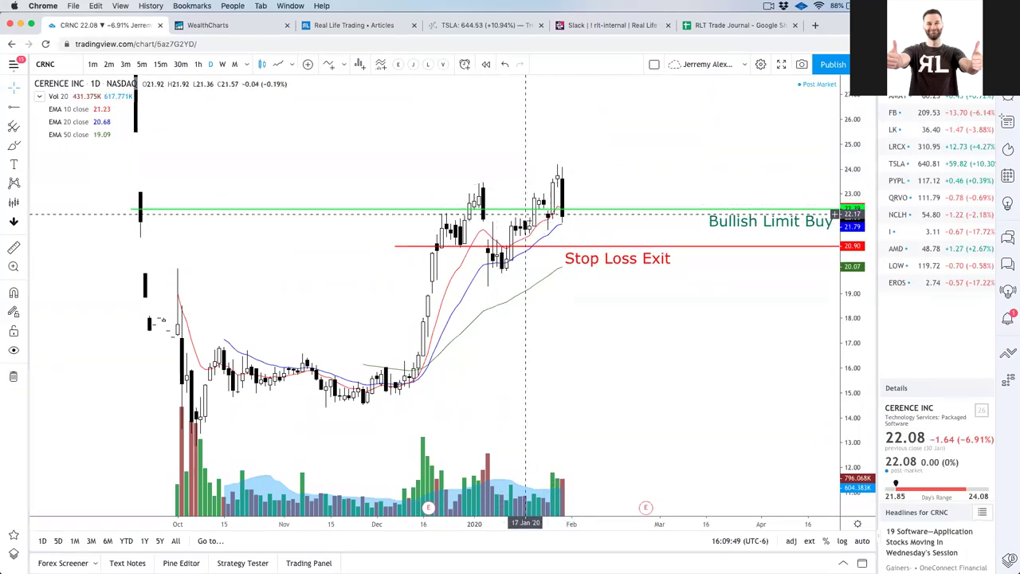
pyautogui.click(222, 65)
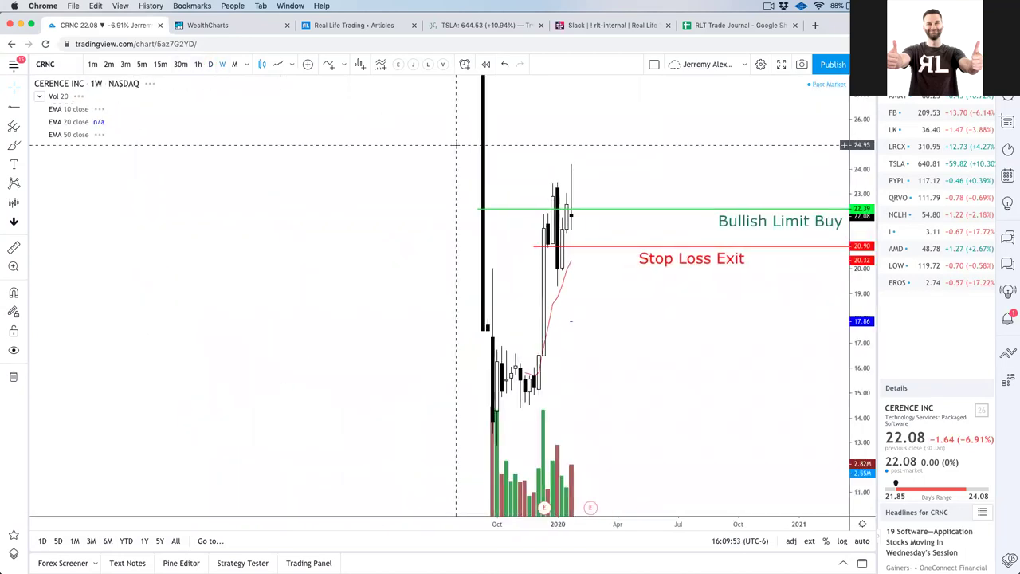
# - Review CRNC on the 1-hour timeframe with the 100 and 200 moving averages applied, and set the chart to daily
pyautogui.click(199, 65)
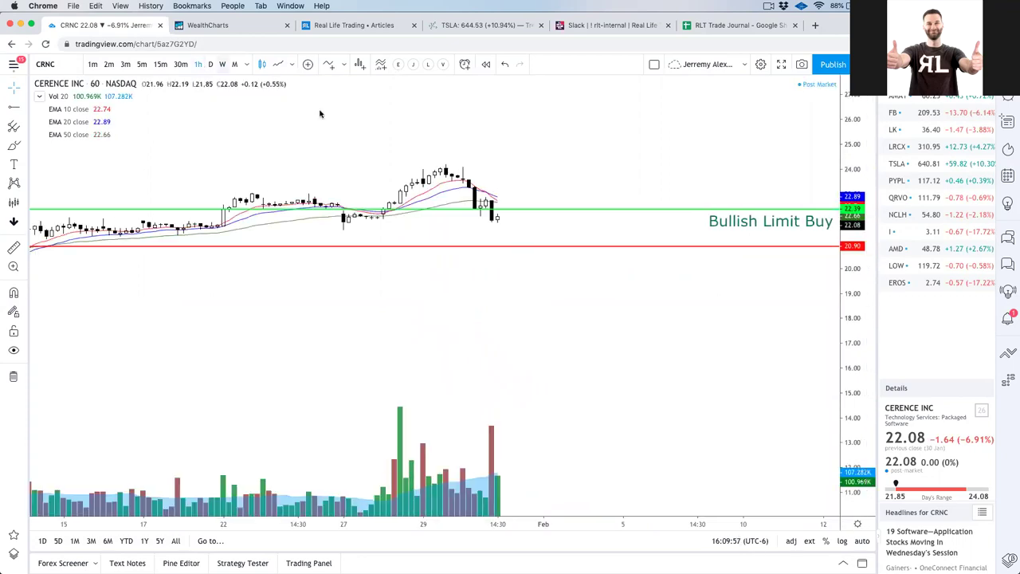
pyautogui.click(430, 69)
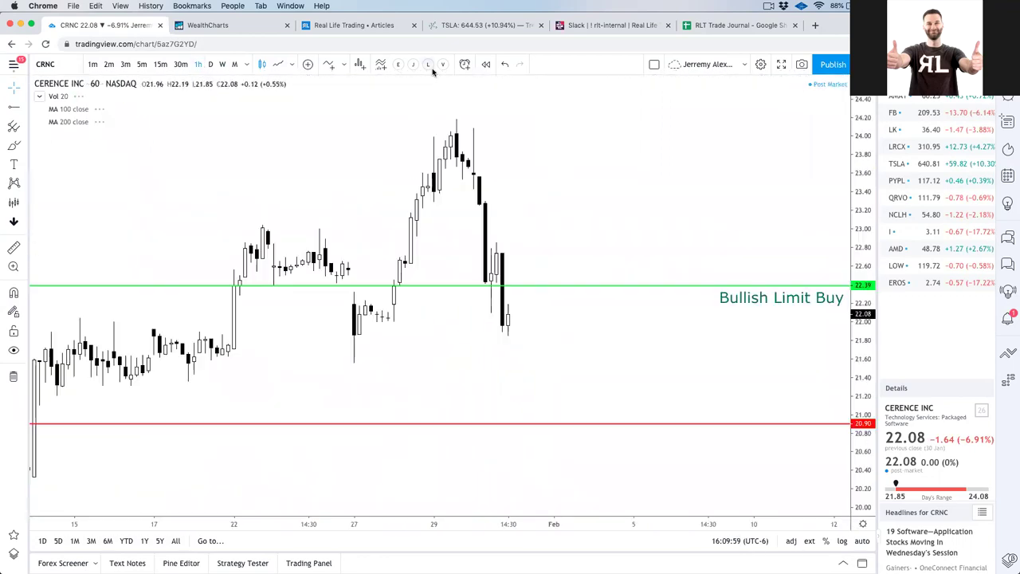
pyautogui.scroll(-5, 344, 158)
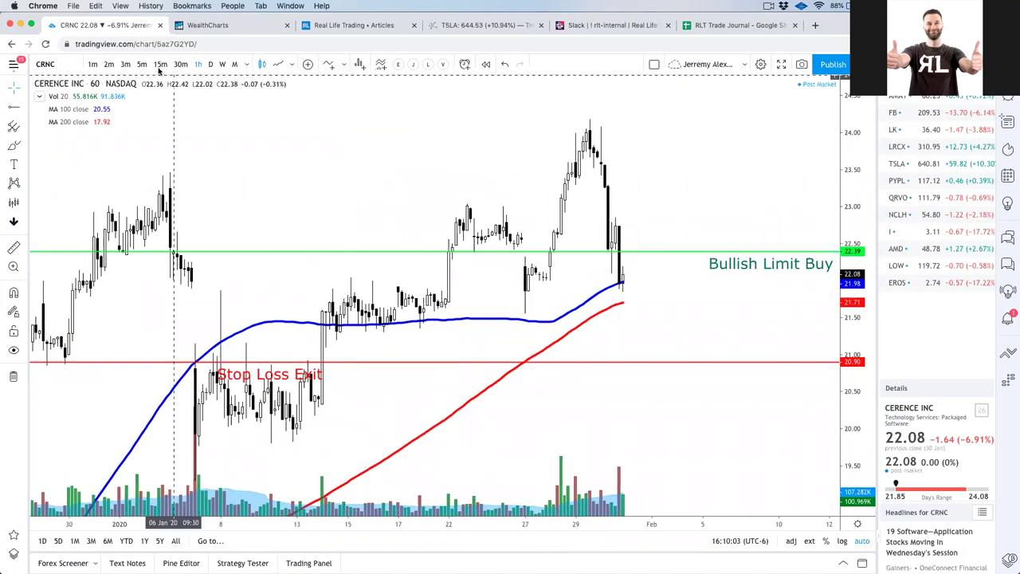
pyautogui.click(210, 65)
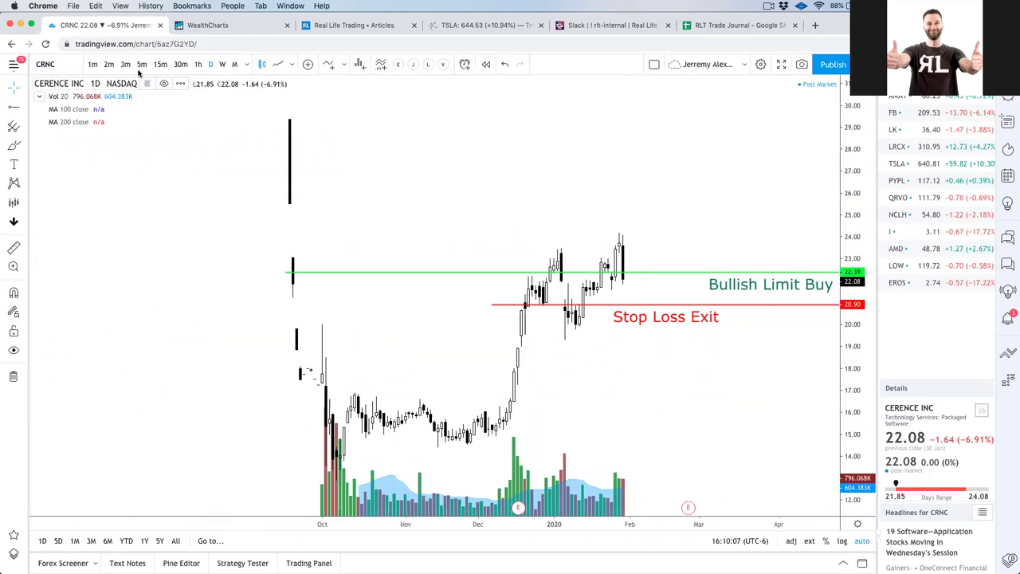
# - Check the trade journal for the next swing trade, return to TradingView and load the ETSY chart
pyautogui.click(723, 24)
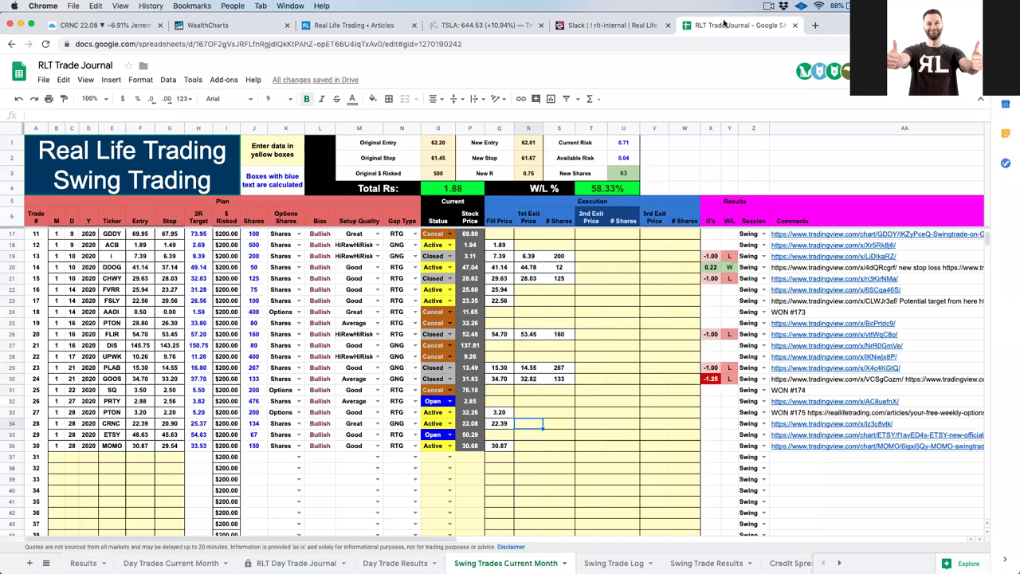
pyautogui.click(89, 25)
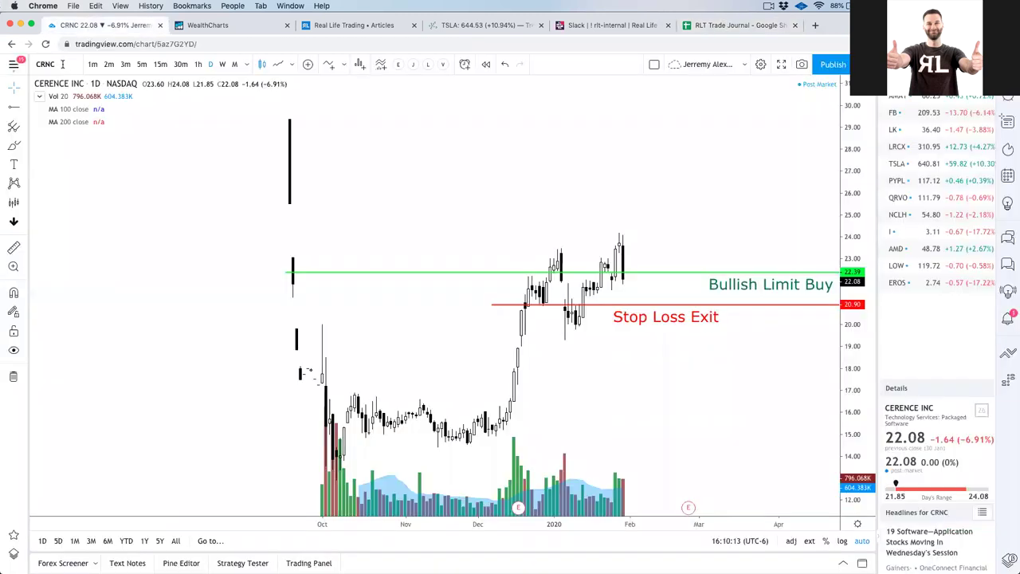
pyautogui.write('ETSY')
pyautogui.press('Return')
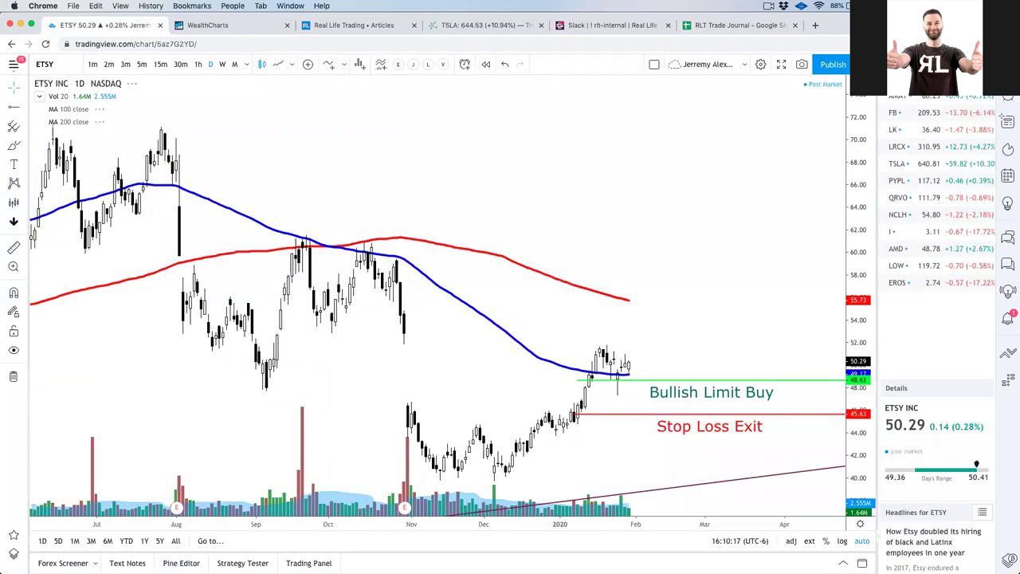
pyautogui.scroll(3, 522, 191)
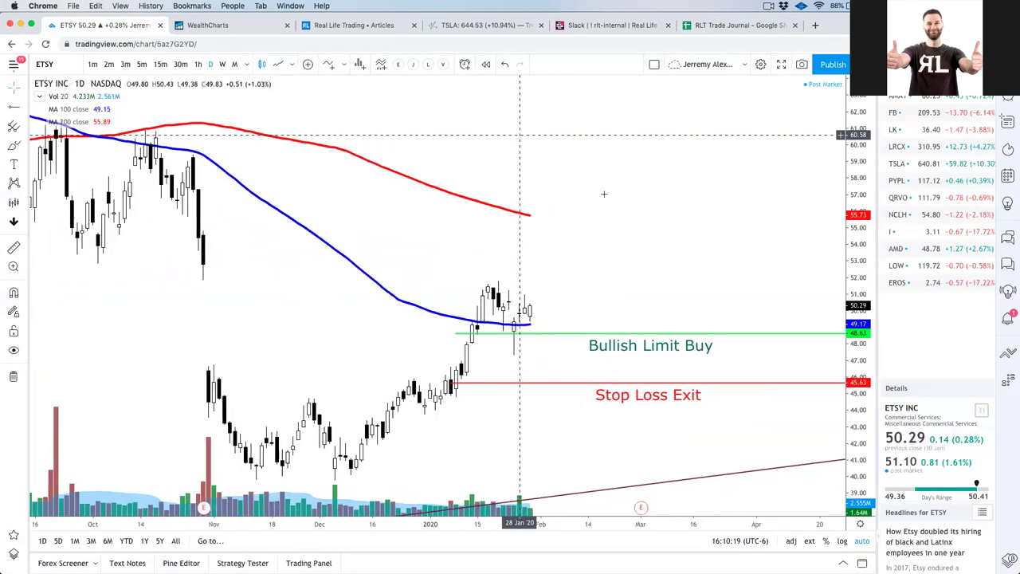
pyautogui.scroll(1, 606, 207)
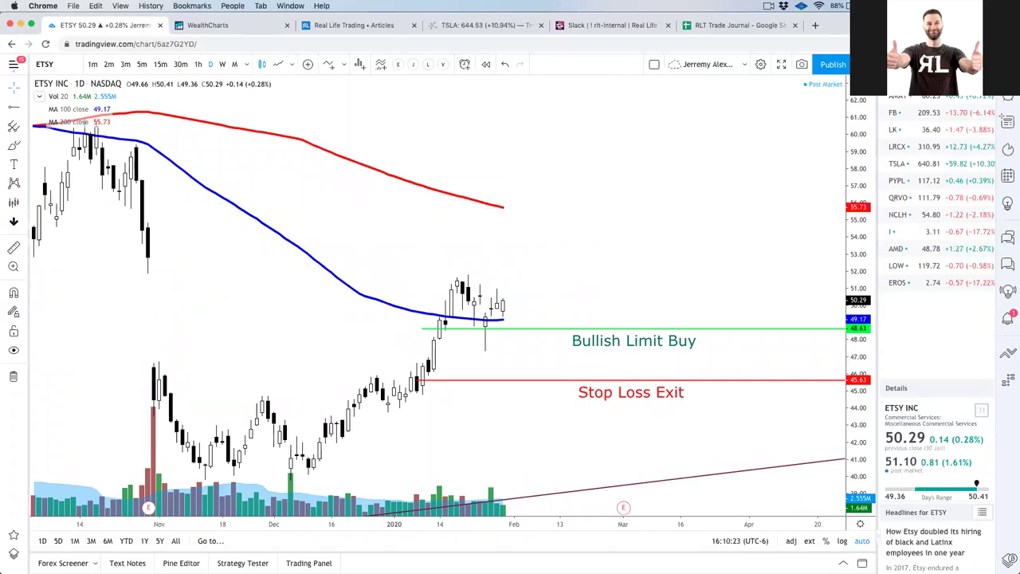
# - Mark ETSY's recent candle lows and its post-market price with freehand red annotations, and clear the annotations
pyautogui.moveTo(549, 370); pyautogui.dragTo(499, 346)
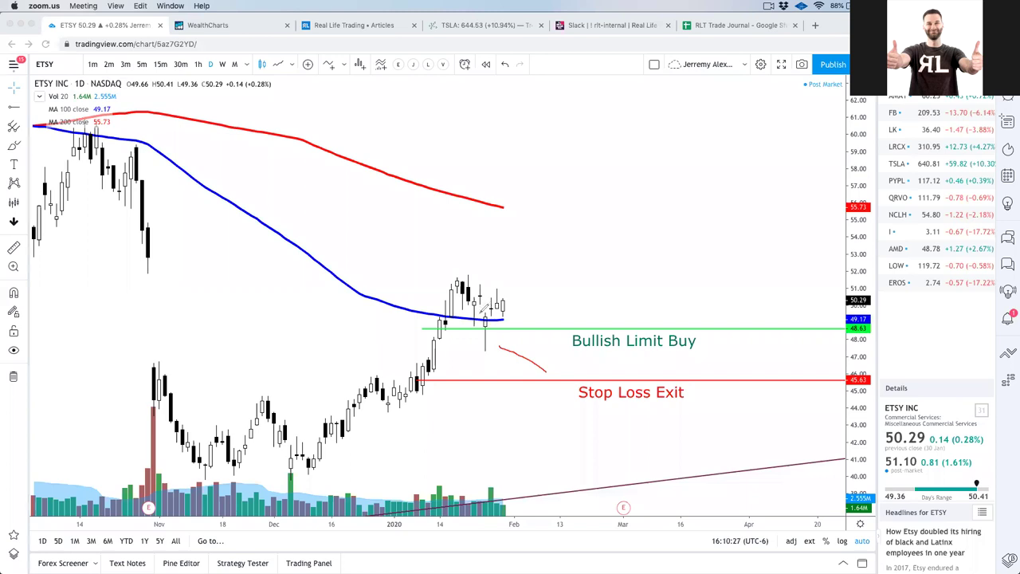
pyautogui.moveTo(494, 310)
pyautogui.mouseDown()
pyautogui.moveTo(514, 311)
pyautogui.moveTo(478, 311)
pyautogui.mouseUp()
pyautogui.moveTo(472, 356); pyautogui.dragTo(520, 354)
pyautogui.moveTo(872, 469); pyautogui.dragTo(974, 463)
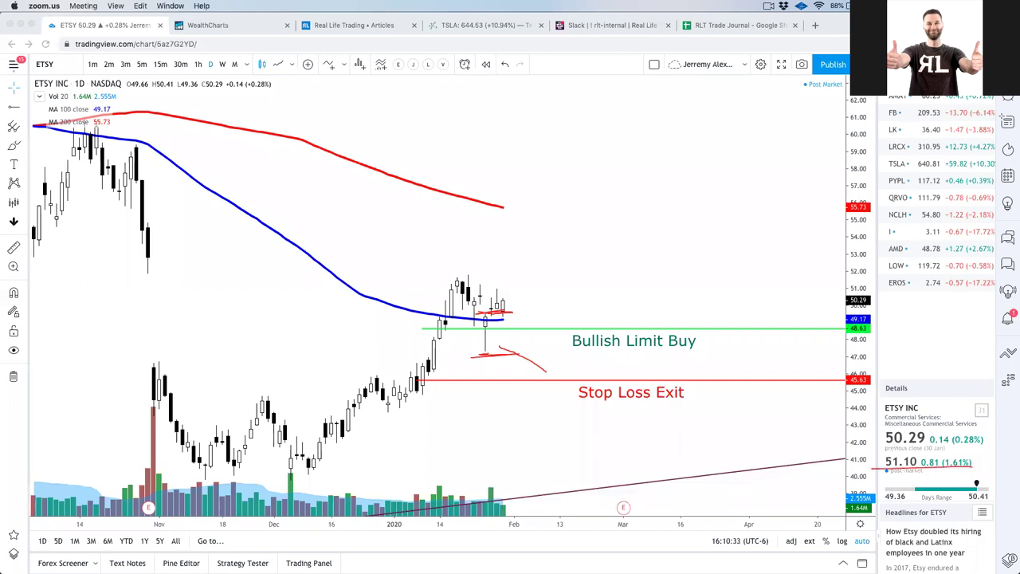
pyautogui.press('Escape')
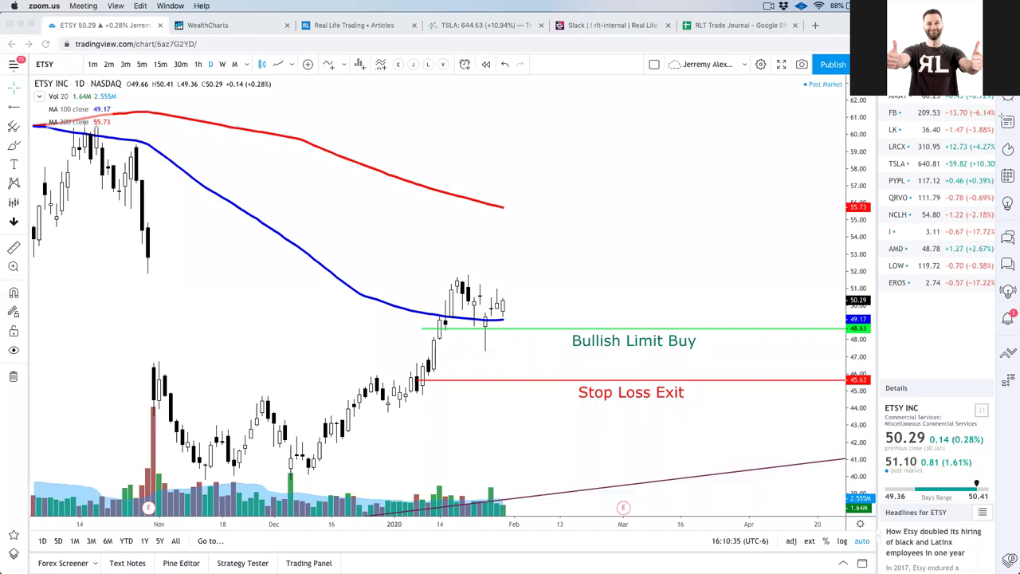
pyautogui.click(514, 180)
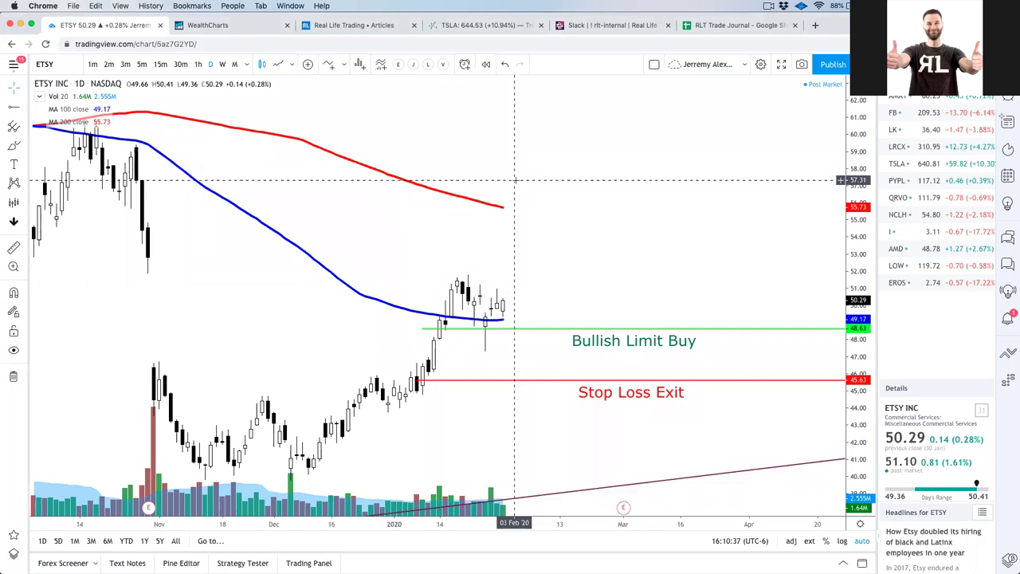
# - Load the MOMO chart in TradingView
pyautogui.click(584, 26)
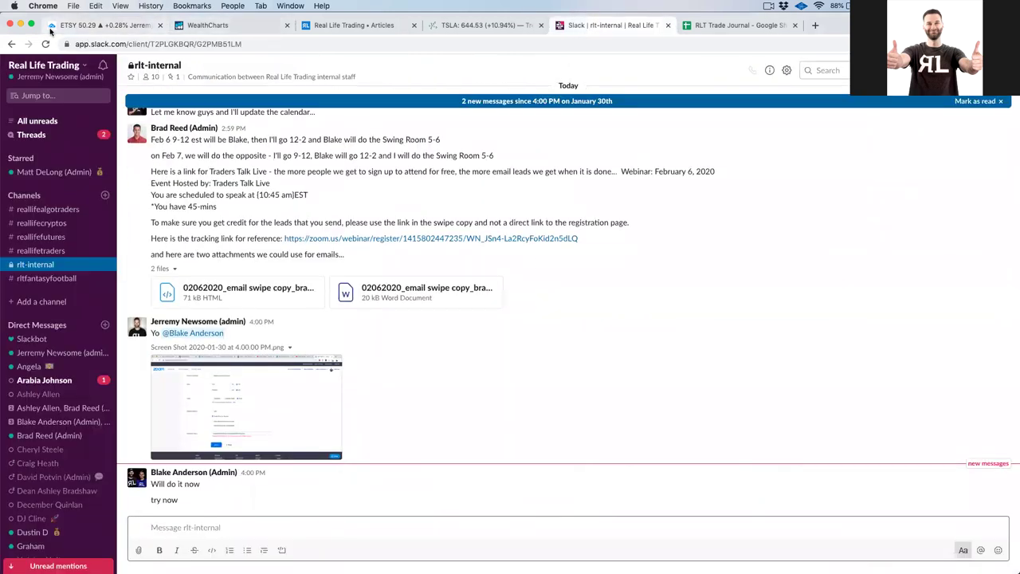
pyautogui.click(74, 25)
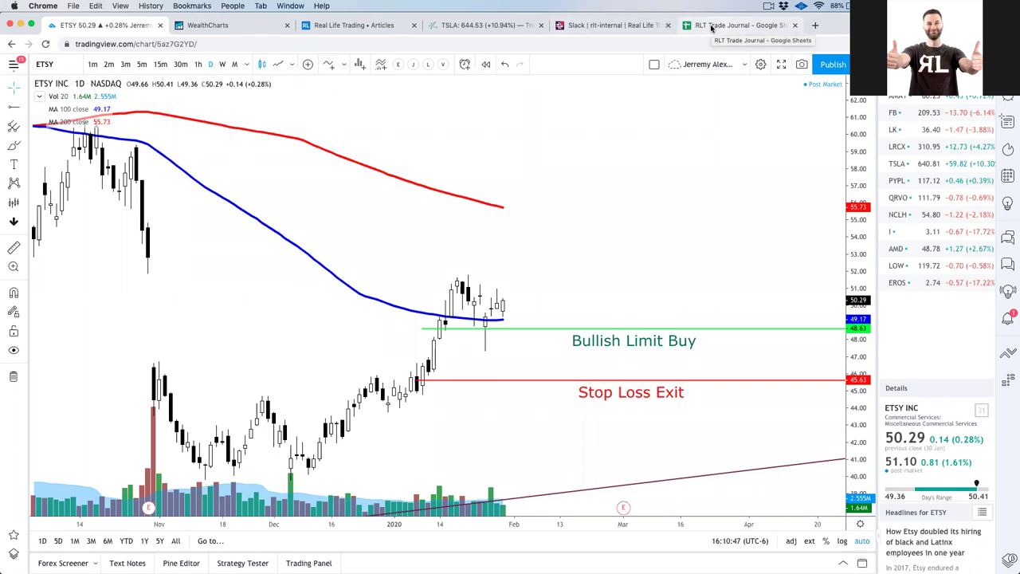
pyautogui.click(63, 63)
pyautogui.write('MOMO')
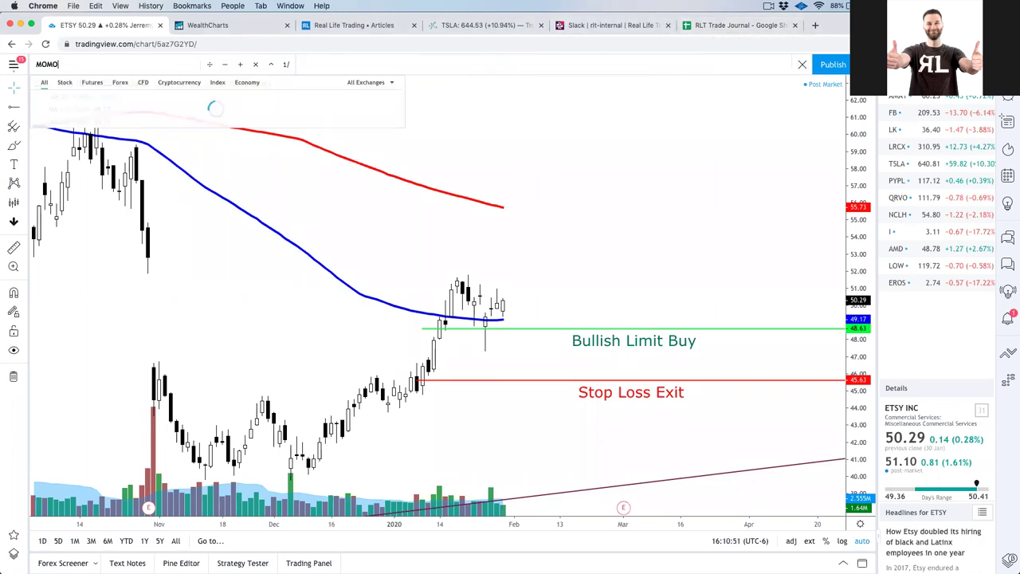
pyautogui.press('Return')
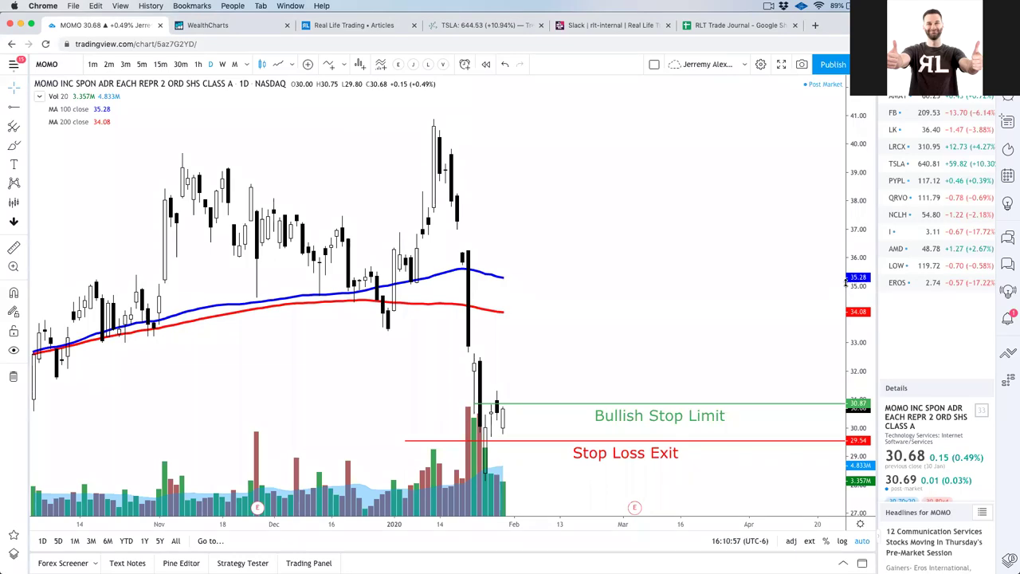
# - Check the reviewed tickers in the trade journal, switch to Keynote and insert PTON, CRNC, ETSY, MOMO after PRTY in the list
pyautogui.click(737, 26)
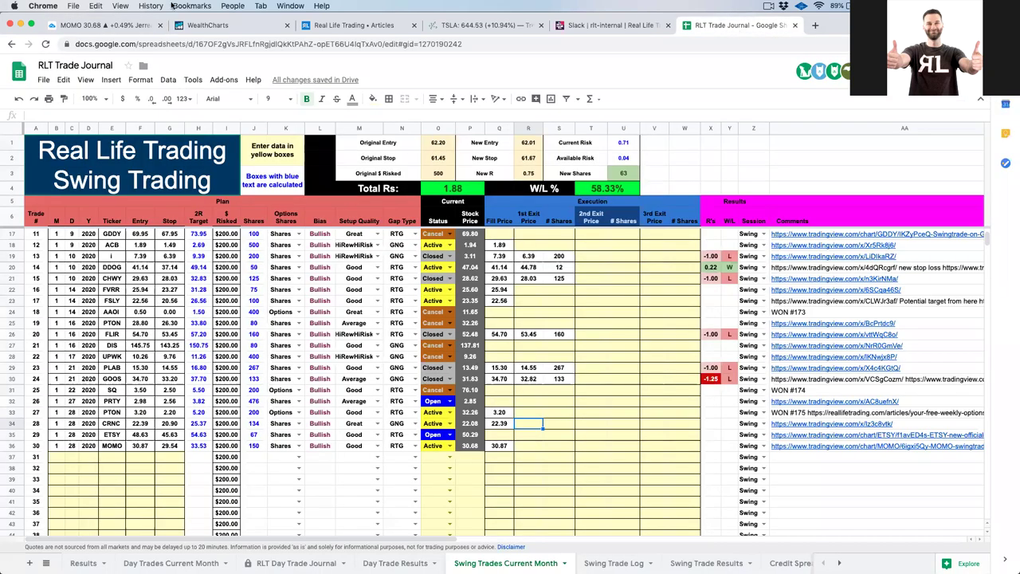
pyautogui.press('super+Tab')
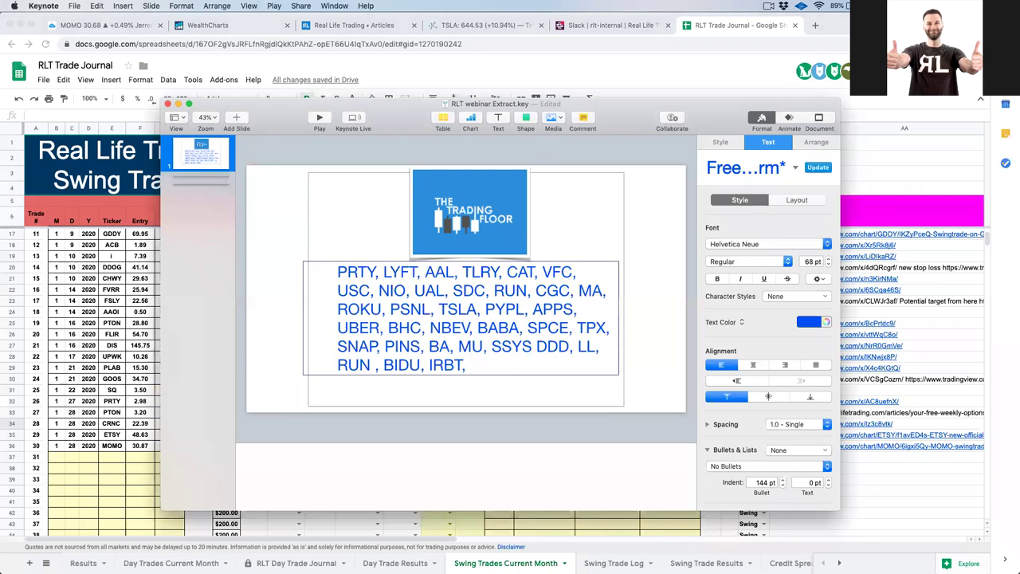
pyautogui.click(384, 272)
pyautogui.write('PTON, ')
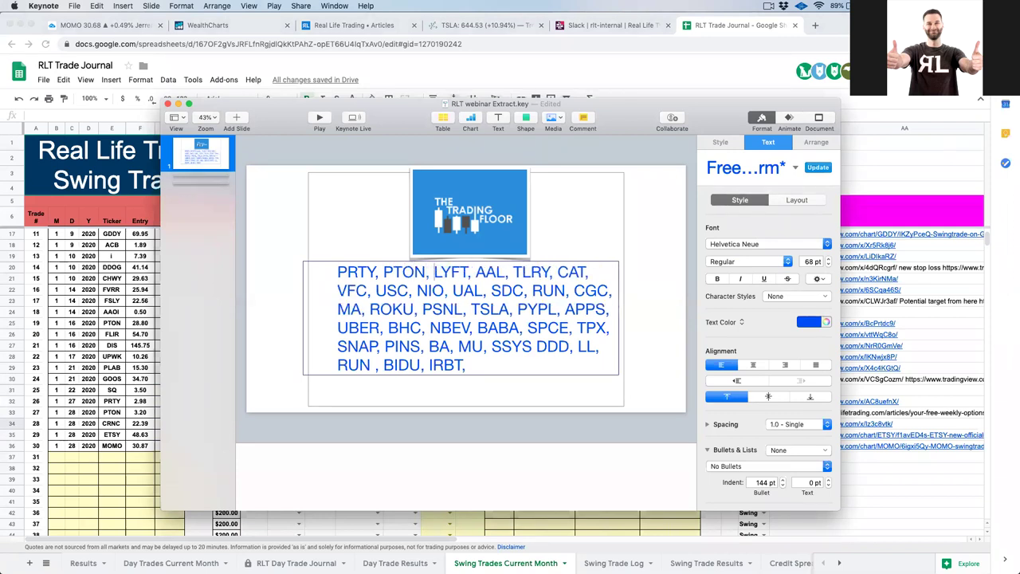
pyautogui.write('CRNC, S')
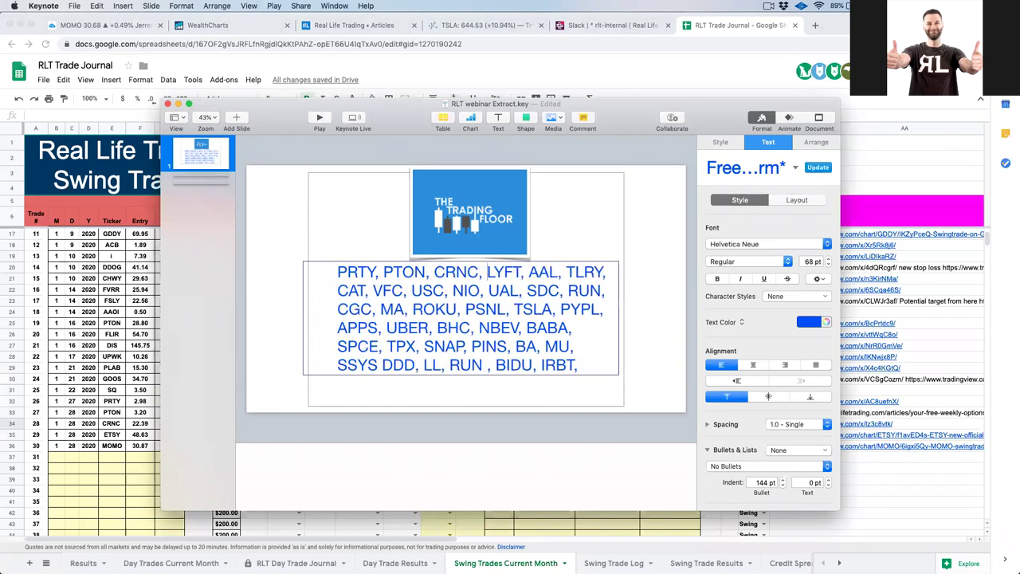
pyautogui.write('TE')
pyautogui.press('BackSpace')
pyautogui.press('BackSpace')
pyautogui.press('BackSpace')
pyautogui.write('ETSY, MOMO,')
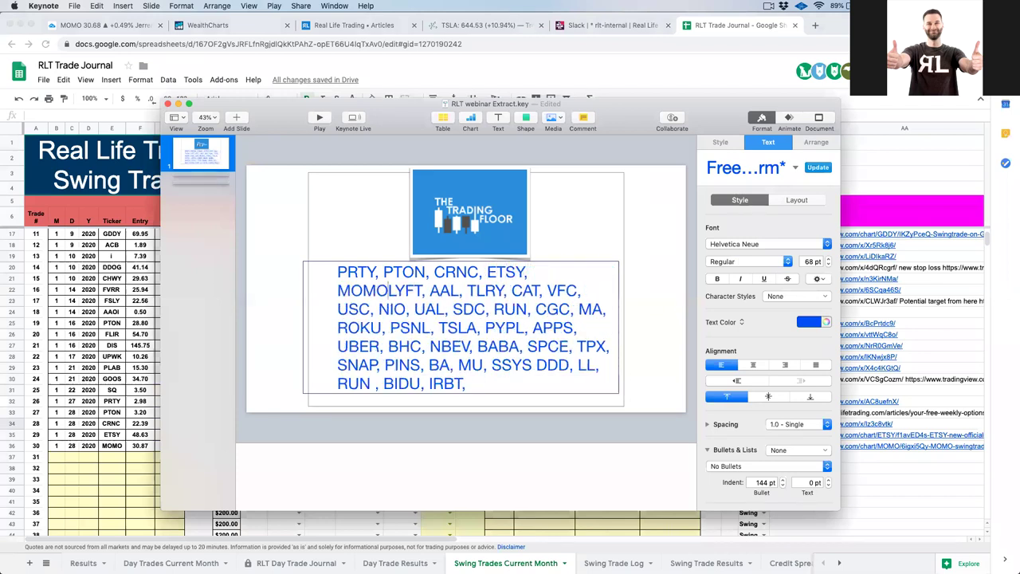
# - Return to TradingView in the browser, load the LAUR chart and compress its price scale slightly
pyautogui.click(239, 25)
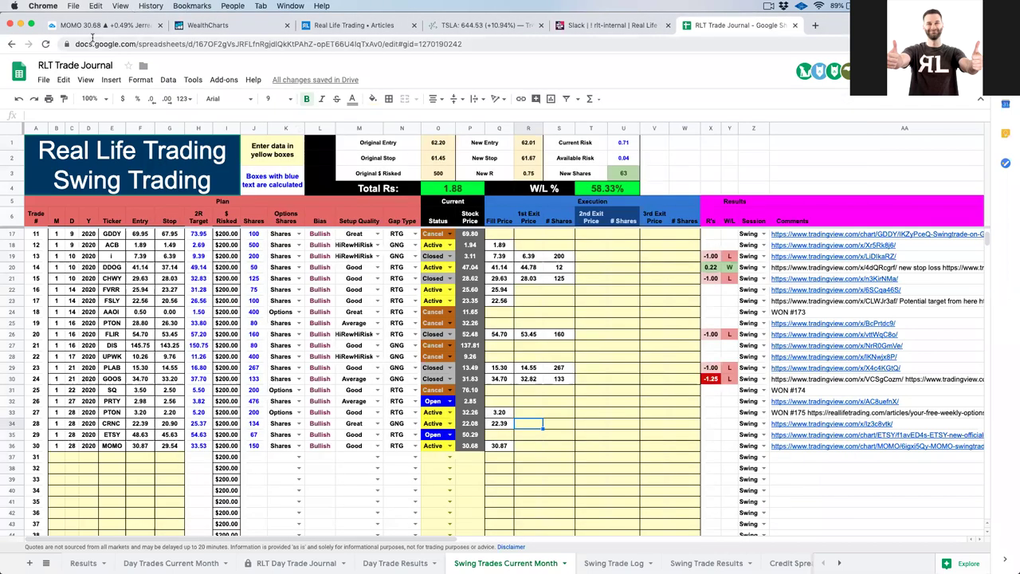
pyautogui.click(95, 26)
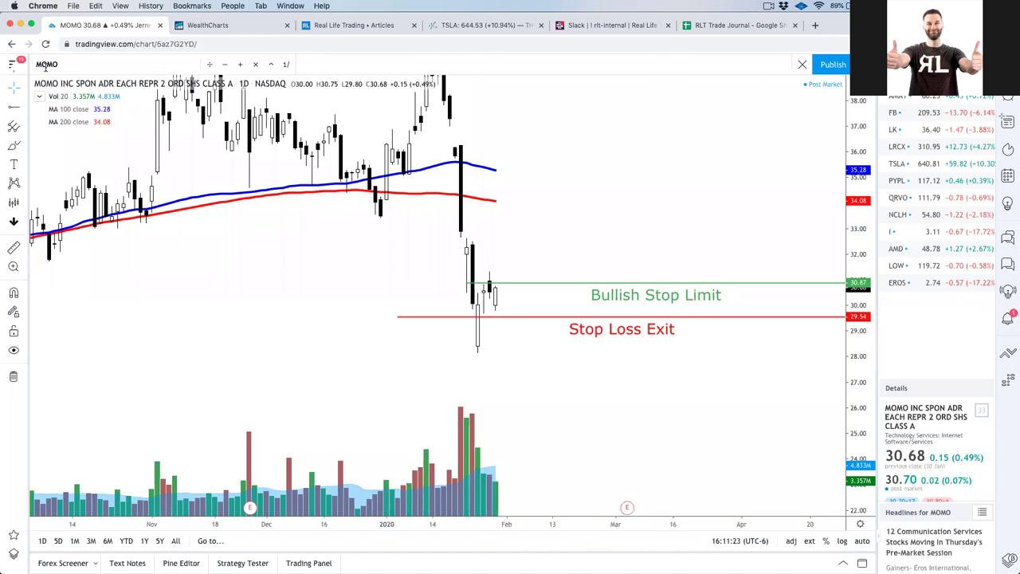
pyautogui.write('LAUR')
pyautogui.press('Return')
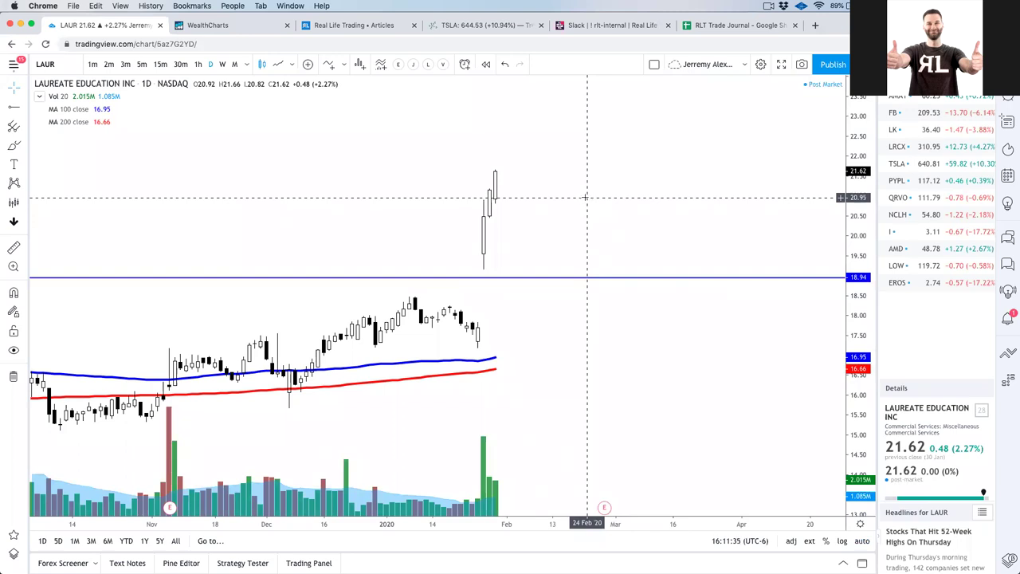
pyautogui.moveTo(849, 239); pyautogui.dragTo(840, 276)
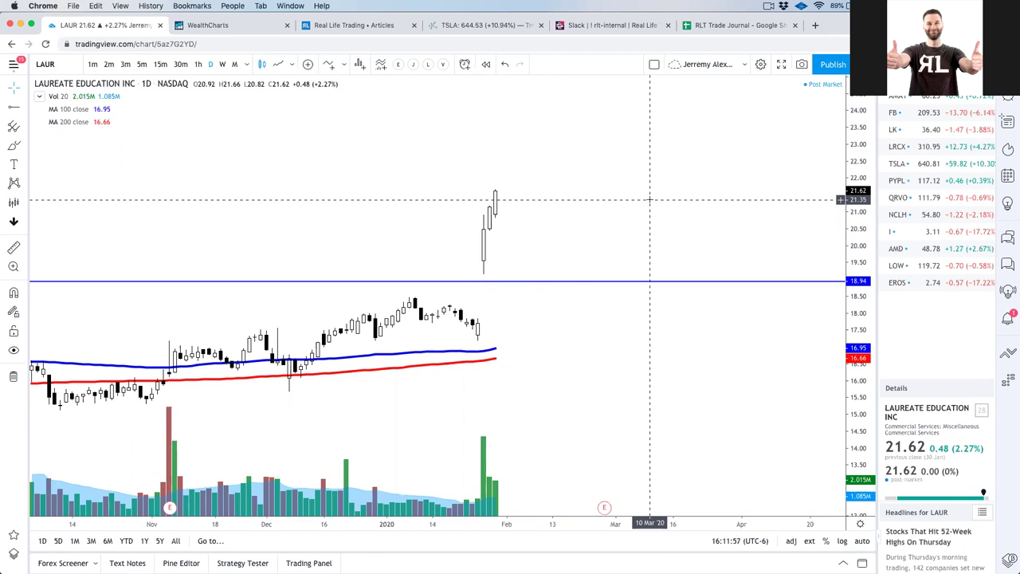
# - Switch to Keynote and insert LAUR after MOMO in the ticker list
pyautogui.press('super+Tab')
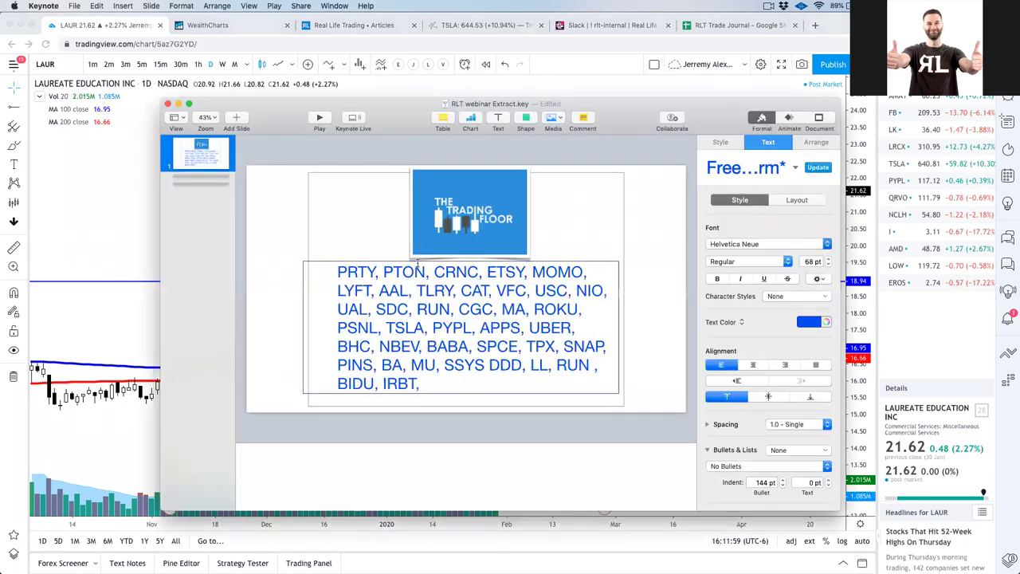
pyautogui.click(596, 271)
pyautogui.write('LAUR,')
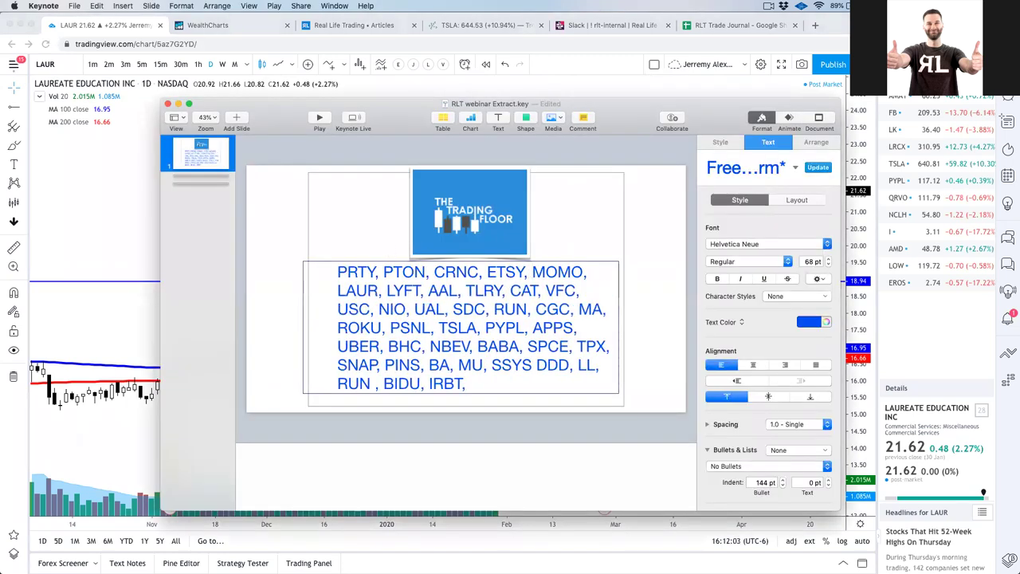
# - Return to TradingView and load the LYFT chart
pyautogui.press('super+Tab')
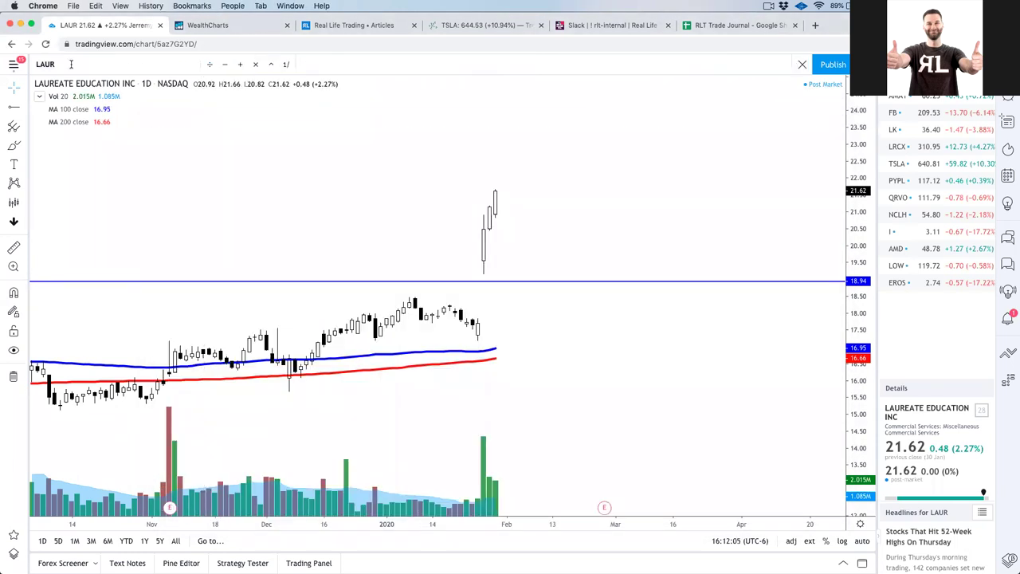
pyautogui.write('LYFT')
pyautogui.press('Return')
# - Switch to Keynote and add GOGO at the end of the ticker list after IRBT
pyautogui.press('super+Tab')
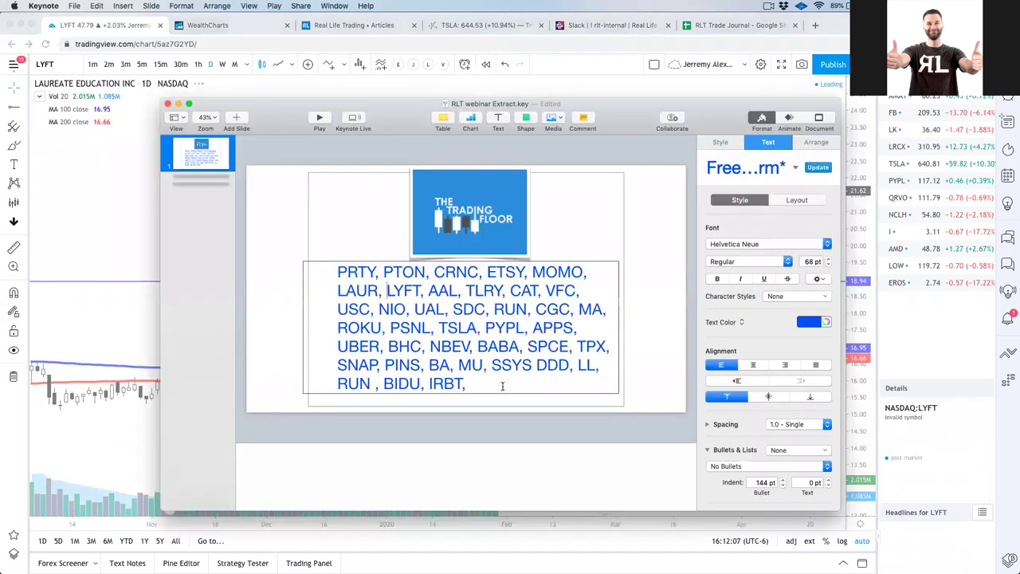
pyautogui.click(502, 386)
pyautogui.write('GOGO,')
# - Return to TradingView and annotate LYFT with a horizontal line from the May low through the recent highs and a box around the 200 moving average
pyautogui.press('super+Tab')
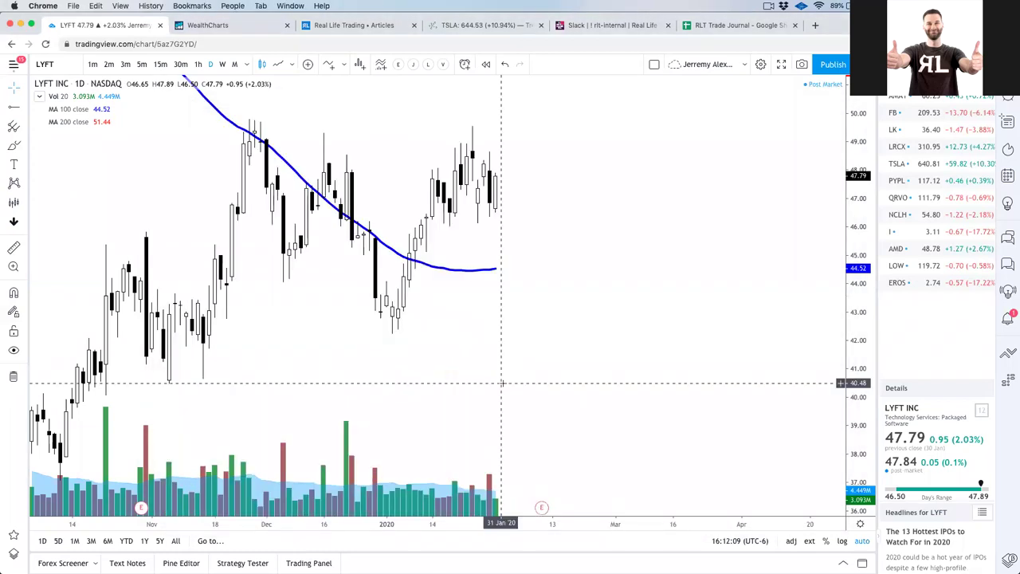
pyautogui.rightClick(857, 342)
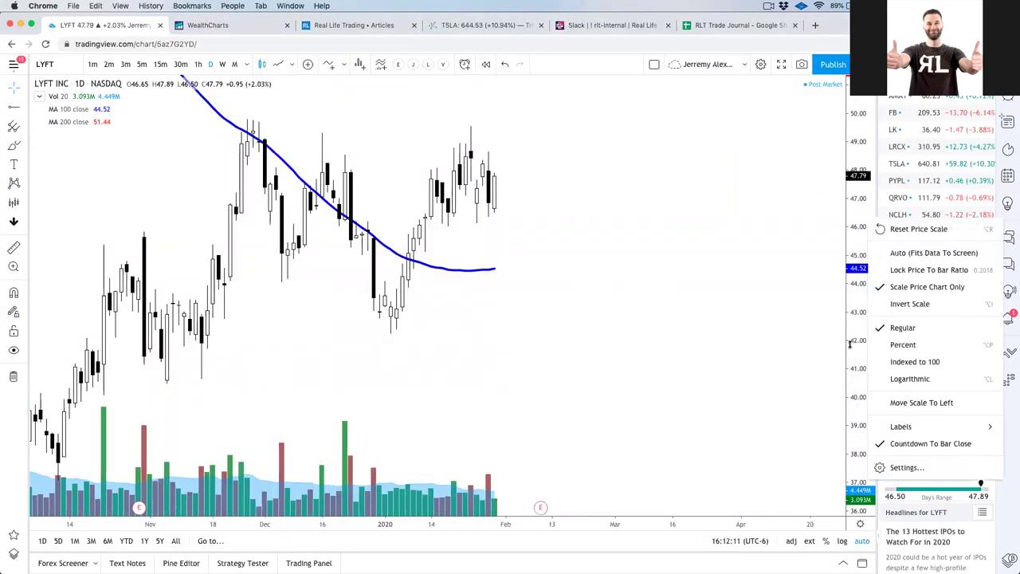
pyautogui.click(828, 484)
pyautogui.scroll(-3, 701, 353)
pyautogui.hscroll(-10, 702, 353)
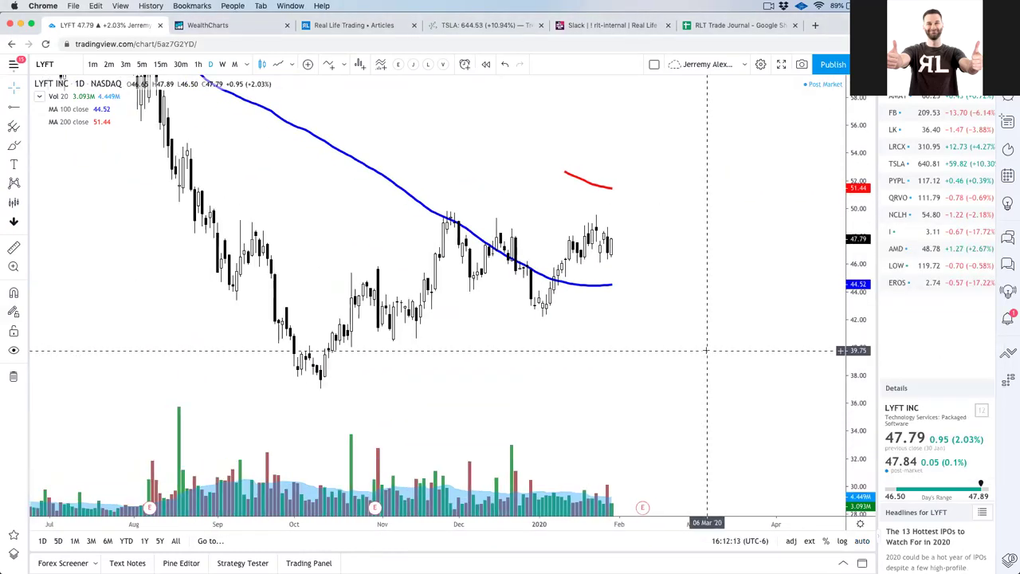
pyautogui.scroll(-2, 752, 283)
pyautogui.hscroll(-5, 779, 355)
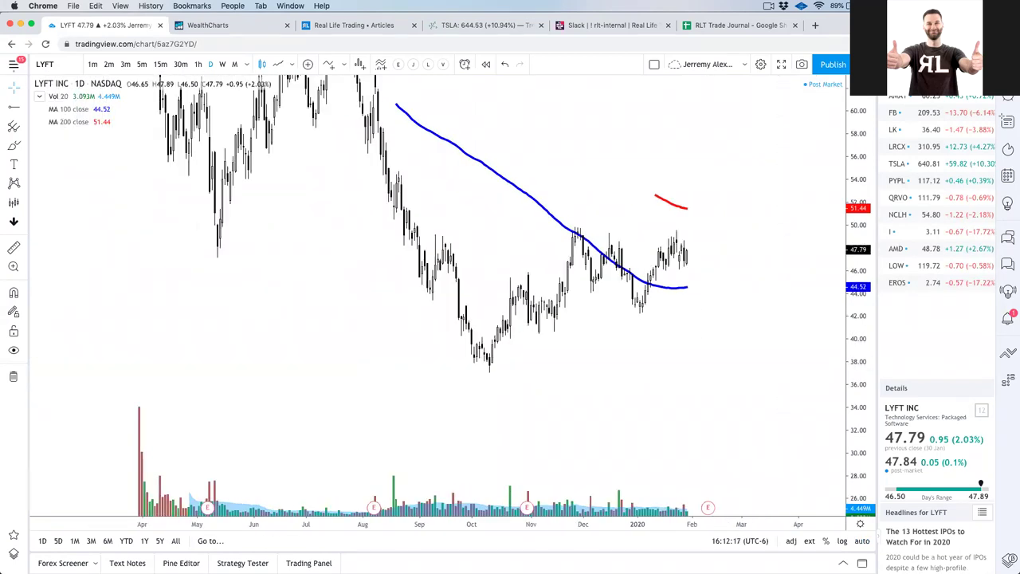
pyautogui.moveTo(196, 245); pyautogui.dragTo(204, 244)
pyautogui.moveTo(323, 235)
pyautogui.mouseDown()
pyautogui.moveTo(772, 228)
pyautogui.moveTo(773, 240)
pyautogui.mouseUp()
pyautogui.moveTo(682, 194)
pyautogui.mouseDown()
pyautogui.moveTo(732, 192)
pyautogui.moveTo(639, 214)
pyautogui.moveTo(720, 192)
pyautogui.mouseUp()
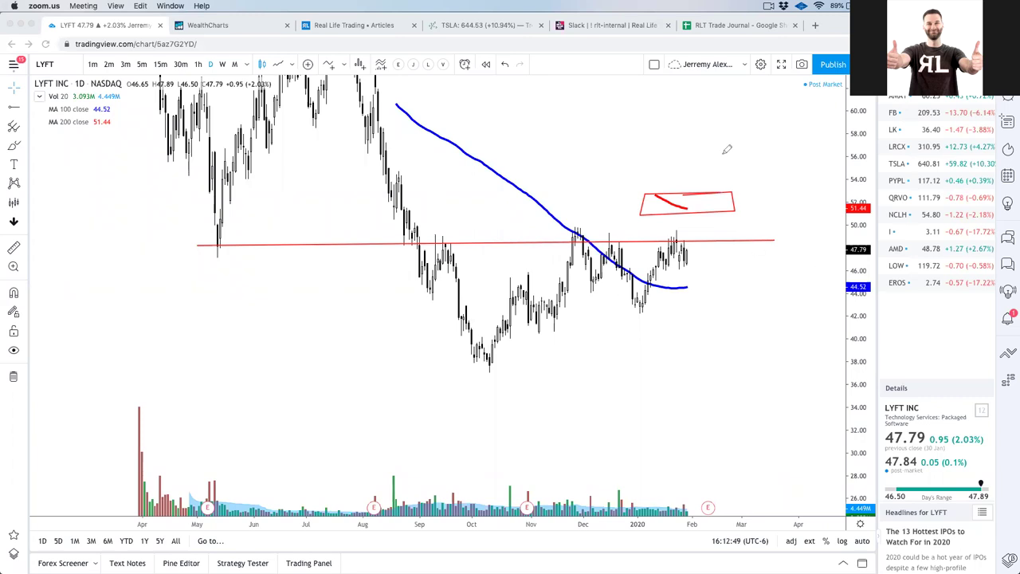
# - Highlight the area near 54 above LYFT's 200 moving average and sketch an arrow that dips and rises toward 59
pyautogui.moveTo(685, 175)
pyautogui.mouseDown()
pyautogui.moveTo(743, 177)
pyautogui.moveTo(683, 173)
pyautogui.moveTo(714, 172)
pyautogui.mouseUp()
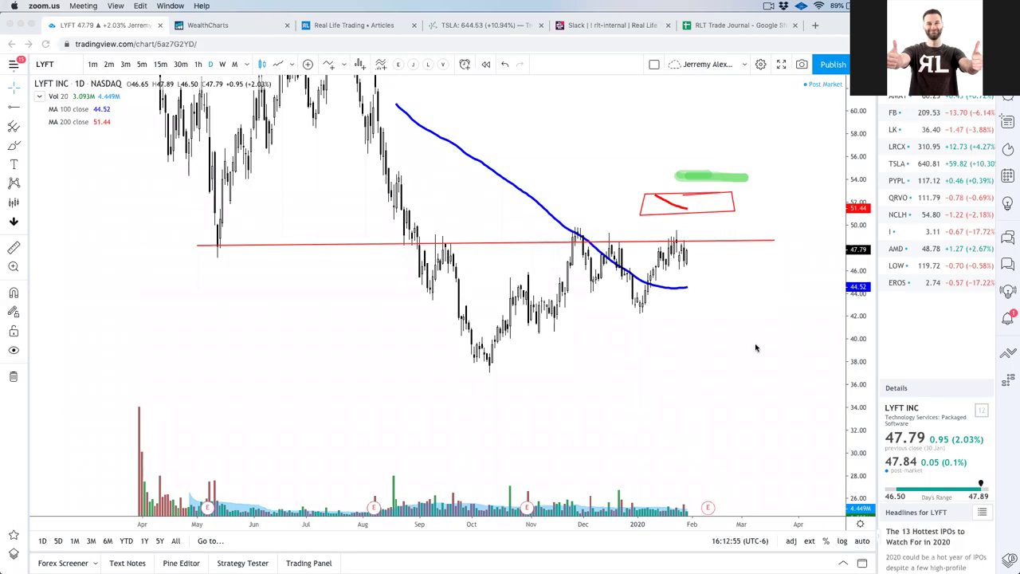
pyautogui.moveTo(695, 190)
pyautogui.mouseDown()
pyautogui.moveTo(688, 196)
pyautogui.moveTo(701, 188)
pyautogui.moveTo(692, 187)
pyautogui.moveTo(721, 196)
pyautogui.moveTo(722, 221)
pyautogui.moveTo(743, 223)
pyautogui.moveTo(777, 142)
pyautogui.moveTo(751, 153)
pyautogui.mouseUp()
pyautogui.moveTo(785, 121); pyautogui.dragTo(795, 158)
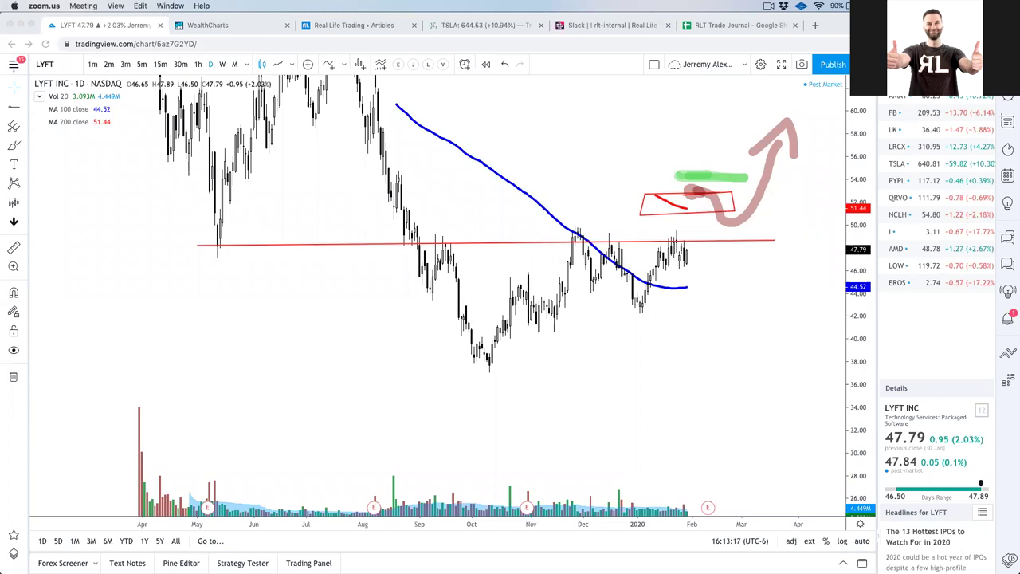
pyautogui.click(753, 151)
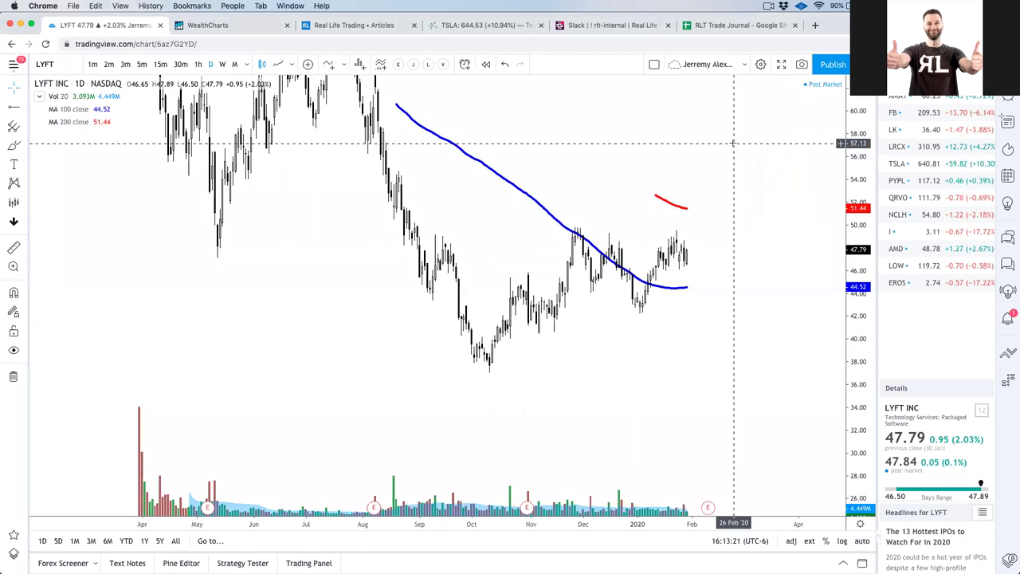
# - Check the Keynote ticker list for the symbol after LYFT and load the AAL chart in TradingView
pyautogui.press('super+Tab')
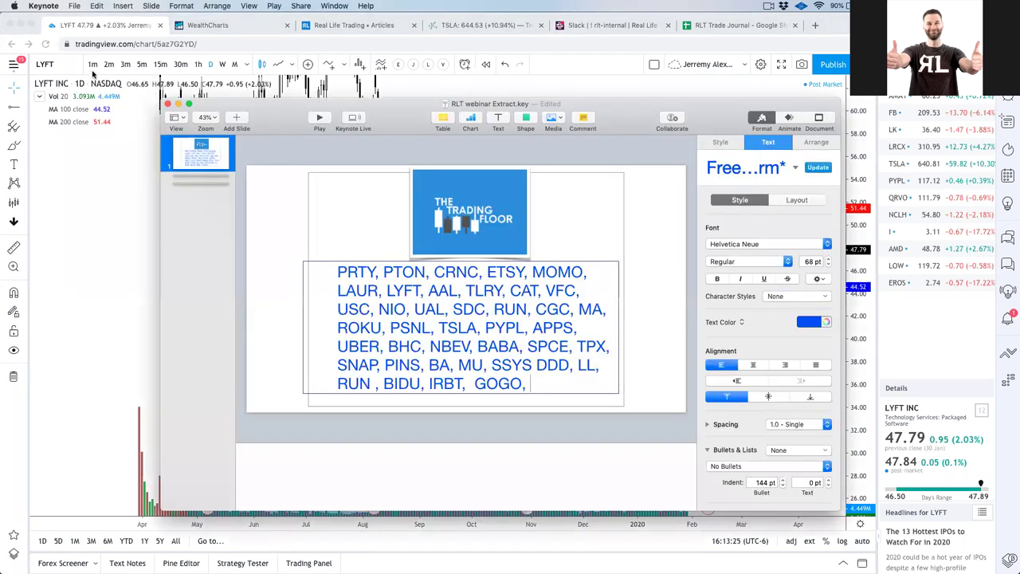
pyautogui.click(74, 73)
pyautogui.write('AAL')
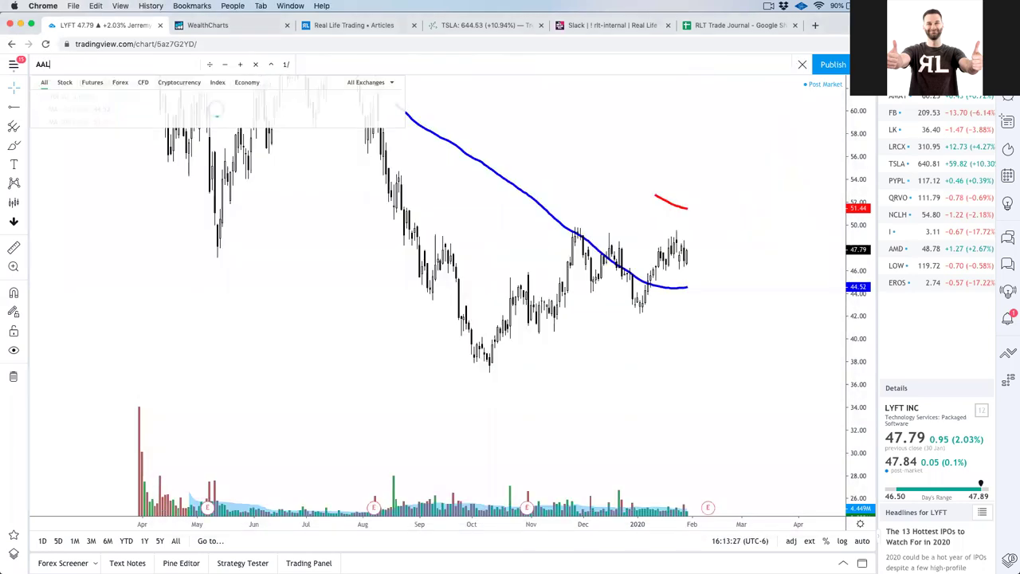
pyautogui.press('Return')
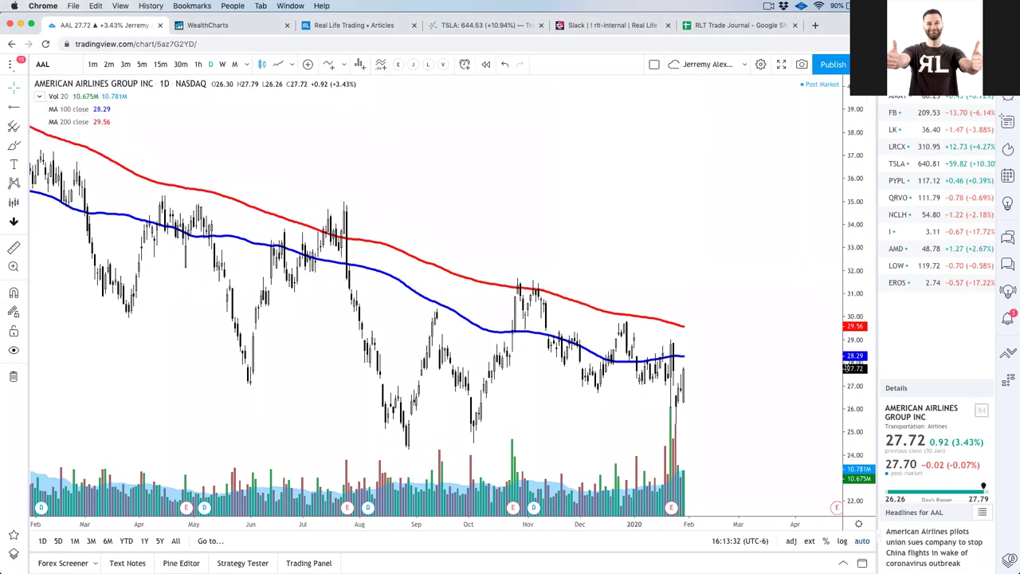
# - Annotate AAL's daily chart with a curve to the latest low, a horizontal line under the December lows and an arrow, and clear the annotations
pyautogui.moveTo(762, 371); pyautogui.dragTo(778, 304)
pyautogui.scroll(5, 779, 304)
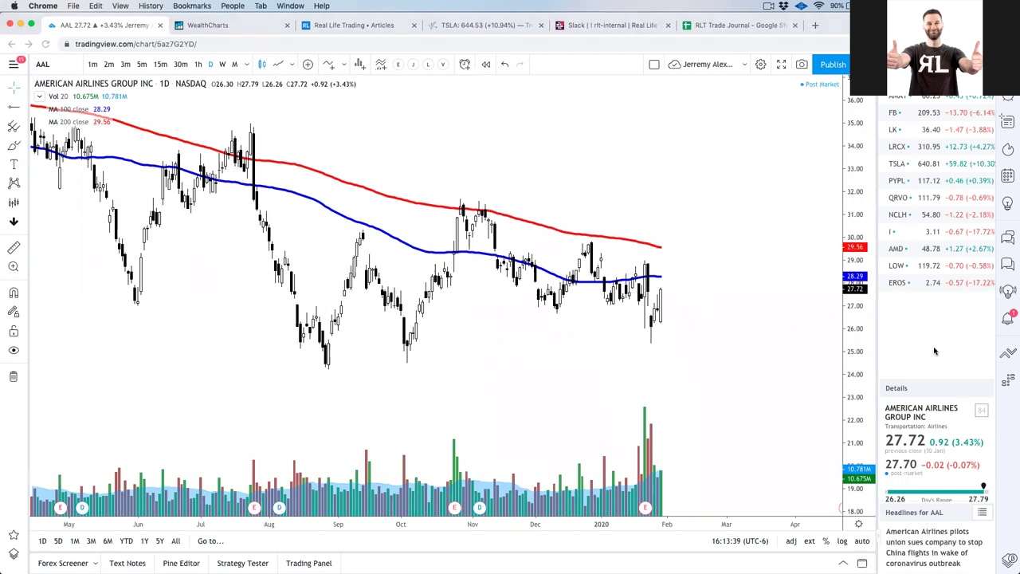
pyautogui.moveTo(665, 404)
pyautogui.mouseDown()
pyautogui.moveTo(637, 334)
pyautogui.moveTo(652, 333)
pyautogui.mouseUp()
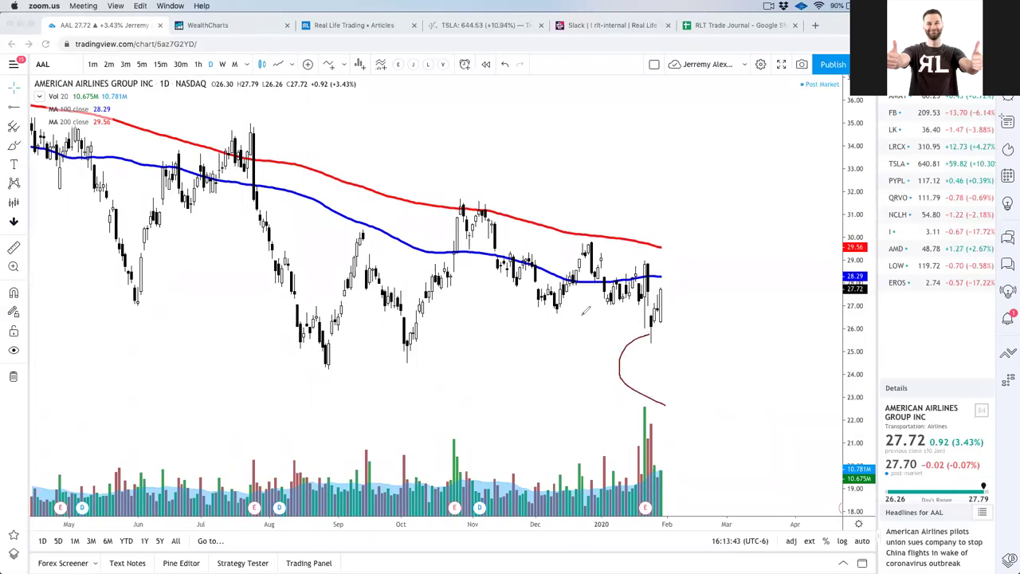
pyautogui.moveTo(548, 316); pyautogui.dragTo(691, 316)
pyautogui.moveTo(754, 392)
pyautogui.mouseDown()
pyautogui.moveTo(714, 351)
pyautogui.moveTo(677, 340)
pyautogui.moveTo(671, 320)
pyautogui.moveTo(706, 330)
pyautogui.mouseUp()
pyautogui.click(807, 363)
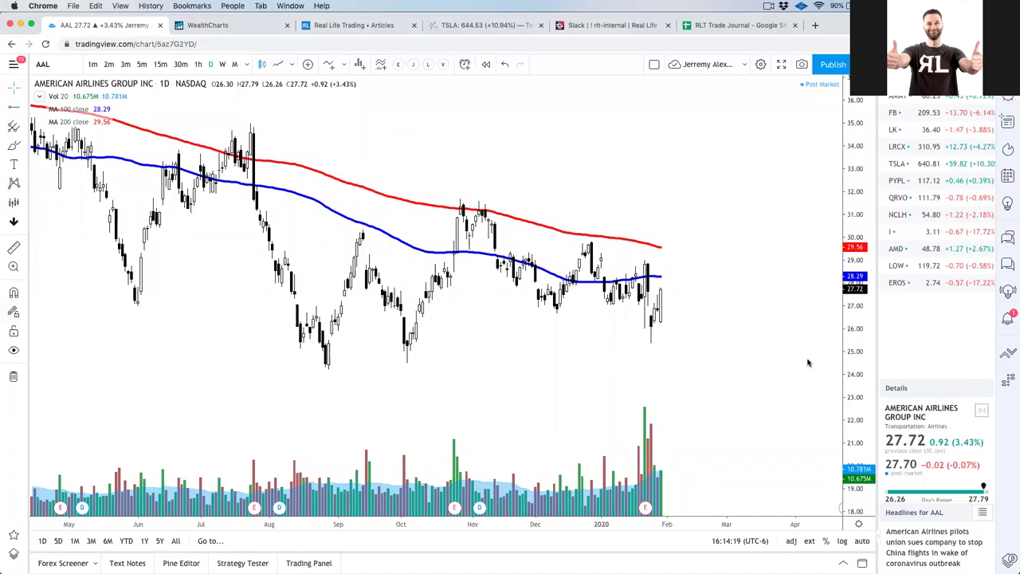
# - Switch AAL to the monthly timeframe with automatic scaling, mark support near 24 with a line and arrows at the 2016 and 2019 lows, and clear the annotations
pyautogui.click(235, 63)
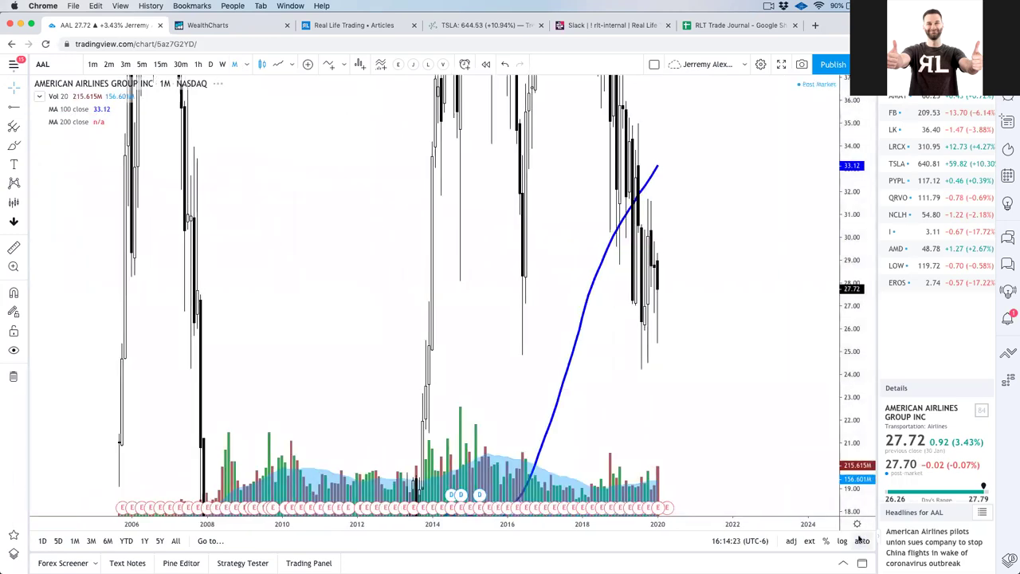
pyautogui.click(861, 540)
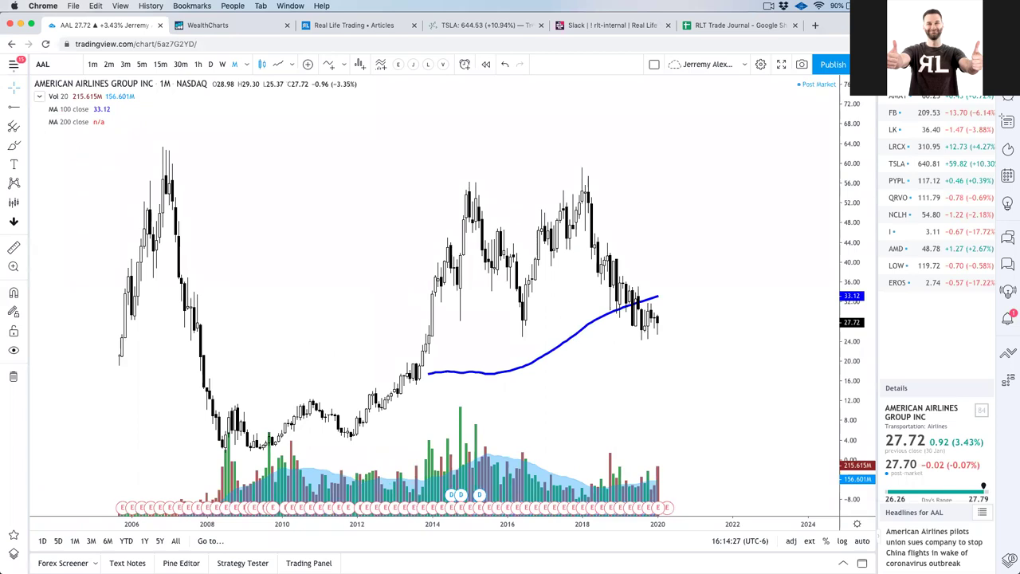
pyautogui.moveTo(511, 342); pyautogui.dragTo(696, 338)
pyautogui.moveTo(624, 418)
pyautogui.mouseDown()
pyautogui.moveTo(640, 351)
pyautogui.moveTo(666, 379)
pyautogui.mouseUp()
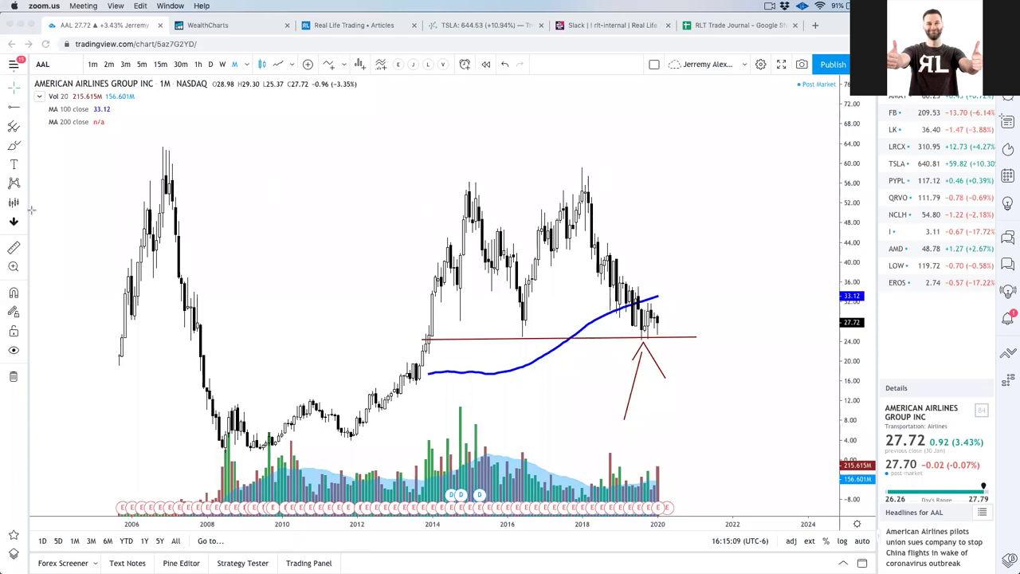
pyautogui.moveTo(494, 442)
pyautogui.mouseDown()
pyautogui.moveTo(538, 389)
pyautogui.moveTo(532, 346)
pyautogui.moveTo(513, 352)
pyautogui.mouseUp()
pyautogui.moveTo(519, 344); pyautogui.dragTo(528, 351)
pyautogui.press('Escape')
# - Return AAL to the daily timeframe and refit the price scale to show 2019 through January 2020
pyautogui.click(707, 228)
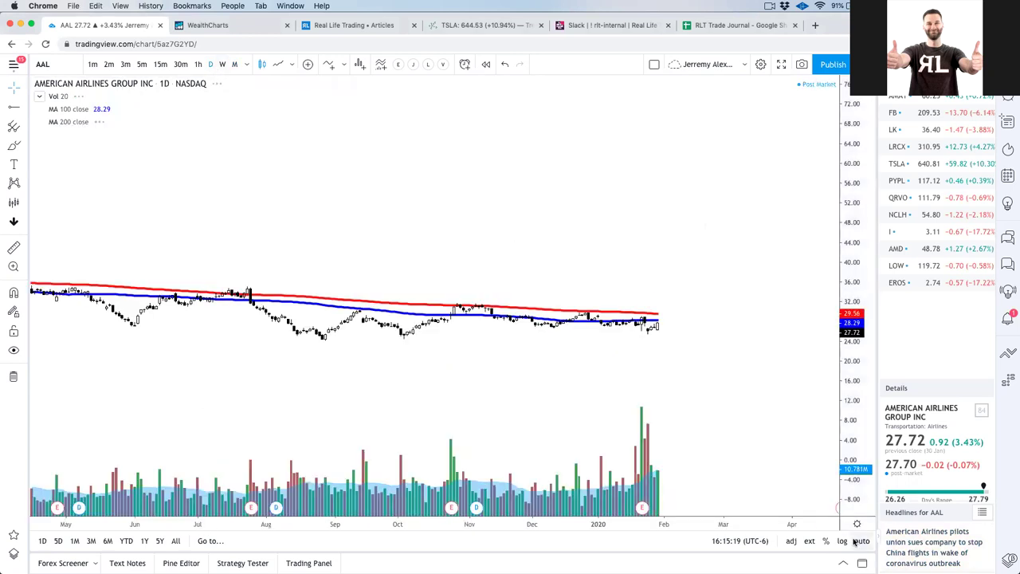
pyautogui.scroll(-5, 665, 448)
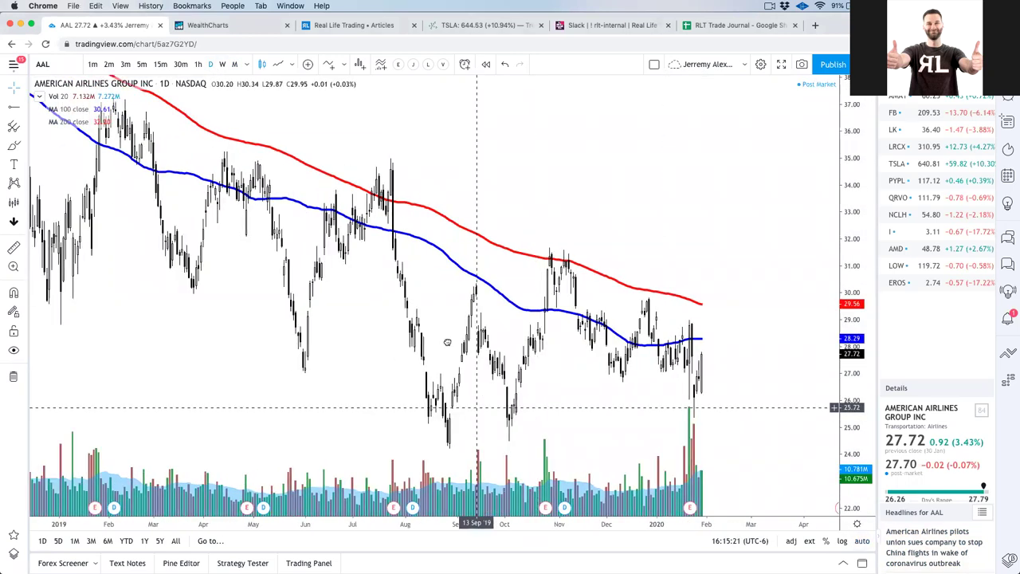
pyautogui.hscroll(2, 431, 328)
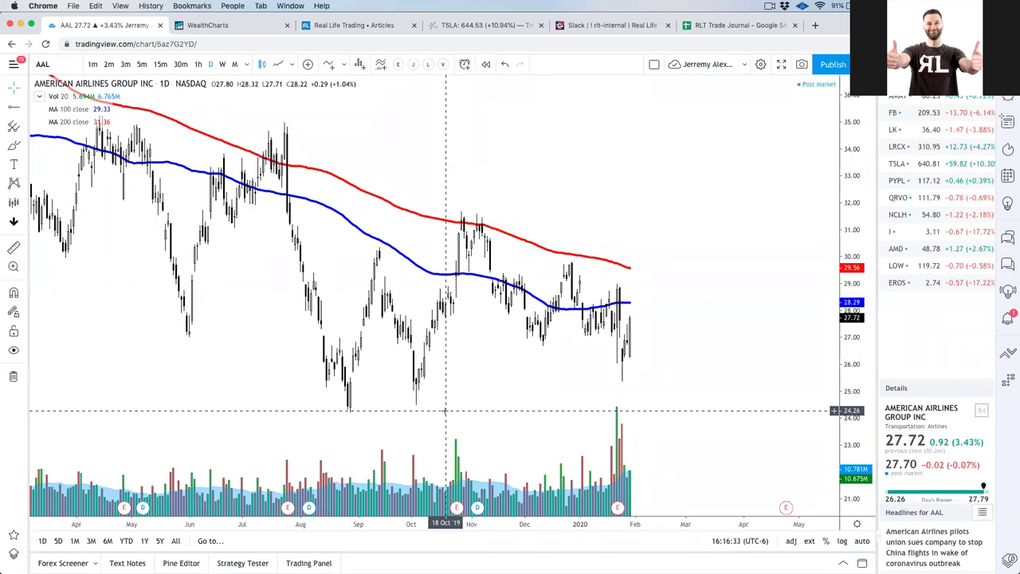
# - Check the Keynote ticker list for the symbol after AAL and load the TLRY chart in TradingView
pyautogui.press('super+Tab')
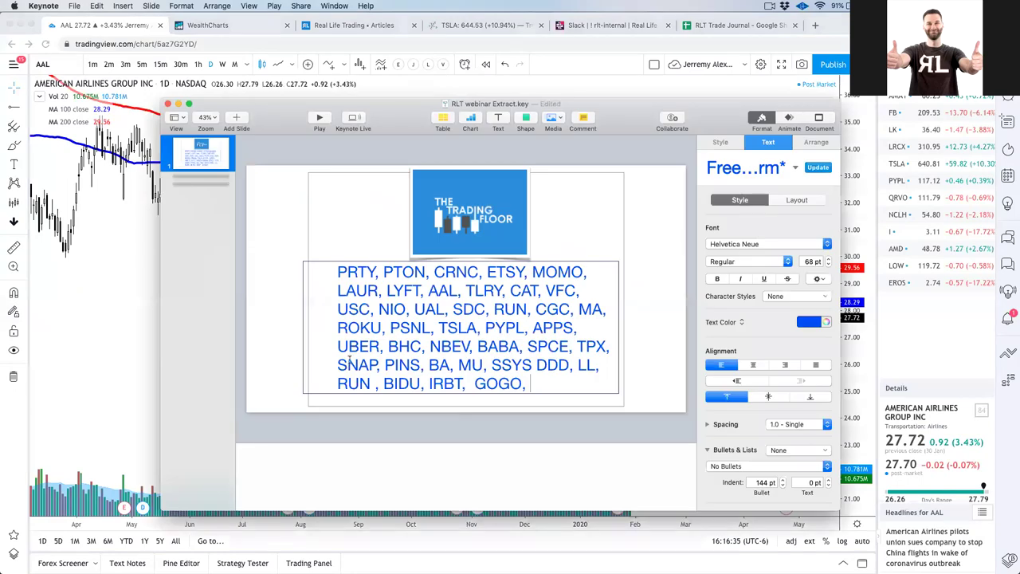
pyautogui.click(60, 63)
pyautogui.write('TLRY')
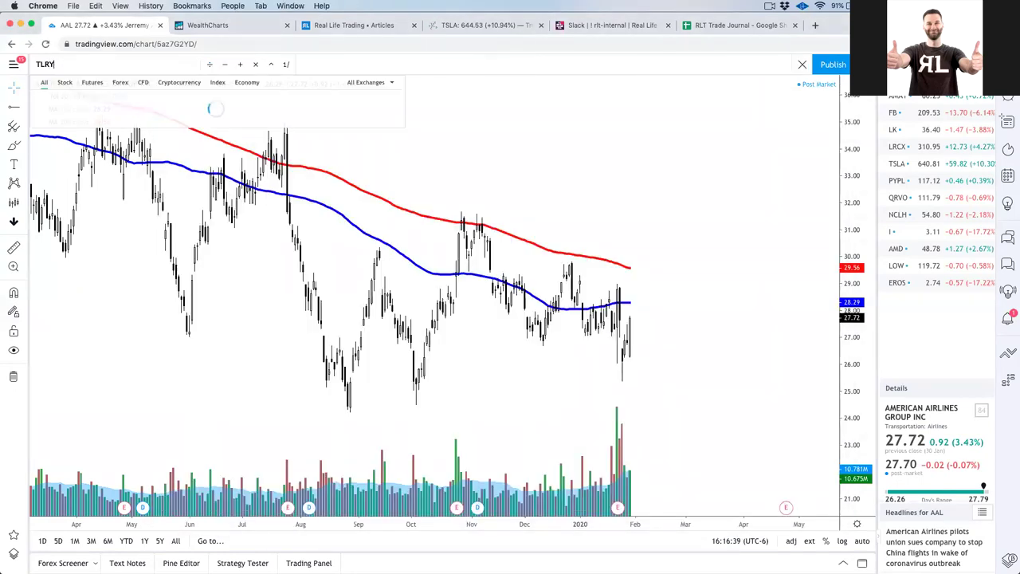
pyautogui.press('Return')
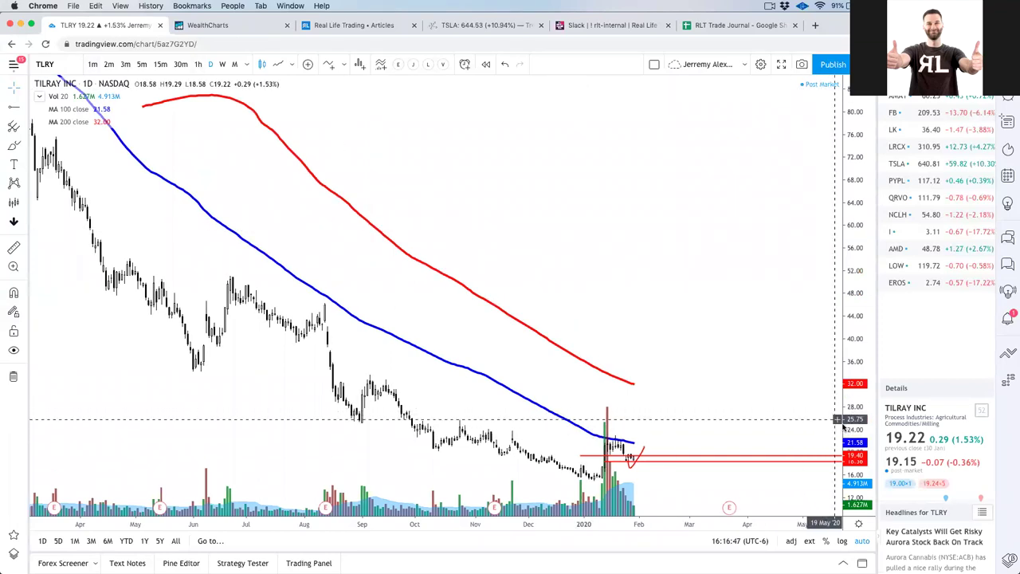
# - Focus the TLRY chart on the recent candles and remove its existing horizontal lines and red check-mark drawing
pyautogui.moveTo(734, 436); pyautogui.dragTo(735, 134)
pyautogui.scroll(5, 735, 134)
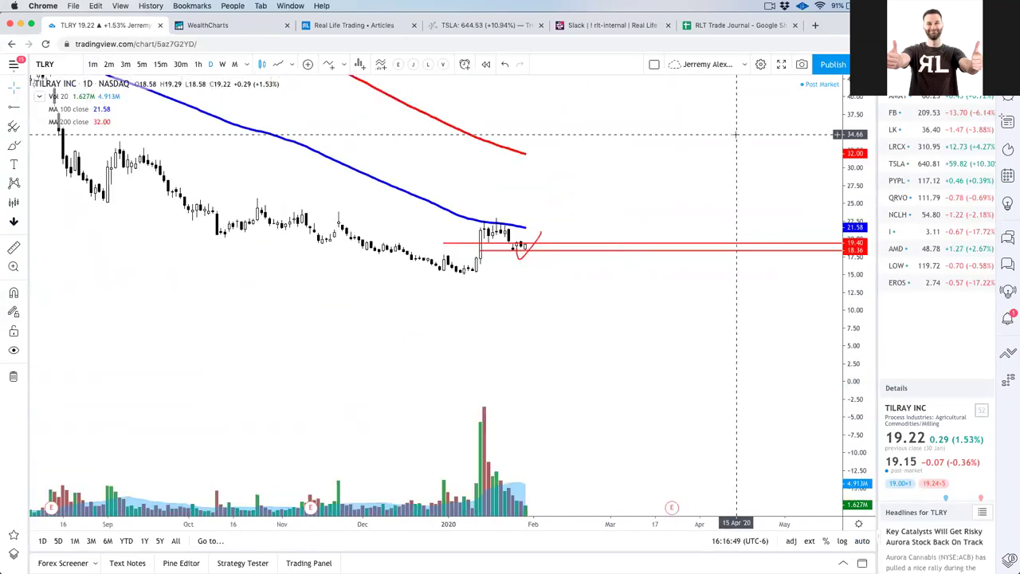
pyautogui.moveTo(661, 298); pyautogui.dragTo(664, 360)
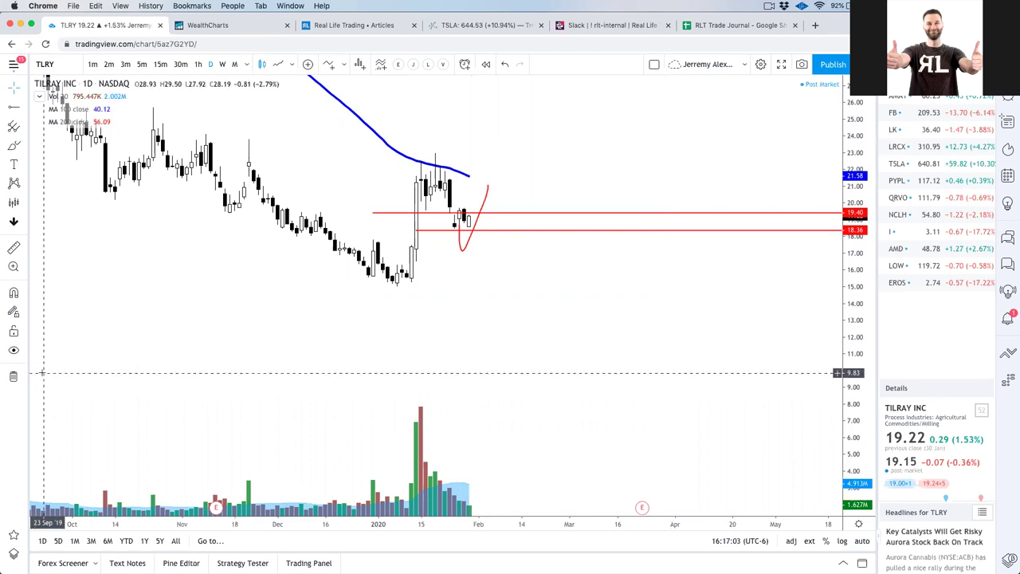
pyautogui.click(14, 377)
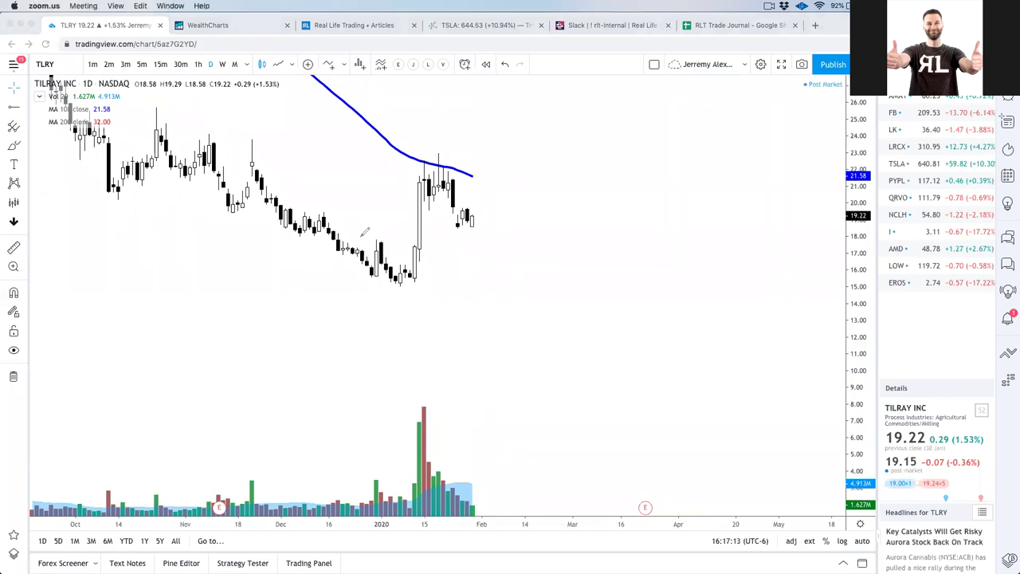
# - Annotate TLRY with a horizontal line just below 18, a small range around the latest candles and an upward path, and clear the annotations
pyautogui.moveTo(328, 241); pyautogui.dragTo(516, 241)
pyautogui.moveTo(451, 229)
pyautogui.mouseDown()
pyautogui.moveTo(476, 227)
pyautogui.moveTo(503, 185)
pyautogui.mouseUp()
pyautogui.click(443, 209)
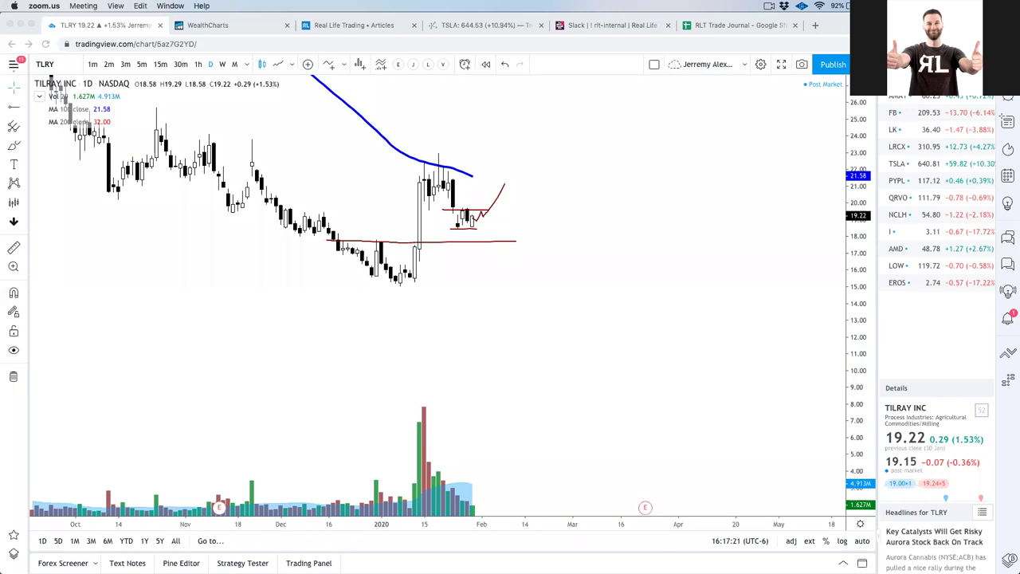
pyautogui.press('Escape')
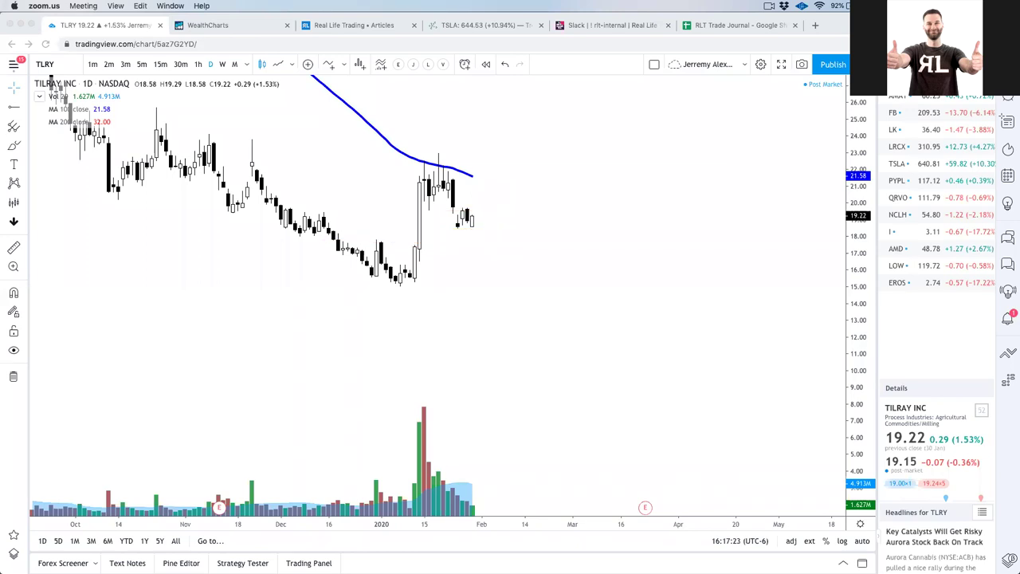
pyautogui.click(674, 125)
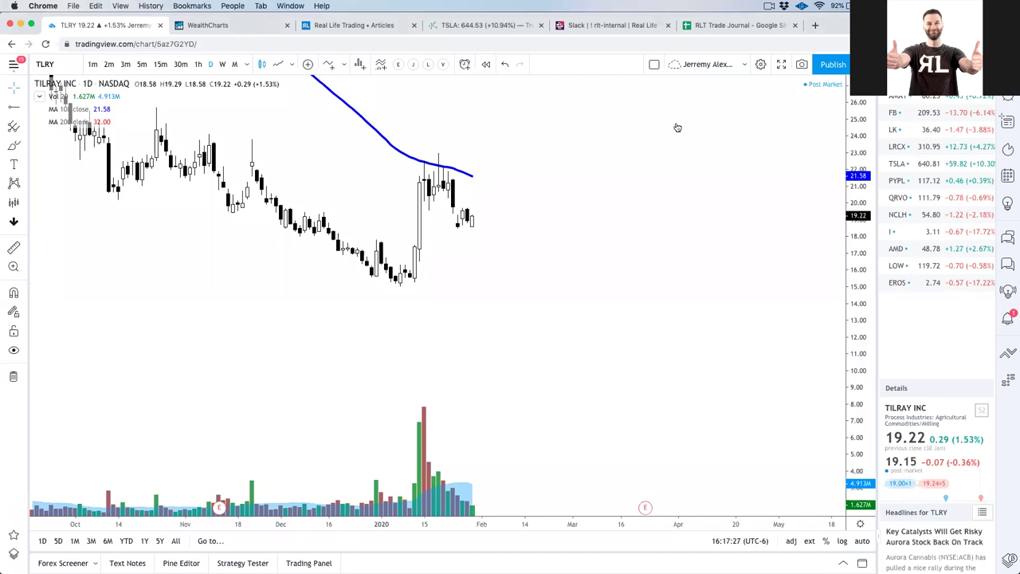
# - Check the Keynote ticker list for the symbol after TLRY and load the CAT chart in TradingView
pyautogui.press('super+Tab')
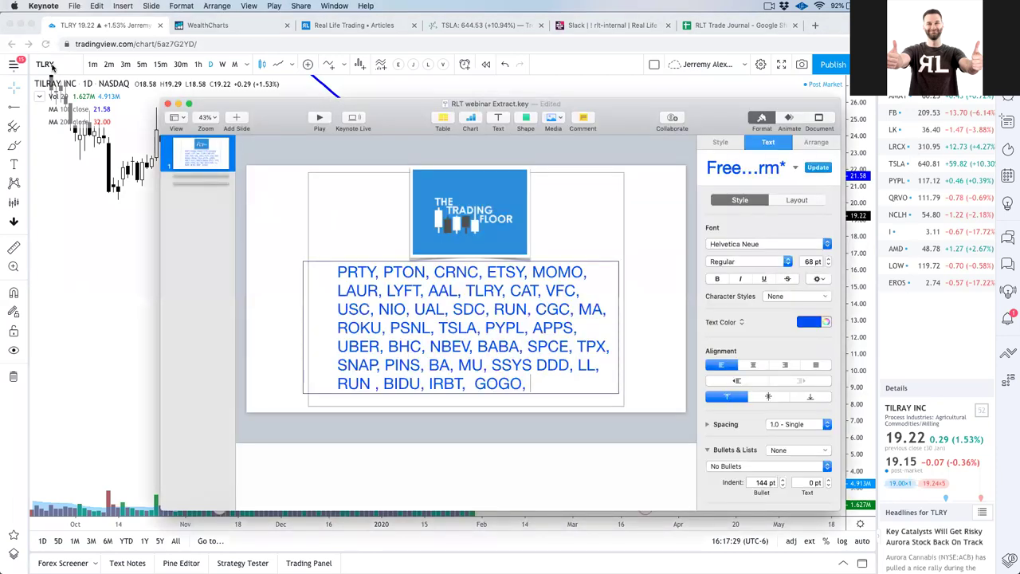
pyautogui.press('super+Tab')
pyautogui.write('CAT')
pyautogui.press('Return')
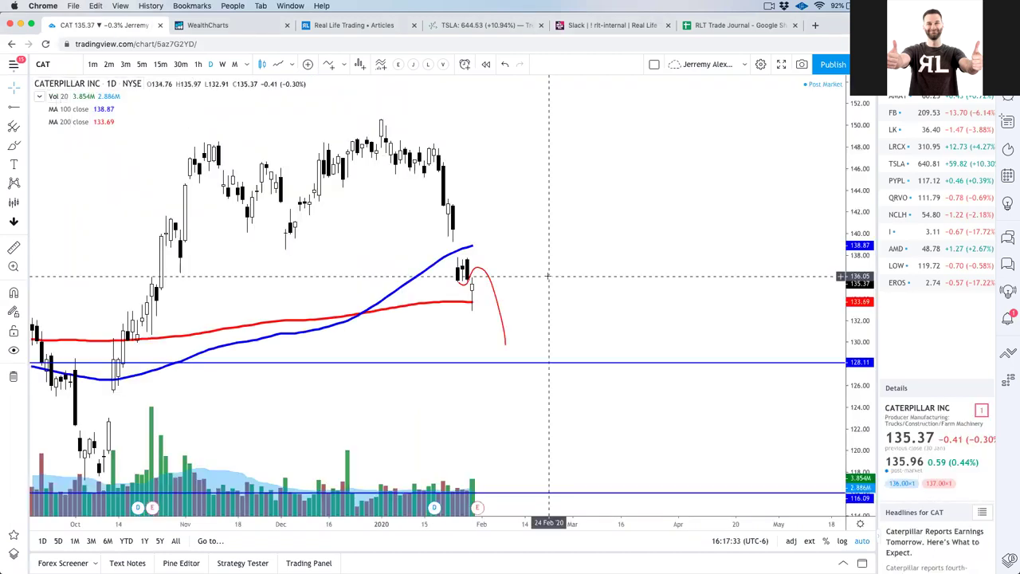
# - Switch to Keynote and add IBM at the end of the ticker list after GOGO
pyautogui.scroll(-1, 531, 276)
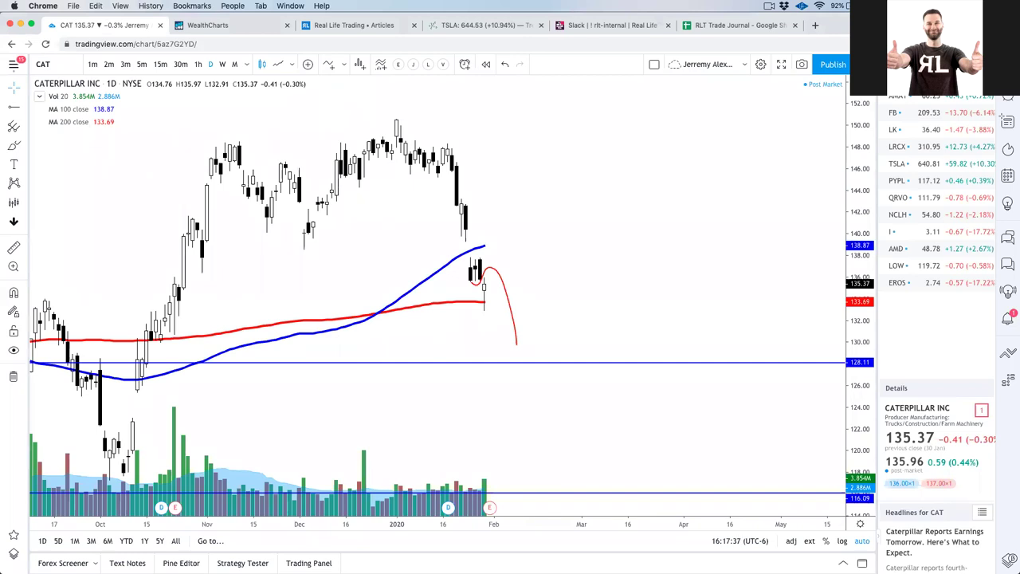
pyautogui.press('super+Tab')
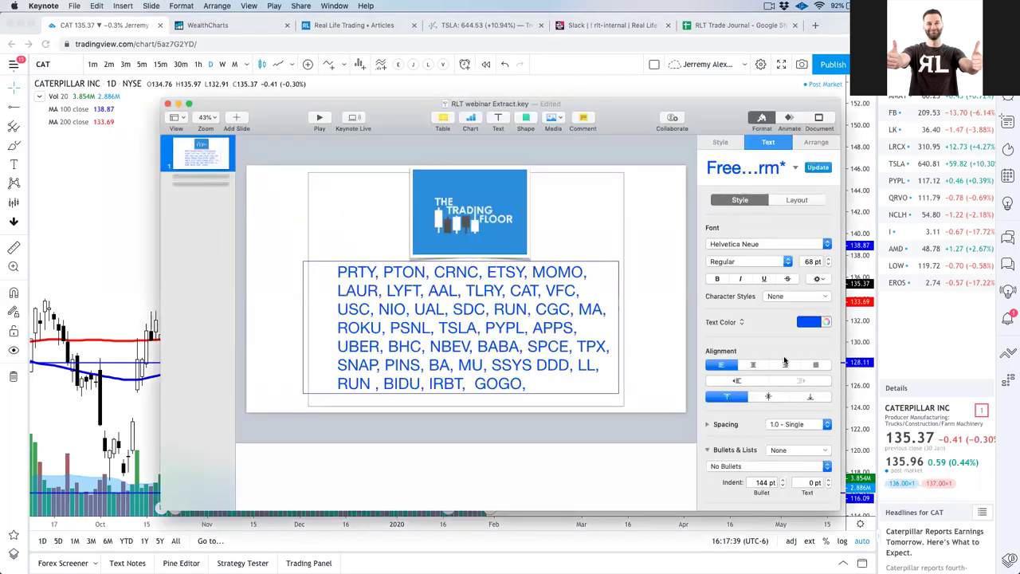
pyautogui.write('IBM')
# - Return to TradingView, examine CAT's extended-hours trading on the 5-minute timeframe, and go back to the daily timeframe
pyautogui.click(76, 214)
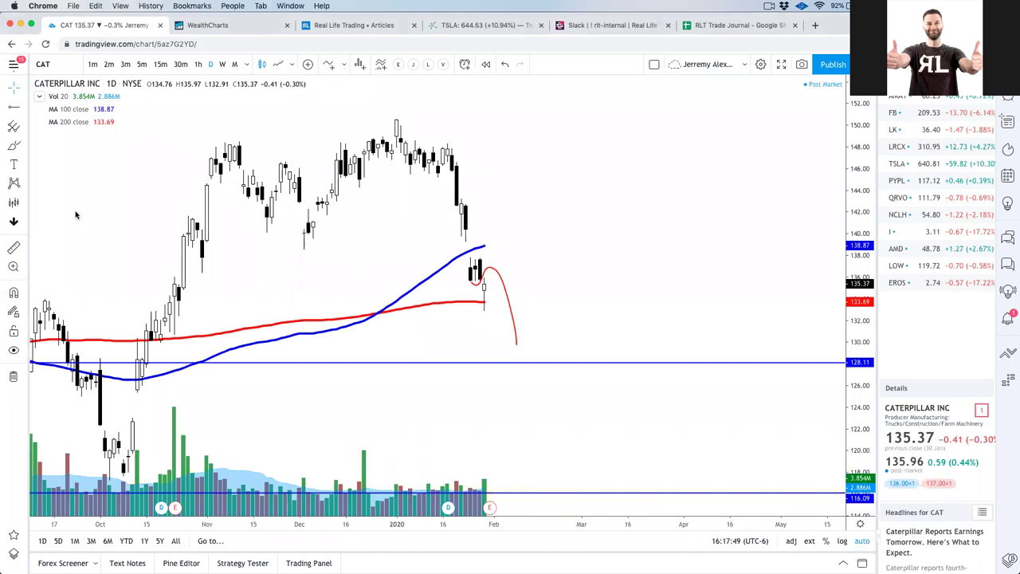
pyautogui.click(137, 64)
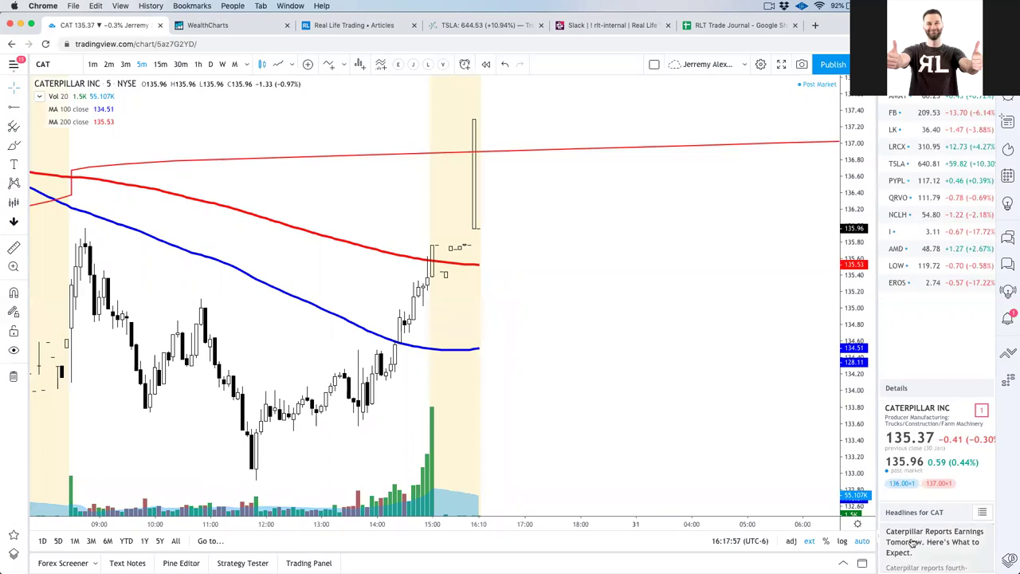
pyautogui.click(211, 64)
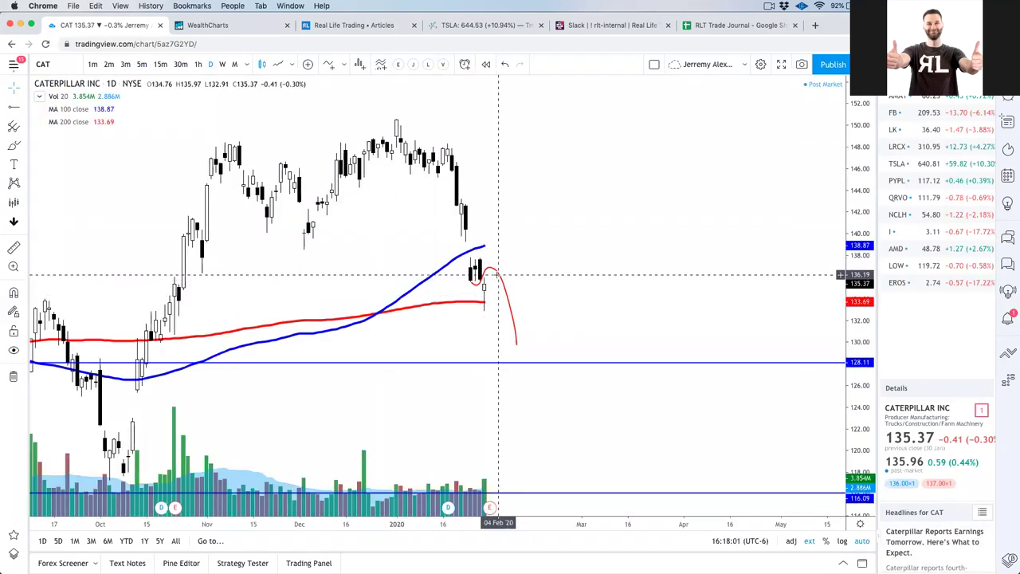
# - Delete the red curved projection from CAT's daily chart and annotate the area beside the latest candles
pyautogui.click(499, 278)
pyautogui.press('Delete')
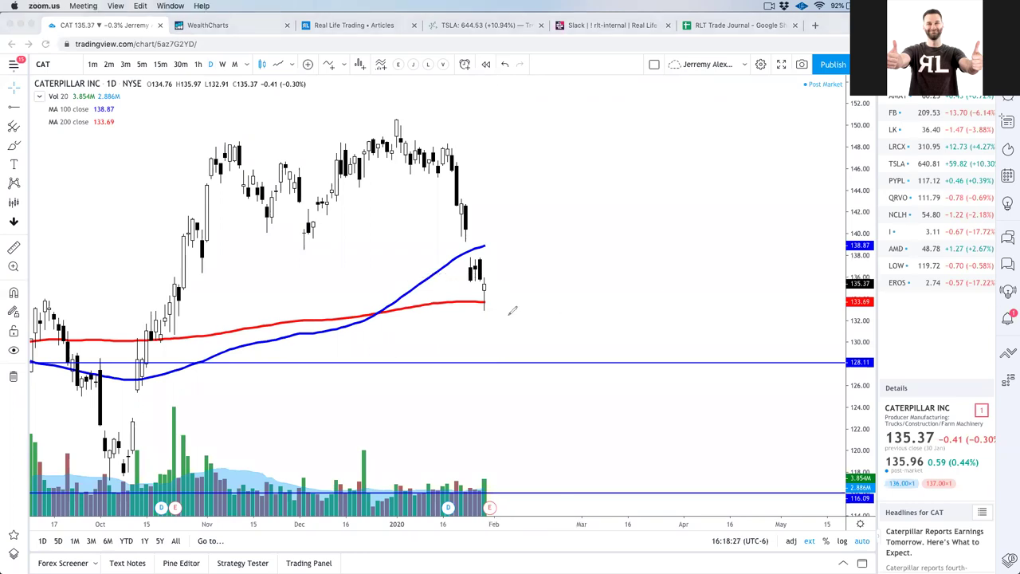
pyautogui.moveTo(481, 273); pyautogui.dragTo(522, 274)
# - Switch CAT to the weekly timeframe and bracket the range from about 150 down to about 119 beside the latest candles
pyautogui.click(222, 66)
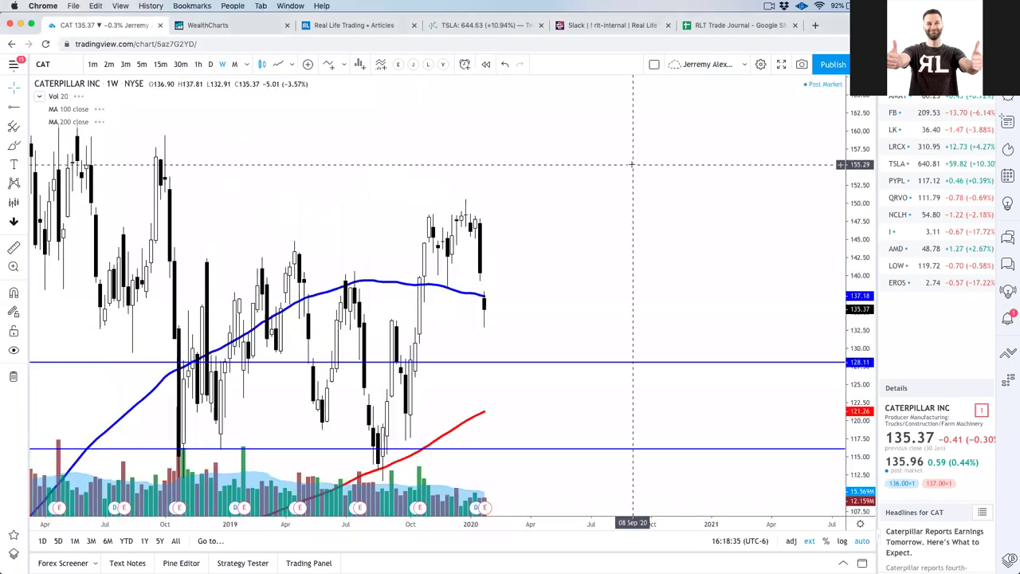
pyautogui.scroll(-3, 633, 164)
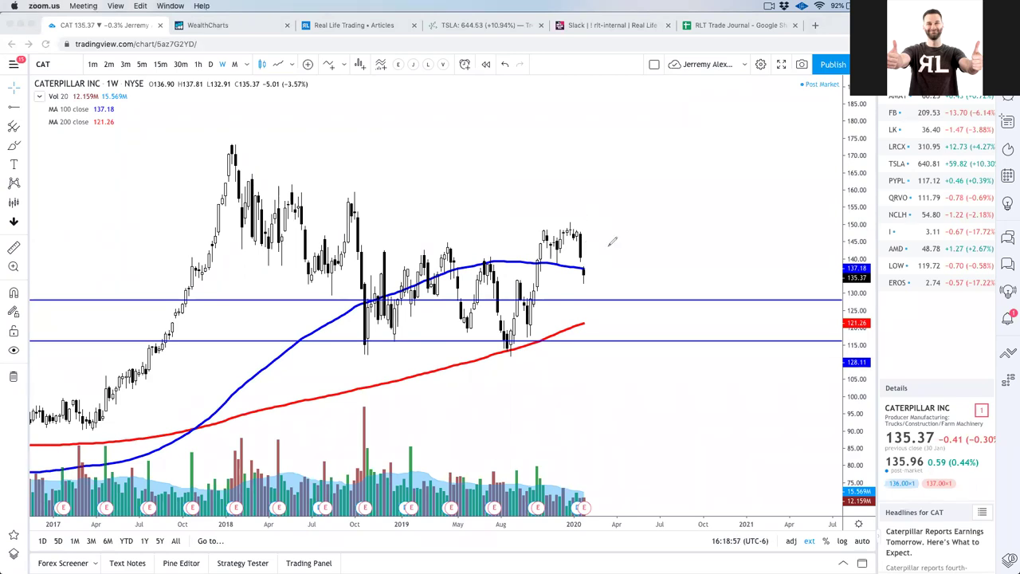
pyautogui.moveTo(604, 221); pyautogui.dragTo(561, 224)
pyautogui.moveTo(619, 330); pyautogui.dragTo(595, 329)
pyautogui.moveTo(613, 206); pyautogui.dragTo(615, 342)
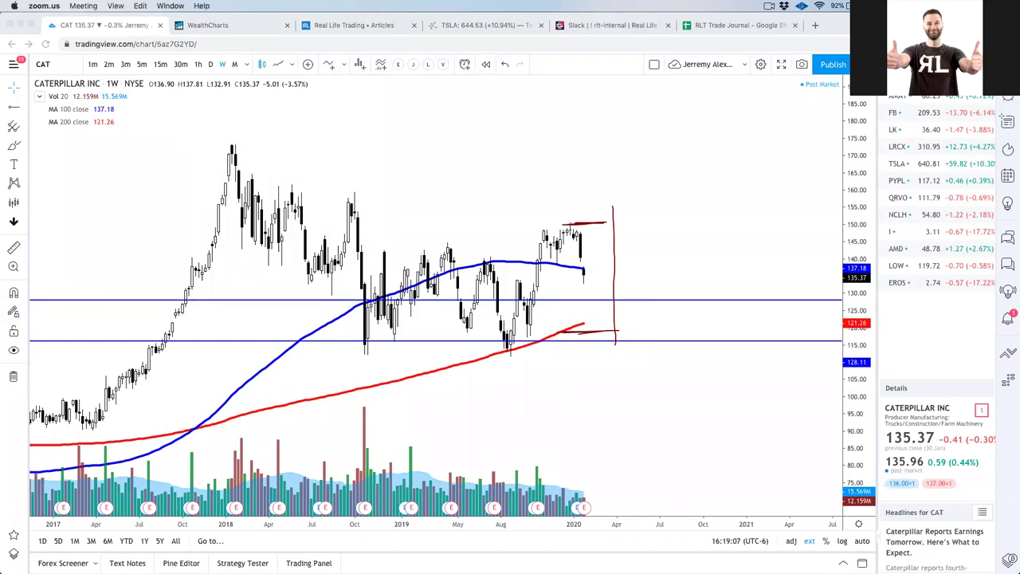
# - Clear the bracket annotations from CAT's weekly chart, switch to Keynote, and add APHA after IBM in the ticker list
pyautogui.press('Escape')
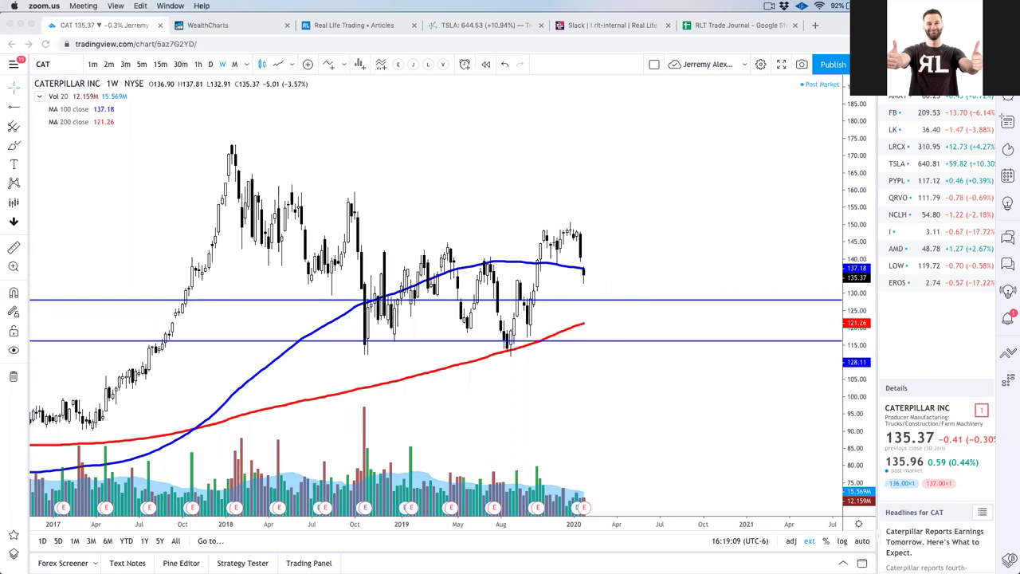
pyautogui.click(557, 126)
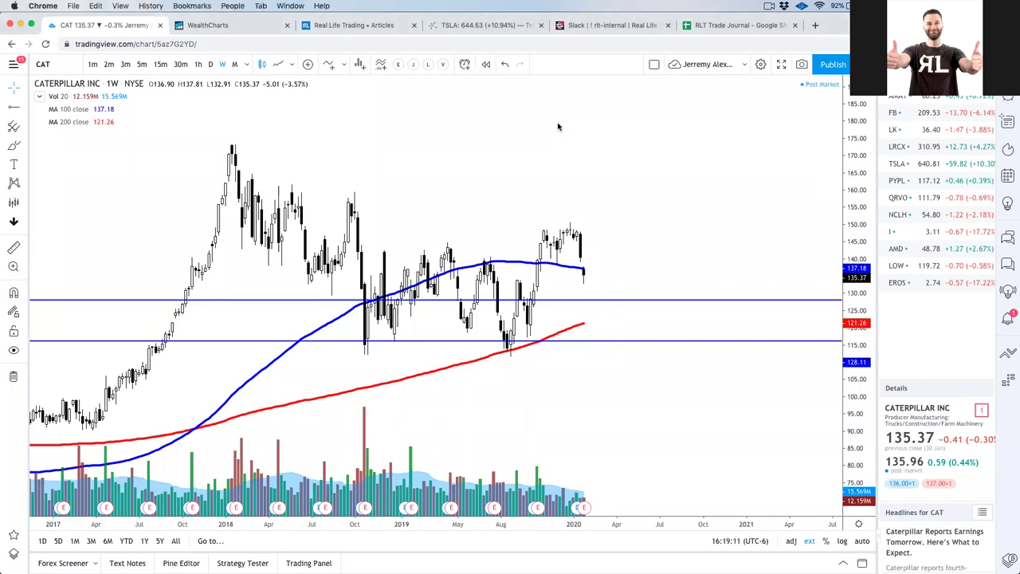
pyautogui.press('super+Tab')
pyautogui.click(552, 387)
pyautogui.write(', BIDU, IRBT,  GOGO, IBM , APH')
pyautogui.write('A,')
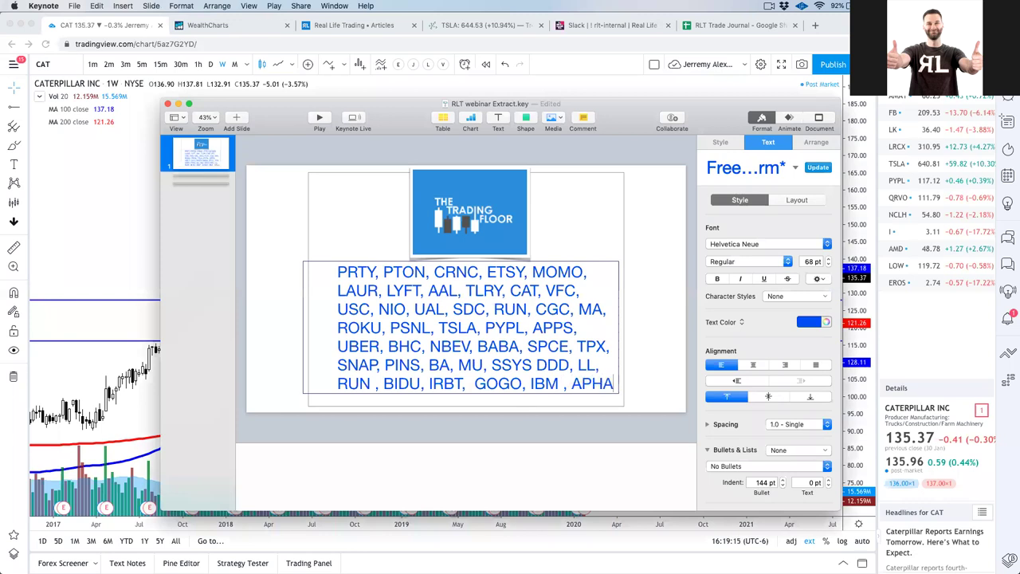
# - Return to TradingView, load VFC on the weekly timeframe, and turn the dividend adjustment on and back off to compare the averages
pyautogui.click(45, 65)
pyautogui.write('VFC')
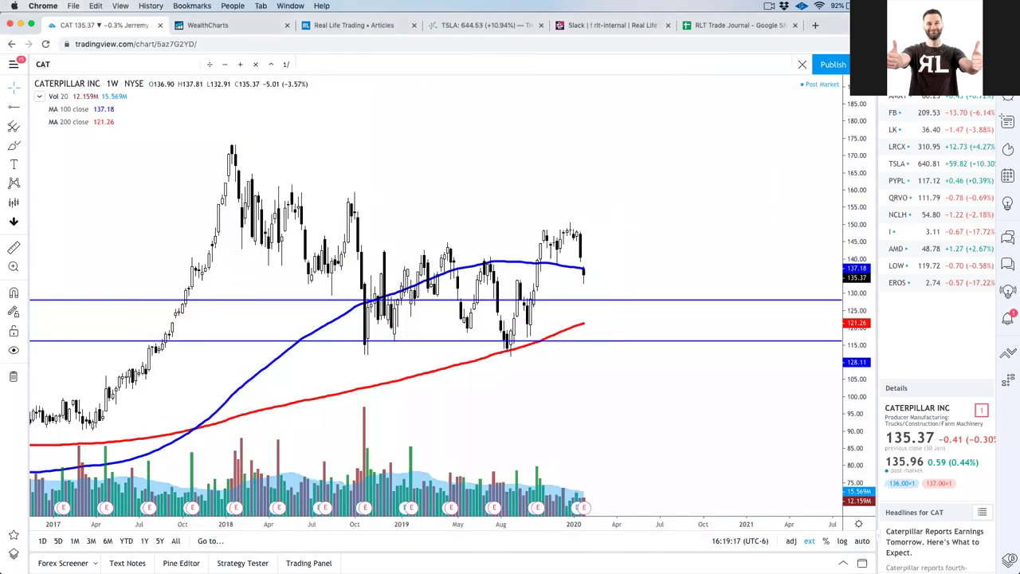
pyautogui.press('Return')
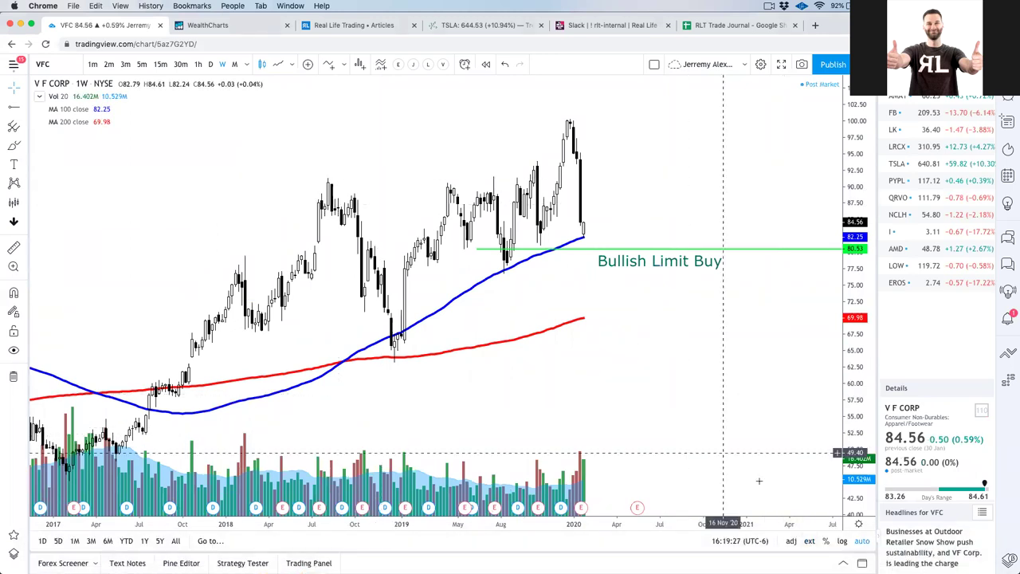
pyautogui.click(789, 541)
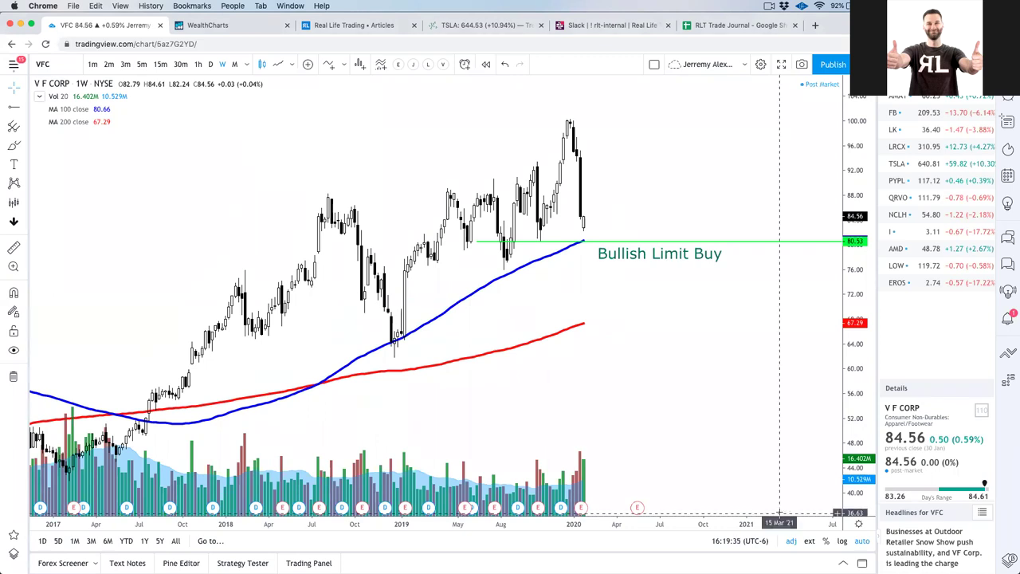
pyautogui.click(792, 541)
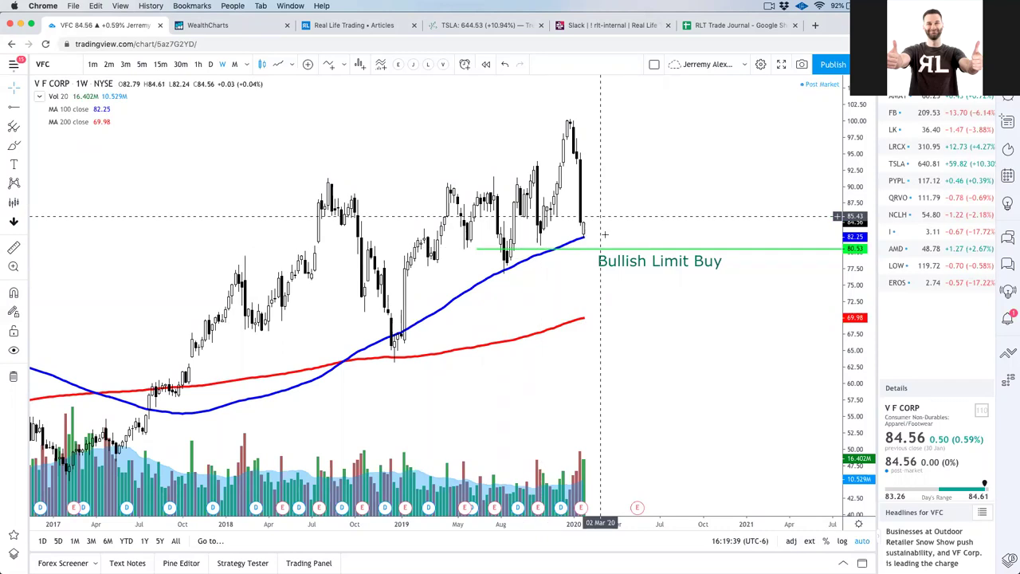
# - Switch VFC to the daily timeframe and remove the green Bullish Limit Buy line and its label
pyautogui.click(210, 64)
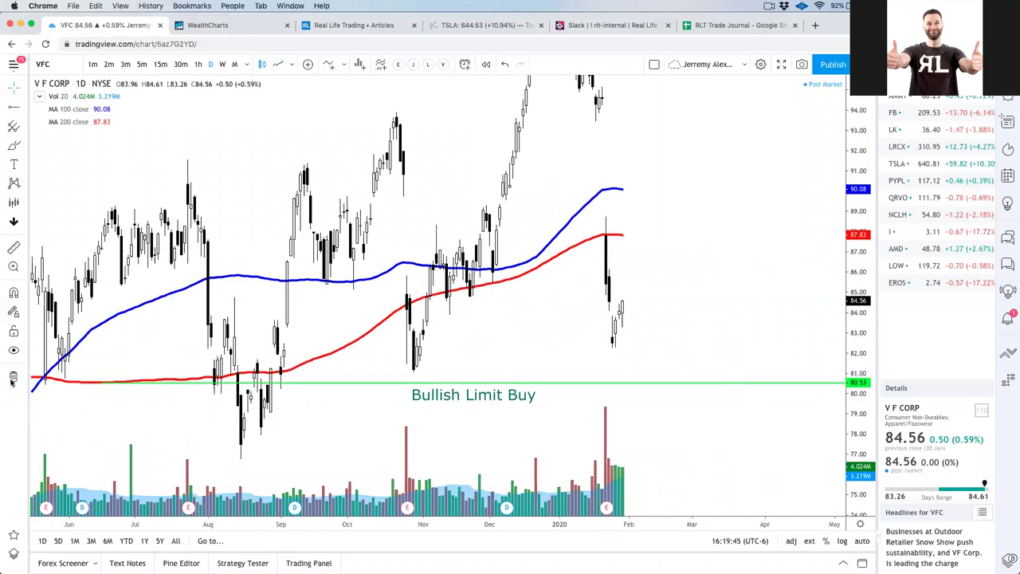
pyautogui.scroll(3, 460, 353)
pyautogui.scroll(2, 593, 359)
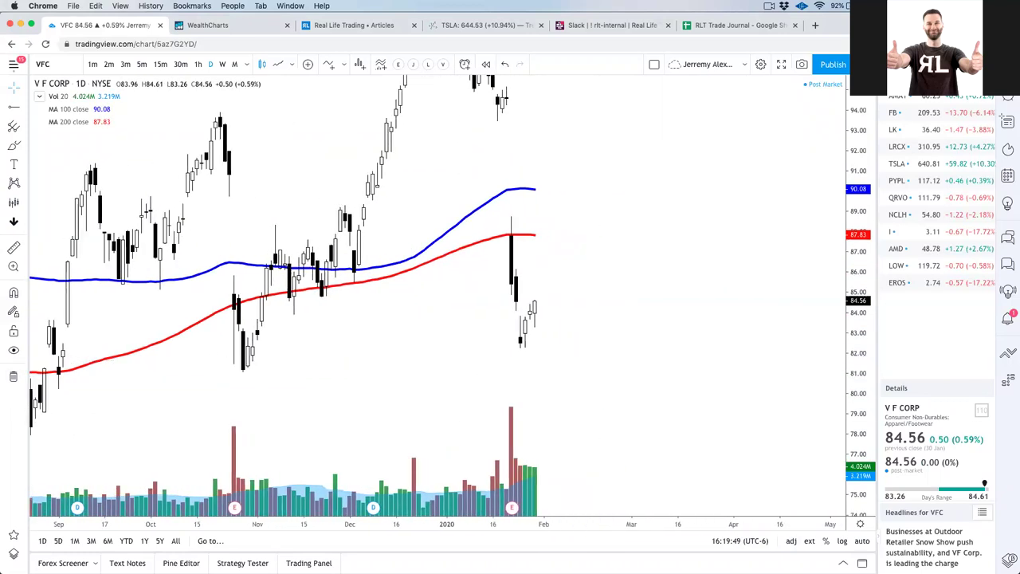
# - Examine VFC's latest candles on the daily chart, compare them with the weekly timeframe, and return to the daily timeframe
pyautogui.press('super+Tab')
pyautogui.press('super+Tab')
pyautogui.press('super+Tab')
pyautogui.press('super+Tab')
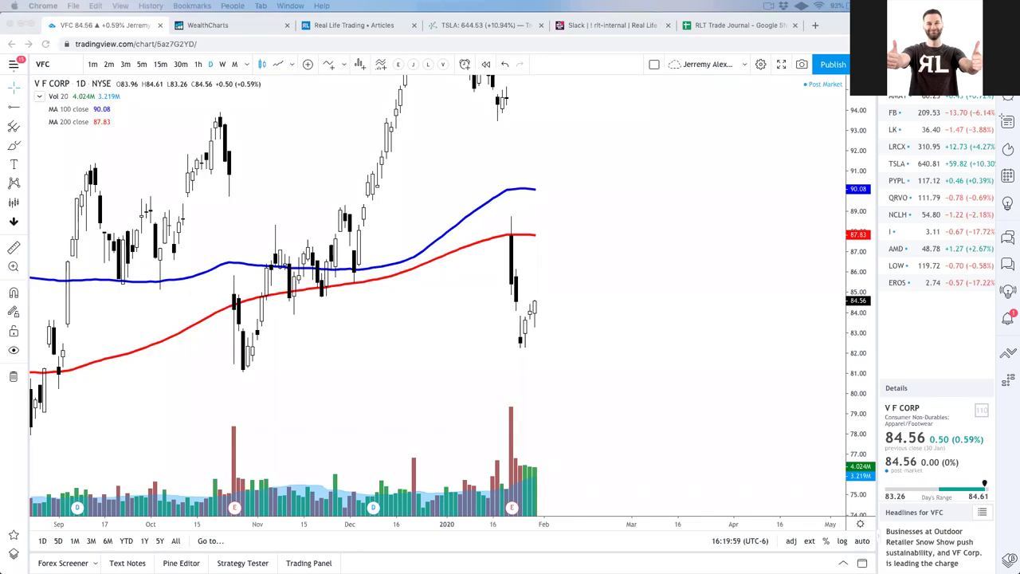
pyautogui.click(537, 318)
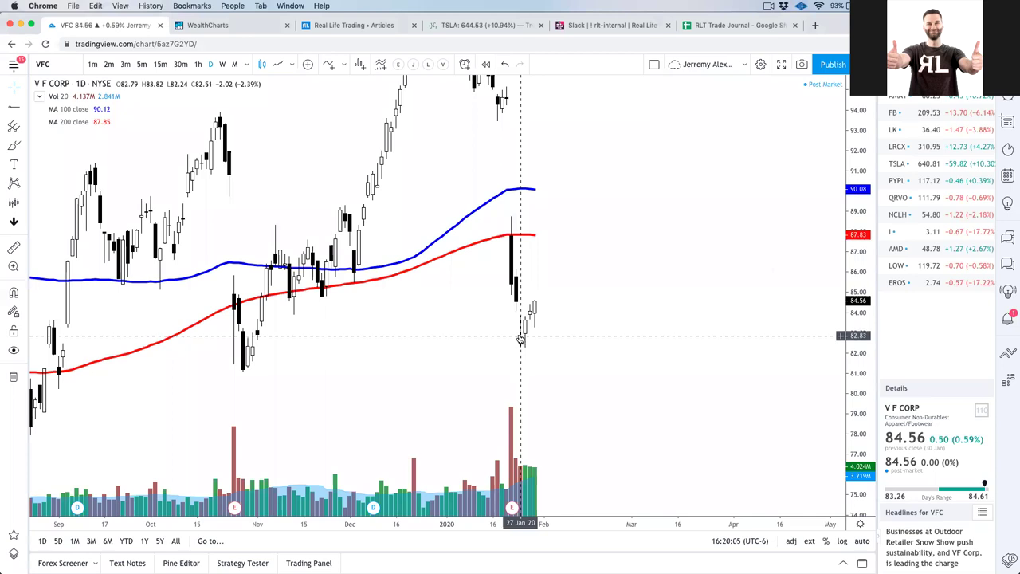
pyautogui.click(223, 65)
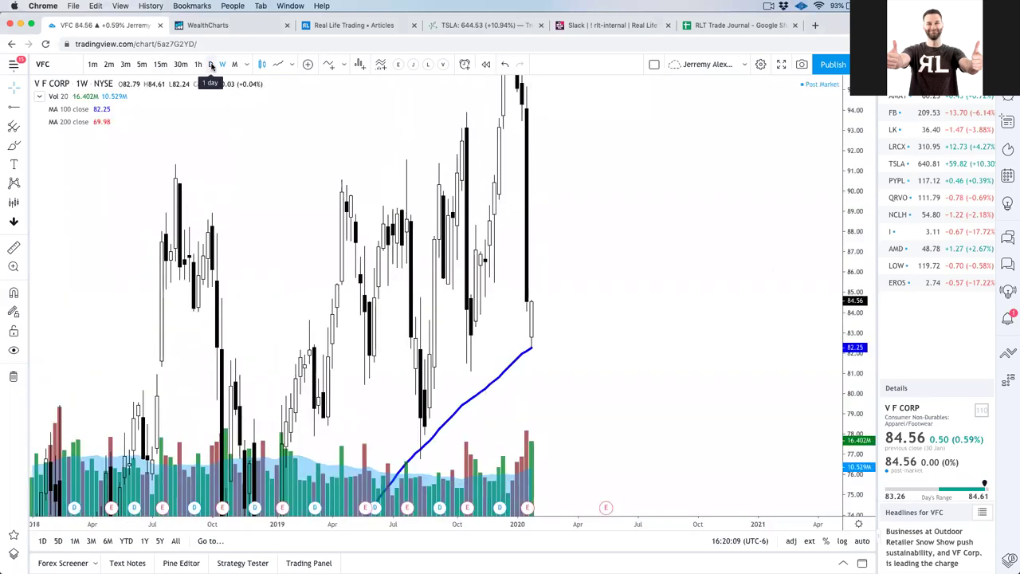
pyautogui.click(211, 66)
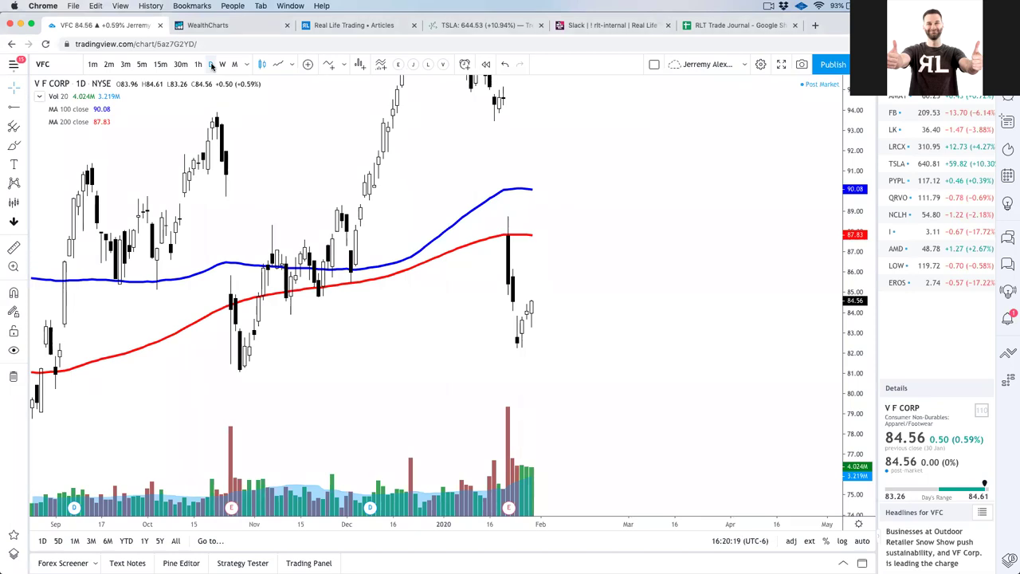
# - Check the Keynote list for the ticker after VFC and search TradingView's symbols for USC
pyautogui.press('super+Tab')
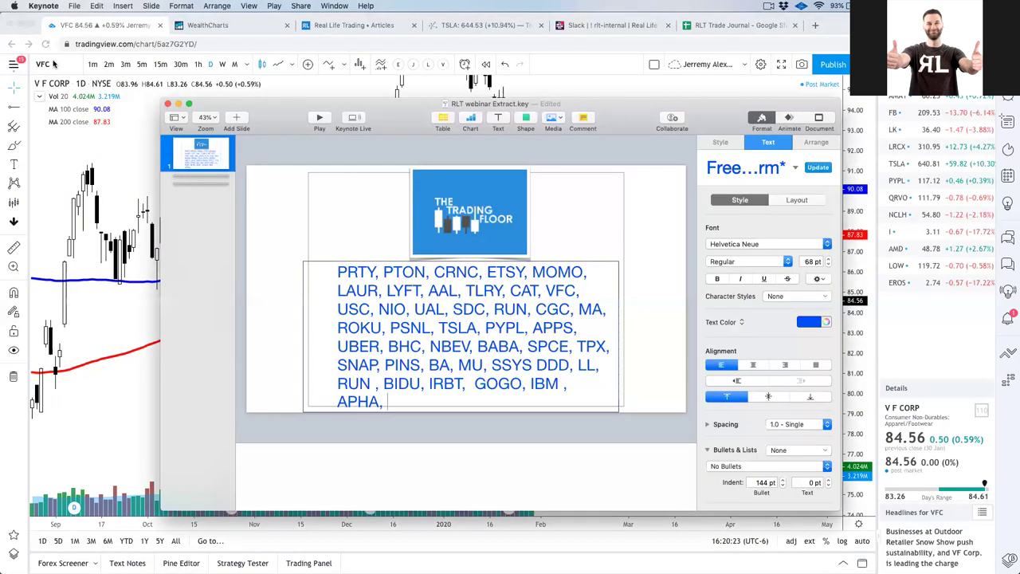
pyautogui.click(53, 63)
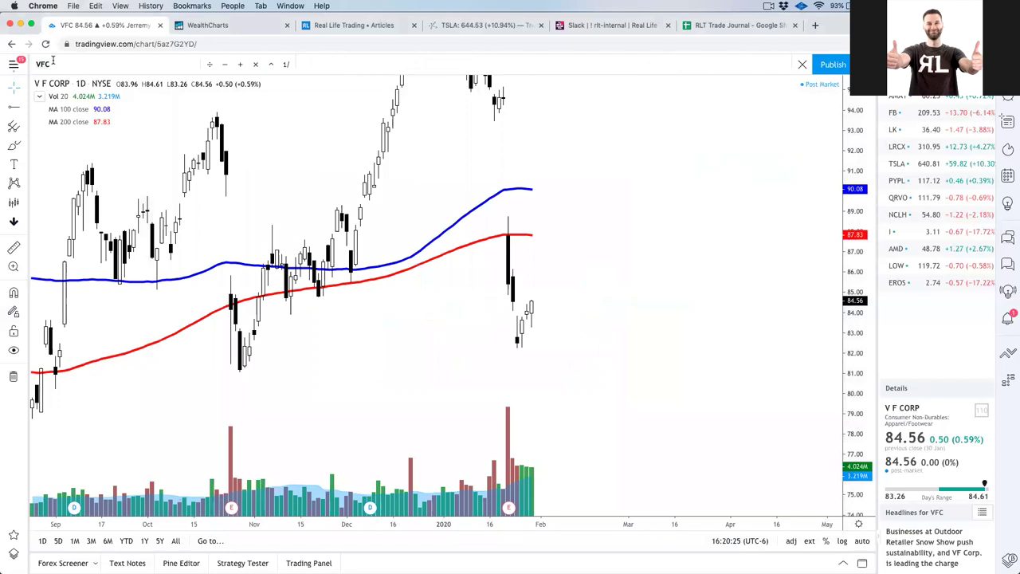
pyautogui.write('USC')
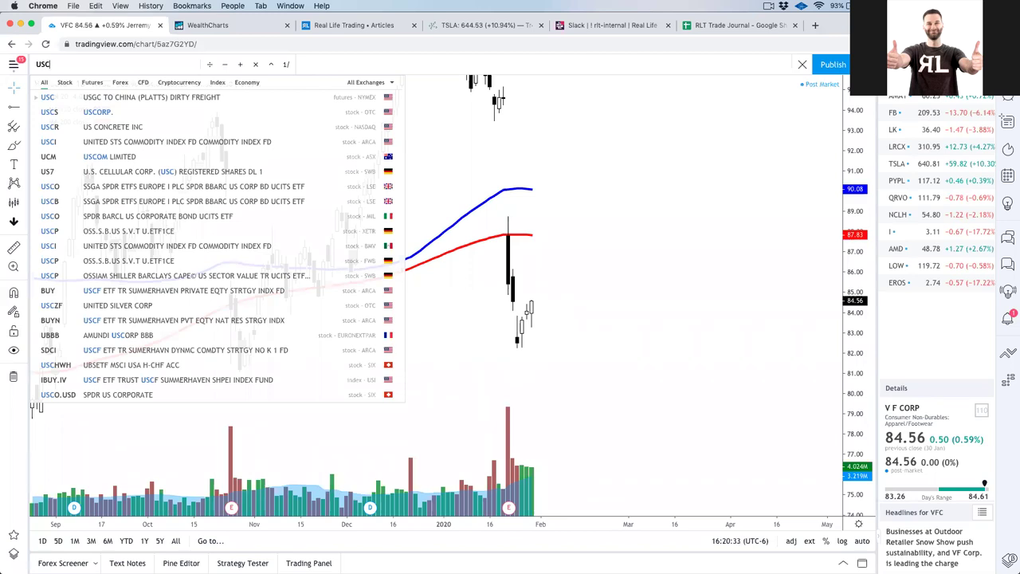
pyautogui.press('super+Tab')
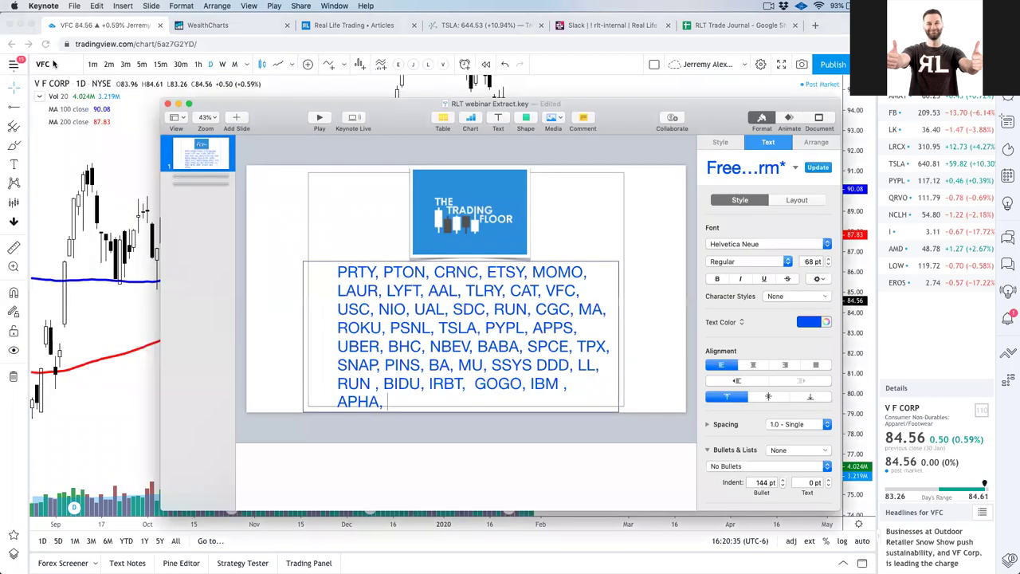
pyautogui.click(52, 61)
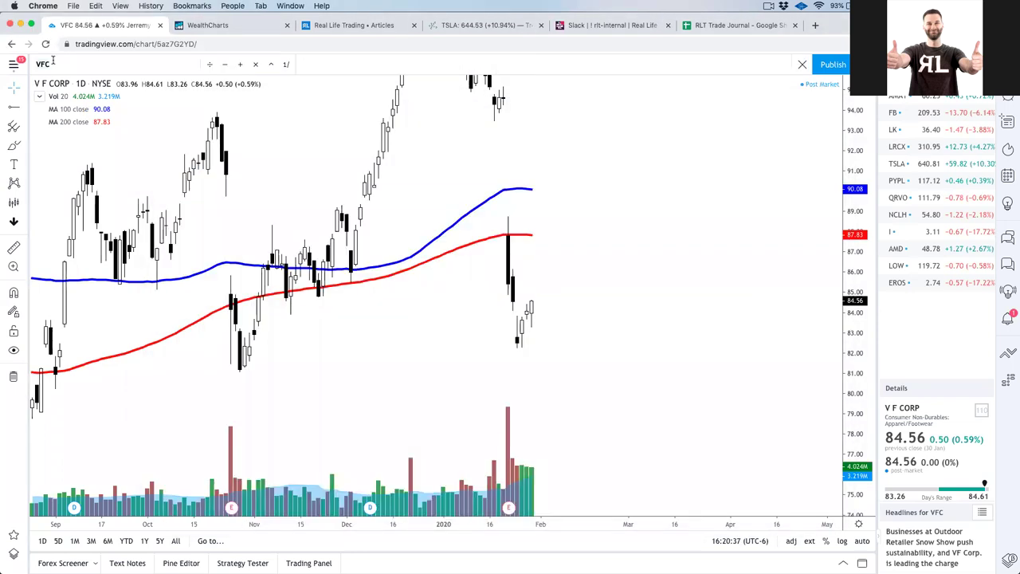
pyautogui.write('USC')
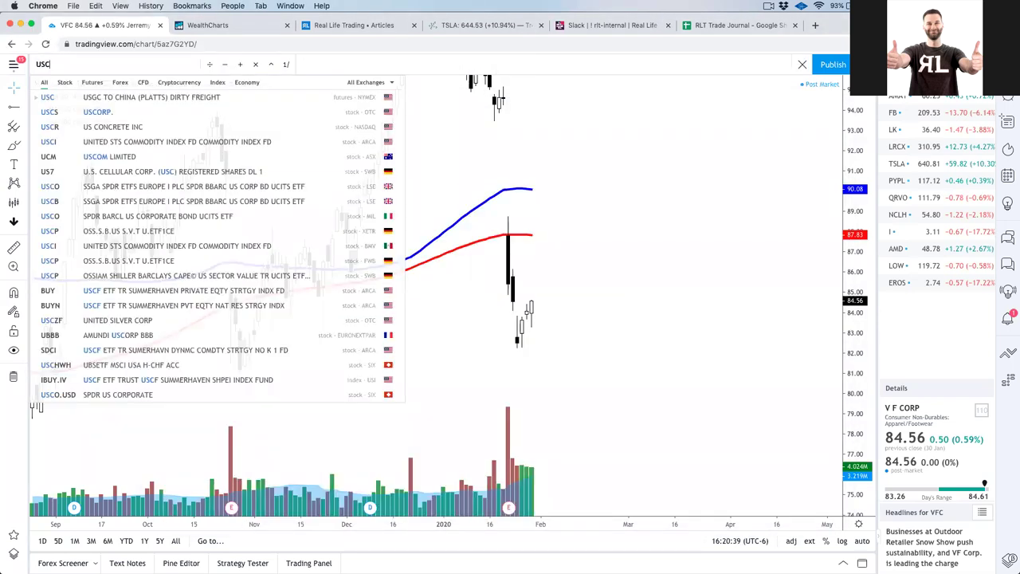
# - Expand the USC futures entry and load the current continuous contract, USC1!, on the chart
pyautogui.click(35, 96)
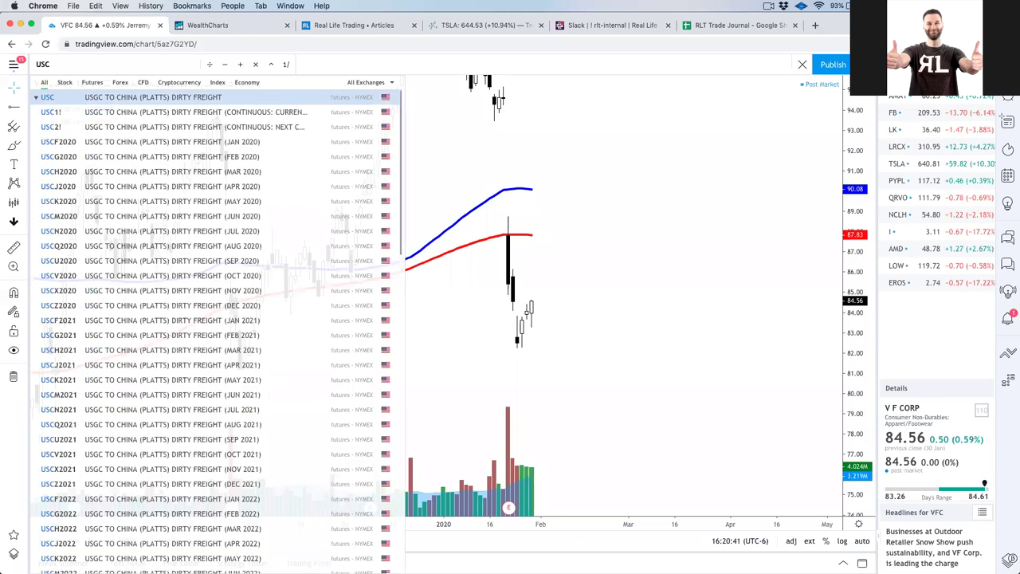
pyautogui.press('Down')
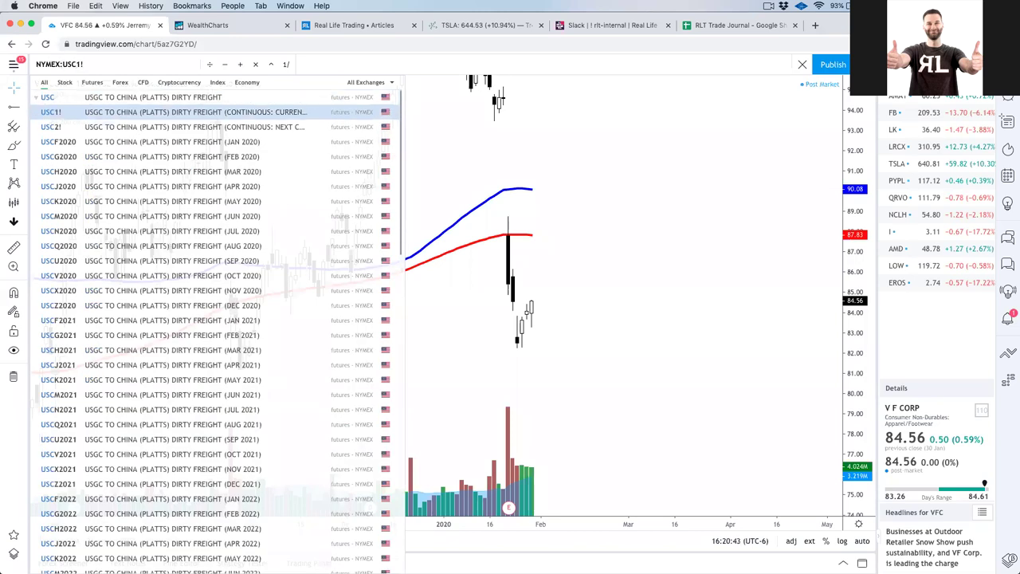
pyautogui.press('Return')
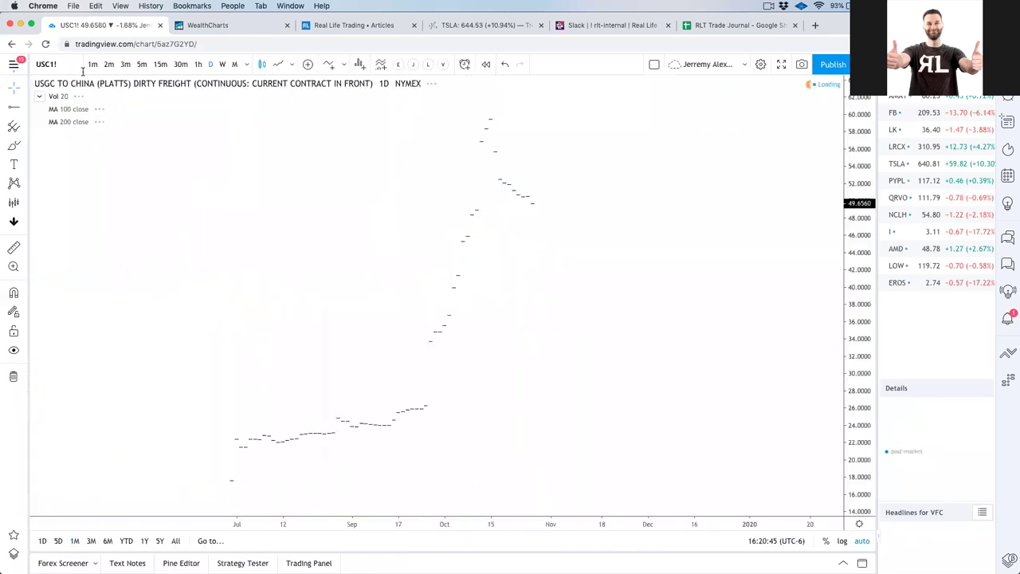
# - Search the symbols for USX and again for USC, and load US Concrete Inc (USCR) on NASDAQ
pyautogui.click(37, 63)
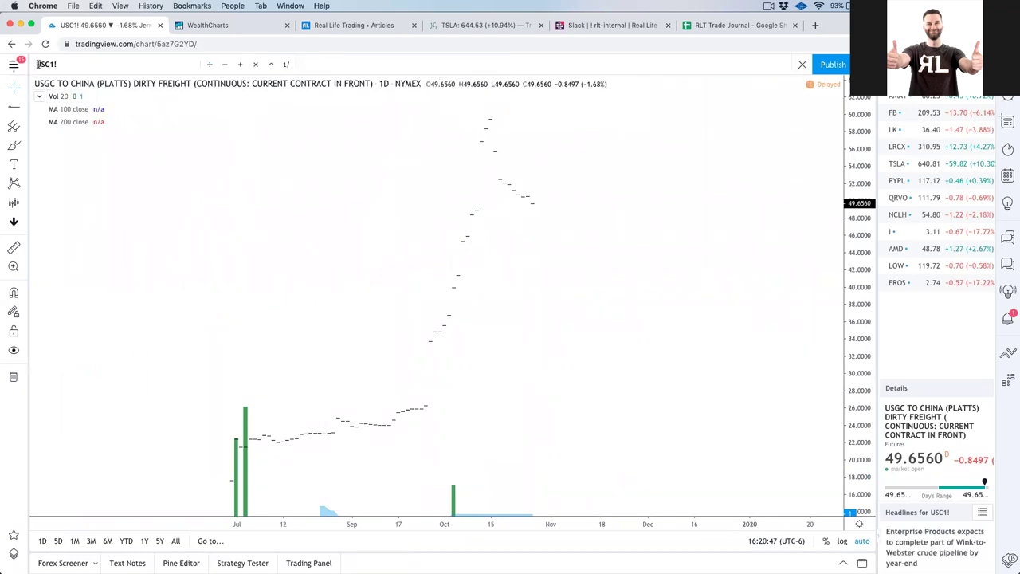
pyautogui.write('USX')
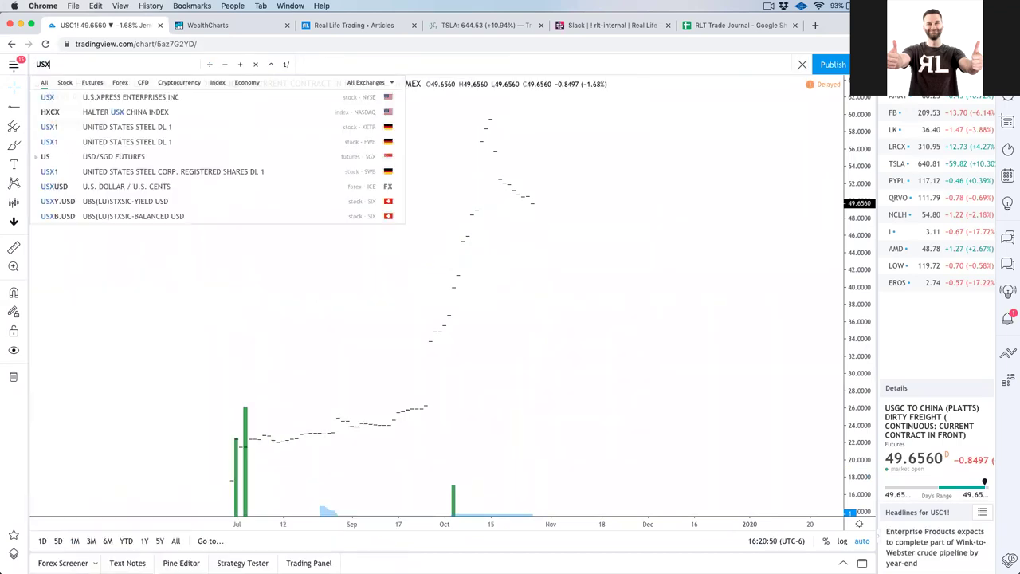
pyautogui.press('BackSpace')
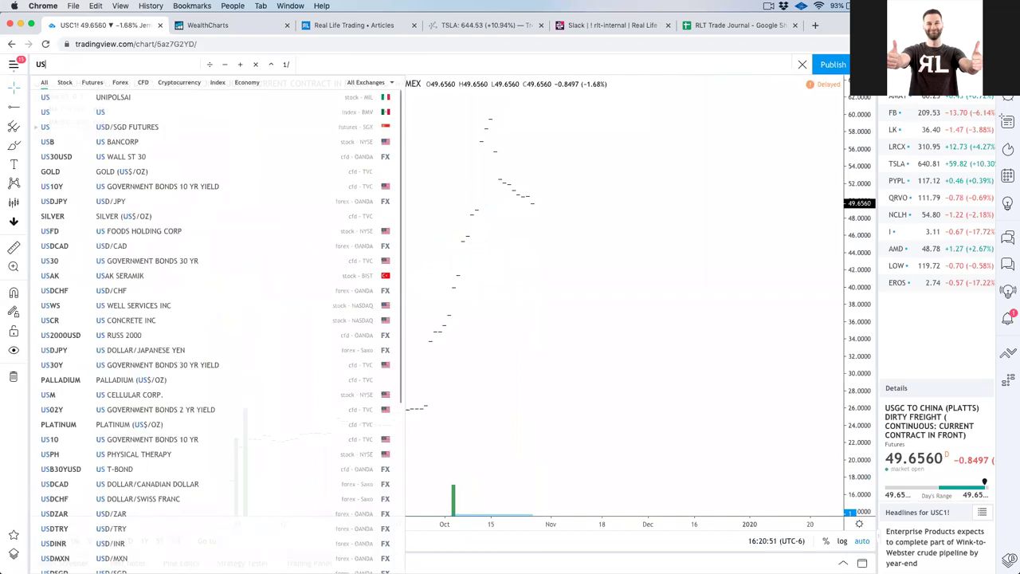
pyautogui.write('C')
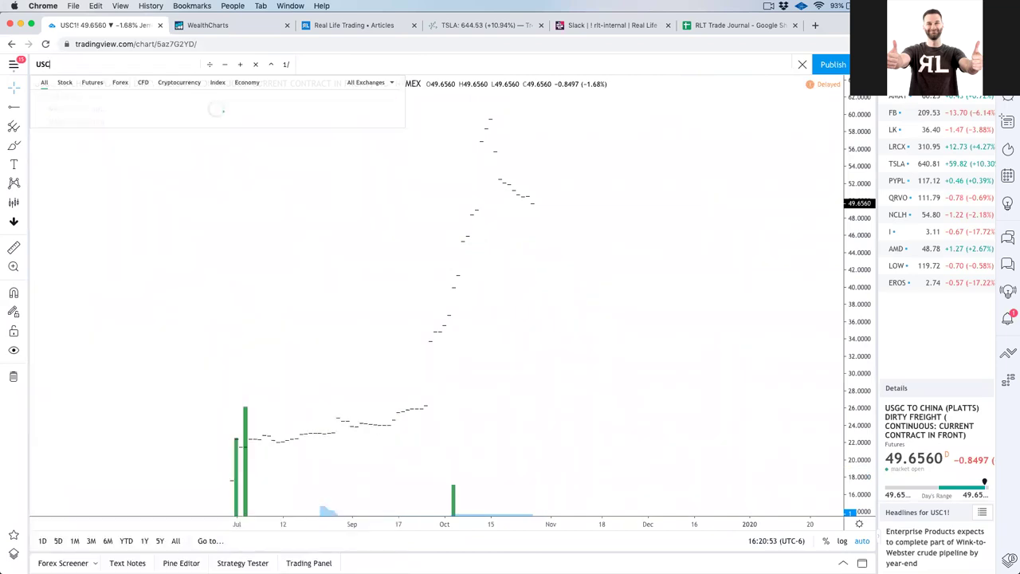
pyautogui.press('Down')
pyautogui.press('Down')
pyautogui.press('Down')
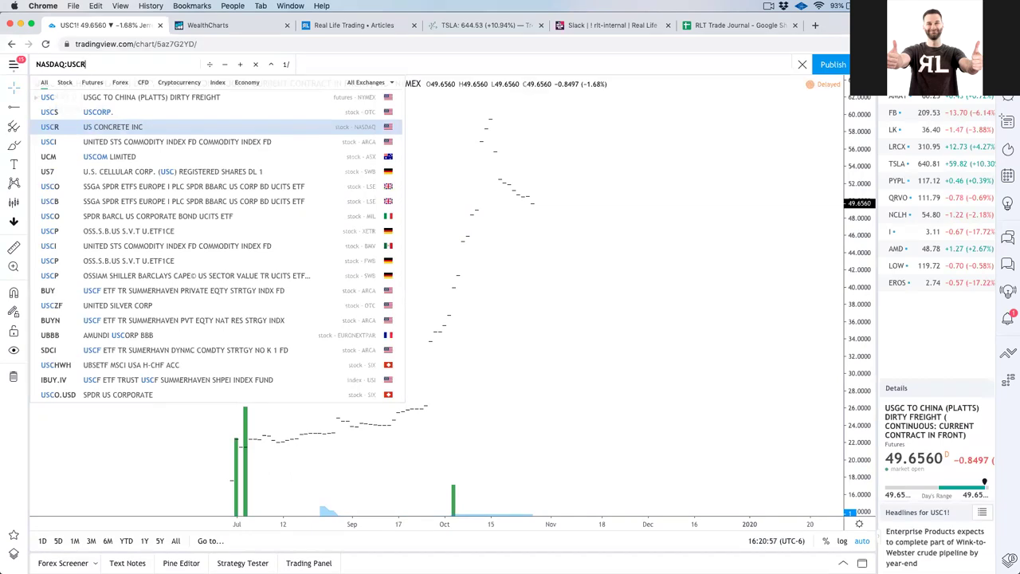
pyautogui.press('Return')
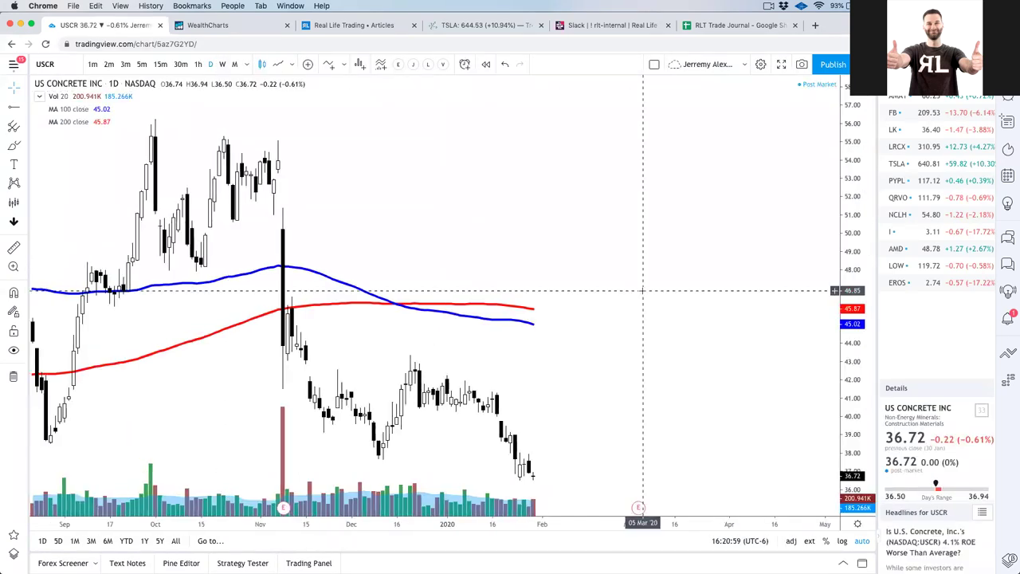
# - Examine US Concrete's longer price history on the daily chart and on the weekly timeframe back to 2011
pyautogui.scroll(-2, 641, 291)
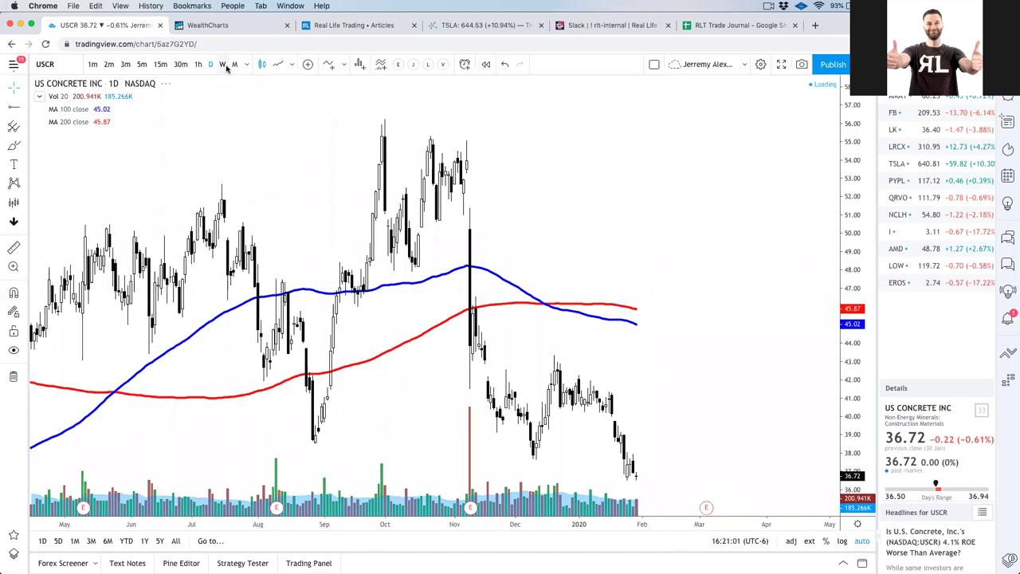
pyautogui.click(224, 65)
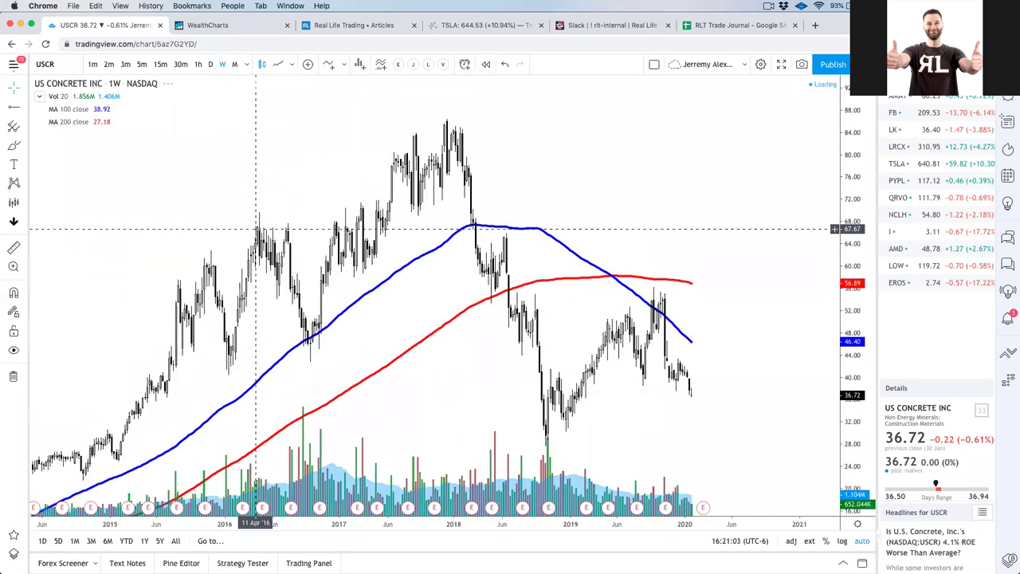
pyautogui.scroll(-5, 256, 229)
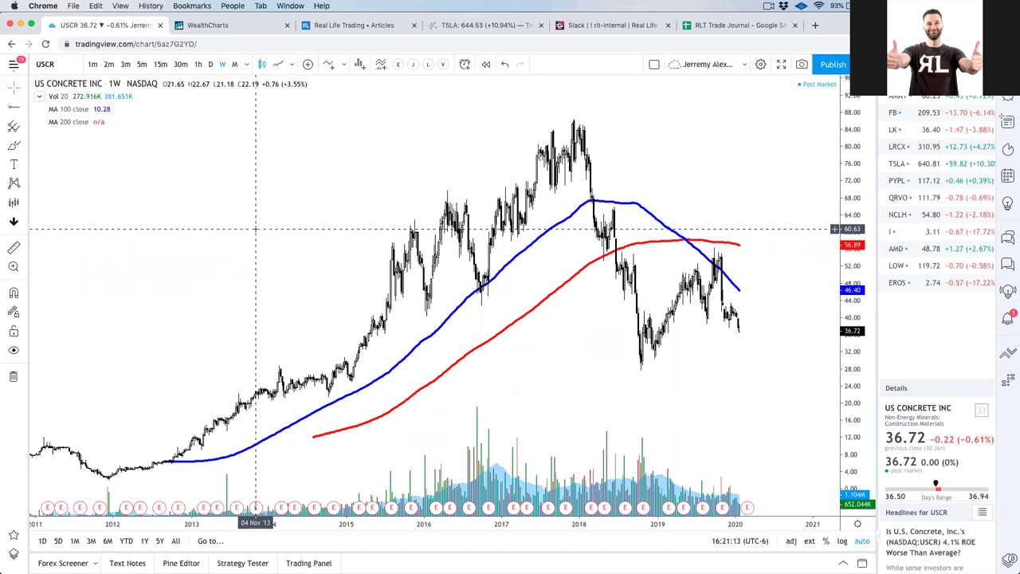
# - Switch US Concrete to the monthly timeframe and examine its full price history
pyautogui.click(234, 64)
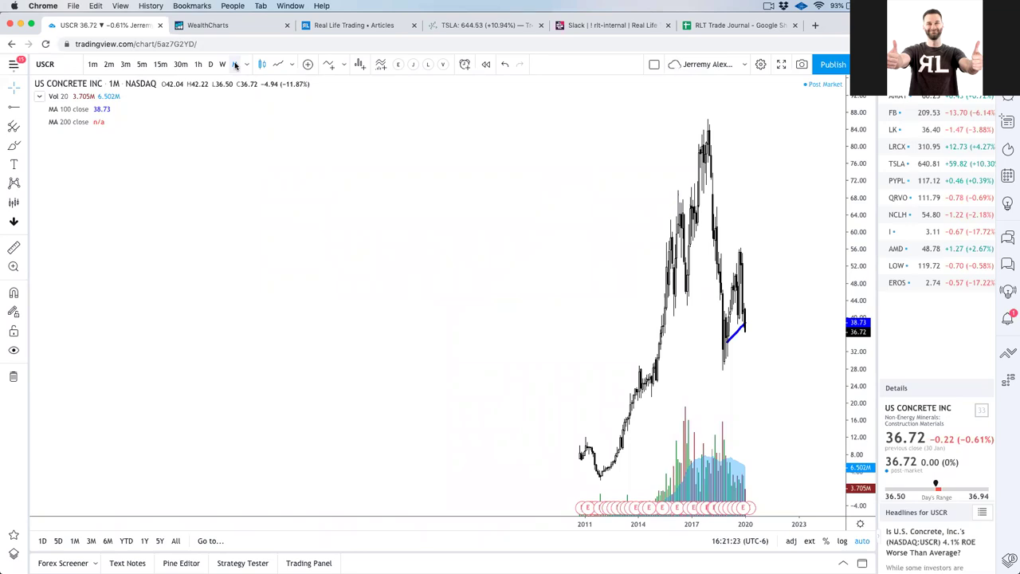
pyautogui.scroll(3, 784, 265)
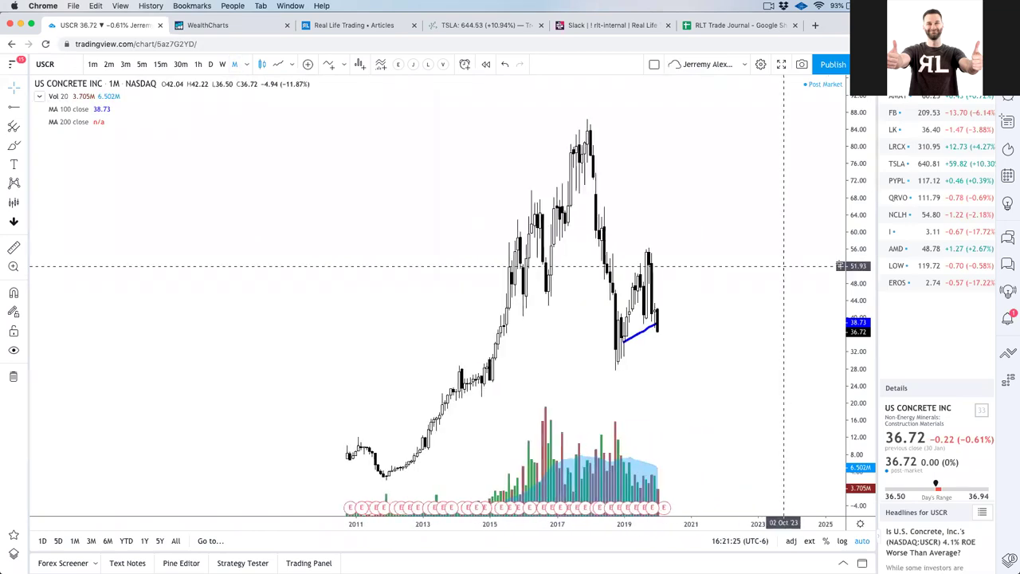
pyautogui.scroll(2, 785, 265)
pyautogui.scroll(2, 481, 319)
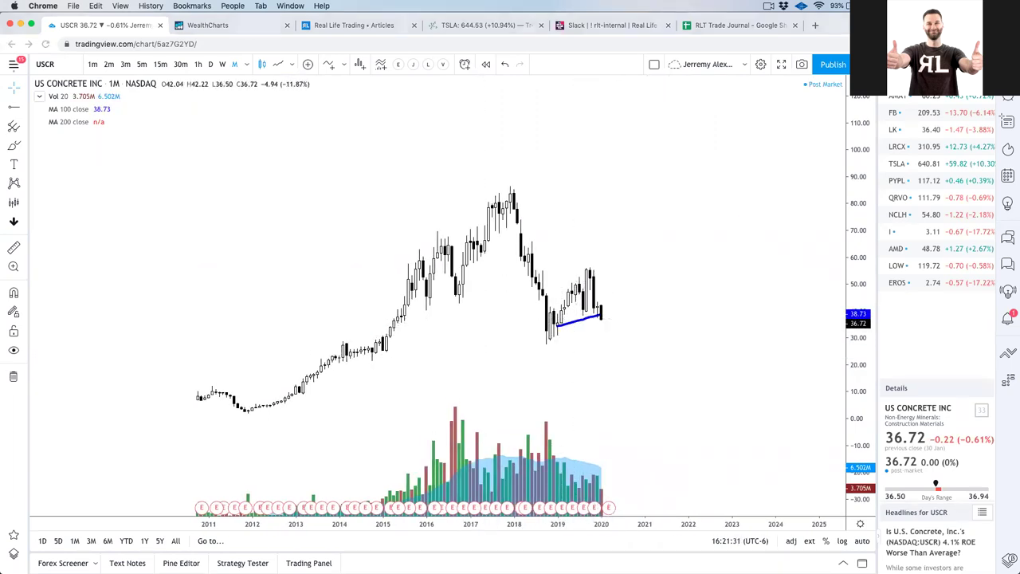
# - Annotate USCR's monthly chart beside the latest candles and with a rising stroke from the 2011 lows to the latest price
pyautogui.moveTo(747, 347)
pyautogui.mouseDown()
pyautogui.moveTo(607, 321)
pyautogui.moveTo(626, 349)
pyautogui.mouseUp()
pyautogui.moveTo(239, 157); pyautogui.dragTo(239, 87)
pyautogui.moveTo(236, 409)
pyautogui.mouseDown()
pyautogui.moveTo(529, 356)
pyautogui.moveTo(620, 309)
pyautogui.mouseUp()
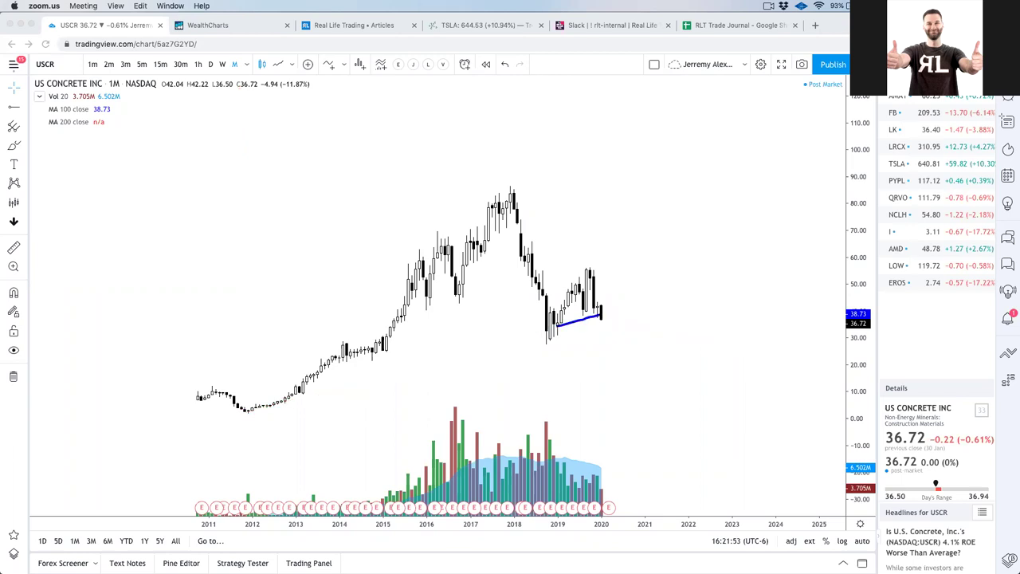
# - Return the chart to the daily timeframe, check the Keynote ticker list, and load NIO
pyautogui.click(842, 306)
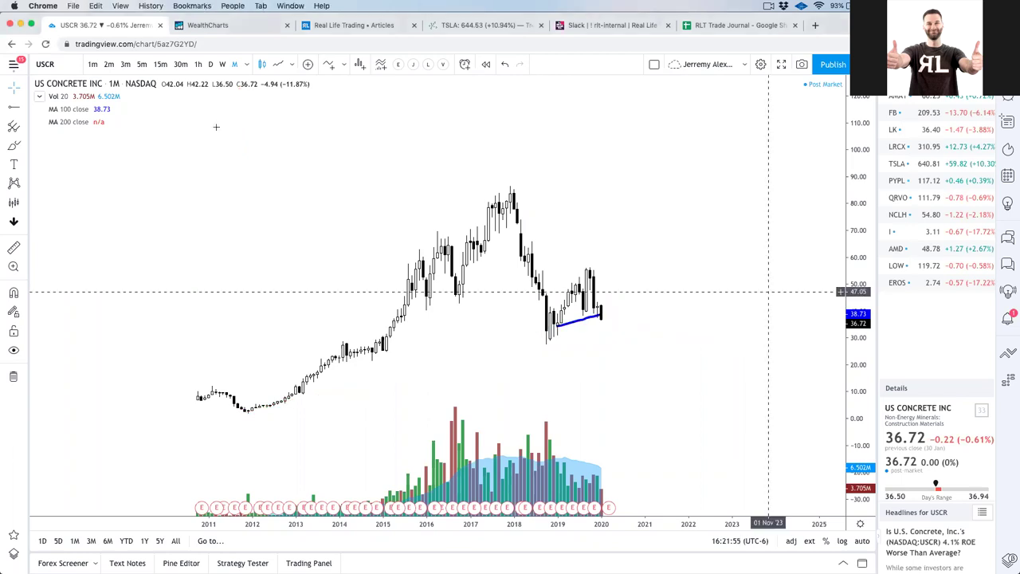
pyautogui.click(211, 67)
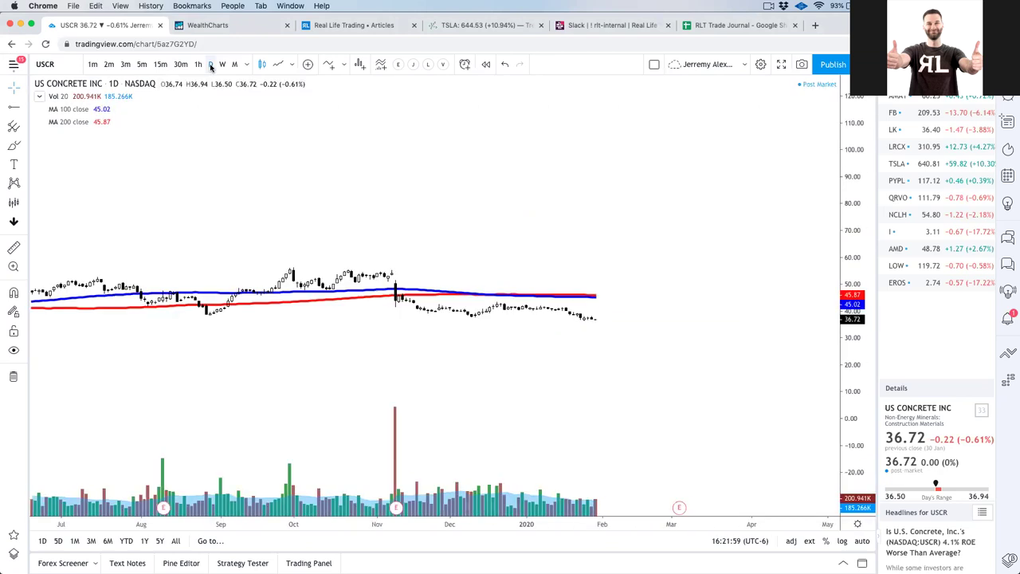
pyautogui.press('super+Tab')
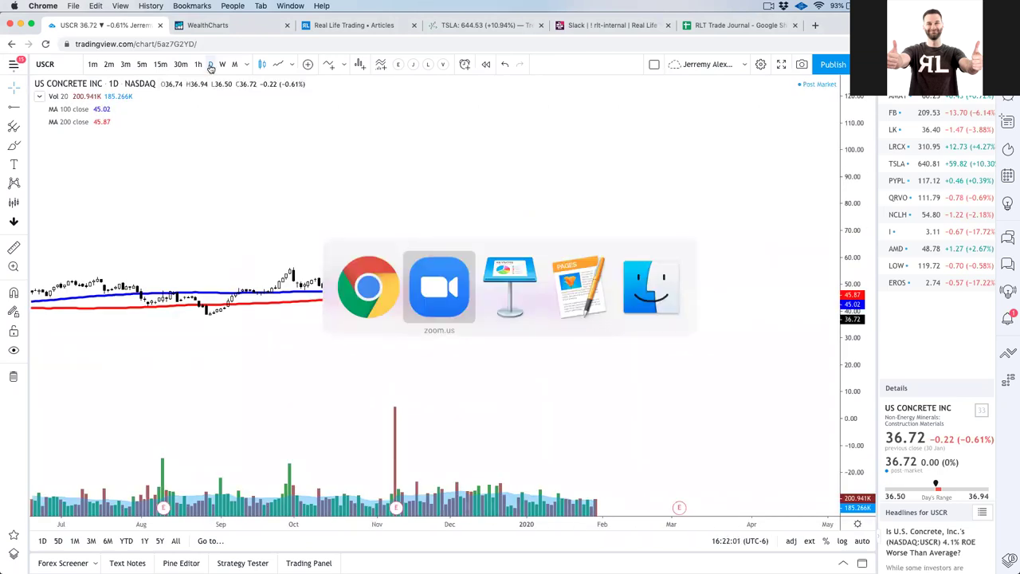
pyautogui.press('super+Tab')
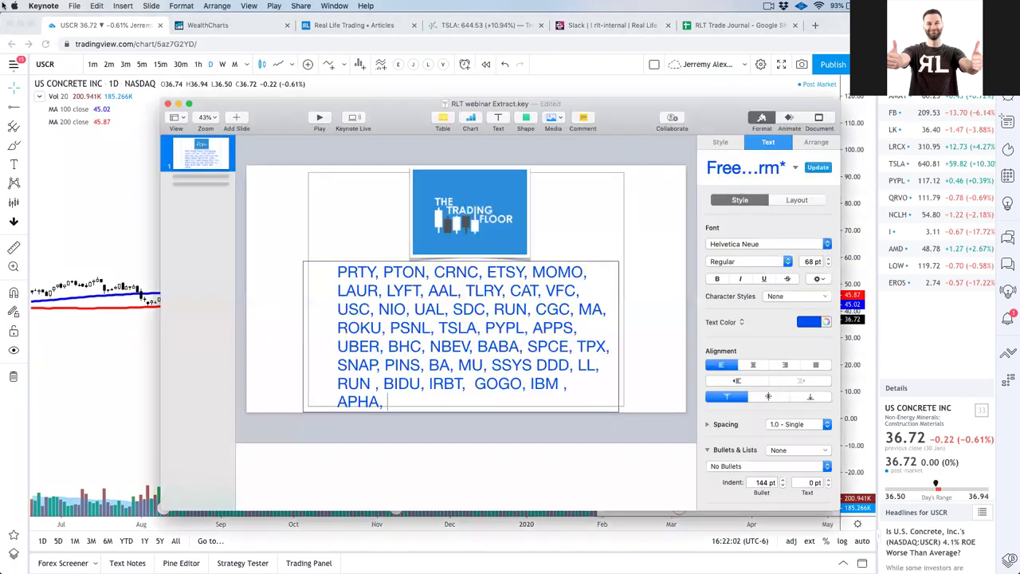
pyautogui.click(69, 67)
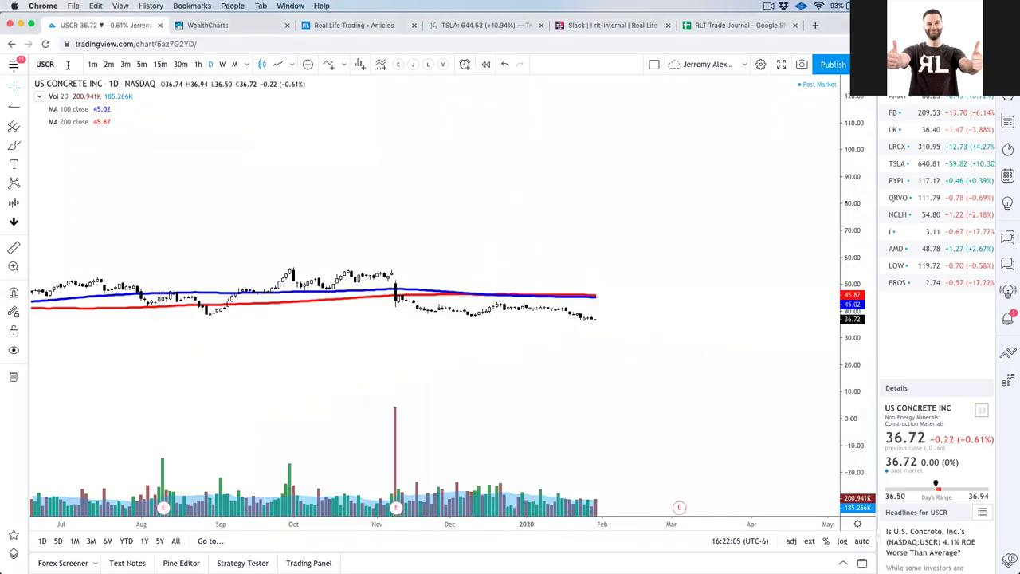
pyautogui.write('NIO')
pyautogui.press('Return')
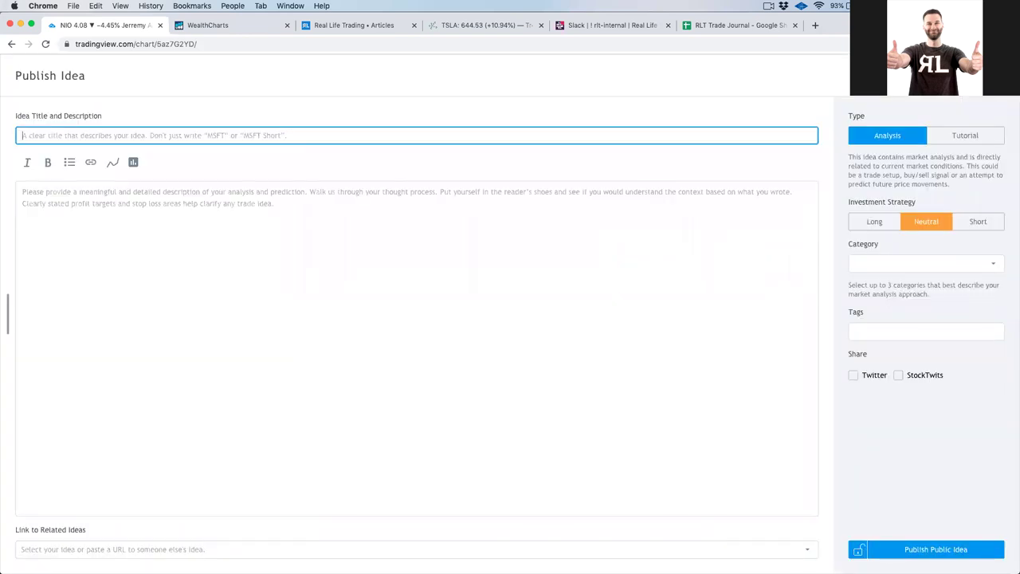
# - Title the new idea "NIO swingtrade" and describe it as "Let's see if this short term bull trend continues. NICE GAP NOUICE volume"
pyautogui.write('NIO swingtrade')
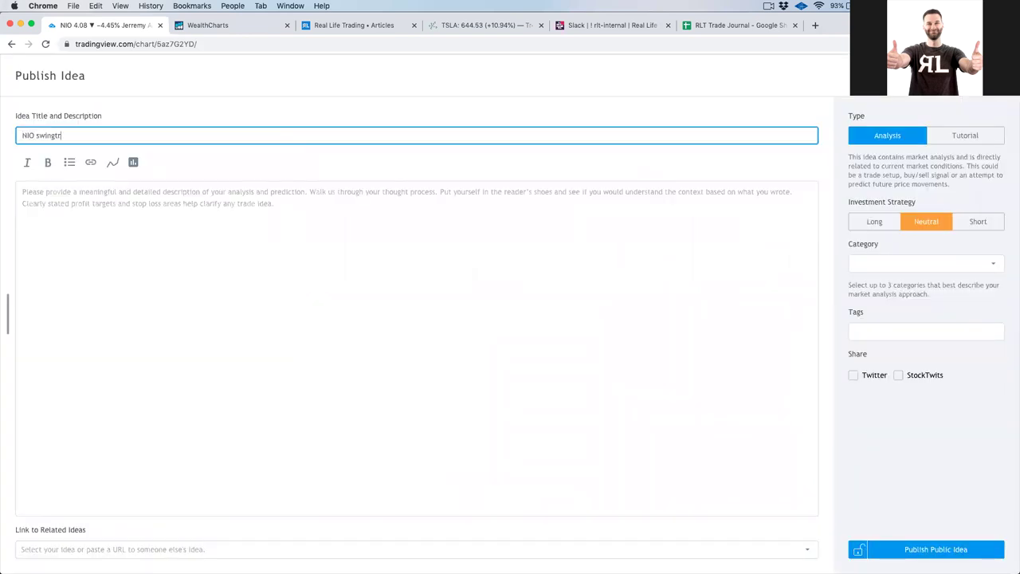
pyautogui.click(22, 192)
pyautogui.write("Let's see if")
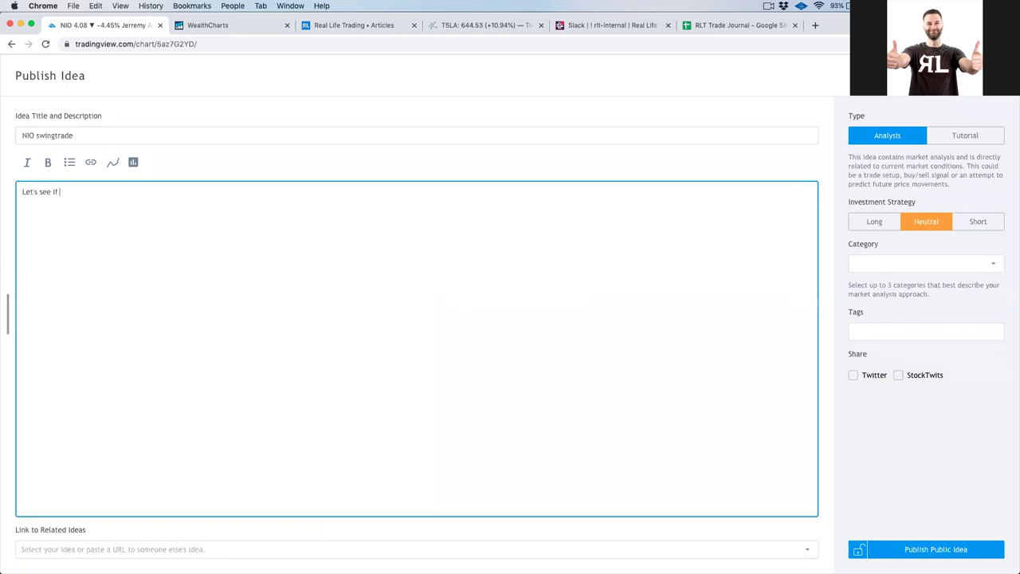
pyautogui.write(' this short term bull trend continue')
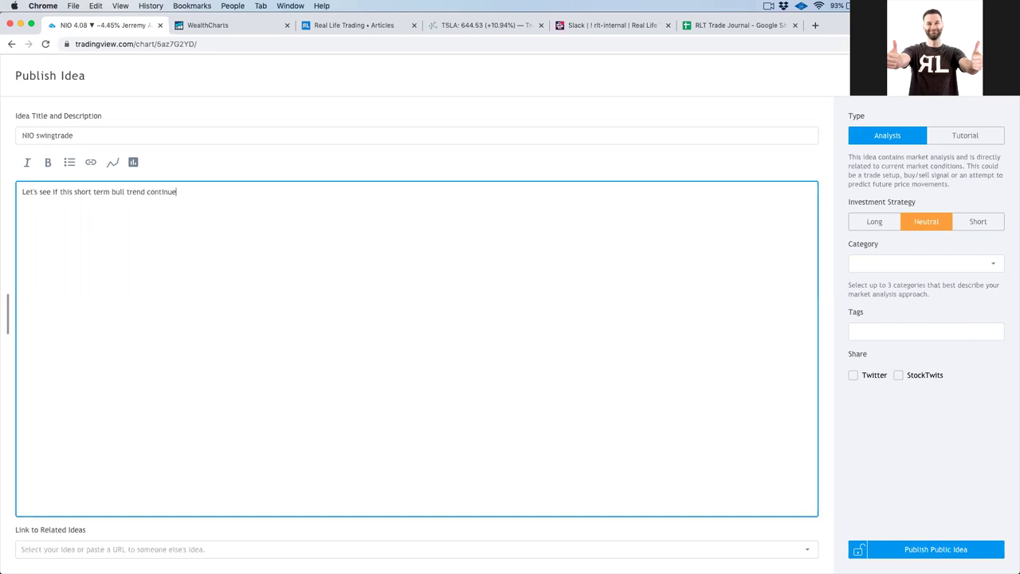
pyautogui.write('NOUICE volume')
# - Set the idea's investment strategy to Long and its category to Beyond Technical Analysis
pyautogui.click(876, 223)
pyautogui.click(875, 263)
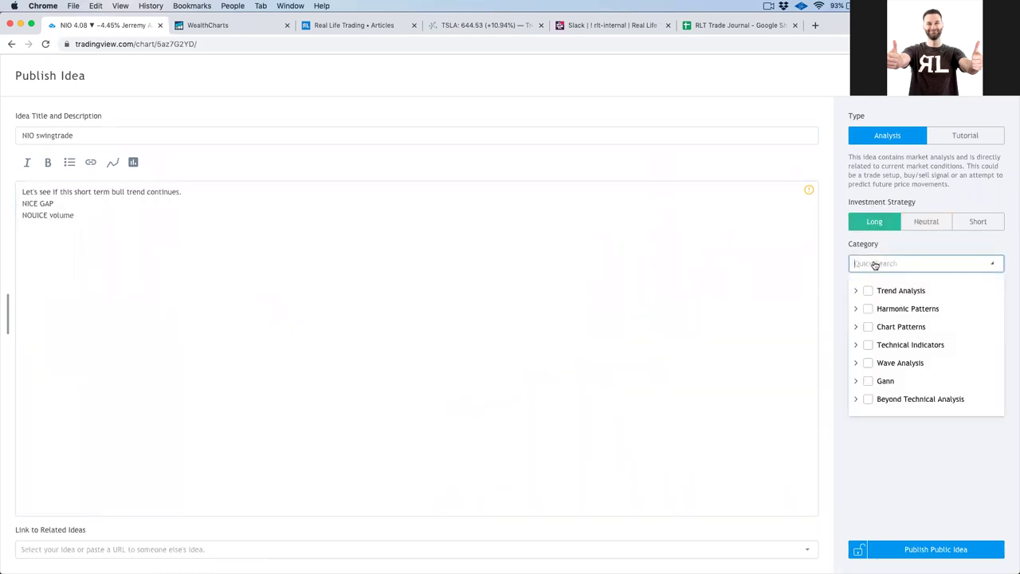
pyautogui.click(875, 400)
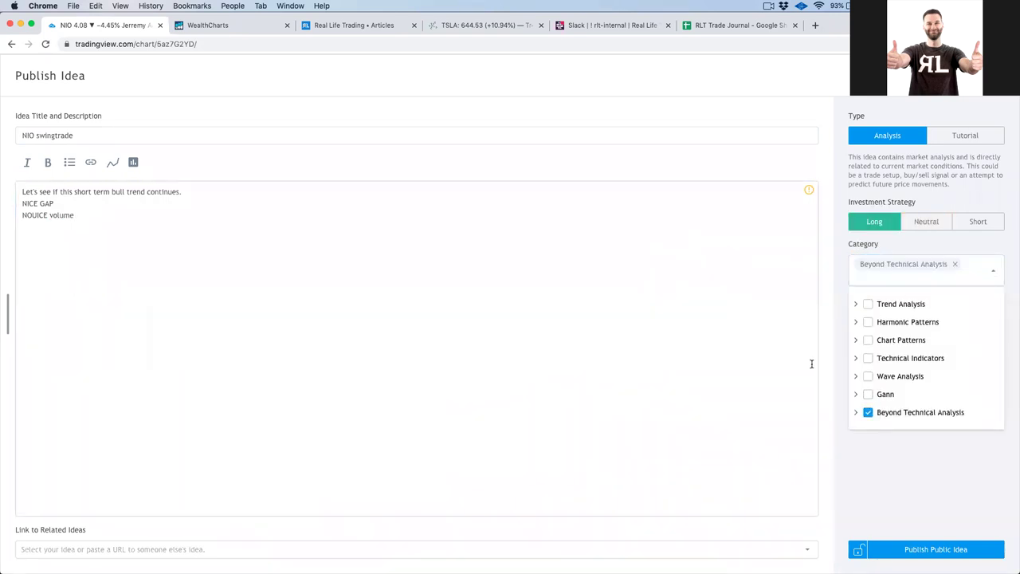
pyautogui.click(858, 357)
# - Add the tag NIO to the idea
pyautogui.click(869, 345)
pyautogui.write('NIO')
pyautogui.press('Return')
pyautogui.write('nio')
pyautogui.click(879, 394)
pyautogui.click(925, 347)
# - Enable sharing of the NIO idea on Twitter and StockTwits and publish it
pyautogui.click(852, 391)
pyautogui.click(898, 391)
pyautogui.click(886, 550)
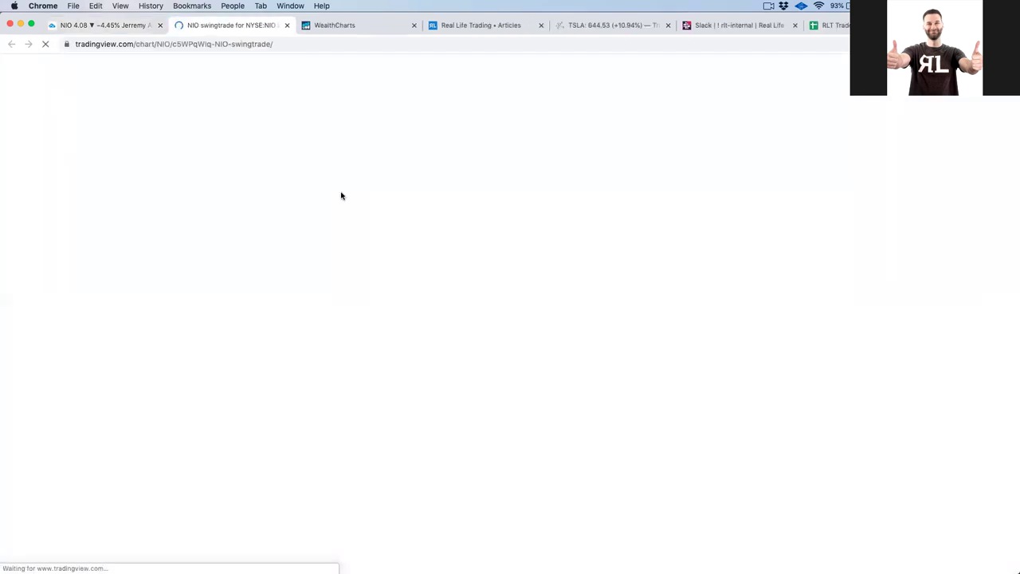
# - Copy the published NIO idea's link into the Comments cell of trade 31 in the RLT Trade Journal
pyautogui.click(285, 44)
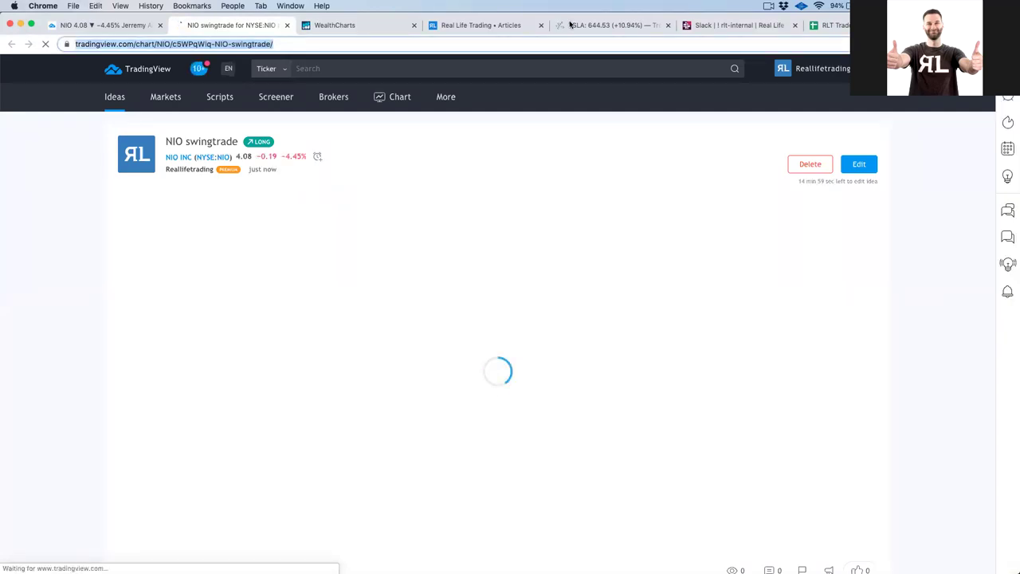
pyautogui.click(829, 24)
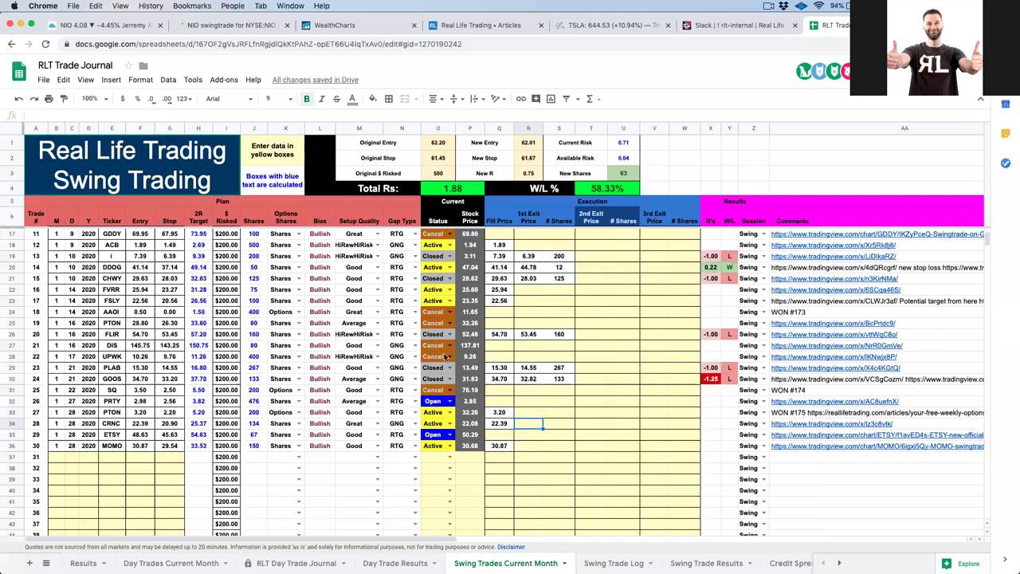
pyautogui.click(821, 460)
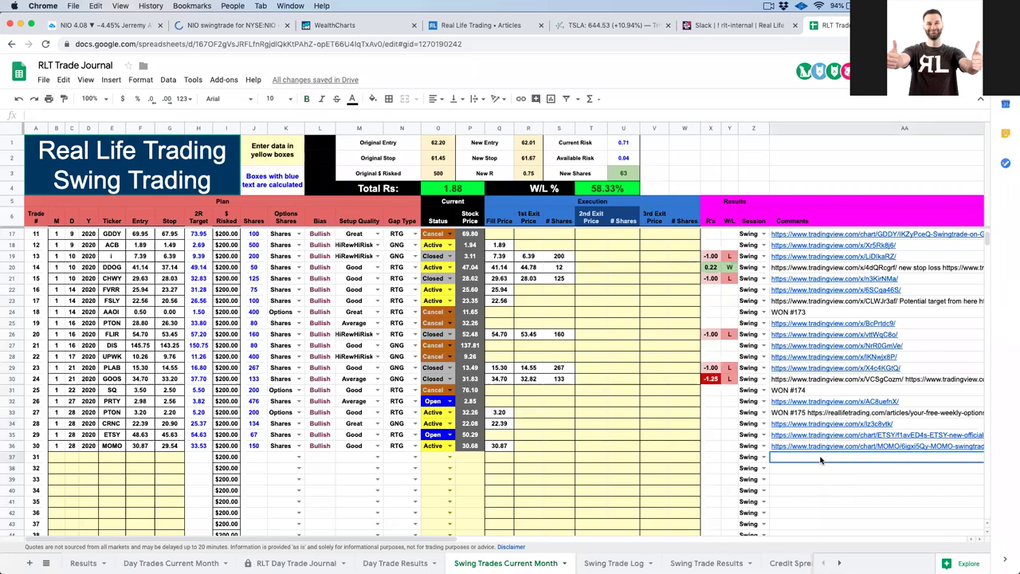
pyautogui.write('https://www.tradingview.com/chart/NIO/c5WPqWlq-NIO-swingtrade/')
# - Enter the date 1/30/2020 and the ticker NIO for trade 31
pyautogui.click(57, 458)
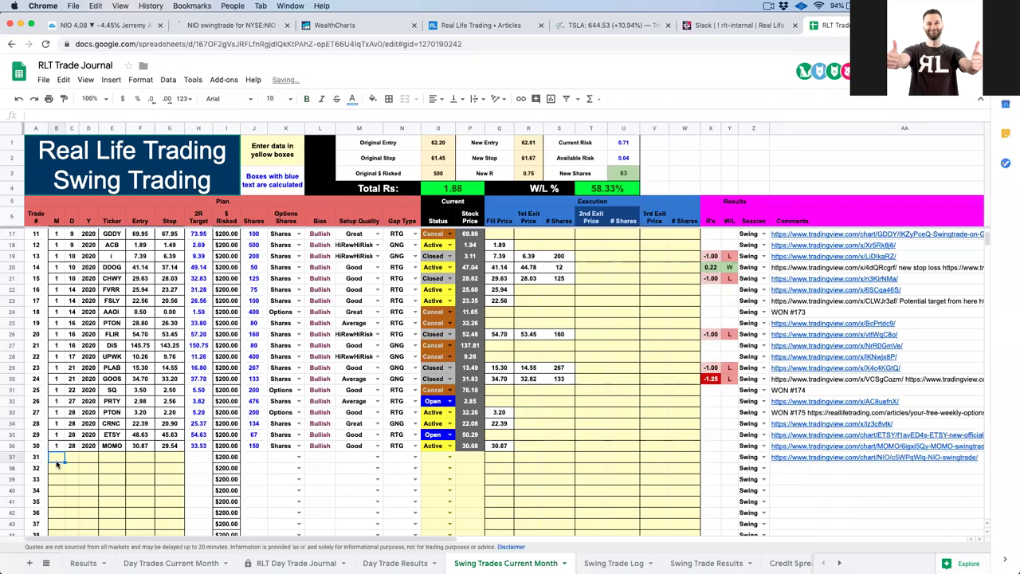
pyautogui.write('1')
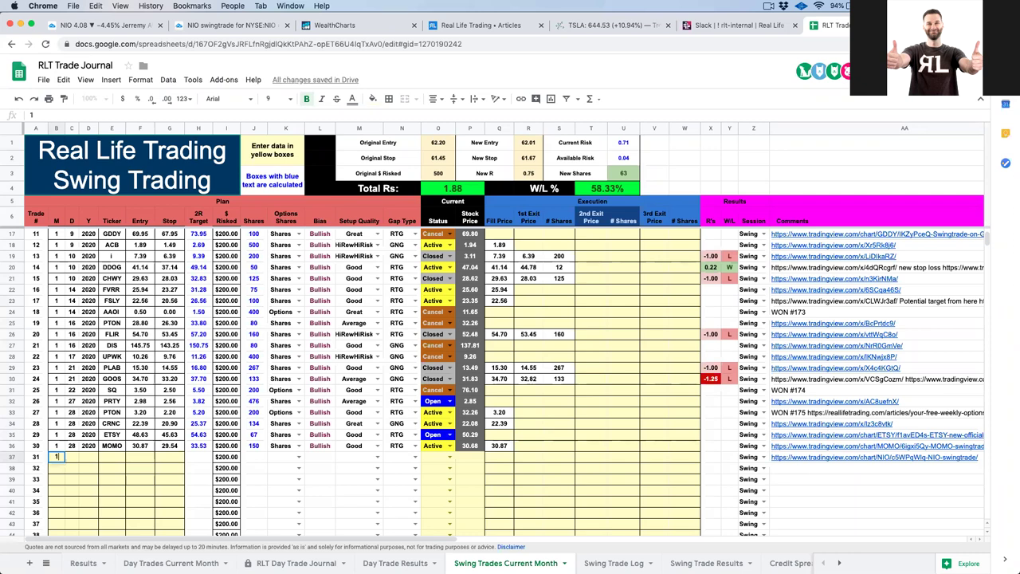
pyautogui.press('Tab')
pyautogui.write('3')
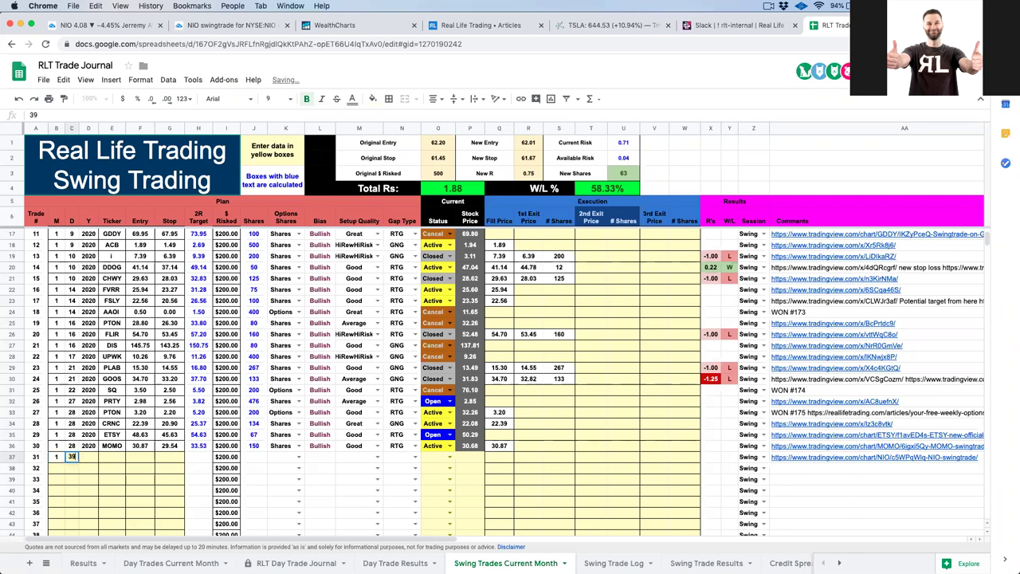
pyautogui.write('9')
pyautogui.press('BackSpace')
pyautogui.write('0')
pyautogui.press('Tab')
pyautogui.write('2020')
pyautogui.press('Tab')
pyautogui.write('NIO')
pyautogui.press('Tab')
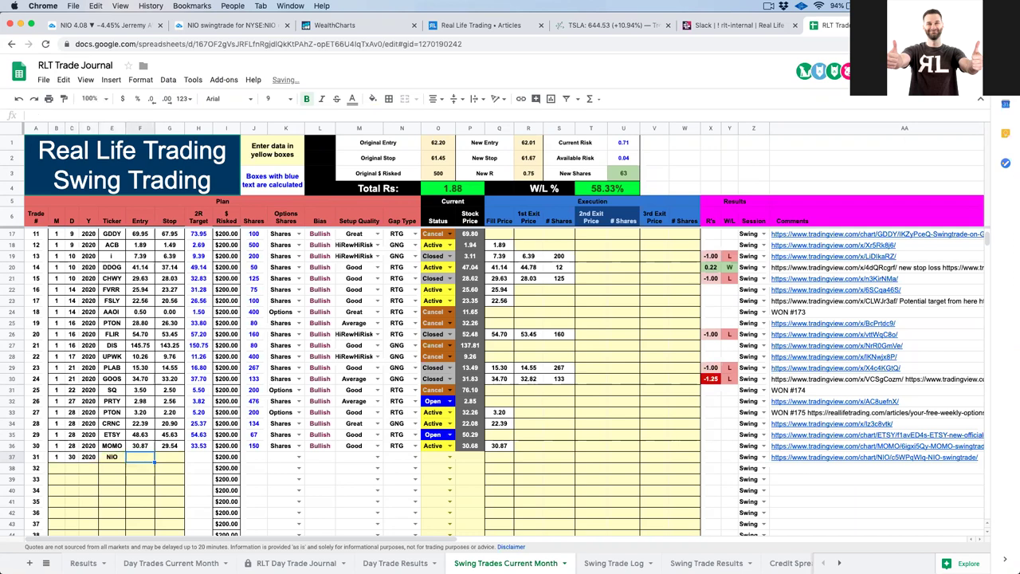
# - Look up the Bullish Stop Limit level on the NIO chart and enter 4.39 as trade 31's entry
pyautogui.click(127, 25)
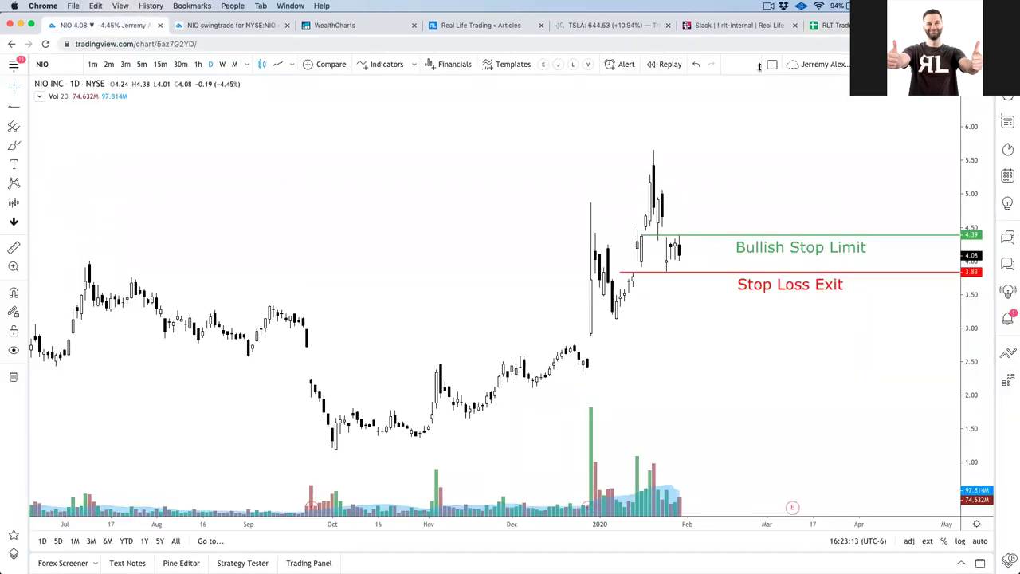
pyautogui.click(836, 26)
pyautogui.write('3.49')
pyautogui.press('Return')
pyautogui.press('Up')
pyautogui.write('4')
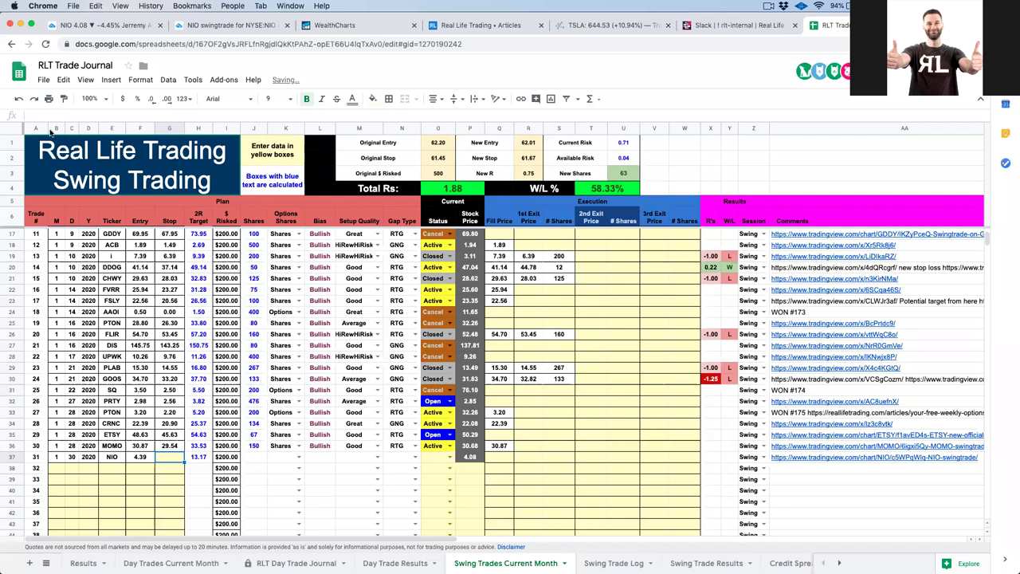
# - Look up the Stop Loss Exit level on the NIO chart and enter 3.83 as trade 31's stop
pyautogui.click(88, 28)
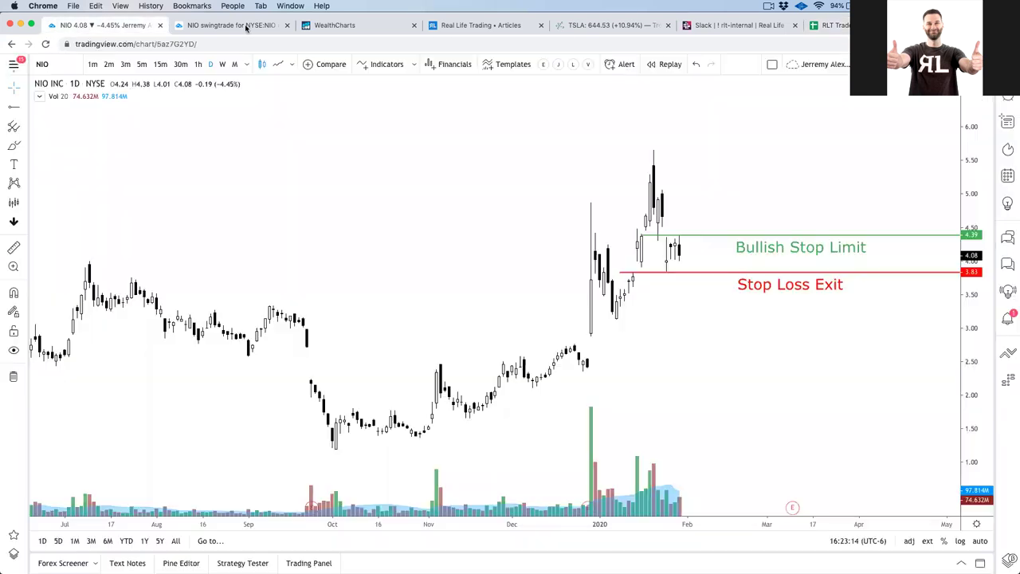
pyautogui.click(836, 26)
pyautogui.write('3.83')
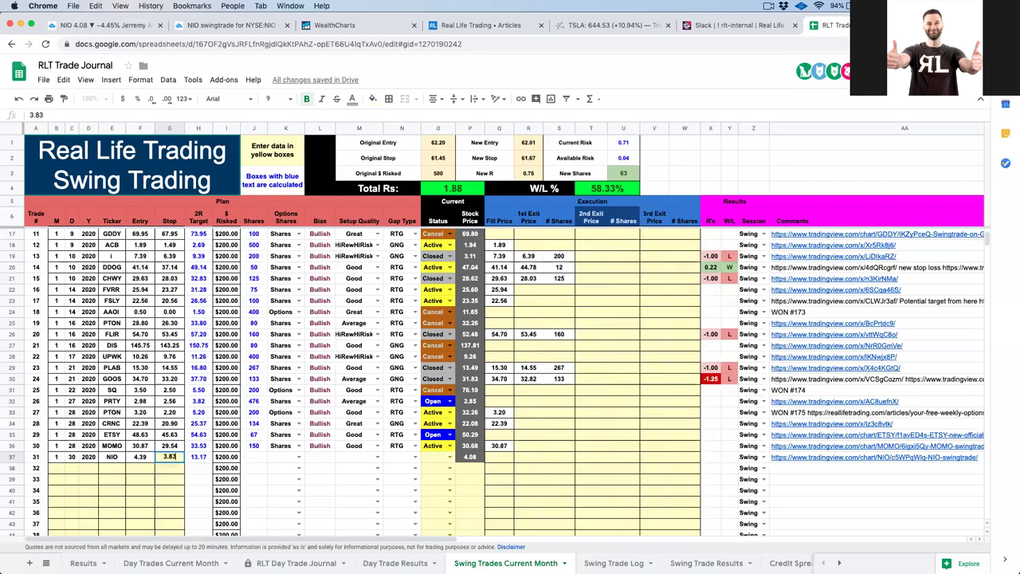
pyautogui.press('Tab')
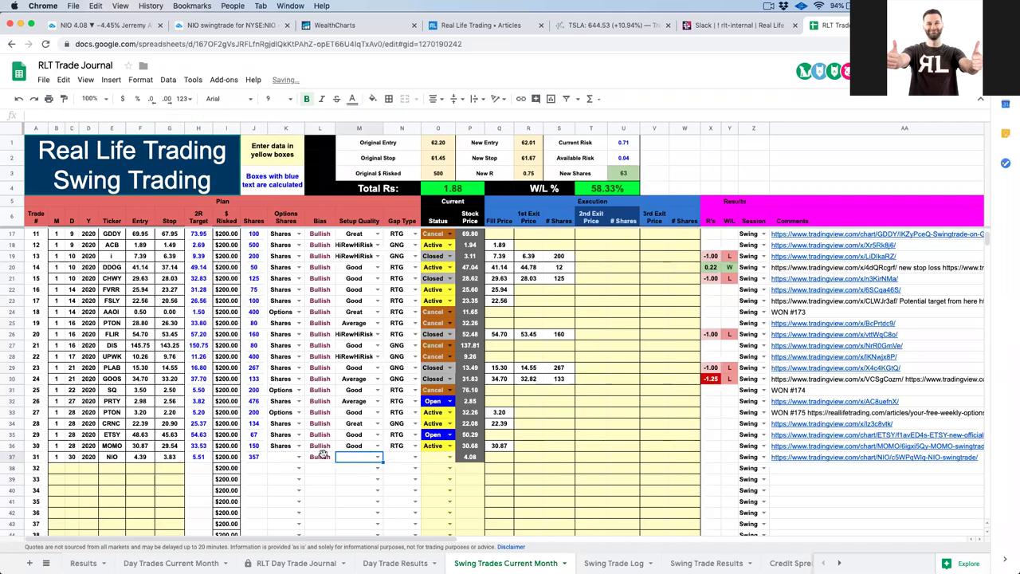
# - Set trade 31 to Shares with setup quality Great, gap type P GNG and status Open
pyautogui.click(297, 457)
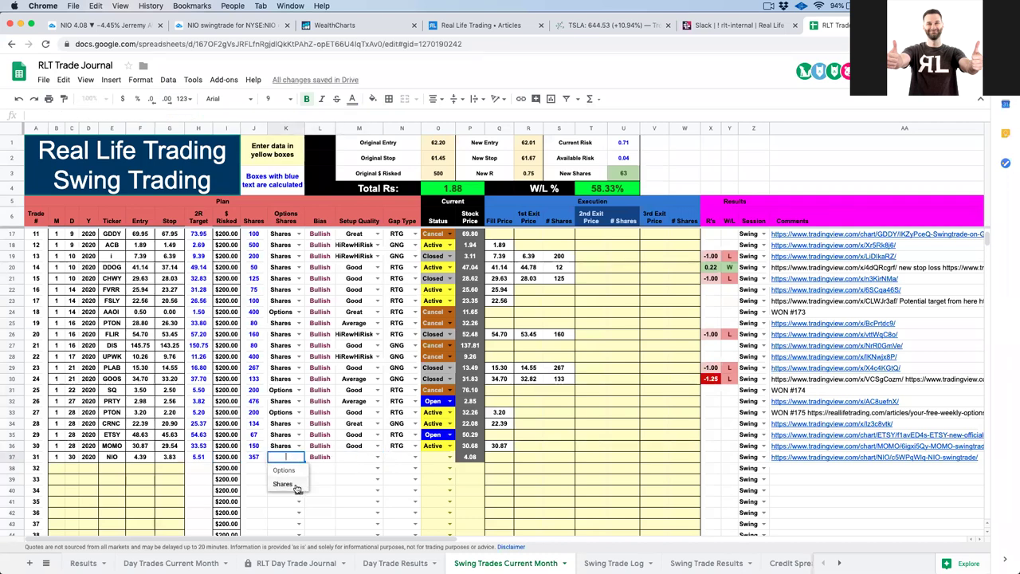
pyautogui.click(296, 485)
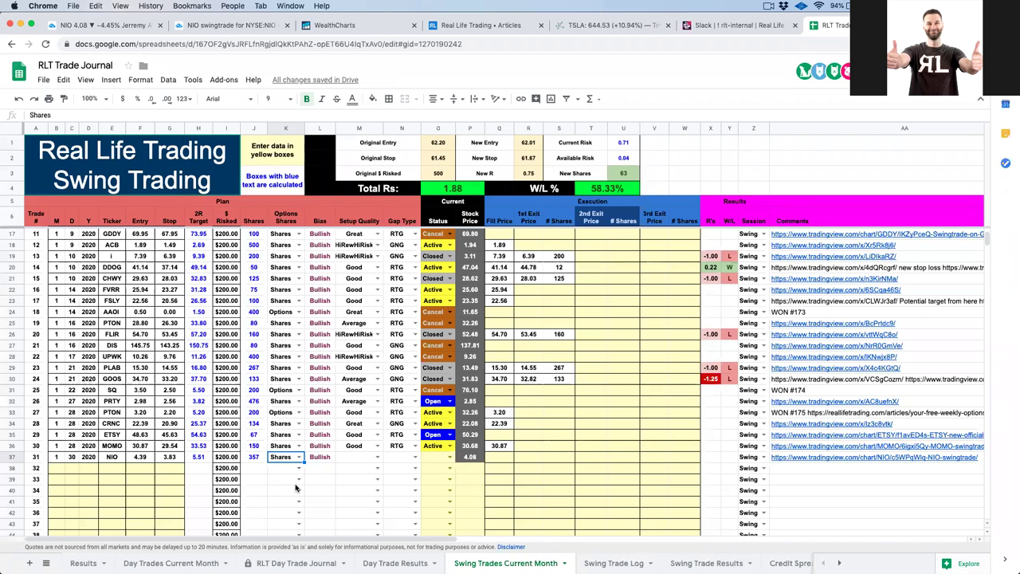
pyautogui.click(377, 459)
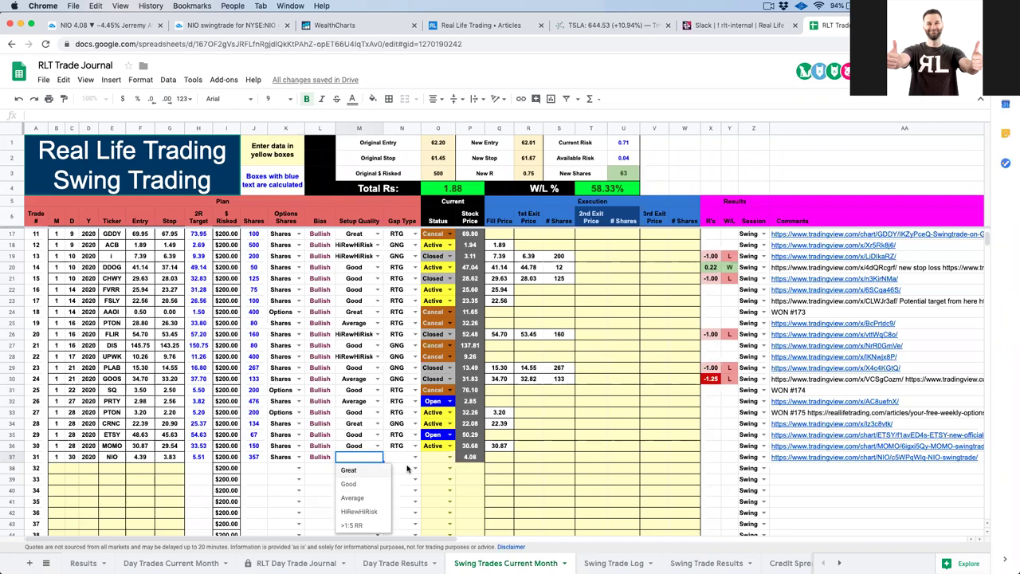
pyautogui.click(369, 471)
pyautogui.click(414, 457)
pyautogui.click(400, 471)
pyautogui.click(449, 457)
pyautogui.click(437, 470)
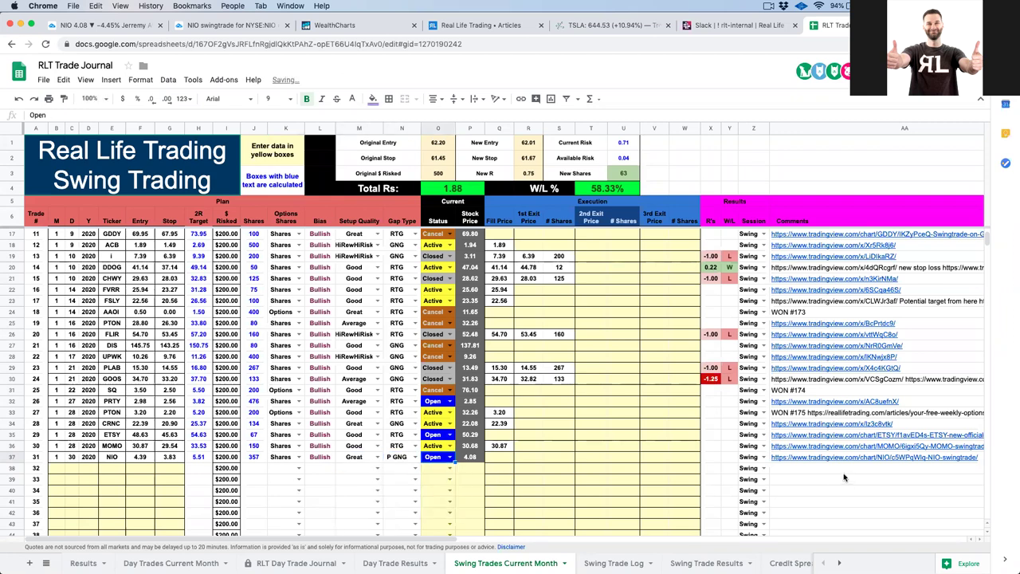
# - Return to the NIO chart, check the Keynote ticker list, and load UAL
pyautogui.click(211, 28)
pyautogui.click(139, 25)
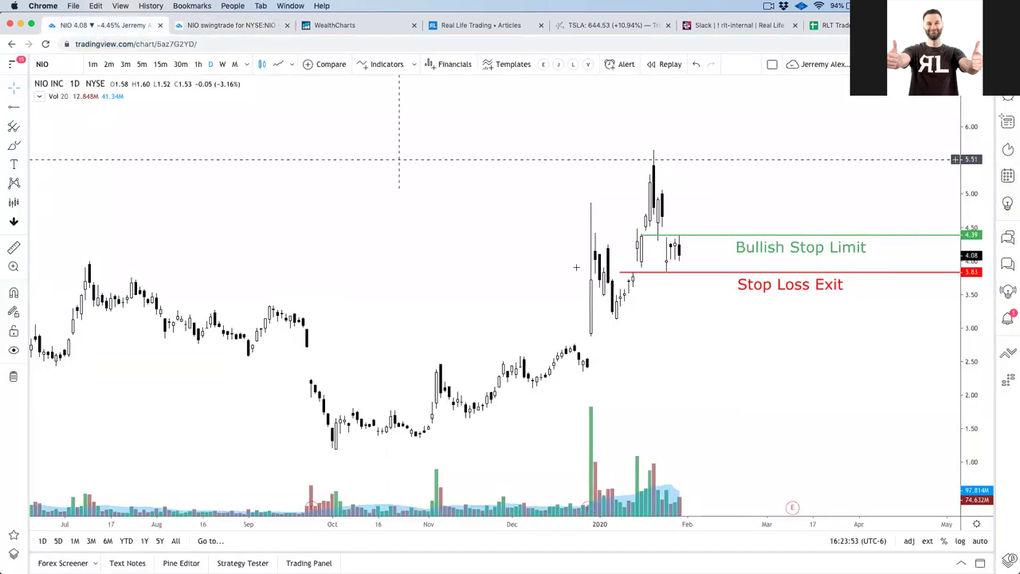
pyautogui.scroll(1, 569, 266)
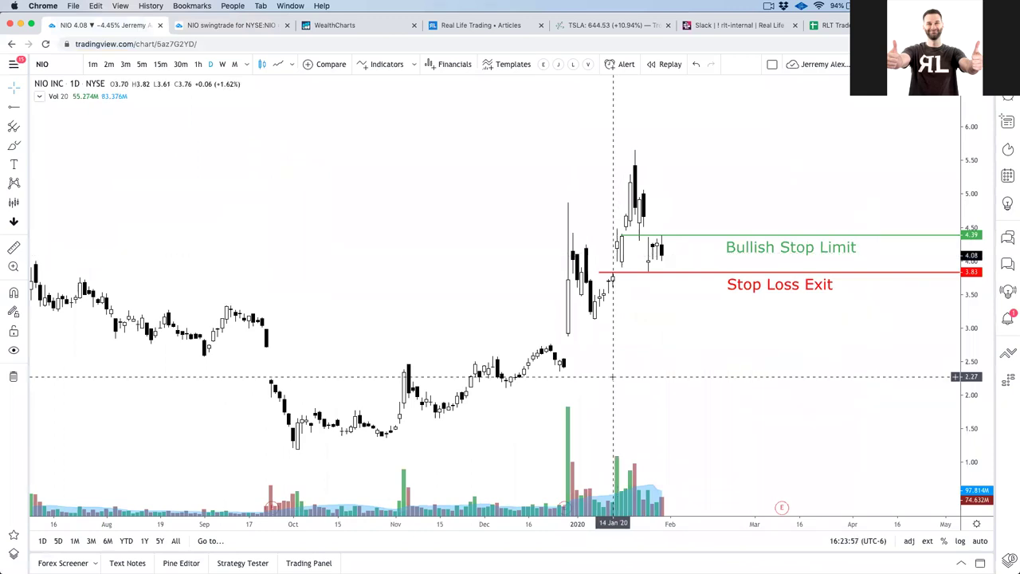
pyautogui.press('super+Tab')
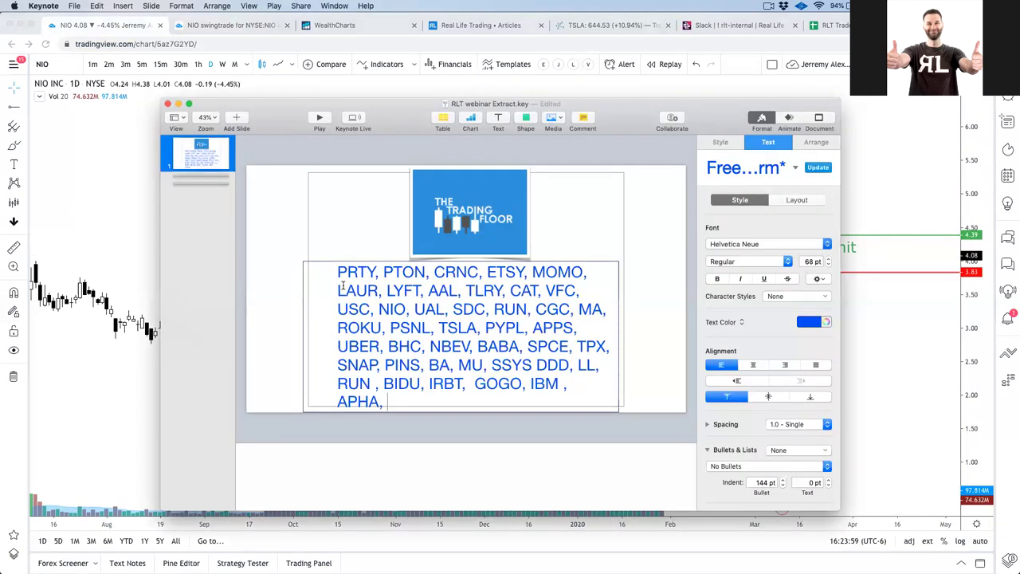
pyautogui.click(49, 66)
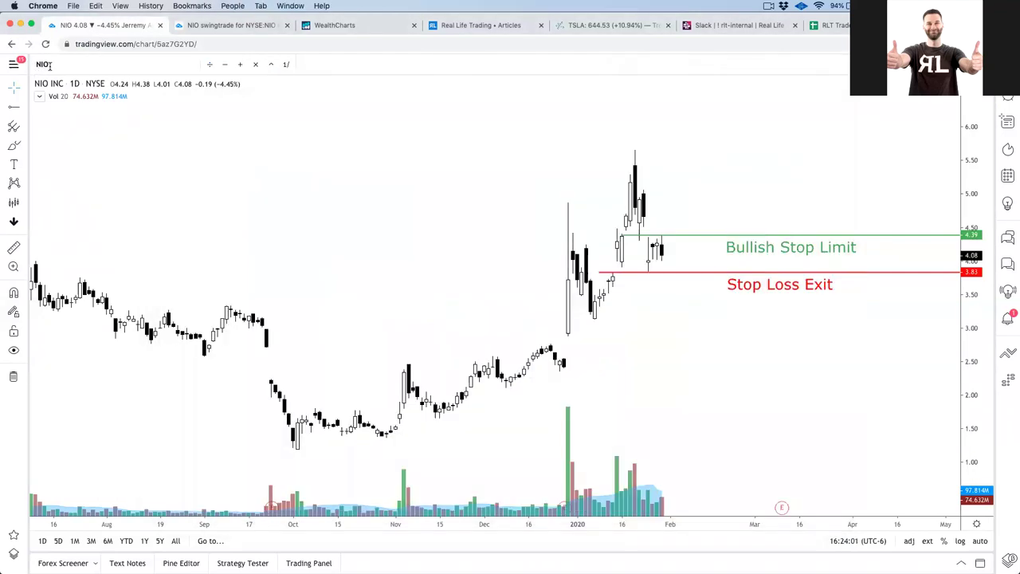
pyautogui.write('UAL')
pyautogui.press('Return')
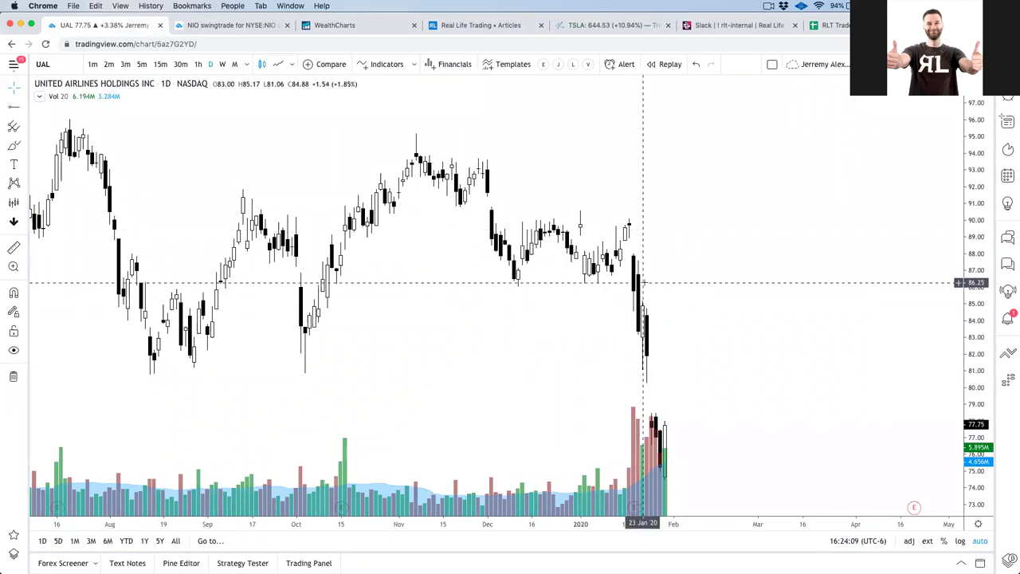
# - Examine United Airlines' daily chart over a longer range and switch it to the weekly timeframe
pyautogui.scroll(-2, 940, 287)
pyautogui.moveTo(946, 287); pyautogui.dragTo(888, 269)
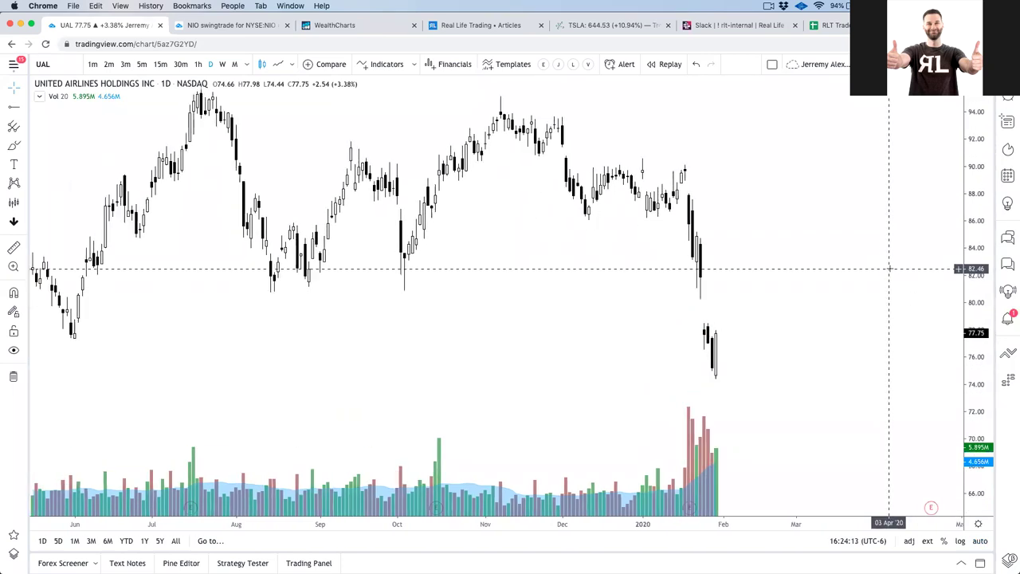
pyautogui.click(222, 64)
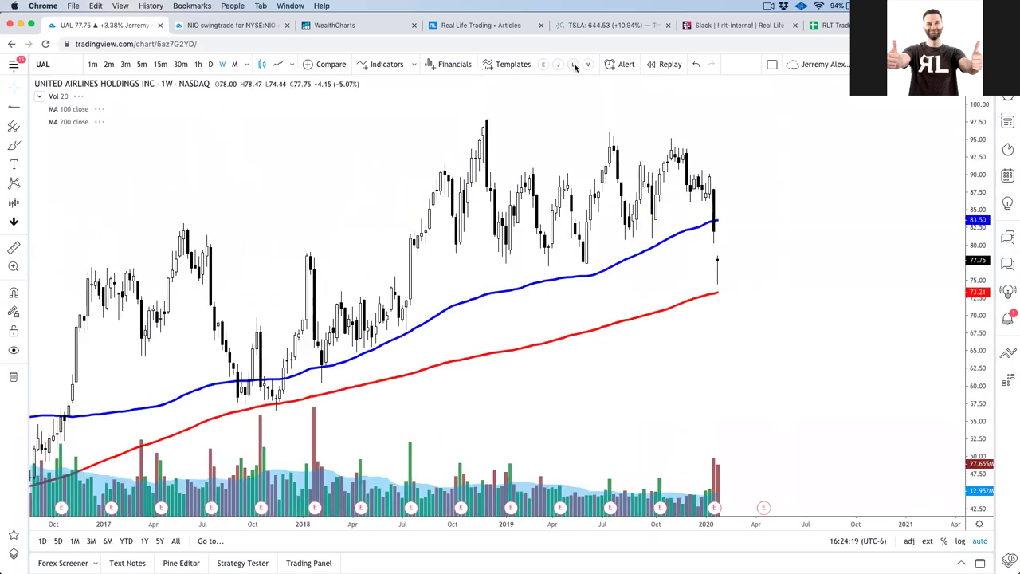
# - Check the 2R target of NIO's trade 31 in the RLT Trade Journal and return to the UAL weekly chart
pyautogui.scroll(-3, 784, 345)
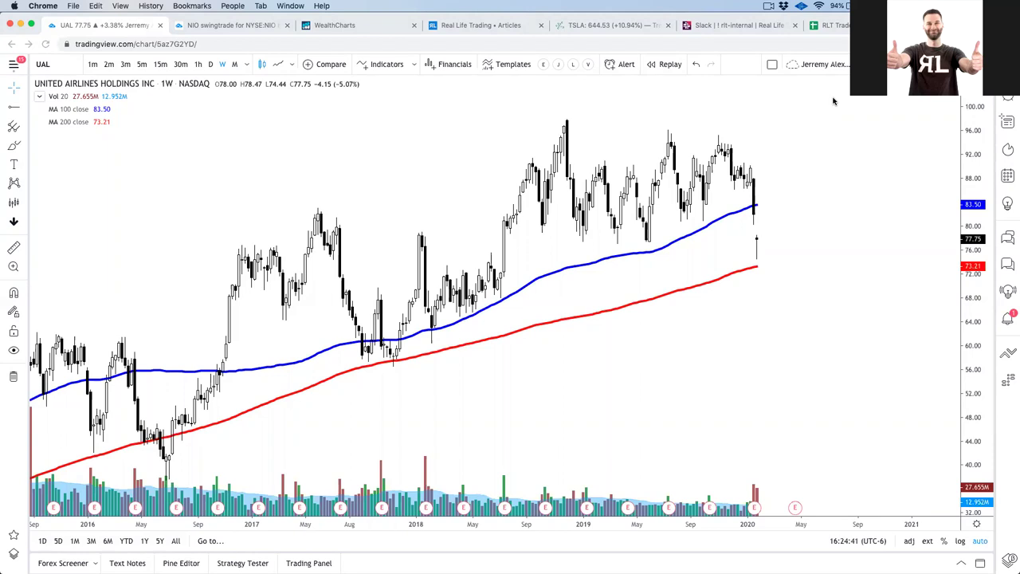
pyautogui.click(839, 28)
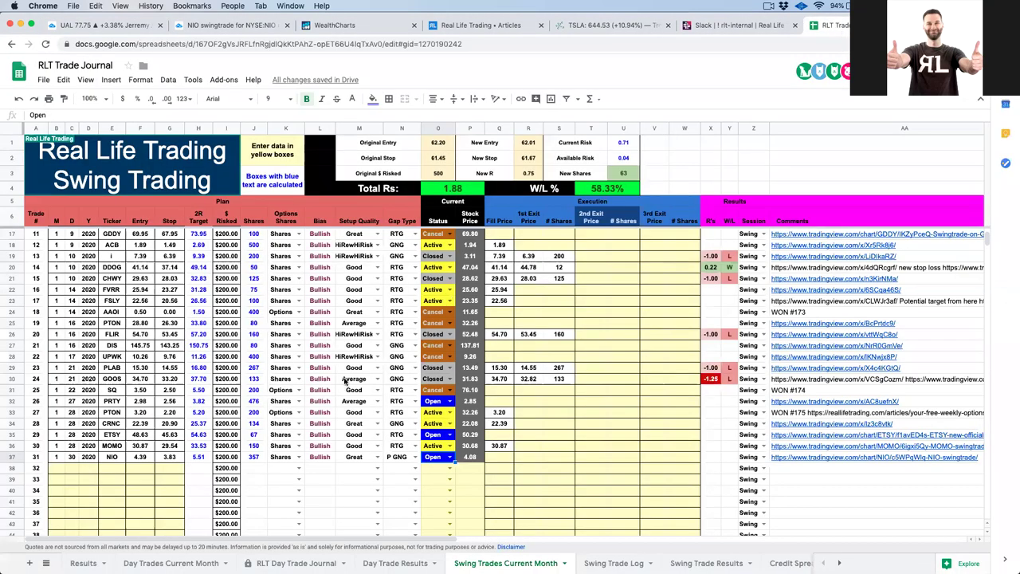
pyautogui.click(197, 457)
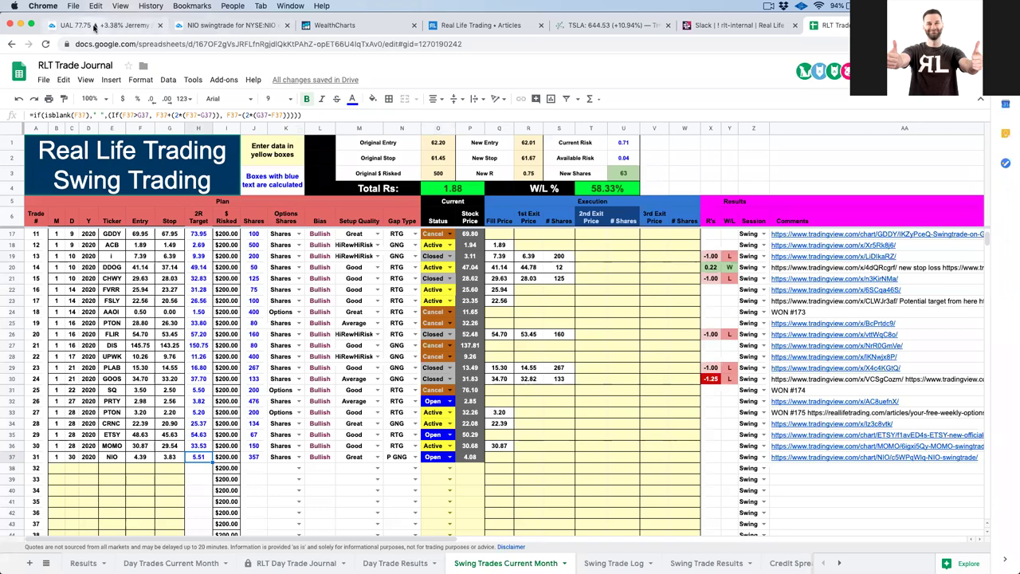
pyautogui.click(94, 28)
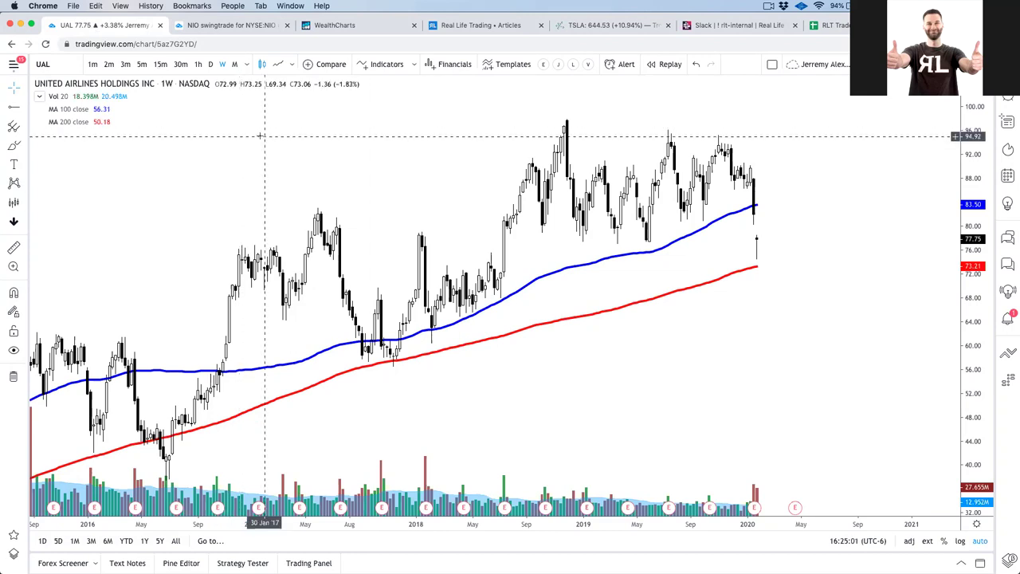
# - Examine UAL's weekly price swings around the 100 and 200 moving averages from late 2015 onward
pyautogui.scroll(3, 258, 136)
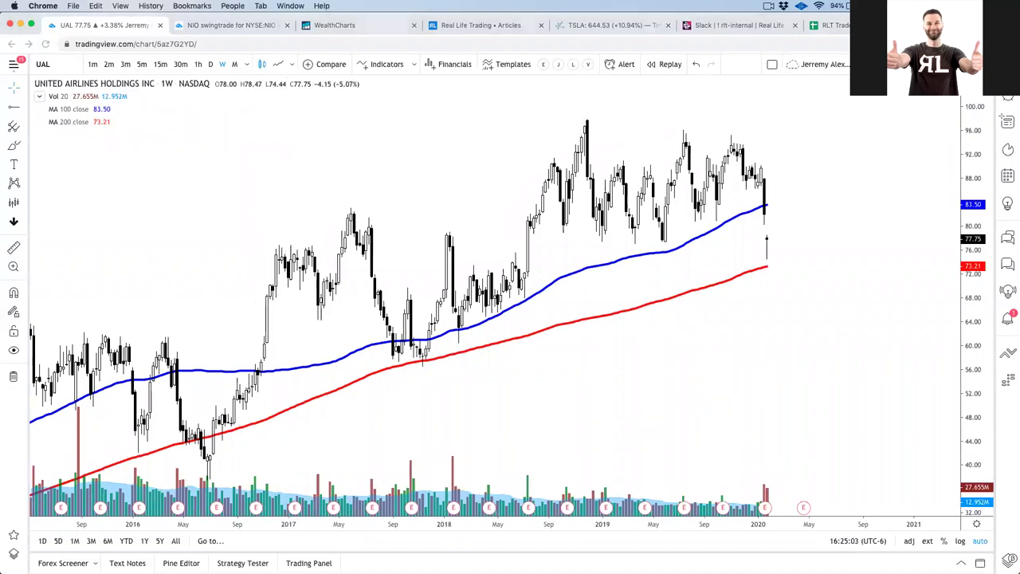
pyautogui.moveTo(78, 483)
pyautogui.mouseDown()
pyautogui.moveTo(106, 456)
pyautogui.moveTo(137, 446)
pyautogui.mouseUp()
pyautogui.moveTo(156, 489); pyautogui.dragTo(180, 449)
pyautogui.moveTo(190, 478)
pyautogui.mouseDown()
pyautogui.moveTo(199, 451)
pyautogui.moveTo(226, 437)
pyautogui.mouseUp()
pyautogui.moveTo(484, 426); pyautogui.dragTo(423, 362)
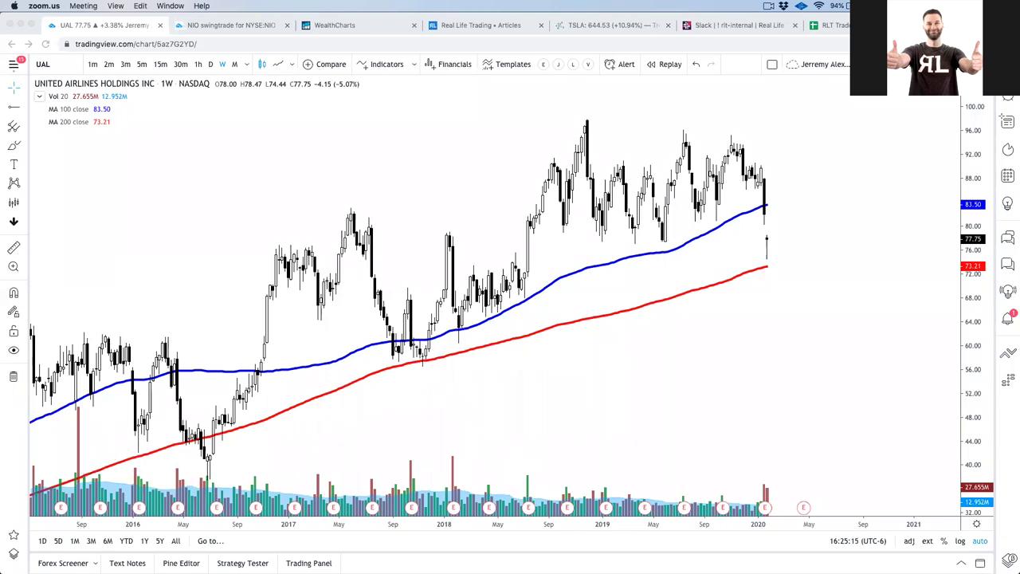
pyautogui.click(736, 299)
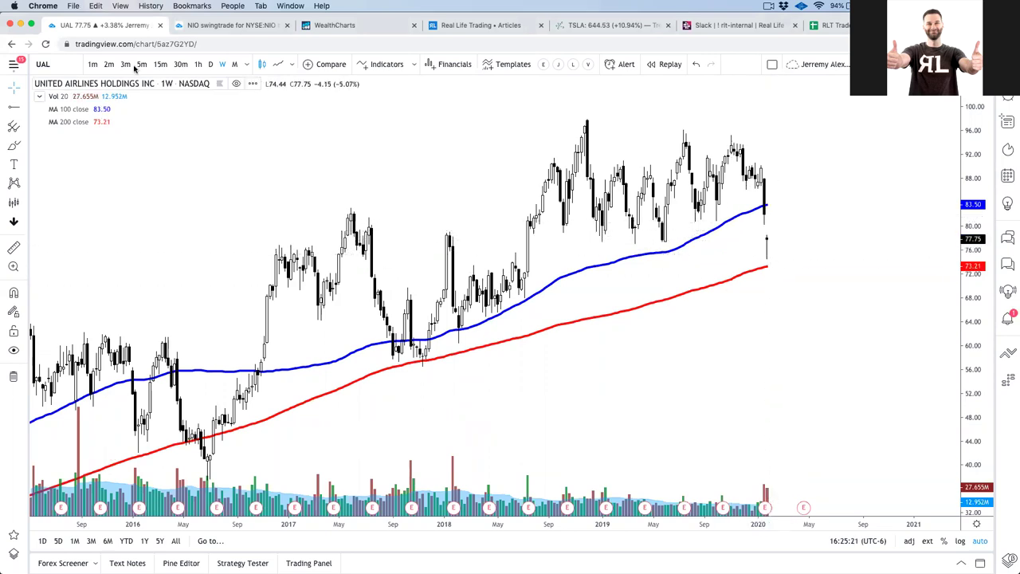
# - Switch UAL to the daily timeframe and focus on the January 2020 gap down
pyautogui.click(210, 64)
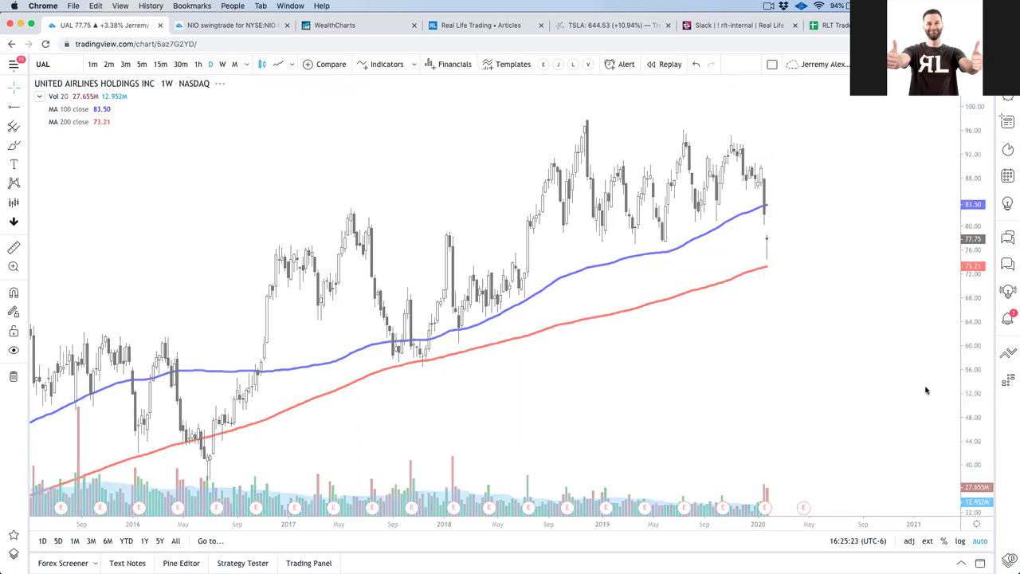
pyautogui.scroll(3, 925, 386)
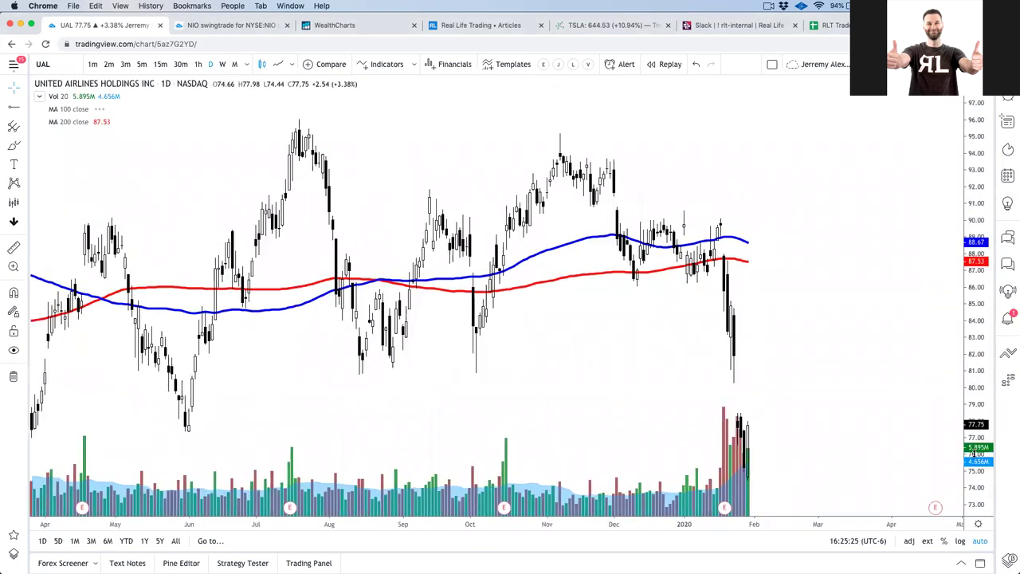
pyautogui.scroll(2, 877, 398)
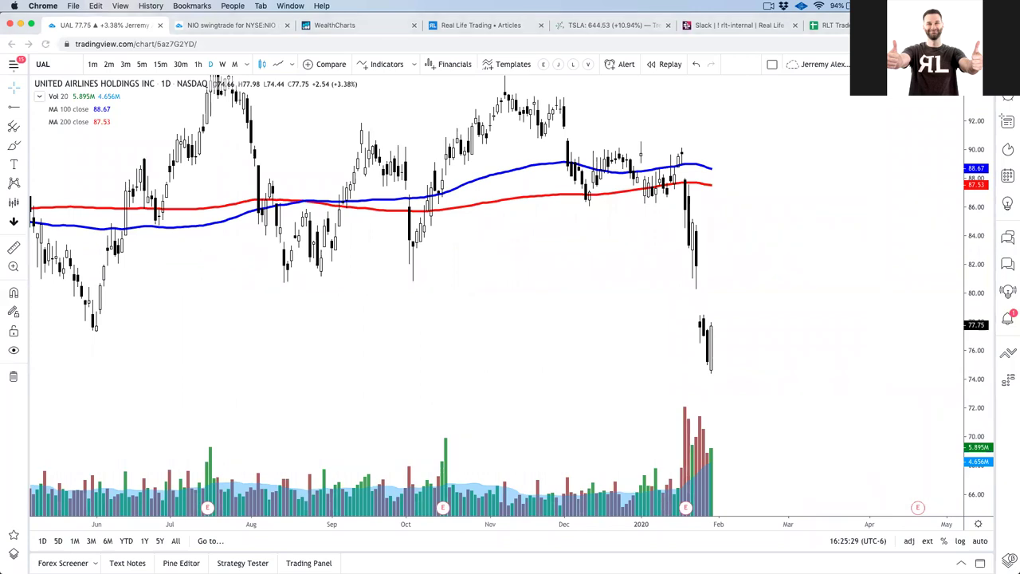
pyautogui.moveTo(712, 283)
pyautogui.mouseDown()
pyautogui.moveTo(727, 315)
pyautogui.moveTo(737, 284)
pyautogui.mouseUp()
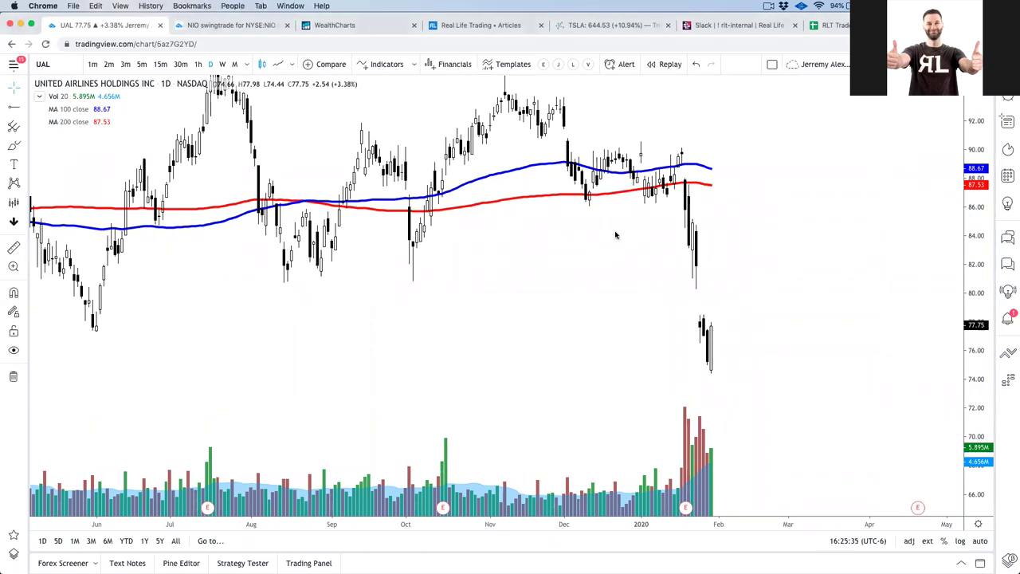
# - Check the Keynote ticker list for the next symbol and load SDC on the TradingView chart
pyautogui.press('super+Tab')
pyautogui.press('super+Tab')
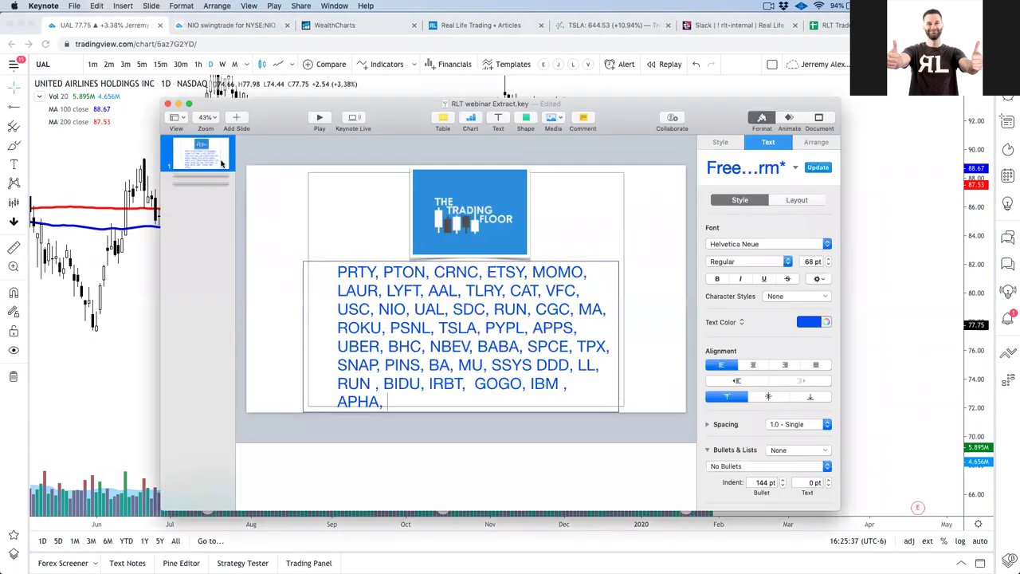
pyautogui.click(64, 67)
pyautogui.write('SDC')
pyautogui.press('Return')
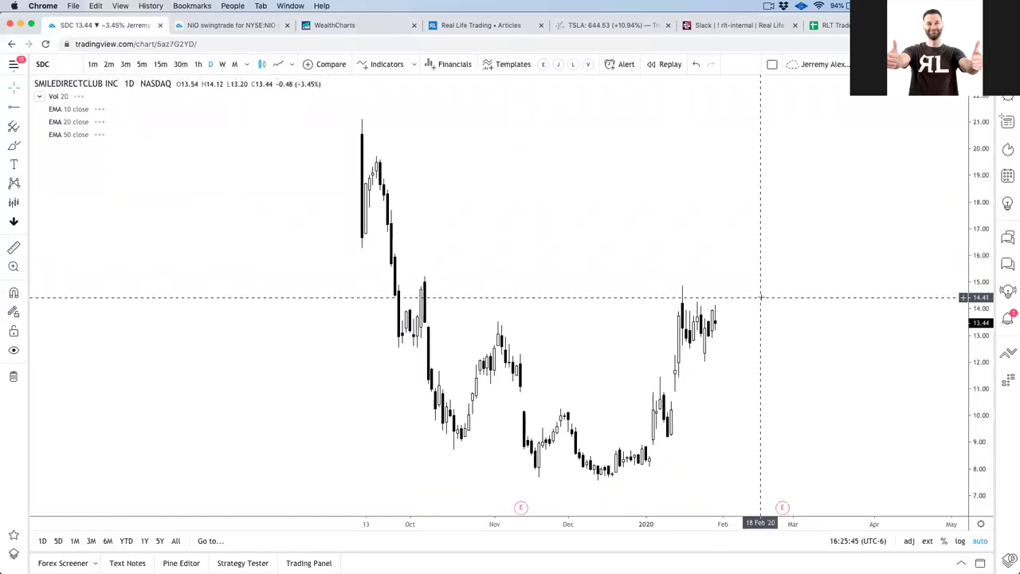
# - Open TradingView's ideas page in a new browser tab and go to the account's published ideas
pyautogui.click(232, 28)
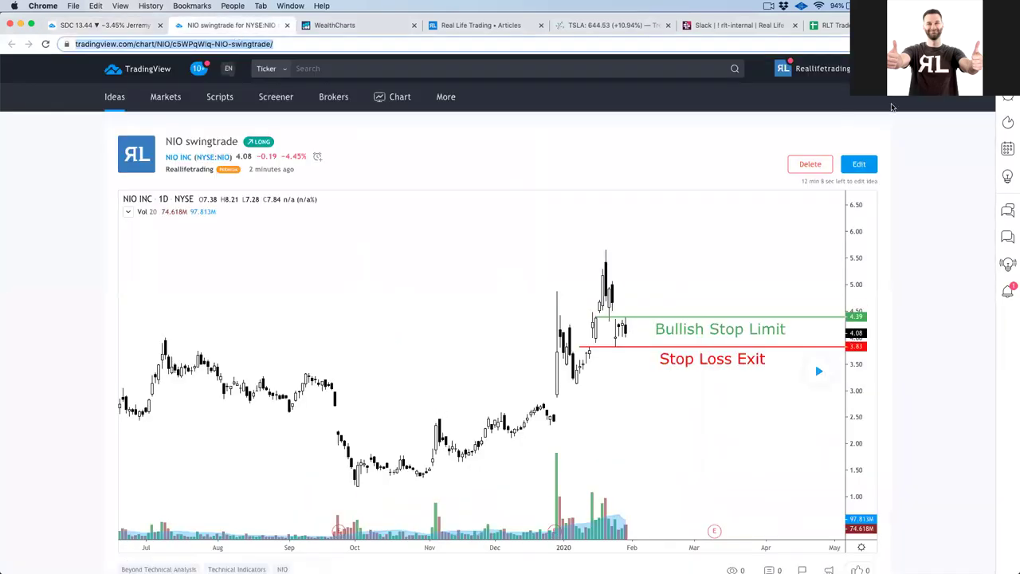
pyautogui.click(68, 29)
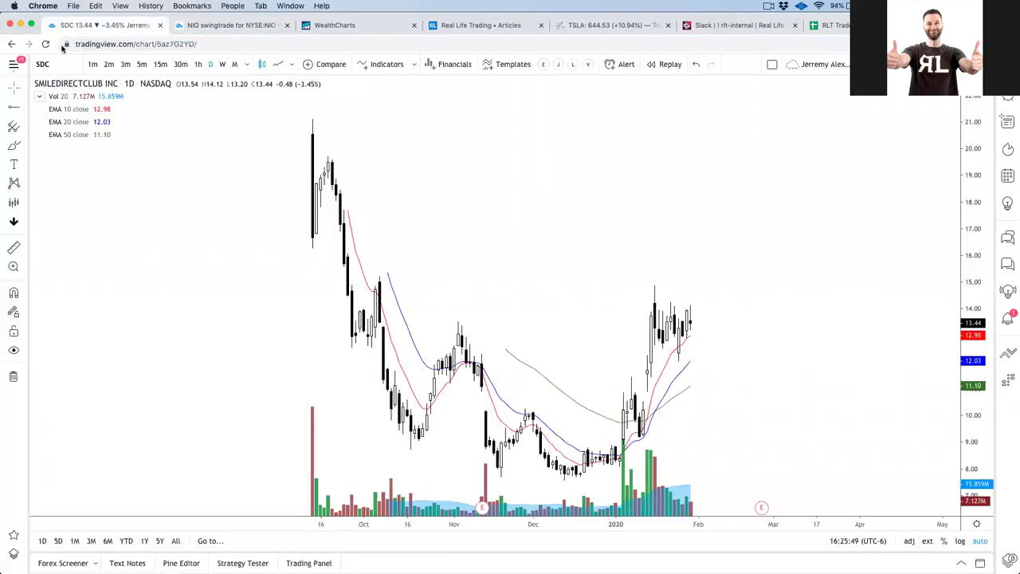
pyautogui.click(15, 66)
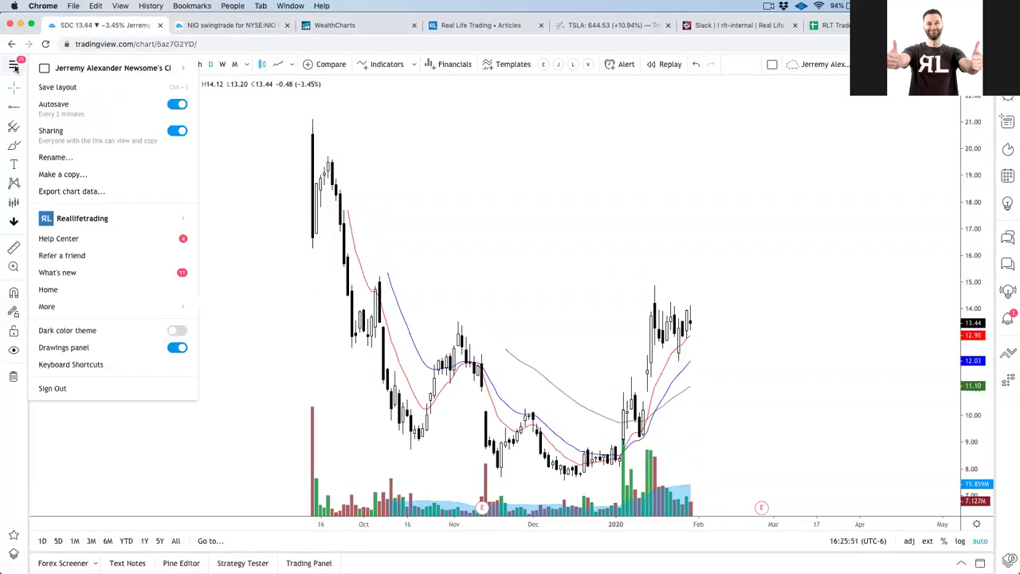
pyautogui.moveTo(168, 312)
pyautogui.rightClick(223, 311)
pyautogui.click(253, 314)
pyautogui.click(272, 212)
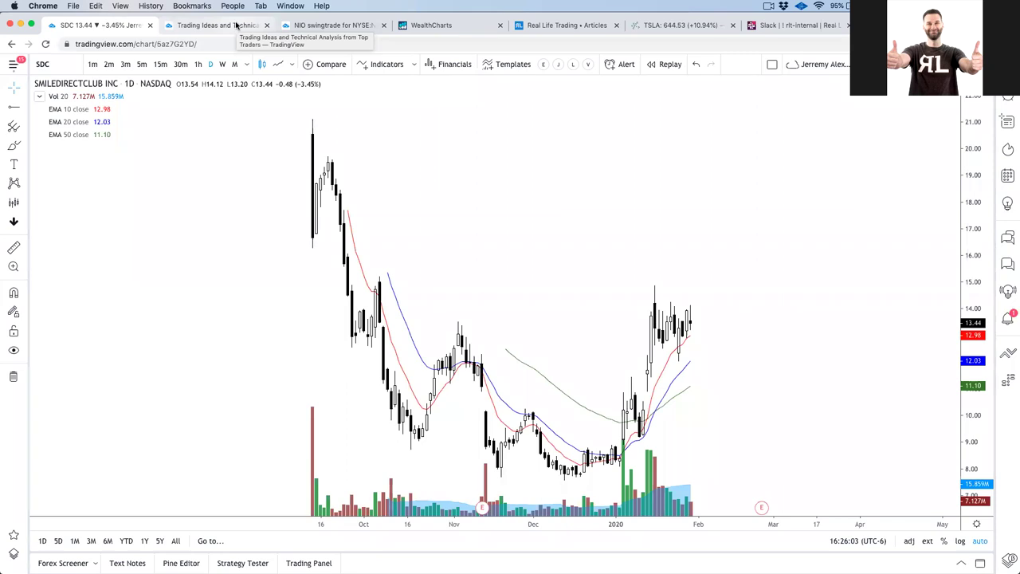
pyautogui.click(236, 24)
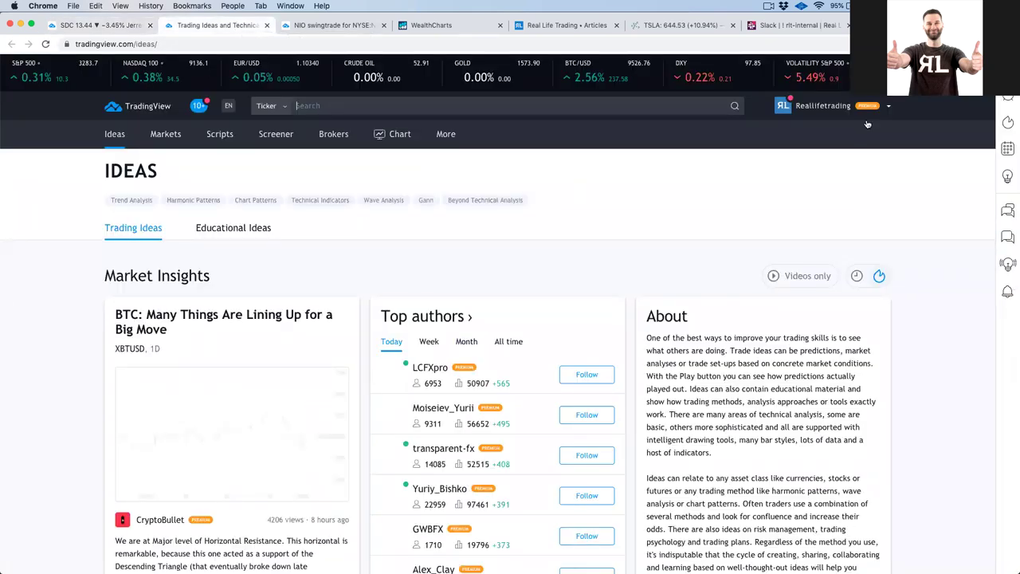
pyautogui.click(894, 109)
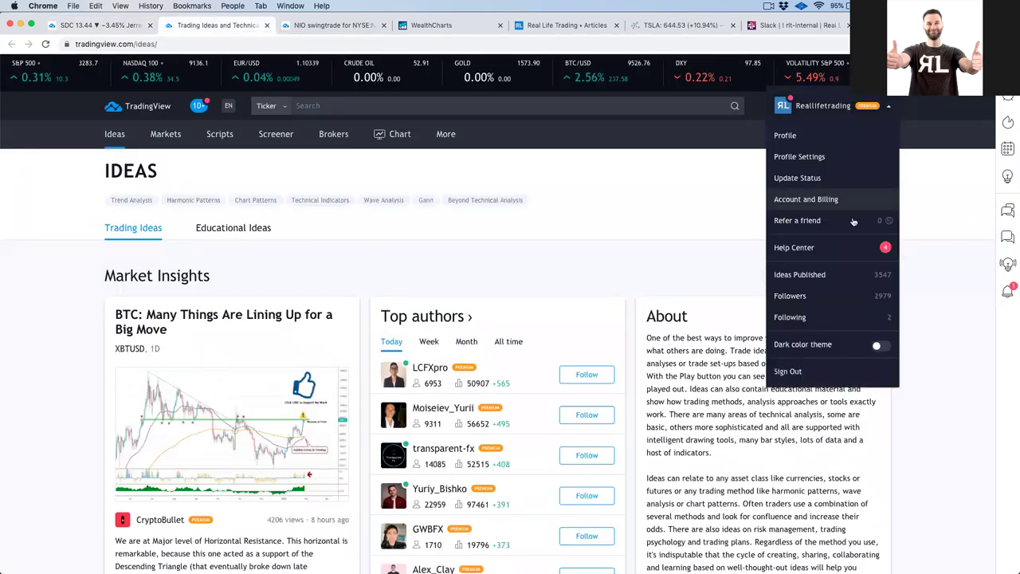
pyautogui.click(817, 275)
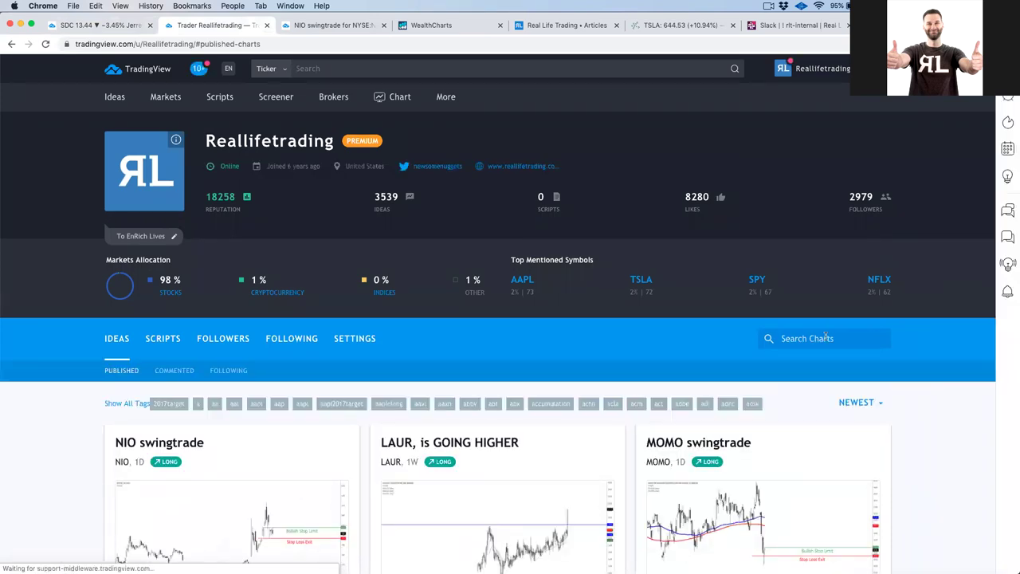
# - Search the published ideas for SDC and open the SDC bull trade idea
pyautogui.write('SDC')
pyautogui.press('Return')
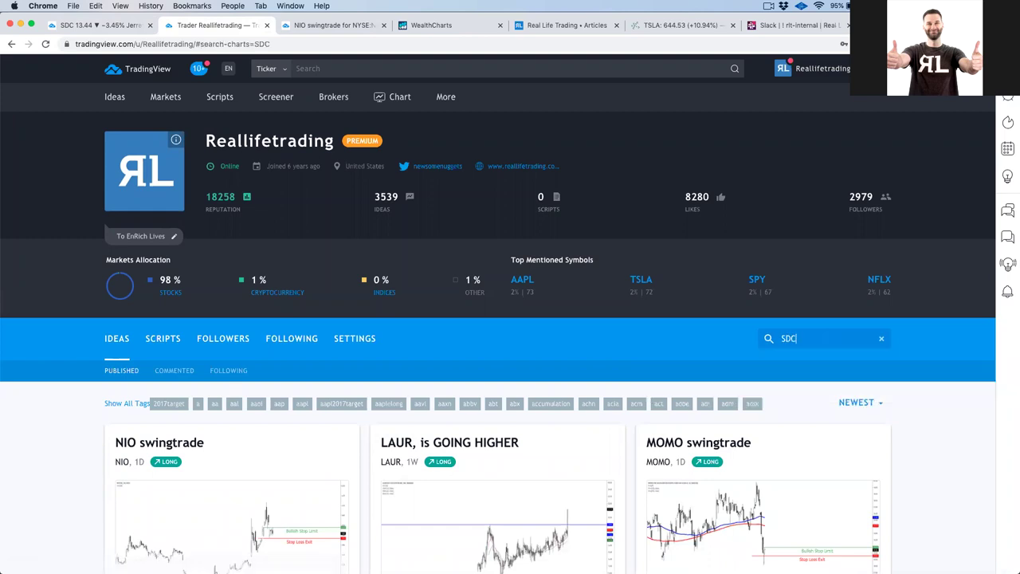
pyautogui.scroll(-5, 399, 327)
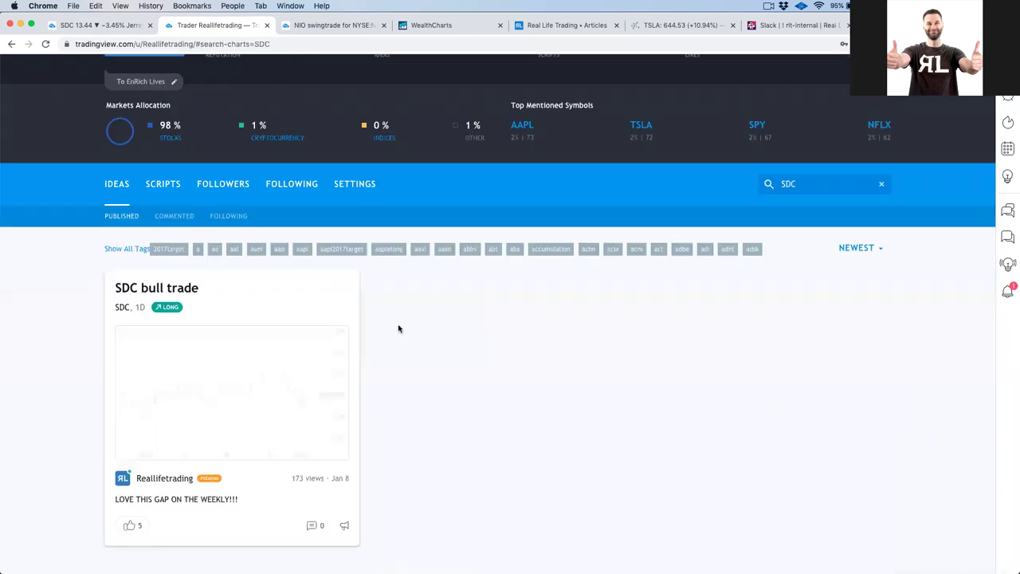
pyautogui.click(311, 463)
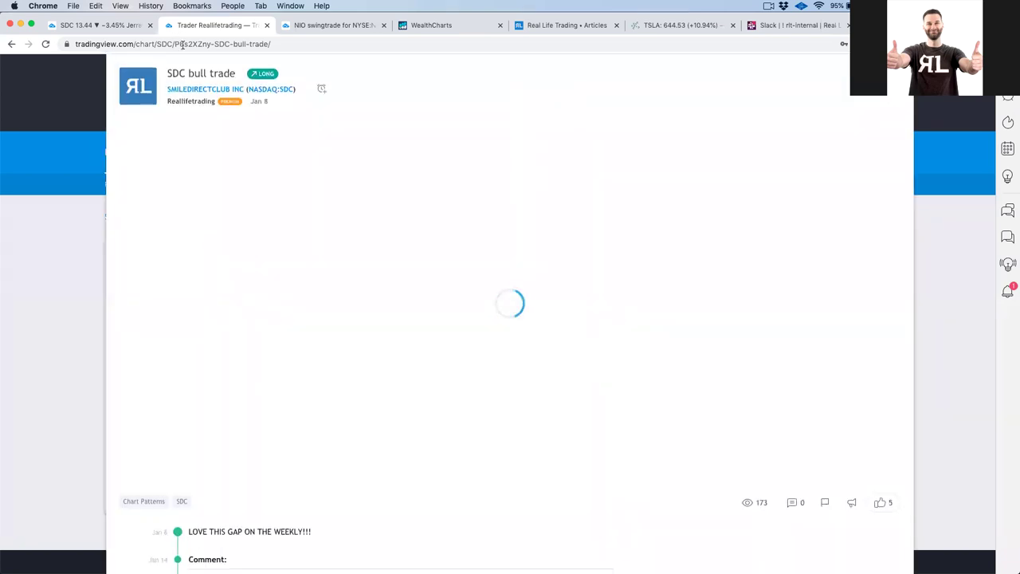
# - Play the SDC bull trade idea forward from 8 January and return to the SDC daily chart
pyautogui.click(182, 46)
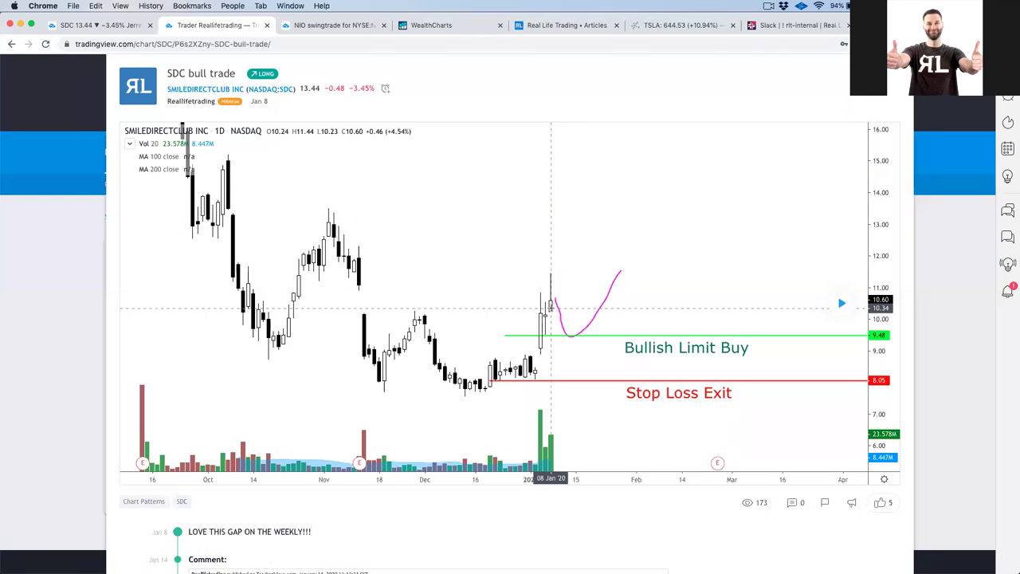
pyautogui.click(841, 303)
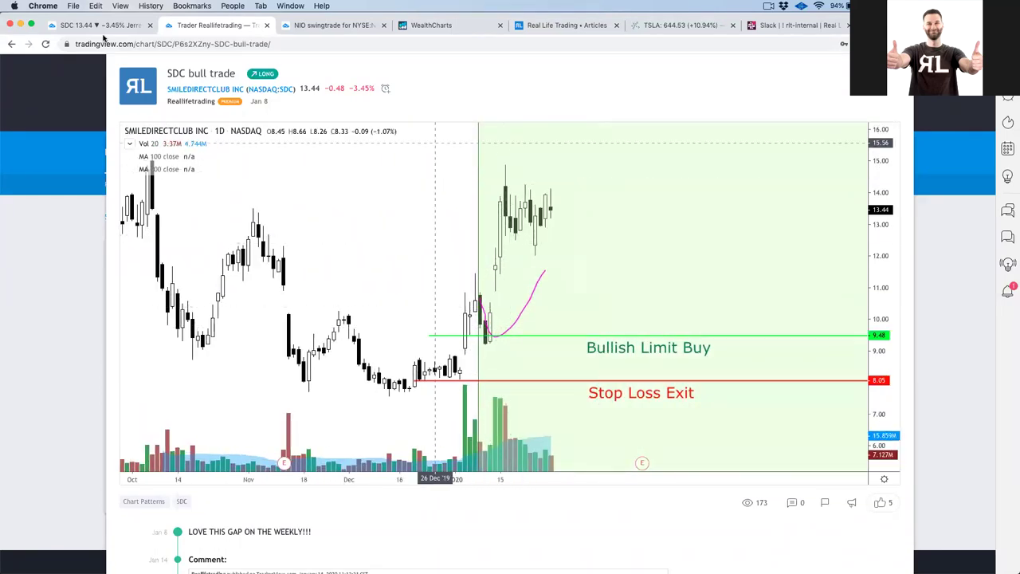
pyautogui.click(102, 34)
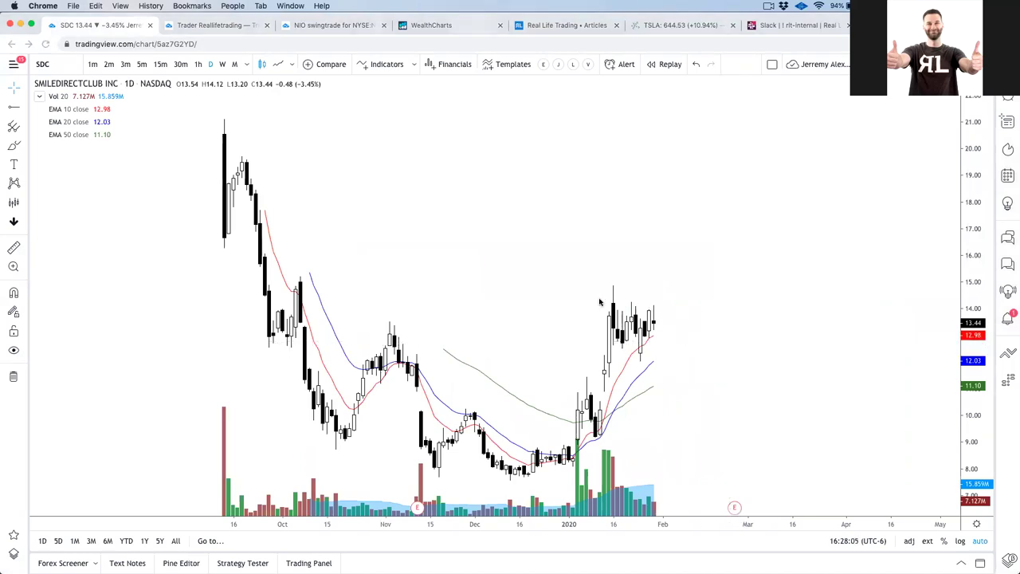
# - Try marking up SDC's January rally and consolidation on the daily chart, and undo the marks
pyautogui.moveTo(603, 296); pyautogui.dragTo(670, 317)
pyautogui.moveTo(594, 382)
pyautogui.mouseDown()
pyautogui.moveTo(664, 338)
pyautogui.moveTo(749, 240)
pyautogui.mouseUp()
pyautogui.moveTo(661, 328)
pyautogui.mouseDown()
pyautogui.moveTo(678, 372)
pyautogui.moveTo(728, 286)
pyautogui.mouseUp()
pyautogui.press('super+z')
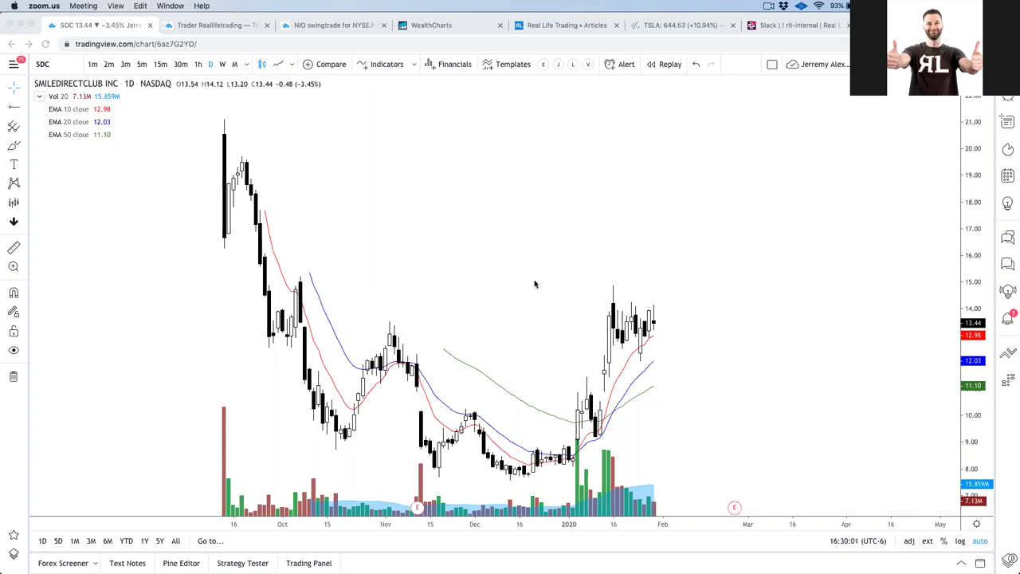
# - Apply the template with the 100 and 200 moving averages to the SDC chart and compress its price scale
pyautogui.click(978, 197)
pyautogui.hscroll(2, 469, 292)
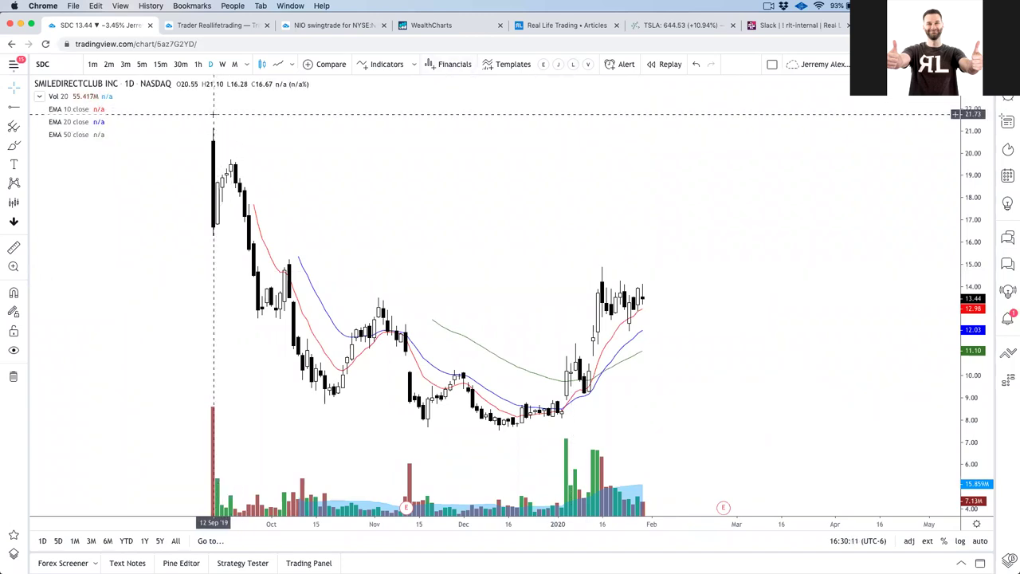
pyautogui.click(572, 66)
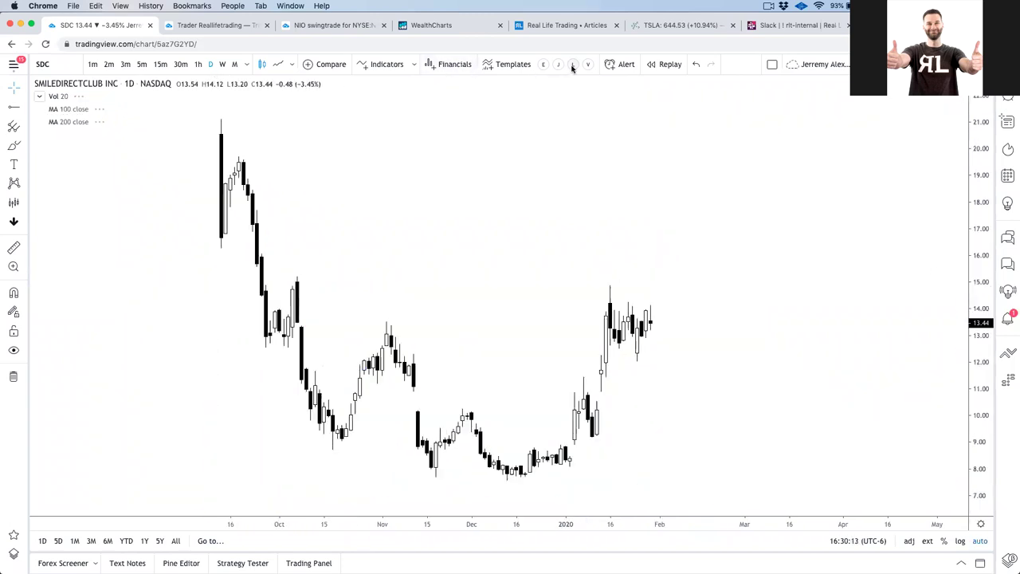
pyautogui.moveTo(959, 407); pyautogui.dragTo(960, 430)
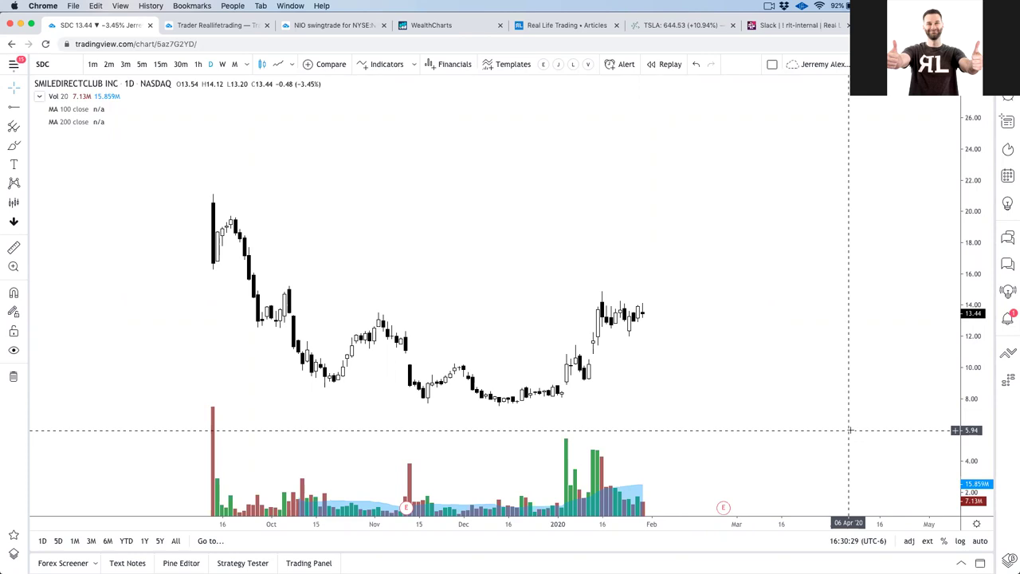
# - Check the Keynote ticker list again and load RUN on the daily chart
pyautogui.press('super+Tab')
pyautogui.press('super+Tab')
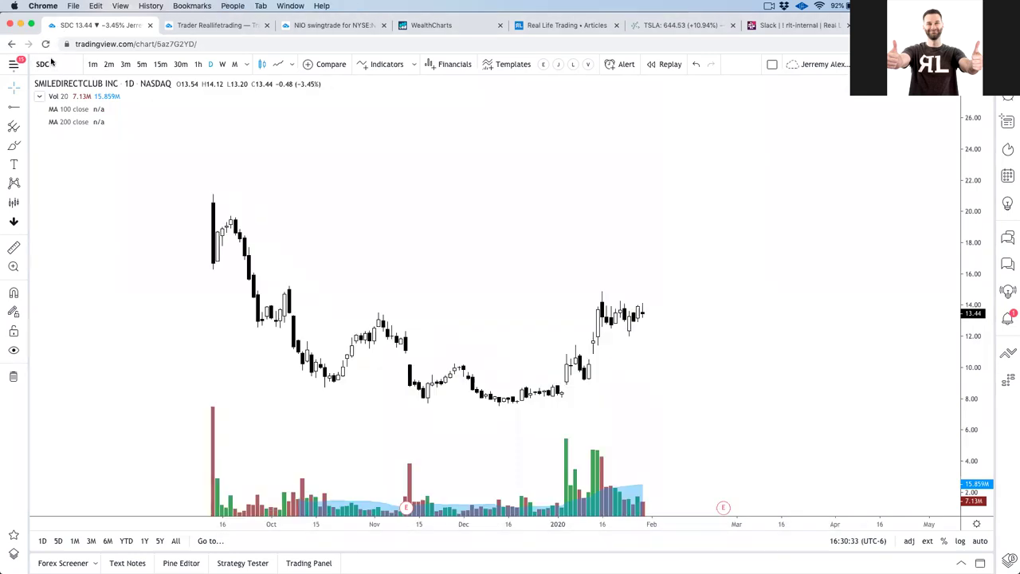
pyautogui.click(51, 62)
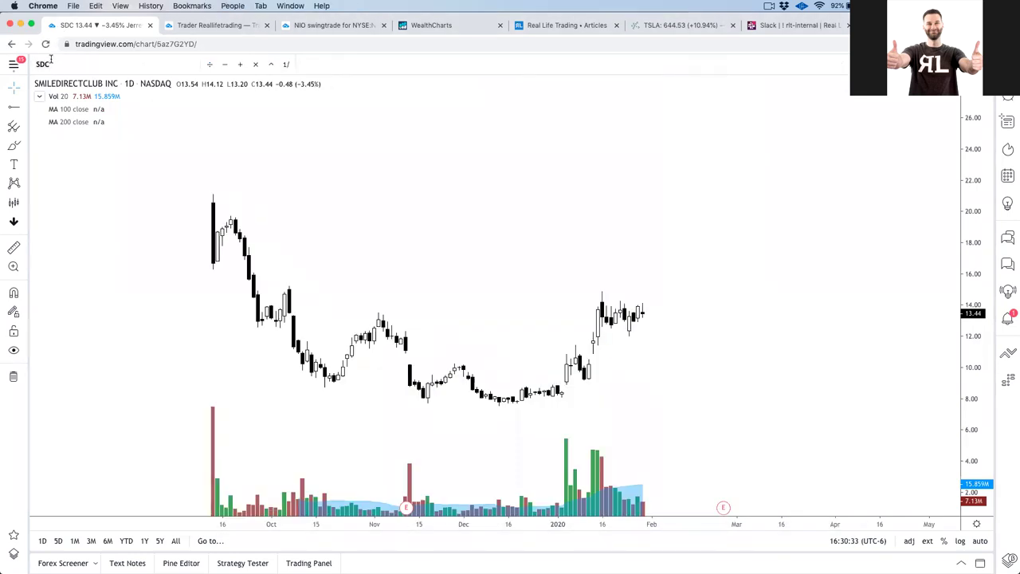
pyautogui.write('RUN')
pyautogui.press('Return')
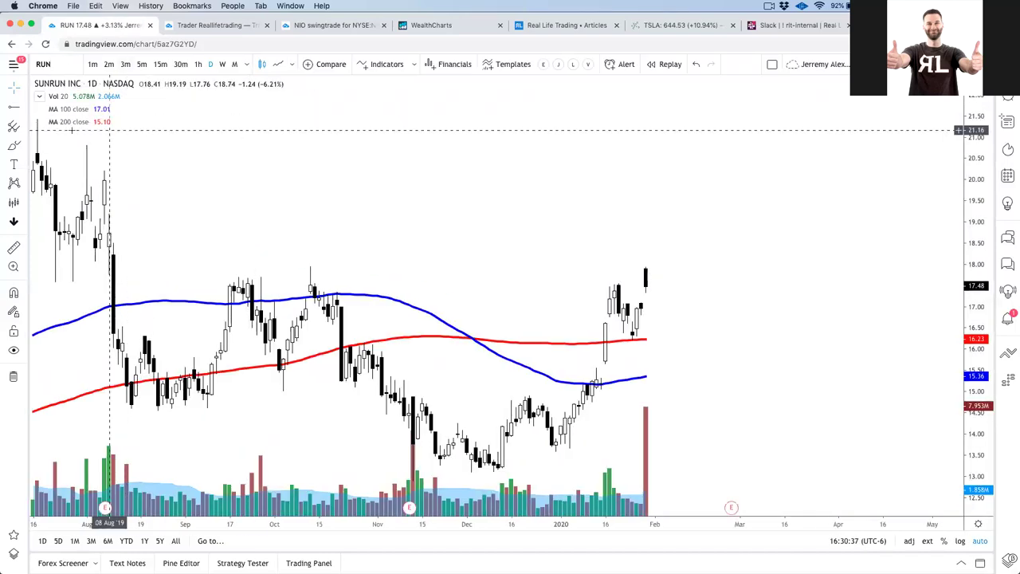
# - Place a green horizontal ray at 18.02 from 23 January 2020 on the RUN daily chart
pyautogui.click(14, 107)
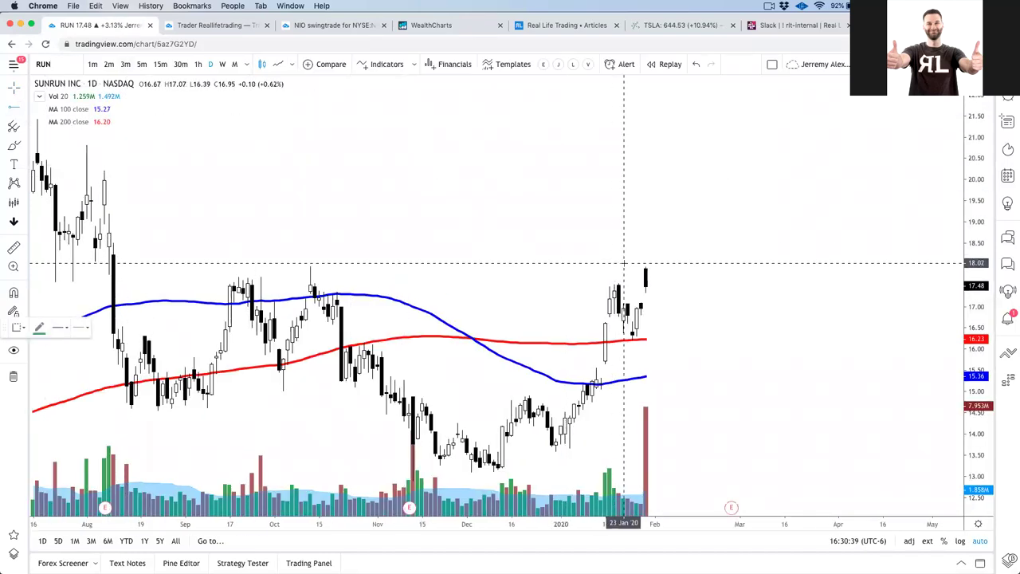
pyautogui.click(623, 263)
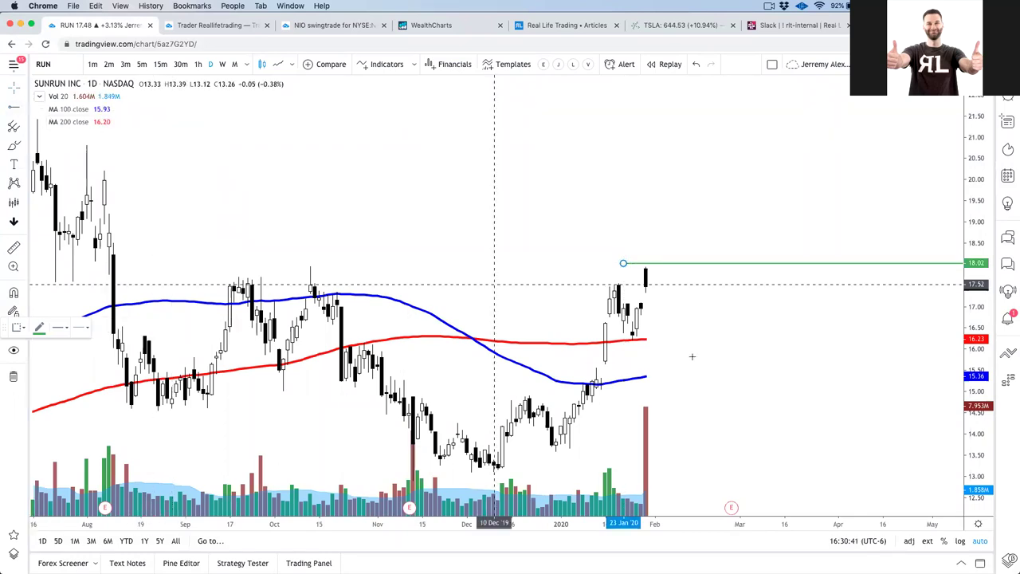
# - Add a second horizontal ray at 17.23 on the RUN chart and apply the Bullish Stop Limit template to the 18.02 ray
pyautogui.click(632, 295)
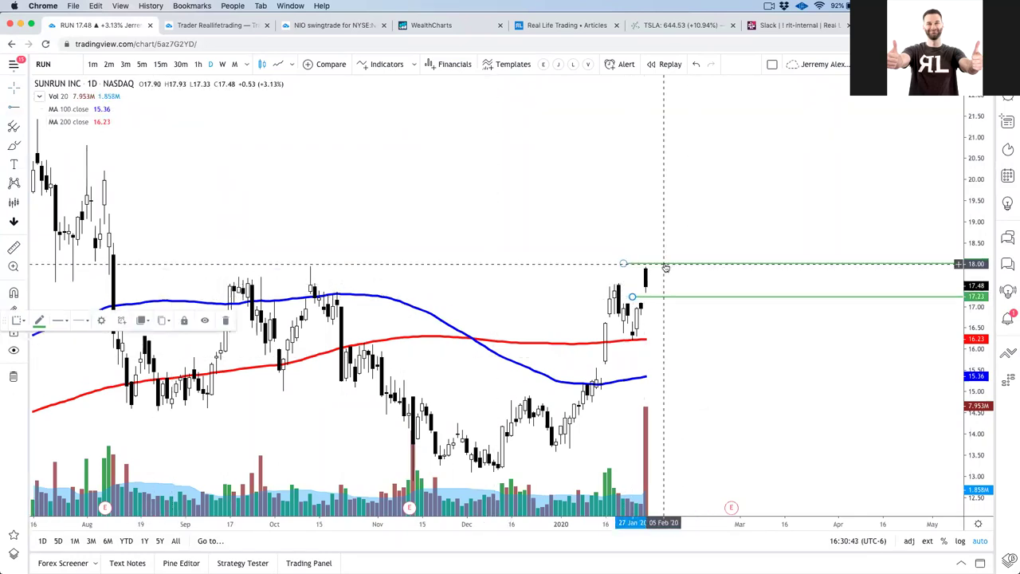
pyautogui.rightClick(664, 264)
pyautogui.moveTo(701, 300)
pyautogui.click(851, 377)
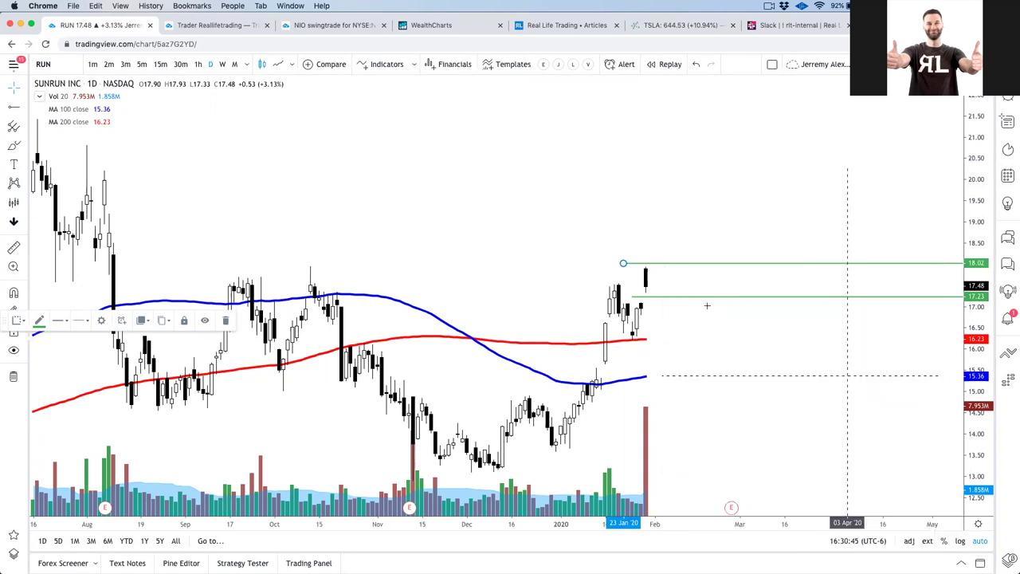
# - Apply the Stop template with the Stop Loss Exit label to RUN's lower ray and move it to 17.22
pyautogui.rightClick(703, 301)
pyautogui.moveTo(748, 331)
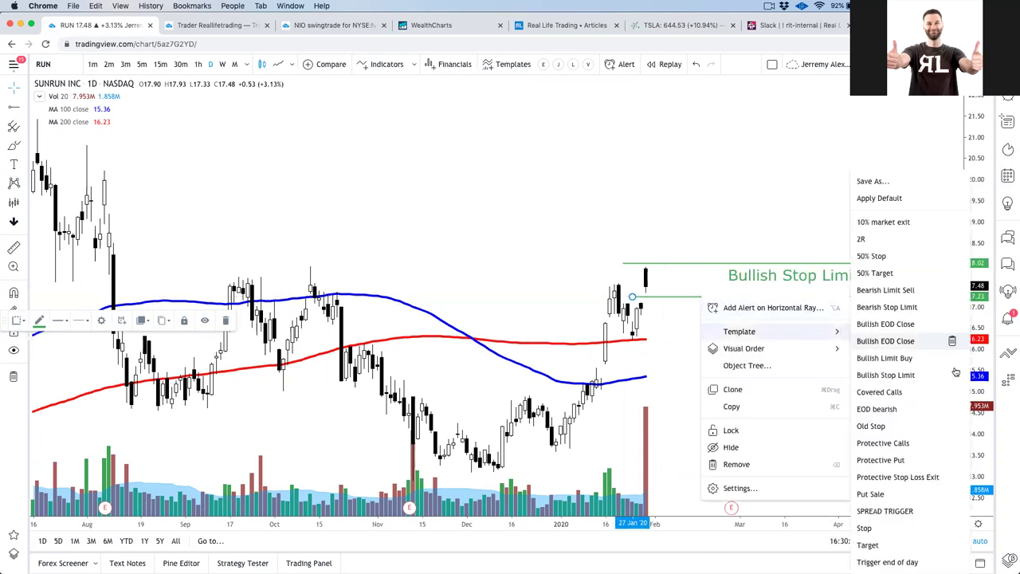
pyautogui.click(892, 524)
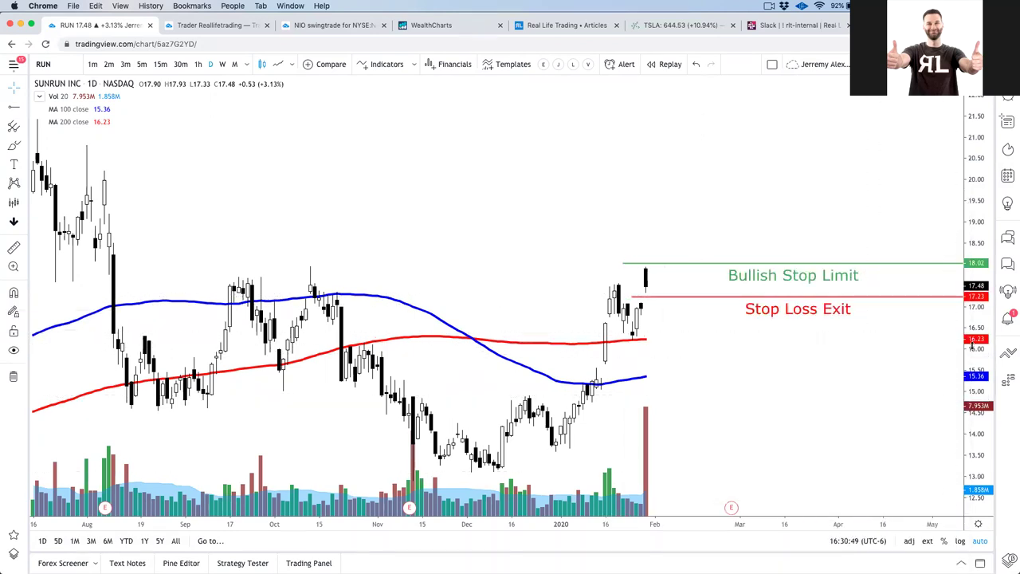
pyautogui.scroll(1, 853, 363)
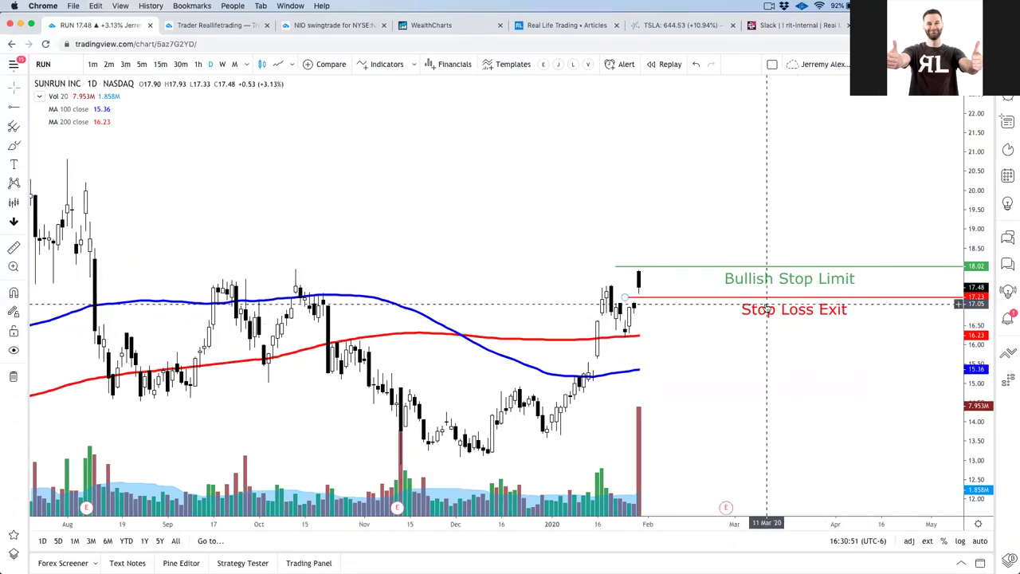
pyautogui.moveTo(796, 299); pyautogui.dragTo(797, 302)
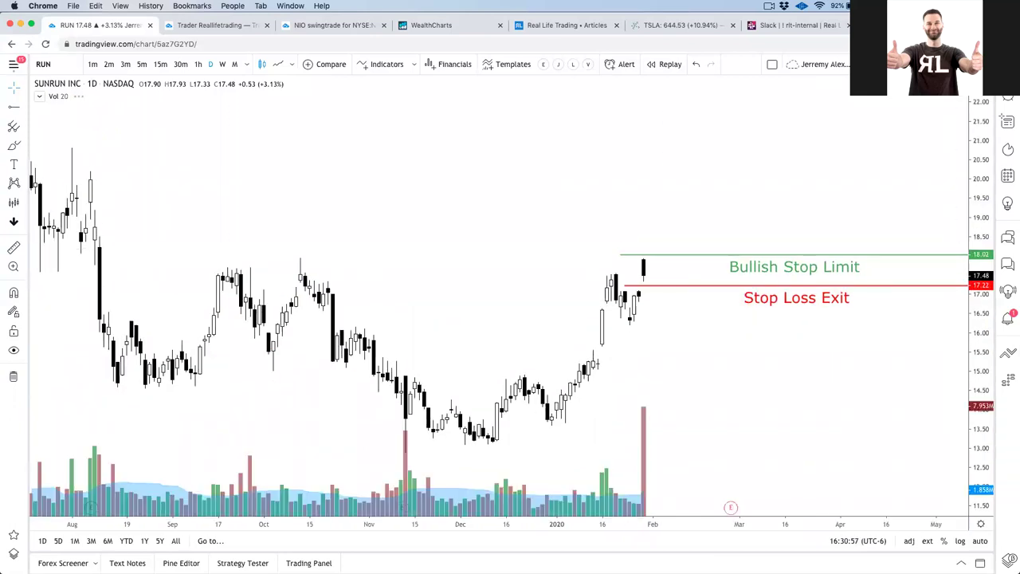
# - Start publishing a RUN trade idea titled "New official swingtrade" with the description "I LOVE IT"
pyautogui.hotkey('alt', 's')
pyautogui.write('NIO s')
pyautogui.press('BackSpace')
pyautogui.press('BackSpace')
pyautogui.press('BackSpace')
pyautogui.press('BackSpace')
pyautogui.write('ew official swingtrade')
pyautogui.click(24, 192)
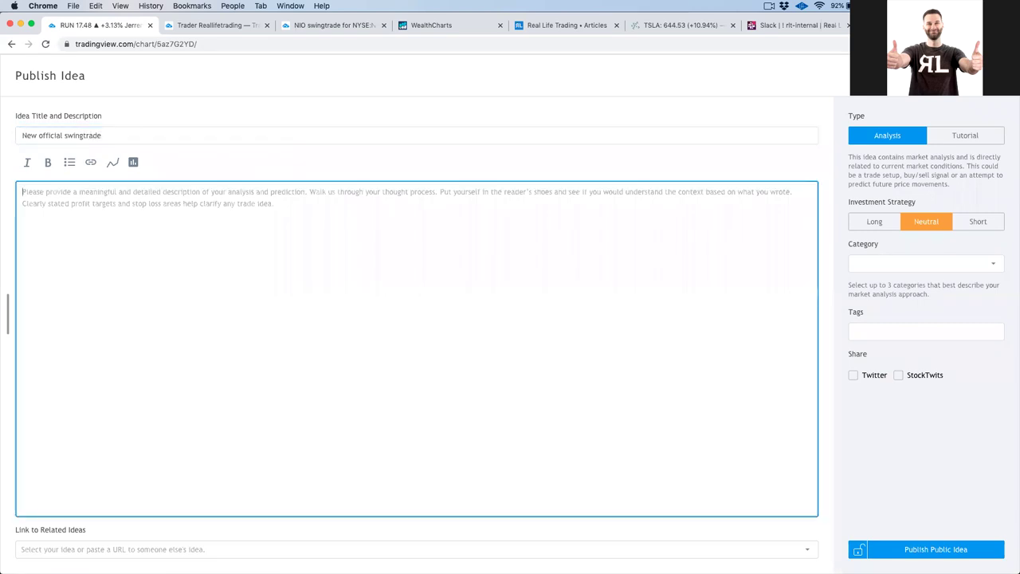
pyautogui.write('I LOVE IT')
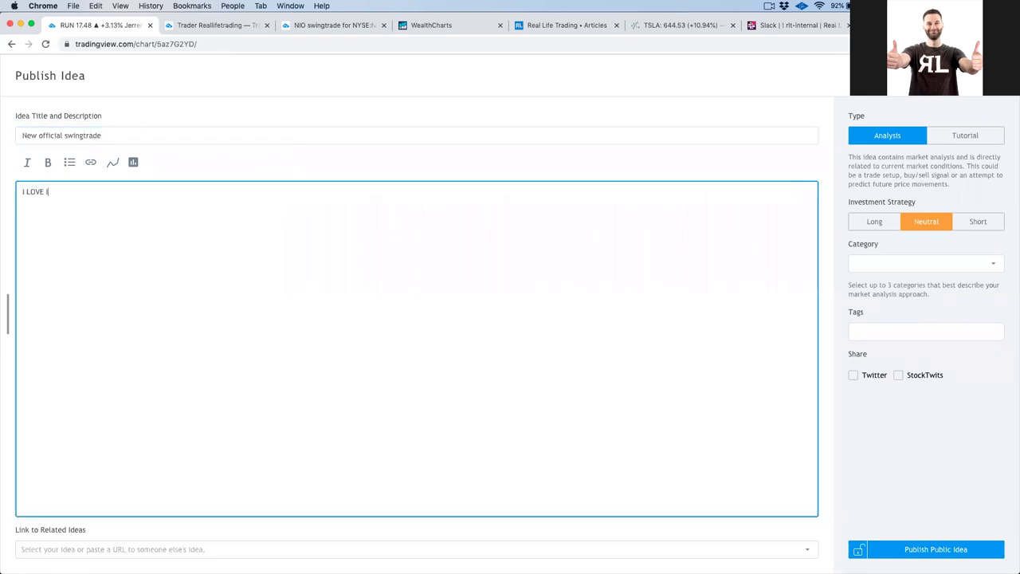
# - Set the idea's strategy to Long, its category to Beyond Technical Analysis, and add the tag RUN
pyautogui.click(868, 229)
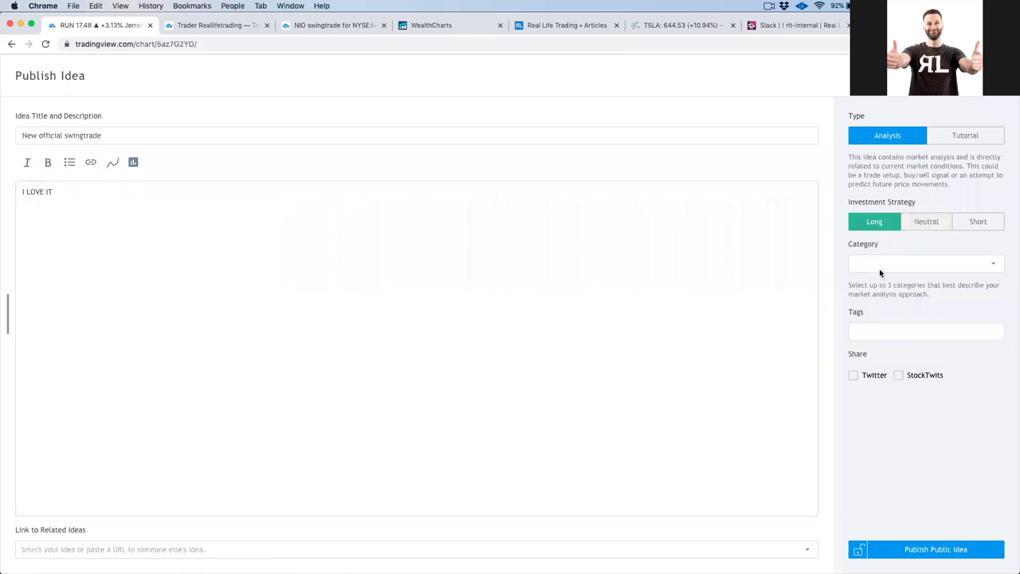
pyautogui.click(881, 268)
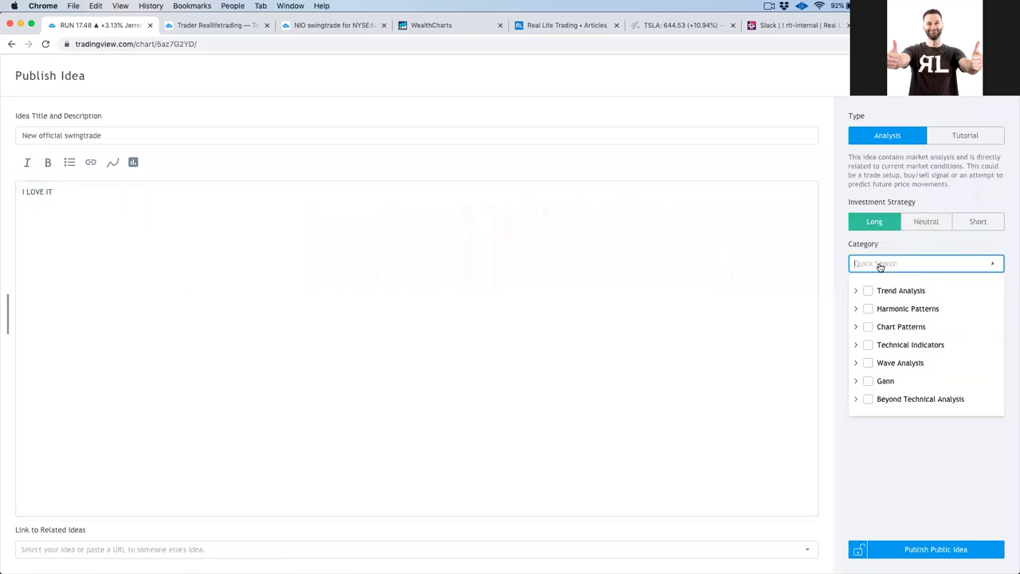
pyautogui.click(882, 402)
pyautogui.click(885, 462)
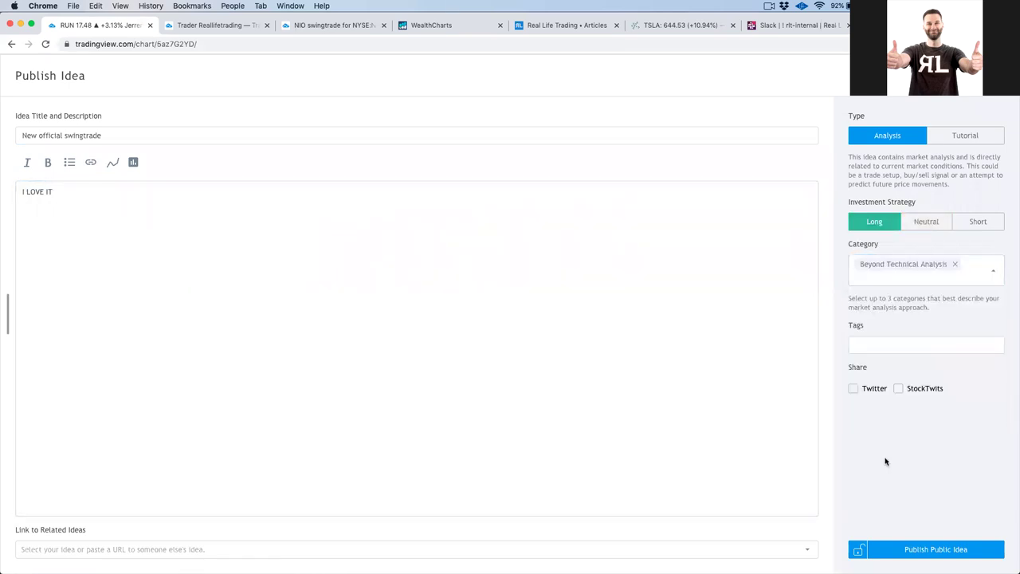
pyautogui.click(880, 342)
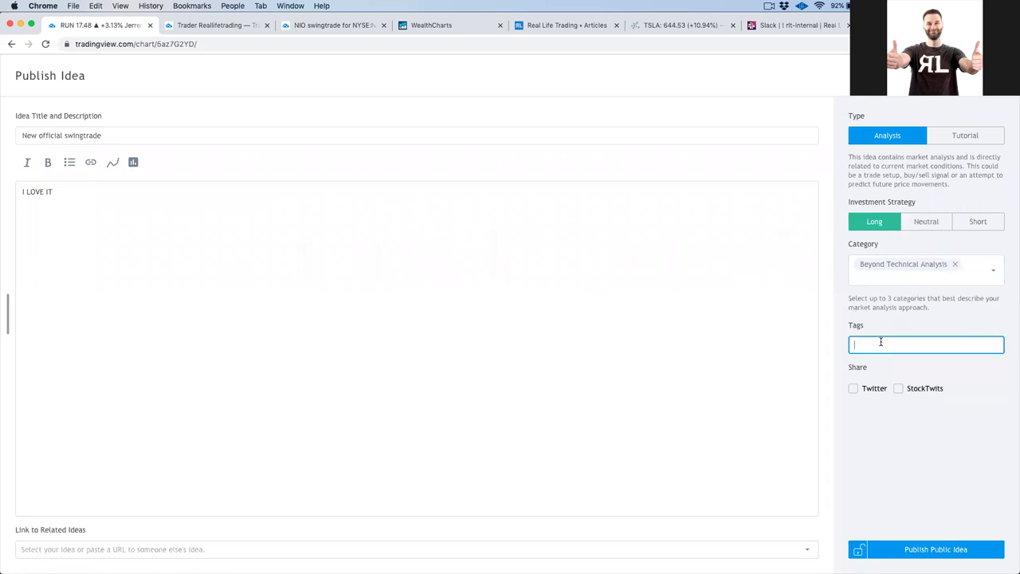
pyautogui.write('RUN')
pyautogui.press('Return')
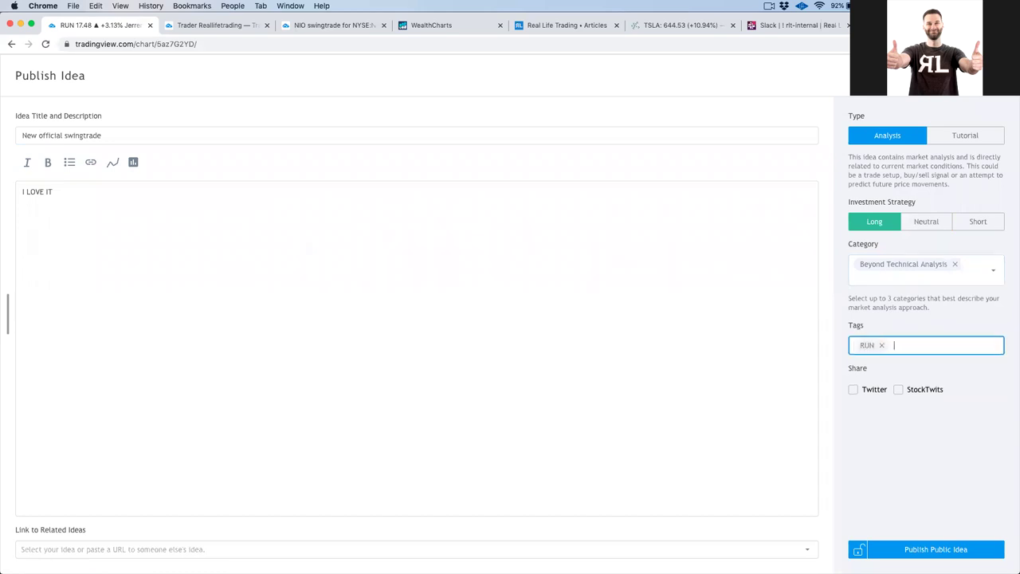
# - Enable sharing to Twitter and StockTwits and publish the RUN idea publicly
pyautogui.click(785, 453)
pyautogui.click(852, 389)
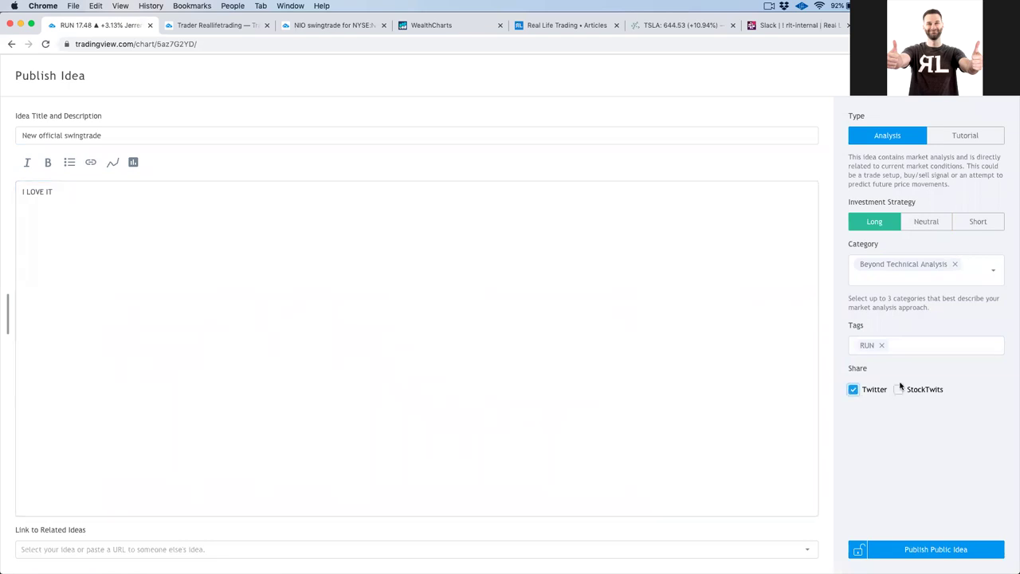
pyautogui.click(899, 390)
pyautogui.click(889, 546)
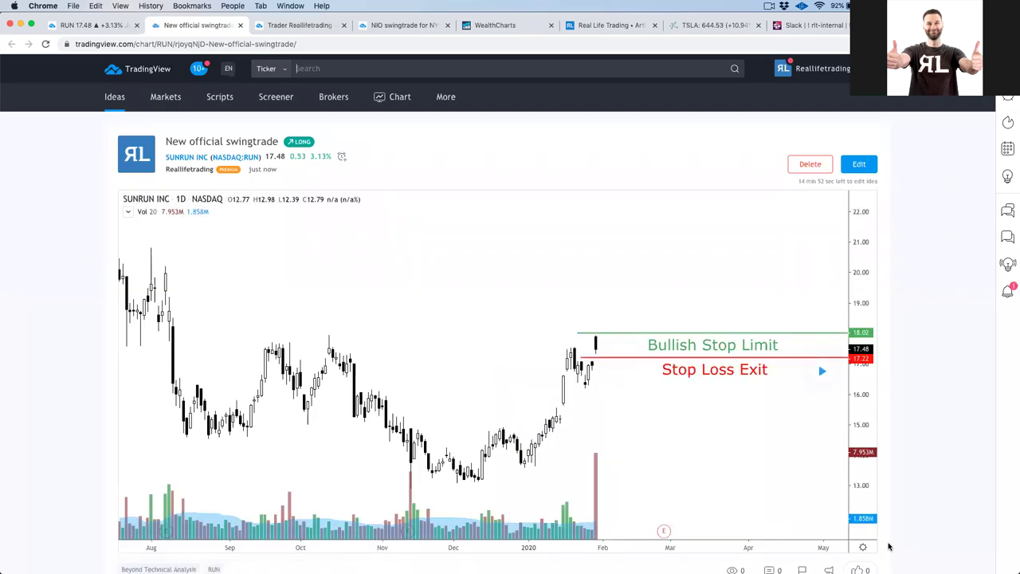
# - Copy the published RUN idea's link into the Comments cell of trade 32 in the RLT Trade Journal
pyautogui.click(260, 44)
pyautogui.press('super+c')
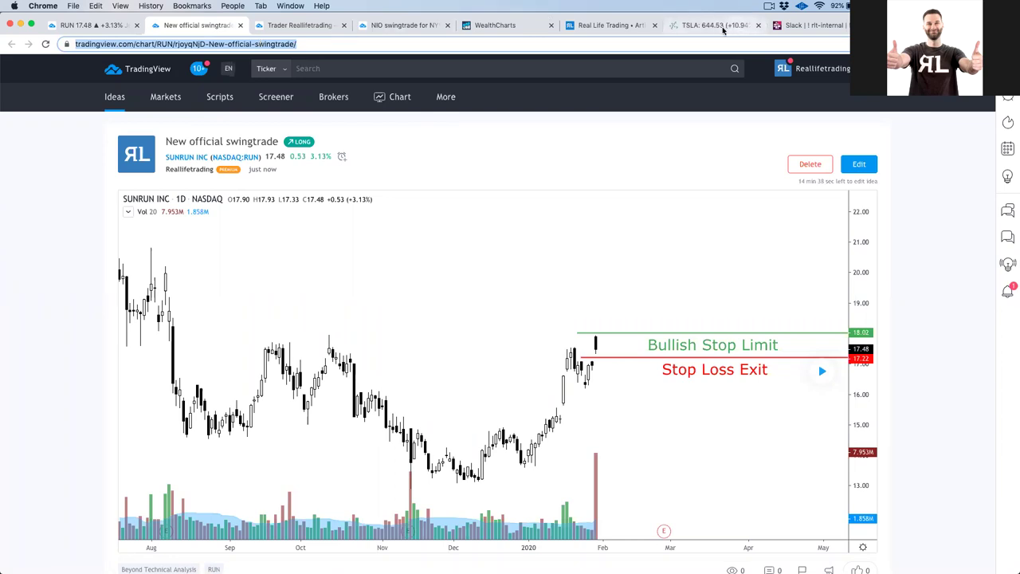
pyautogui.click(683, 98)
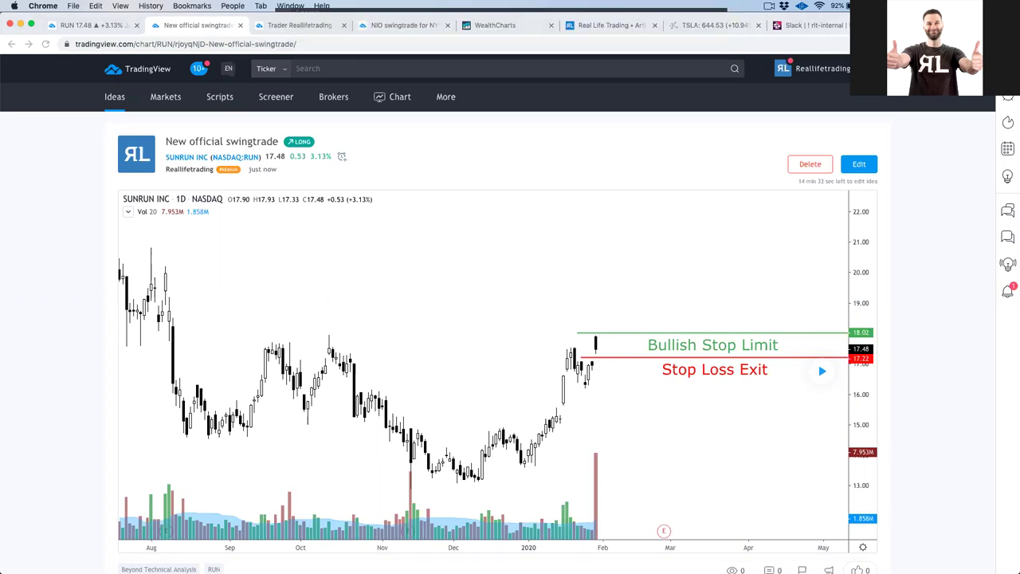
pyautogui.hotkey('ctrl', 'Tab')
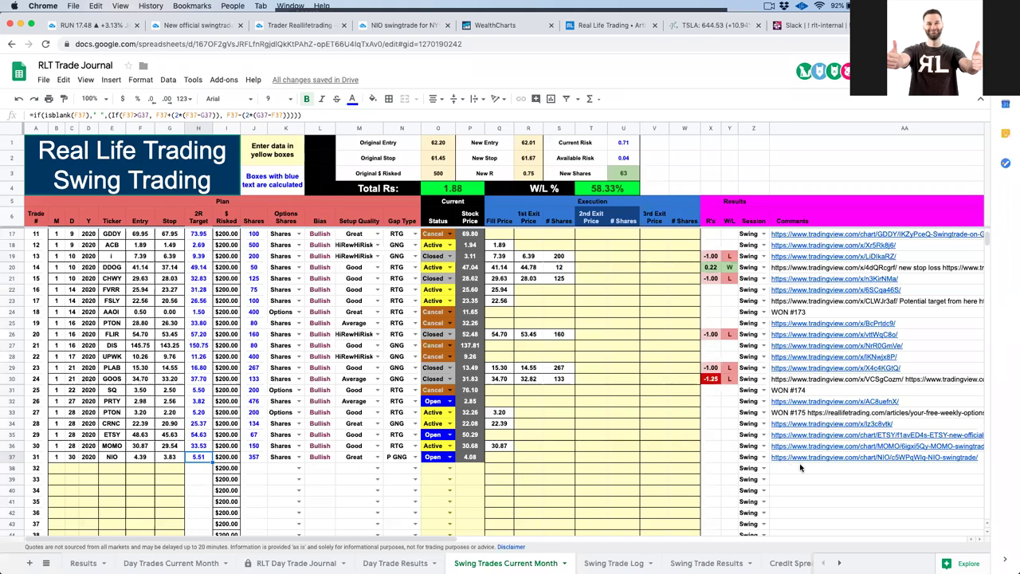
pyautogui.click(798, 462)
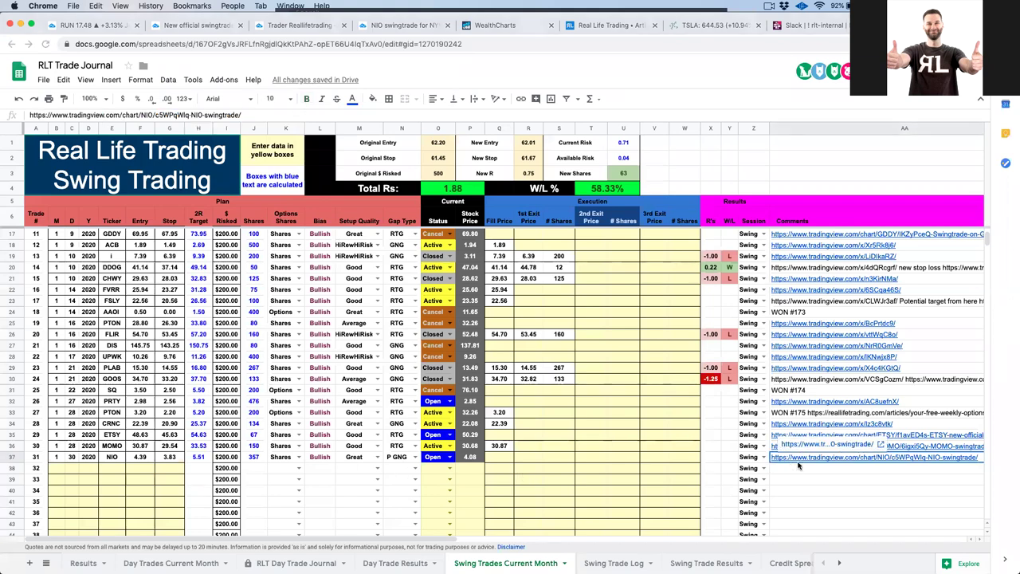
pyautogui.click(795, 475)
pyautogui.click(795, 469)
pyautogui.press('super+v')
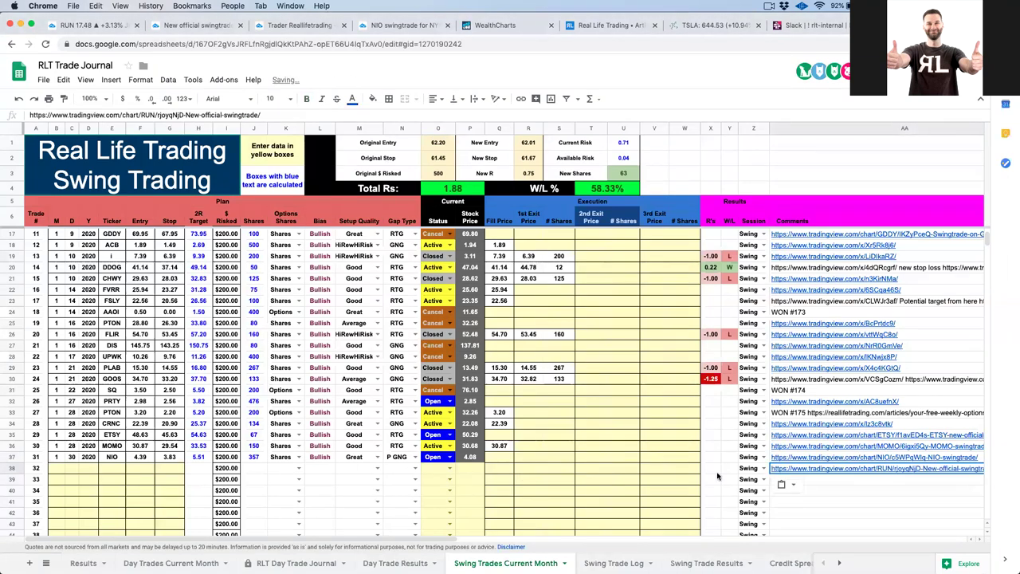
# - Enter the date 1, 30, 2020 for trade 32 in the swing trades sheet
pyautogui.click(53, 468)
pyautogui.write('1')
pyautogui.press('Tab')
pyautogui.write('30')
pyautogui.press('Tab')
pyautogui.write('2020')
pyautogui.press('Tab')
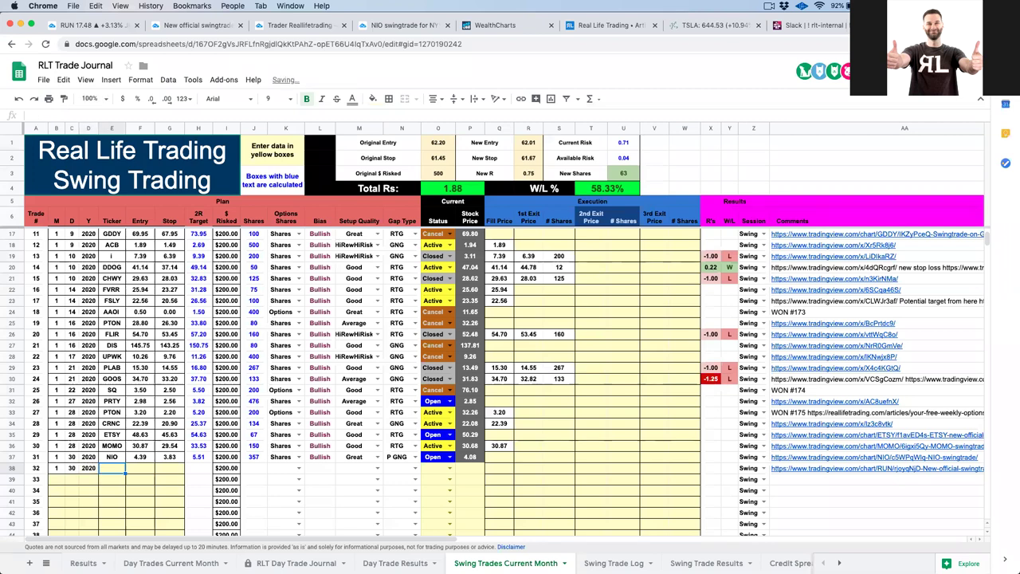
# - Fill in trade 32 with ticker RUN, entry 18.02 and stop 17.22
pyautogui.write('RUN')
pyautogui.press('Tab')
pyautogui.write('18.')
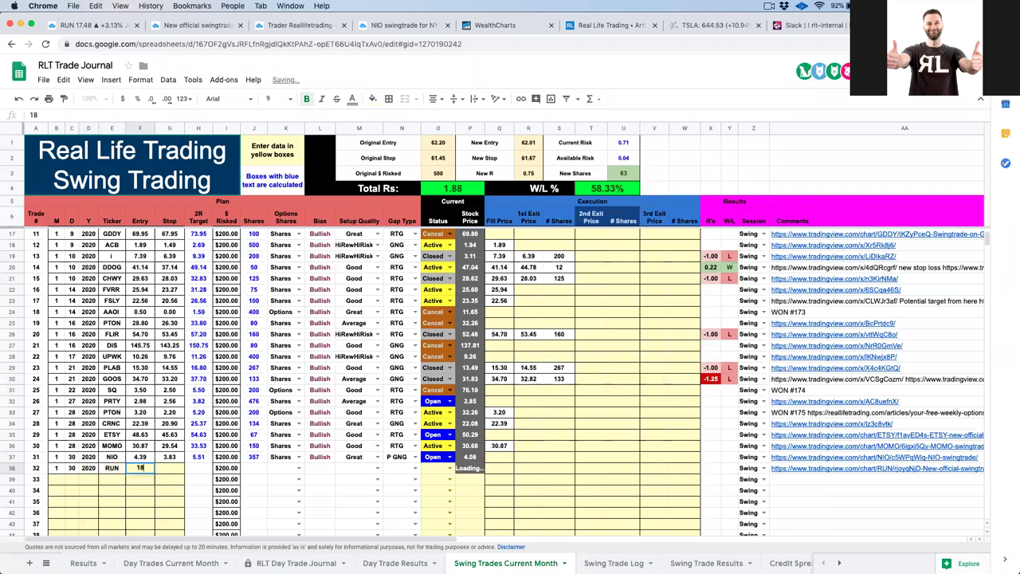
pyautogui.write('02')
pyautogui.press('Tab')
pyautogui.write('17.22')
pyautogui.press('Tab')
# - Set trade 32 to Shares with setup quality Great, gap type P GNG and status Open
pyautogui.press('Tab')
pyautogui.press('Tab')
pyautogui.press('Tab')
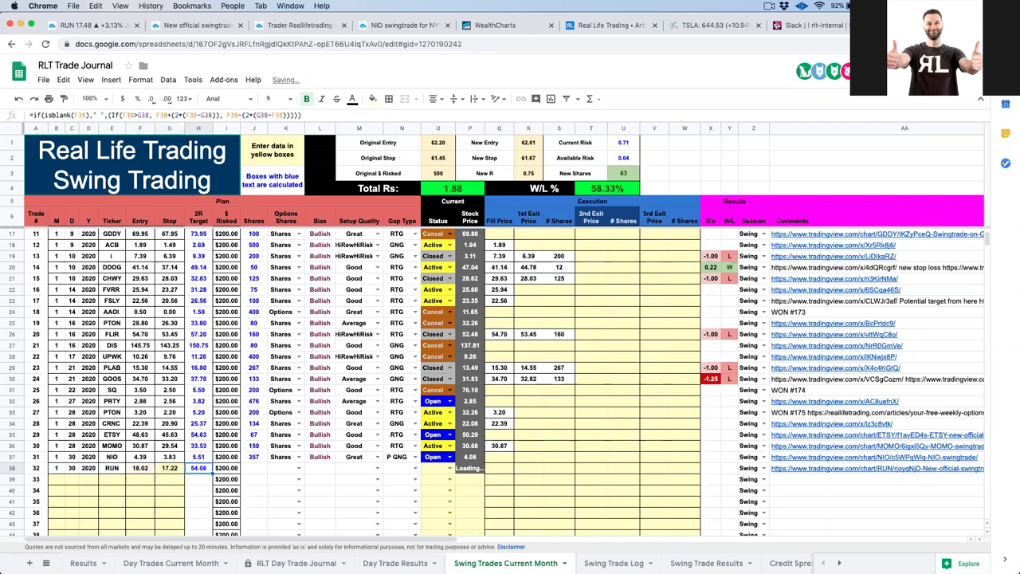
pyautogui.write('s')
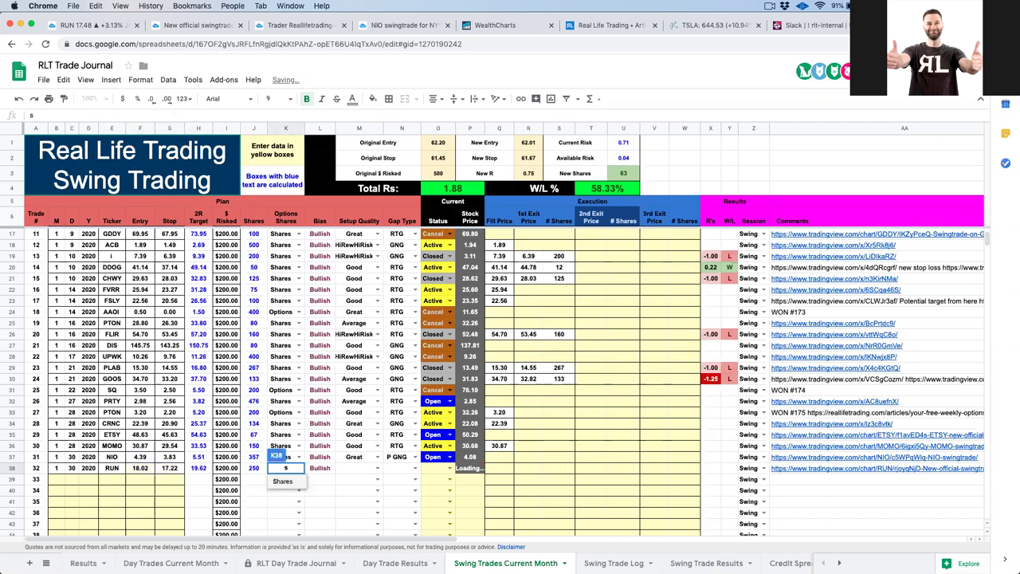
pyautogui.press('Tab')
pyautogui.press('Tab')
pyautogui.write('gr')
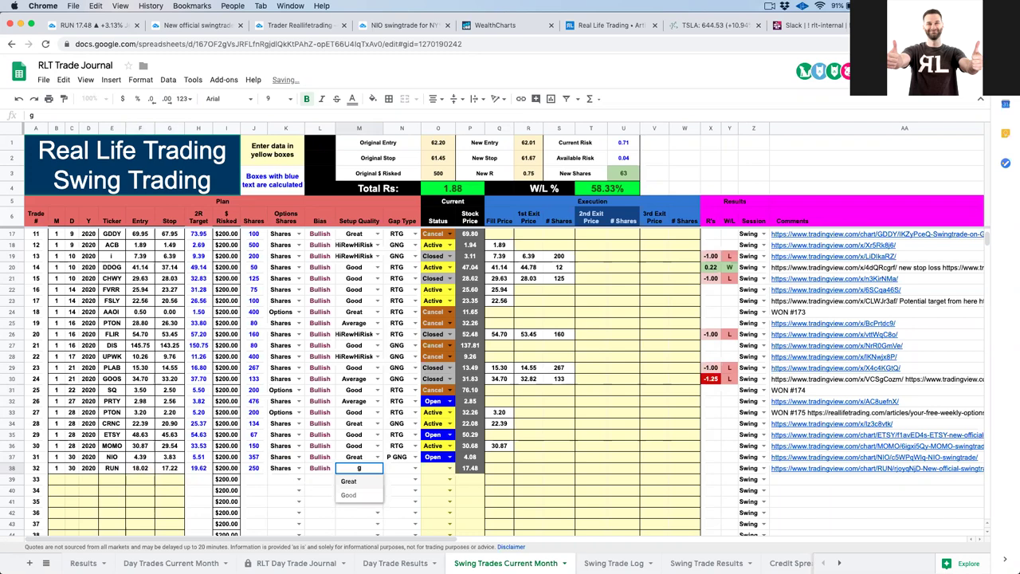
pyautogui.press('Tab')
pyautogui.write('p')
pyautogui.press('Tab')
pyautogui.write('o')
pyautogui.press('Tab')
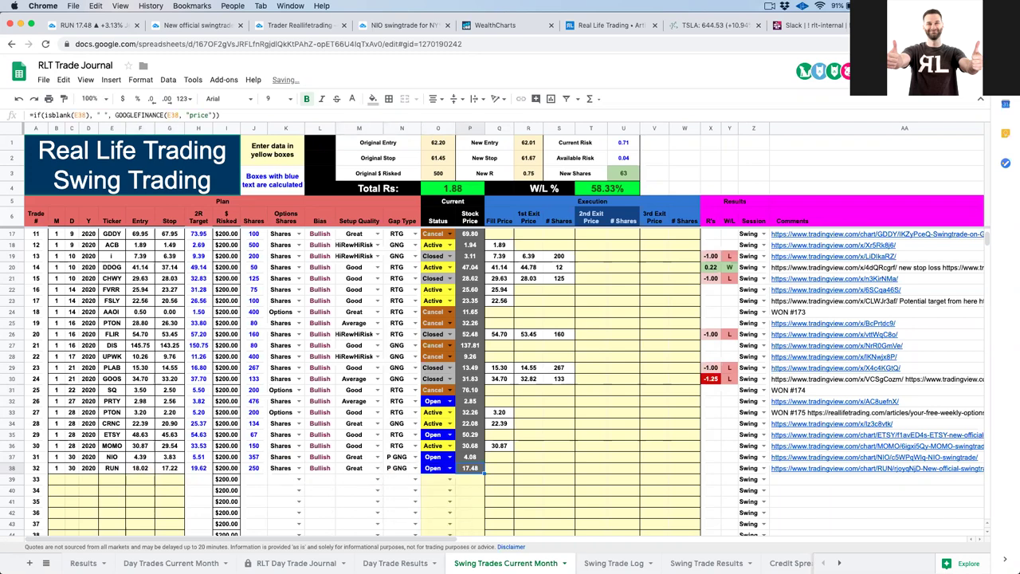
# - Close the opened SDC bull trade idea in TradingView and load MAXR on the daily chart
pyautogui.click(190, 26)
pyautogui.click(281, 28)
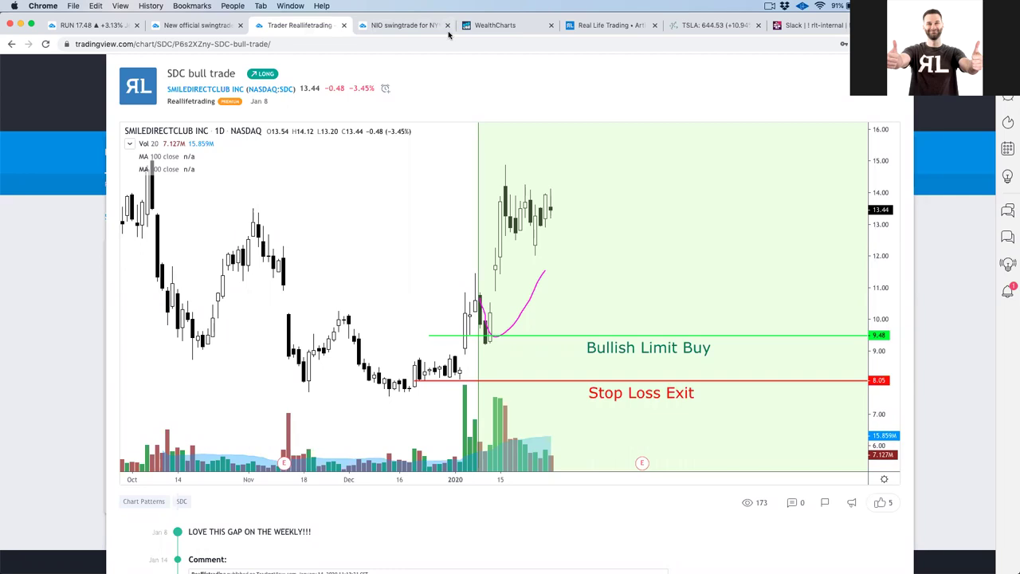
pyautogui.press('Escape')
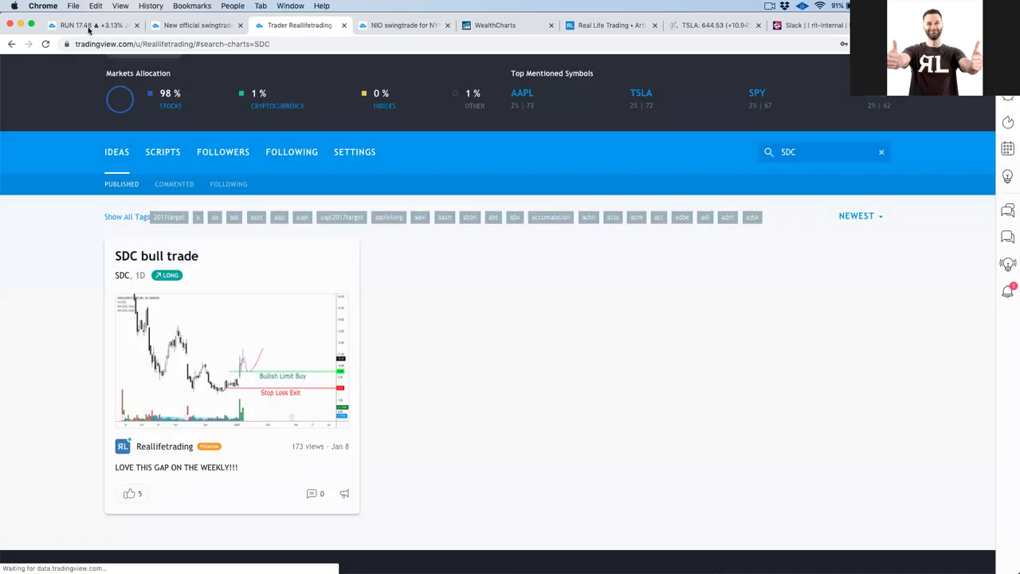
pyautogui.hotkey('ctrl', 'shift', 'Tab')
pyautogui.hotkey('ctrl', 'shift', 'Tab')
pyautogui.write('MAXR')
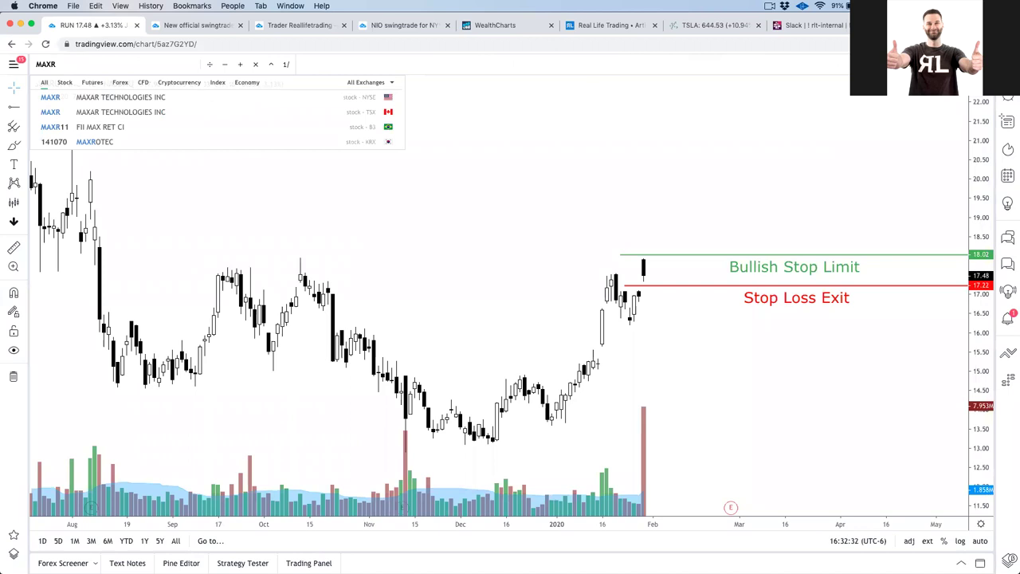
pyautogui.press('Return')
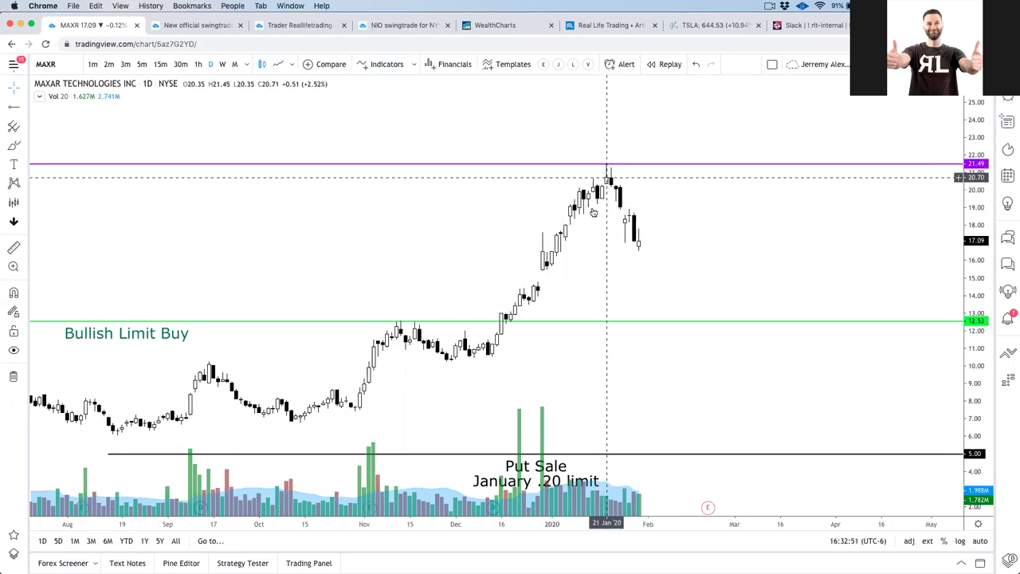
# - Remove all existing drawings from the MAXR daily chart
pyautogui.scroll(-3, 570, 333)
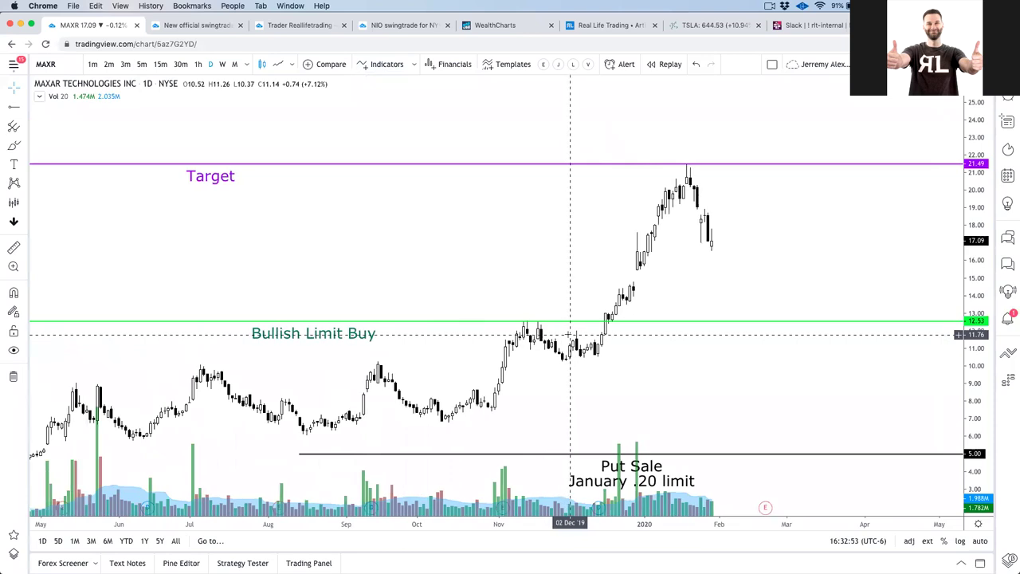
pyautogui.moveTo(844, 362); pyautogui.dragTo(849, 310)
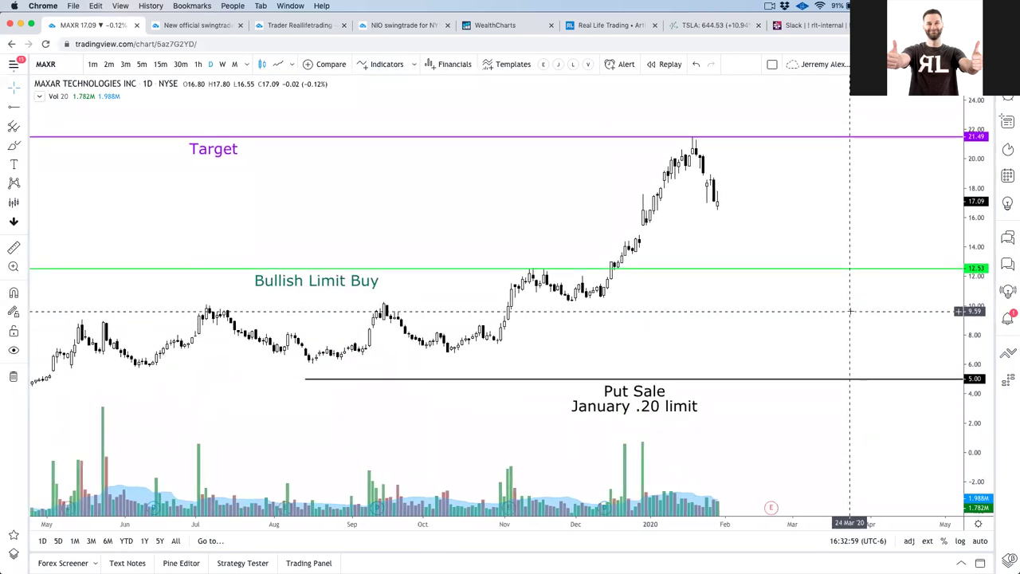
pyautogui.click(12, 378)
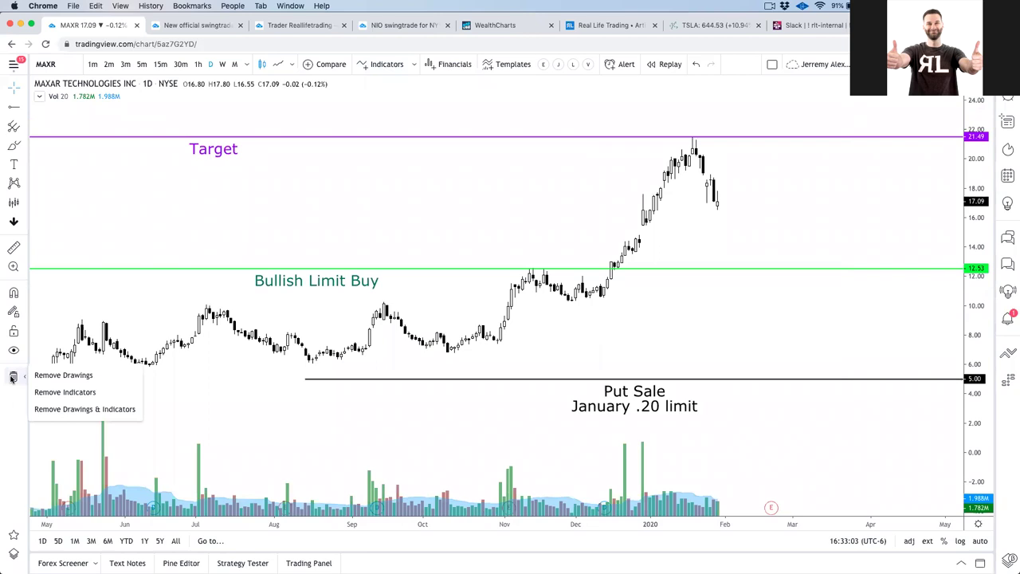
pyautogui.click(63, 375)
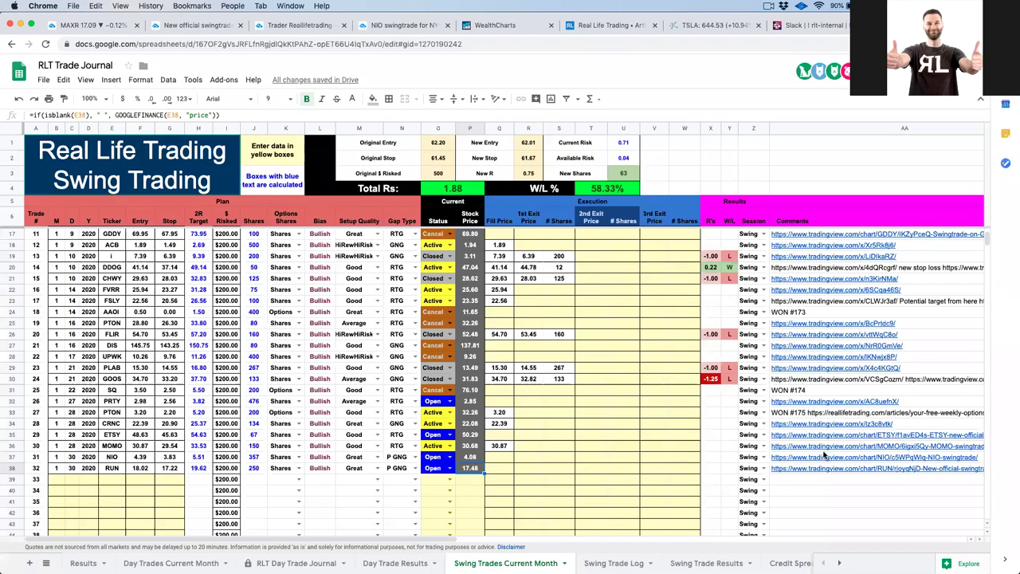
# - Open the NIO swingtrade idea linked in the comments of trade 31 in a new browser tab
pyautogui.click(823, 458)
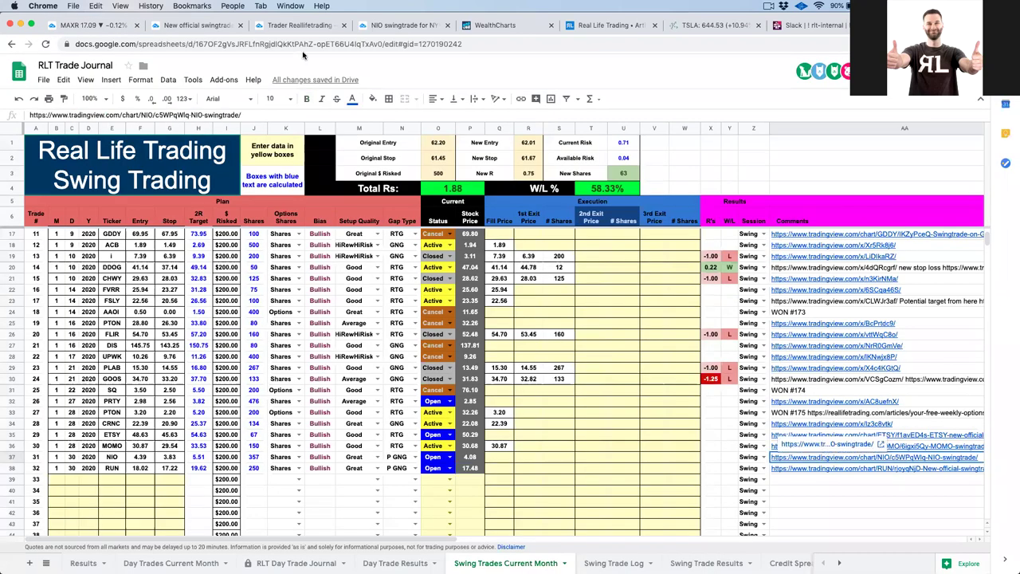
pyautogui.press('super+t')
pyautogui.write('https://www.tradingview.com/chart/NIO/c5WPqWlq-NIO-swingtrade/')
pyautogui.press('Return')
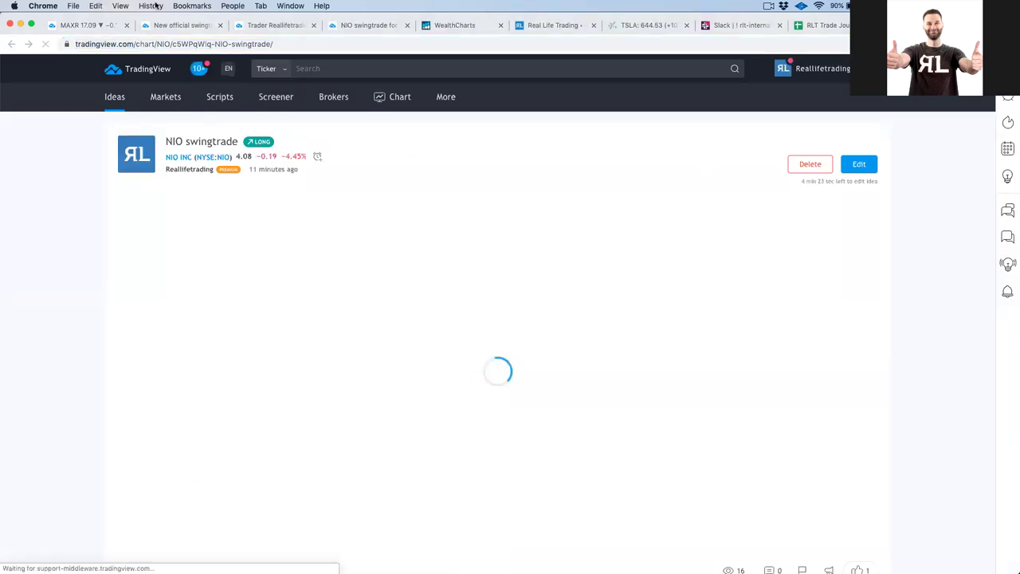
# - Return to the MAXR chart and load the CGC symbol on it
pyautogui.click(95, 28)
pyautogui.press('super+Tab')
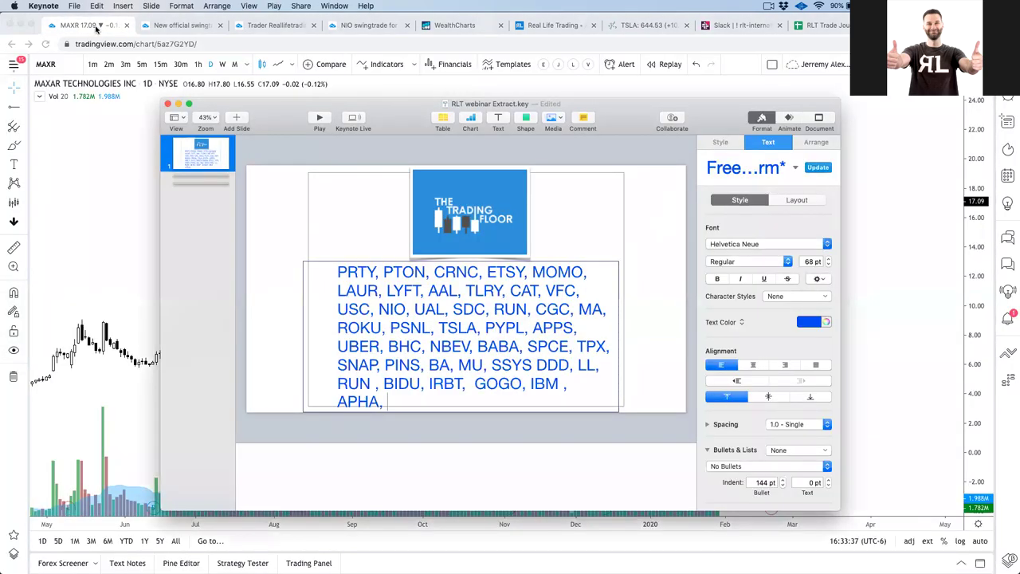
pyautogui.click(62, 72)
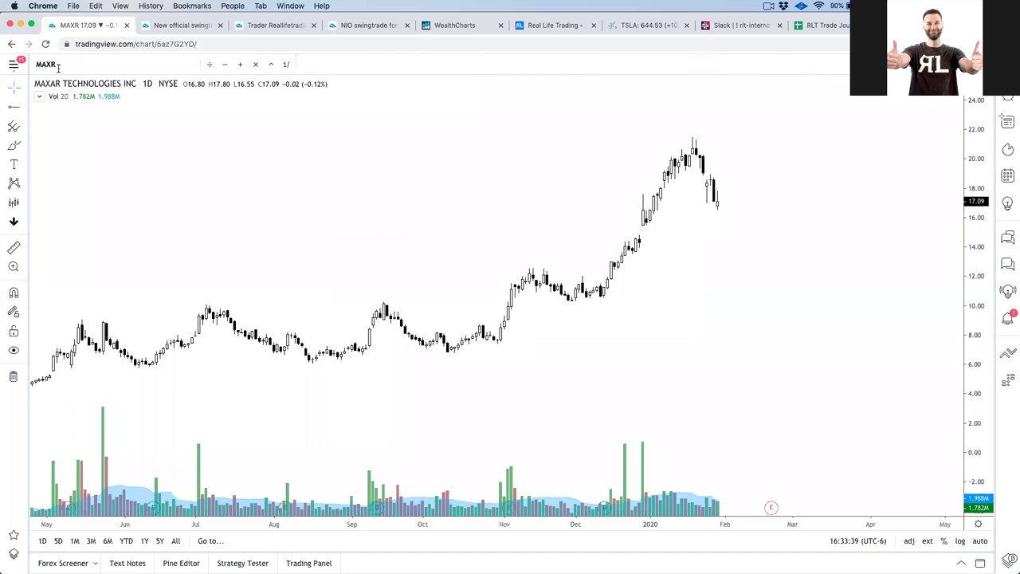
pyautogui.write('CGC')
pyautogui.press('Return')
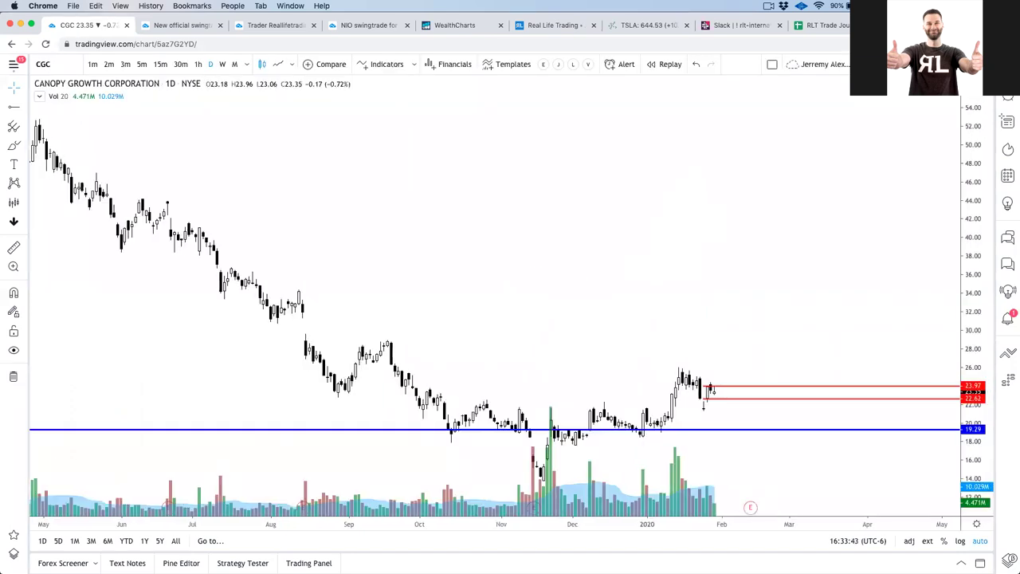
# - Apply the saved indicator template with the 10, 20 and 50 EMAs to the CGC chart and compress its price scale
pyautogui.scroll(5, 563, 228)
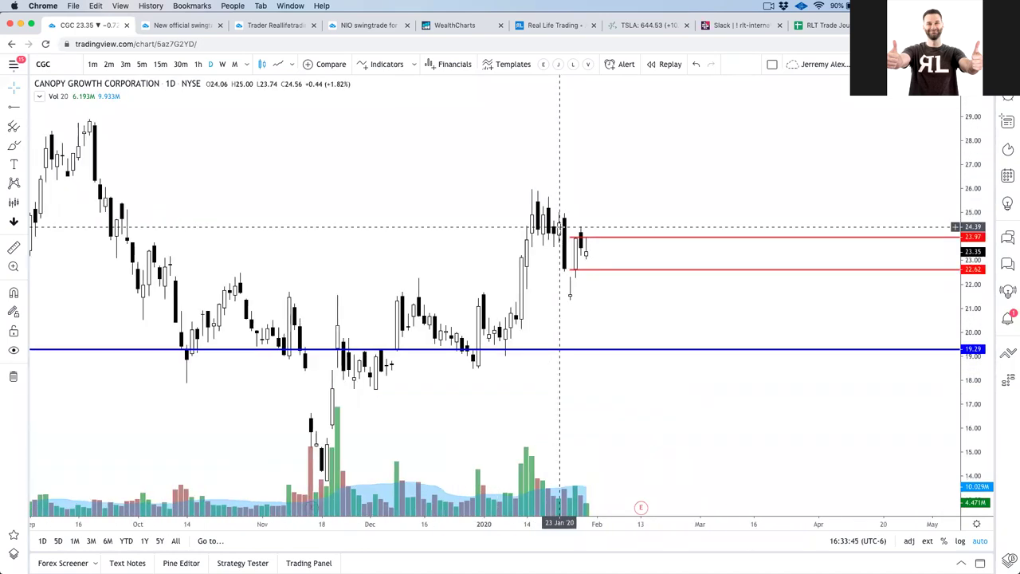
pyautogui.click(544, 65)
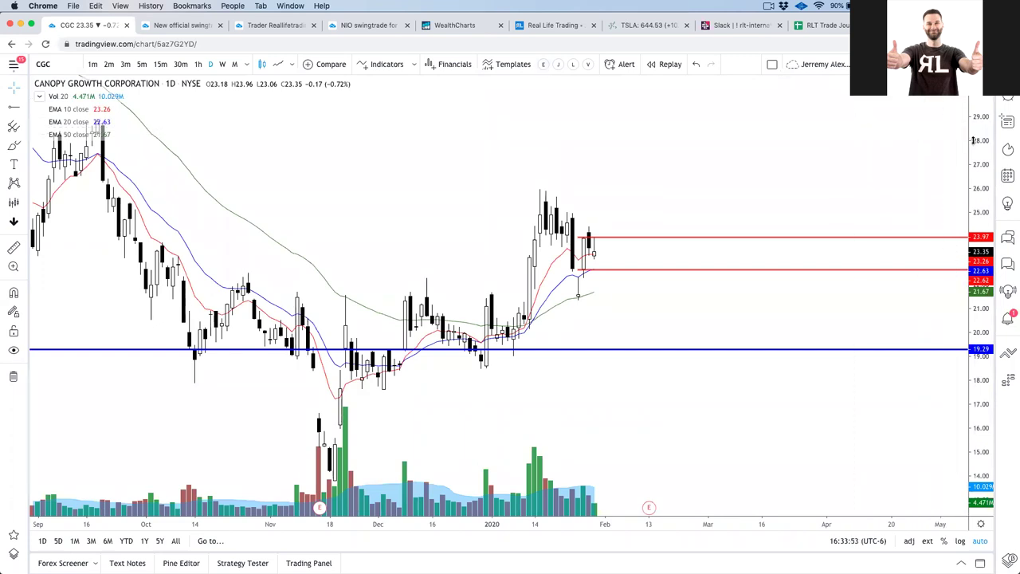
pyautogui.moveTo(979, 141); pyautogui.dragTo(979, 303)
pyautogui.moveTo(733, 375); pyautogui.dragTo(690, 341)
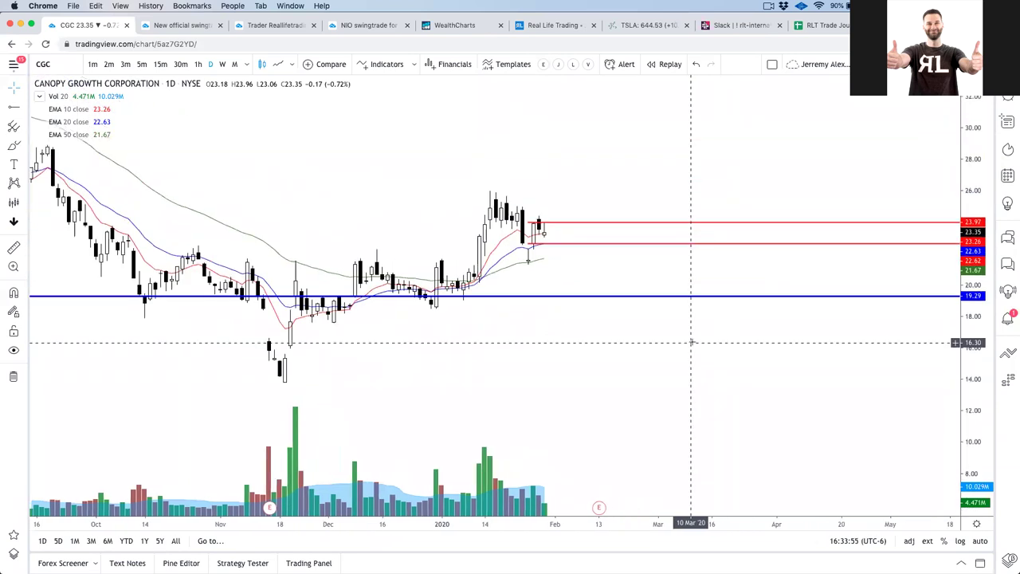
pyautogui.scroll(-2, 690, 341)
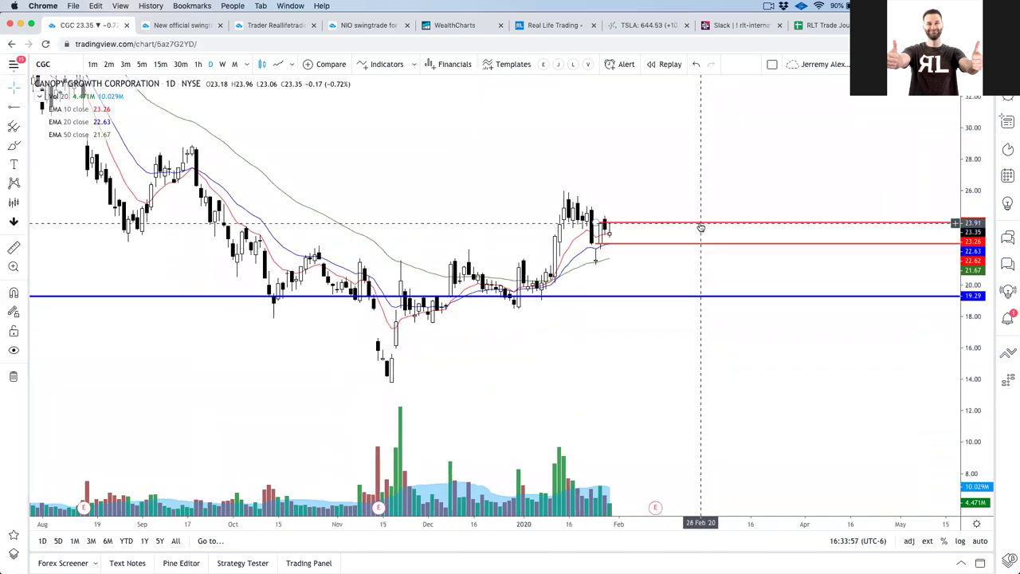
# - Delete the two red horizontal lines at 23.97 and 22.62 from the CGC chart
pyautogui.click(701, 225)
pyautogui.press('Delete')
pyautogui.click(699, 244)
pyautogui.press('Delete')
# - Load the ACB chart and frame the recent candles with the Bullish Stop Limit and Stop Loss Exit lines
pyautogui.click(43, 65)
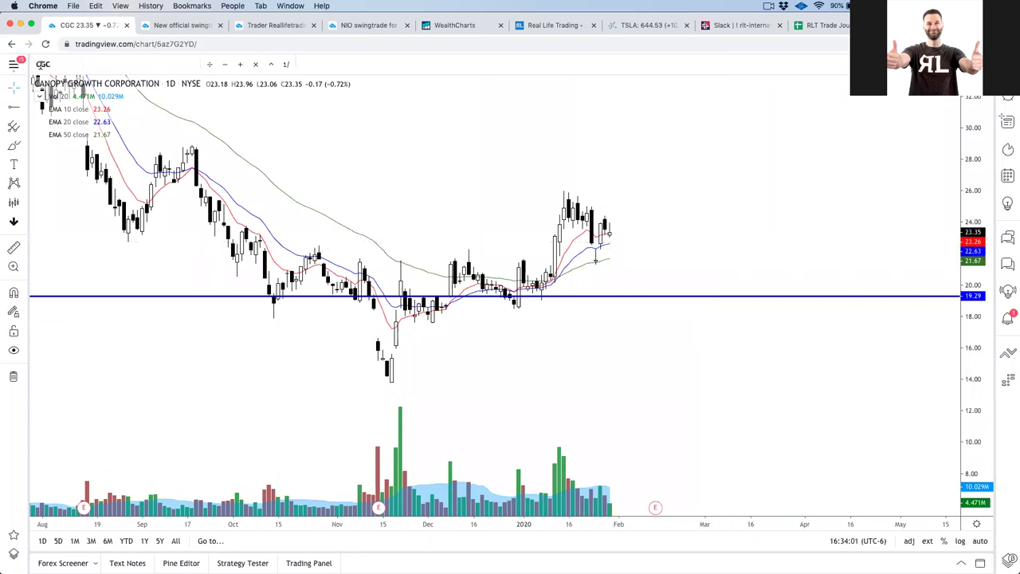
pyautogui.write('ACB')
pyautogui.press('Return')
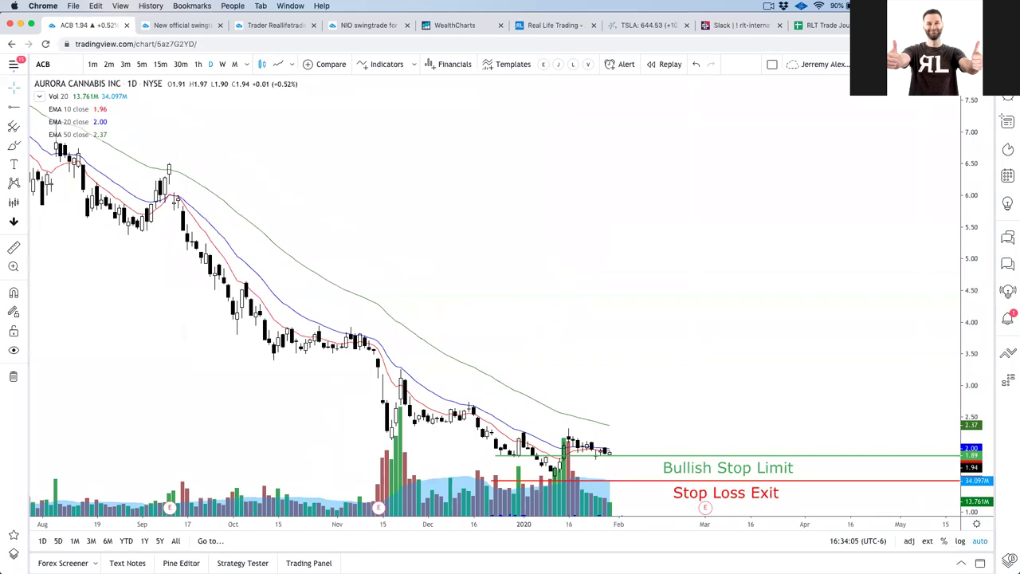
pyautogui.scroll(5, 586, 194)
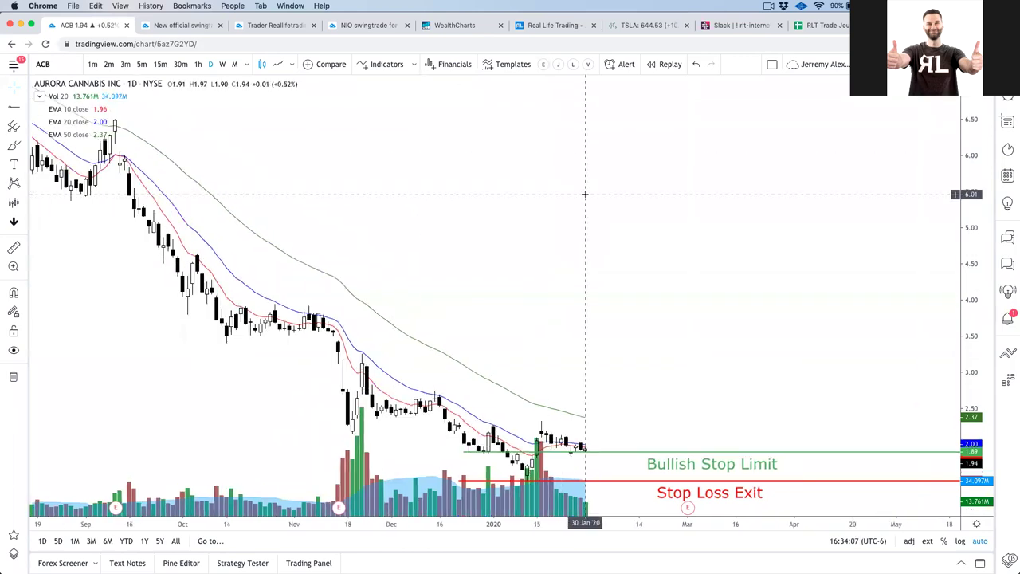
pyautogui.scroll(2, 586, 193)
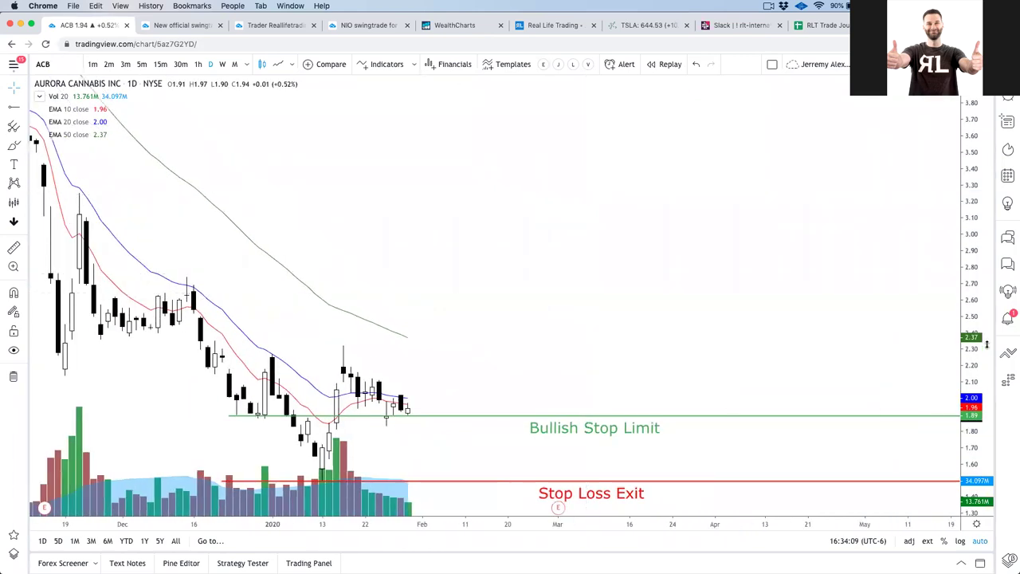
pyautogui.moveTo(783, 293); pyautogui.dragTo(698, 194)
pyautogui.hscroll(-5, 785, 250)
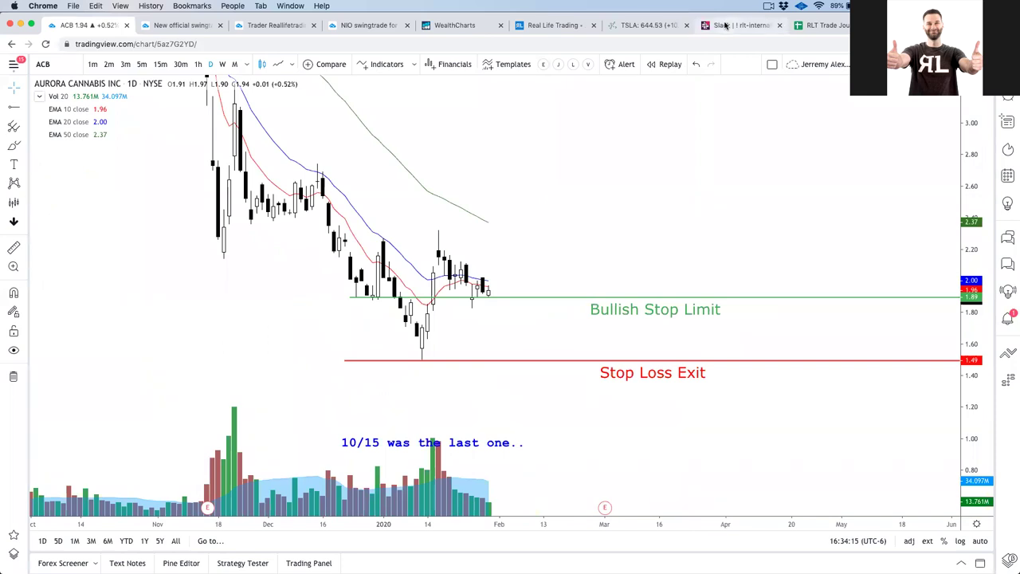
# - Detach the Slack tab from the browser window and move the "10/15 was the last one.." note above the ACB volume bars
pyautogui.moveTo(725, 26); pyautogui.dragTo(978, 550)
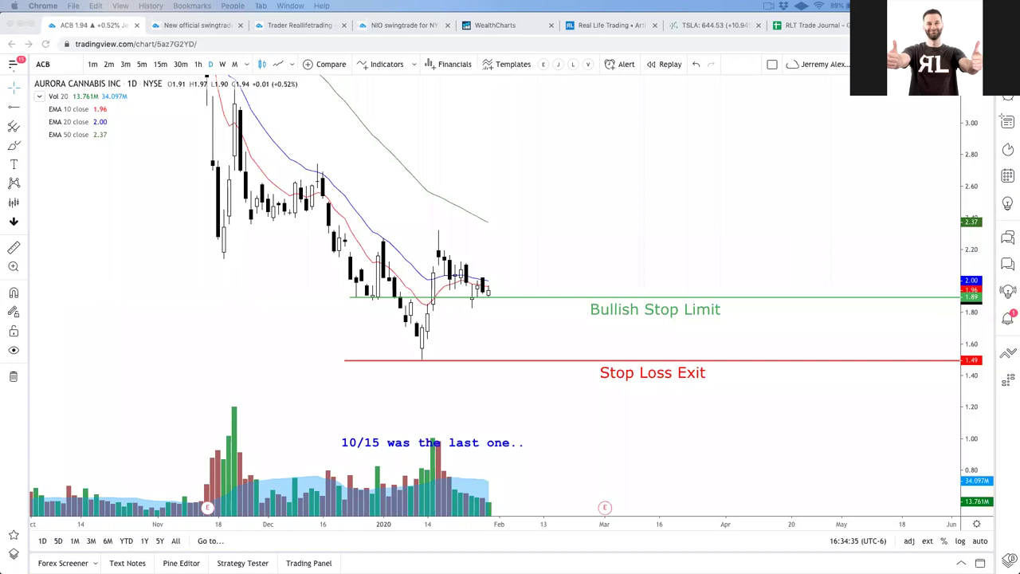
pyautogui.click(660, 223)
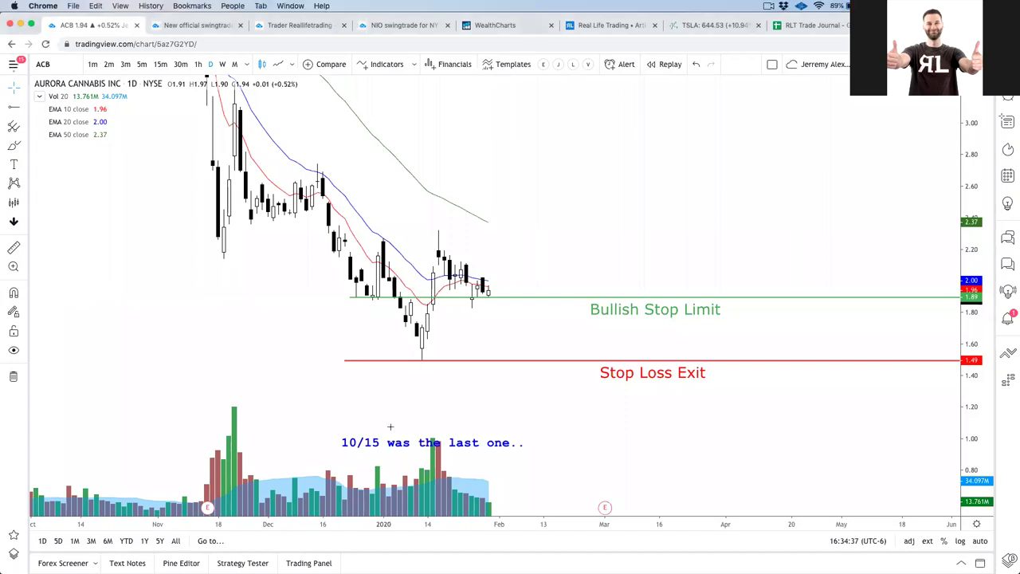
pyautogui.moveTo(374, 448); pyautogui.dragTo(423, 408)
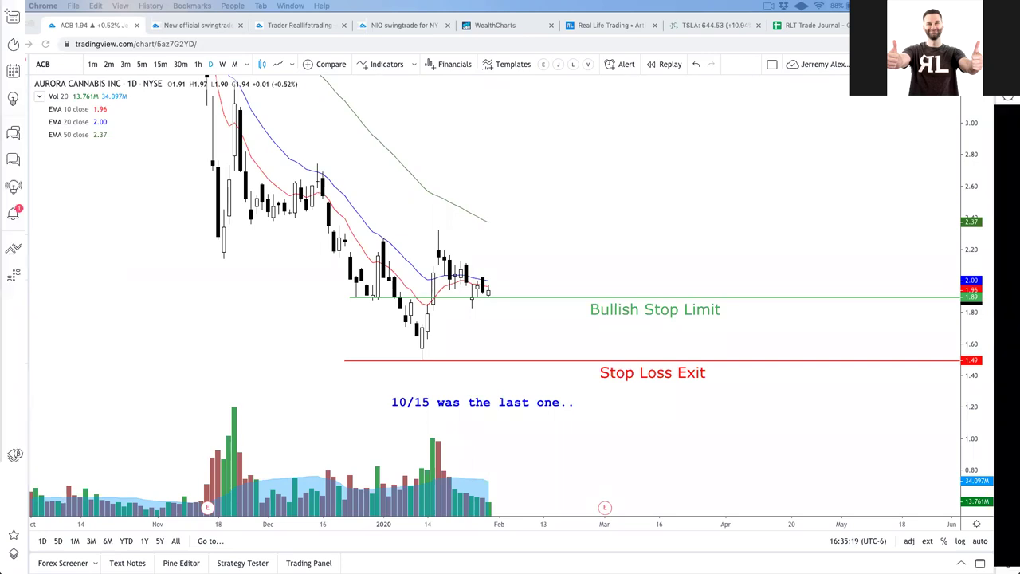
# - Present the Join RLT deck from slide 11, bracket the Morning Day Trade Room and Weekly Option Newsletter lines, and underline the regular yearly price
pyautogui.press('super+Tab')
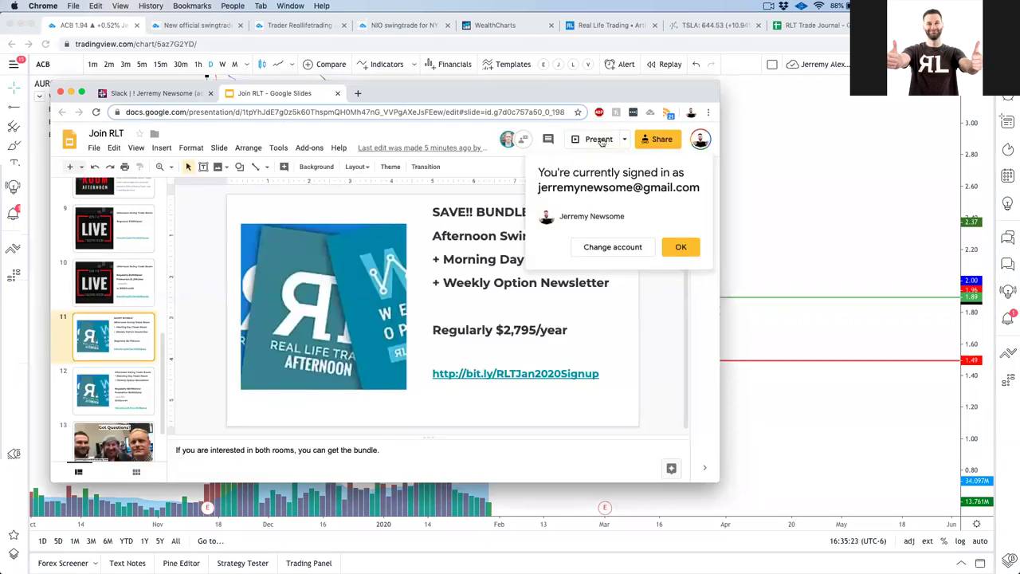
pyautogui.click(601, 140)
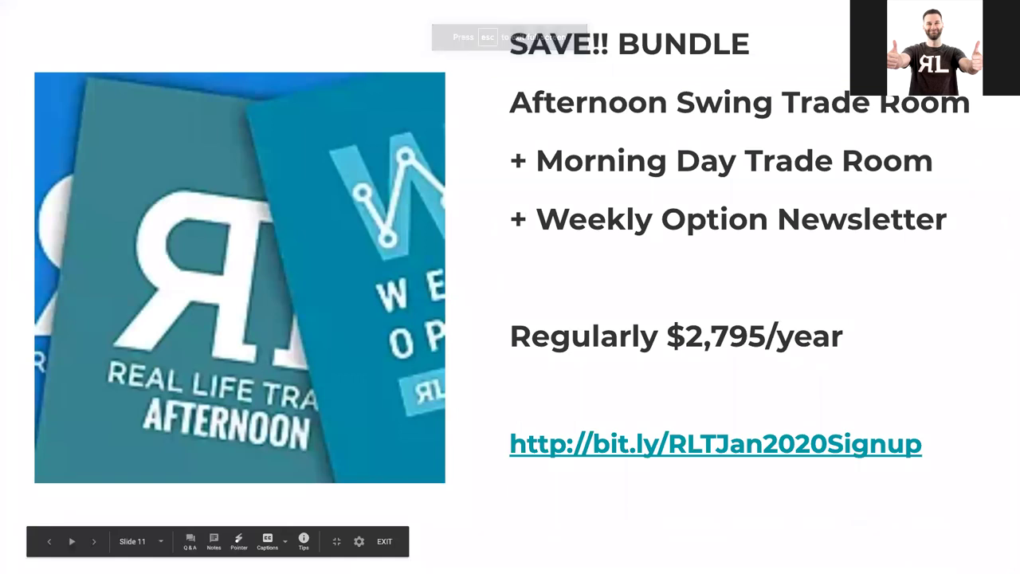
pyautogui.moveTo(525, 139)
pyautogui.mouseDown()
pyautogui.moveTo(473, 160)
pyautogui.moveTo(522, 241)
pyautogui.moveTo(533, 240)
pyautogui.mouseUp()
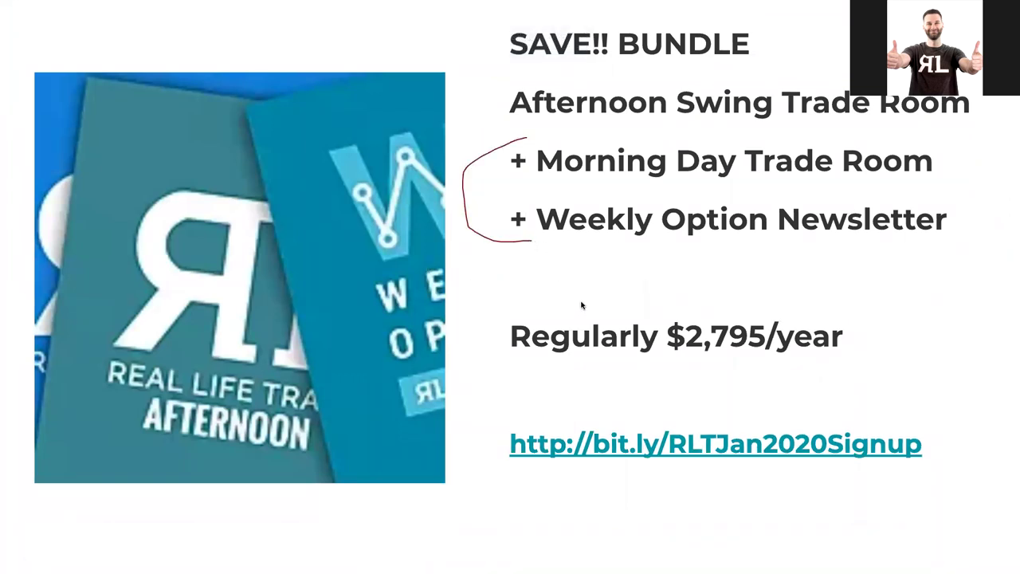
pyautogui.moveTo(512, 351); pyautogui.dragTo(781, 343)
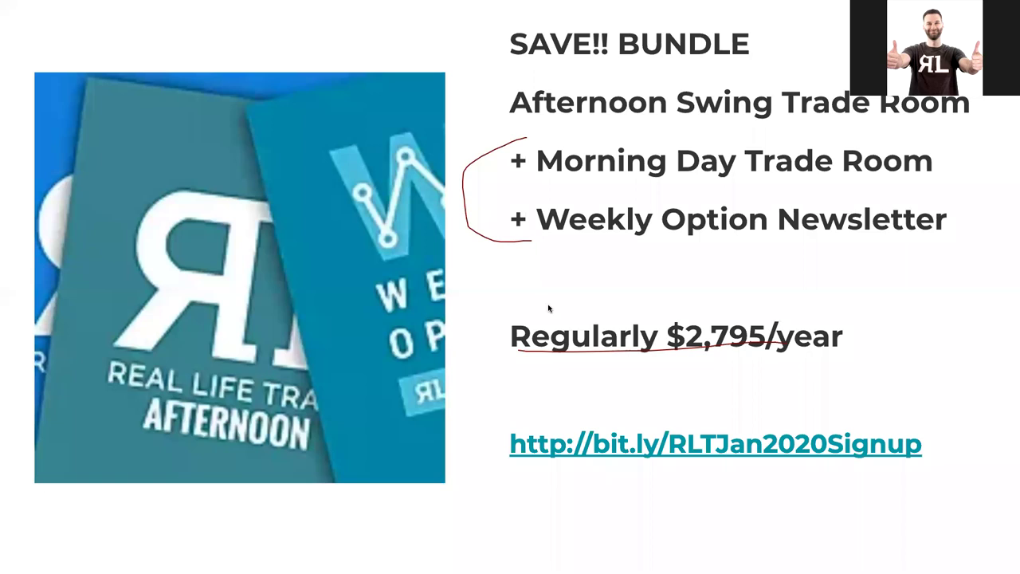
# - Advance to the bundle promotion slide and erase the drawn annotations
pyautogui.press('Right')
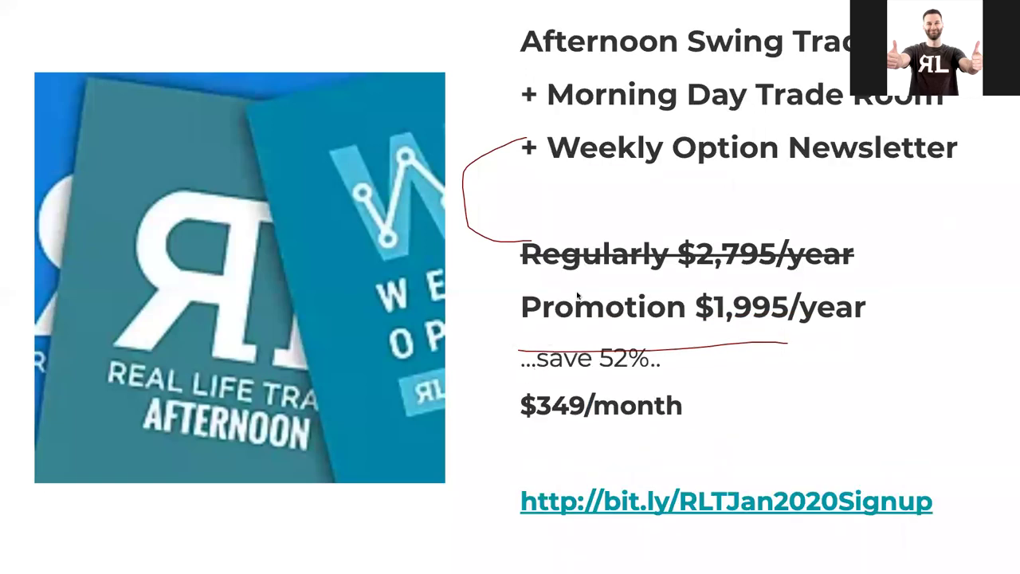
pyautogui.press('e')
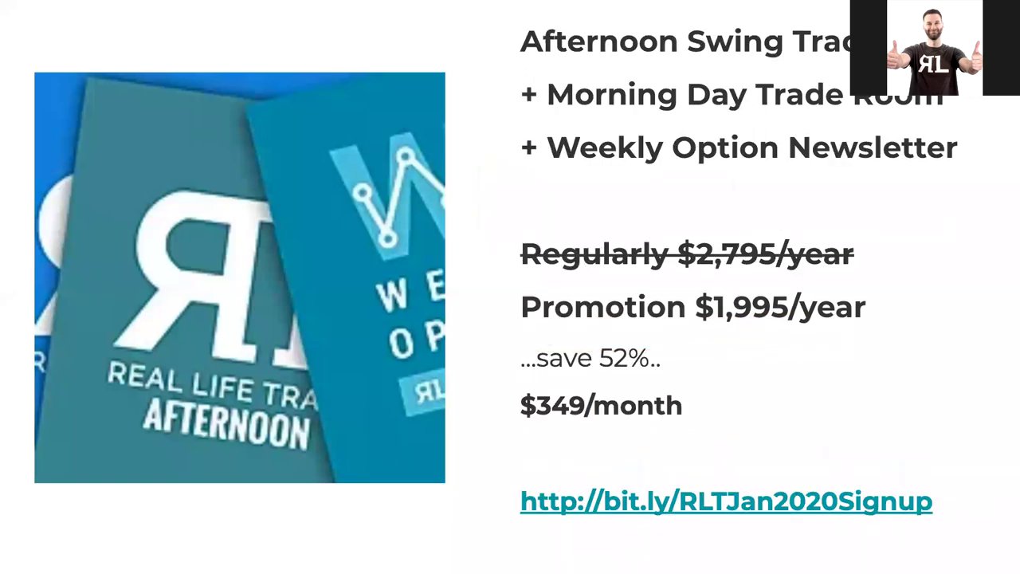
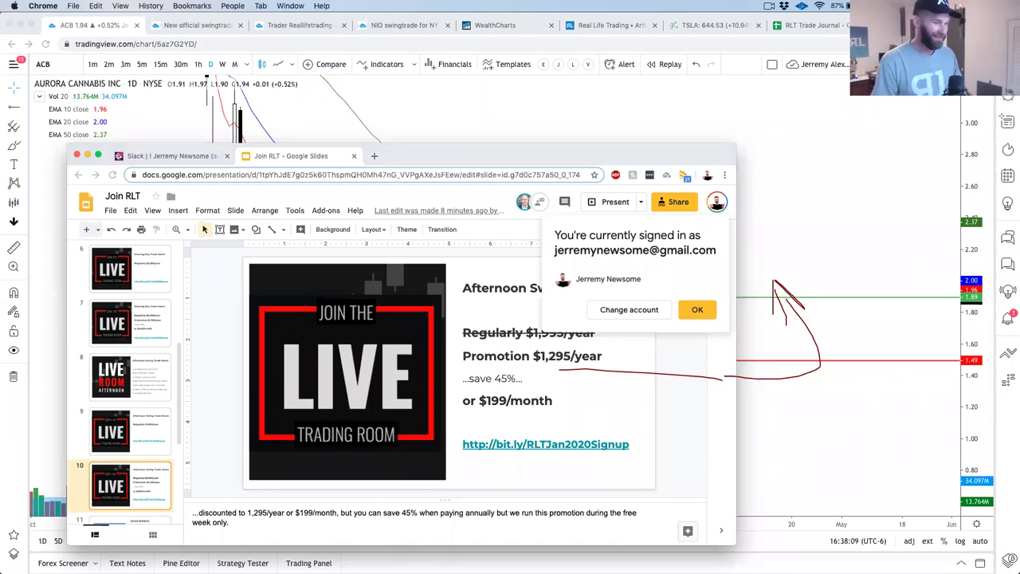
# - Return to the ACB chart, bring up the Keynote ticker list, and load the MA symbol on the chart
pyautogui.click(489, 114)
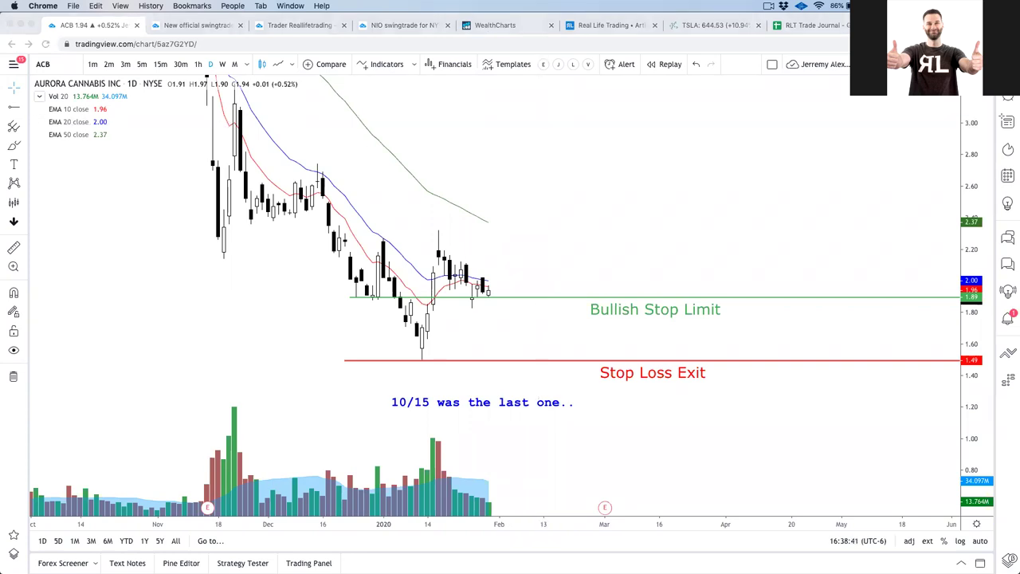
pyautogui.press('super+Tab')
pyautogui.moveTo(389, 122); pyautogui.dragTo(368, 99)
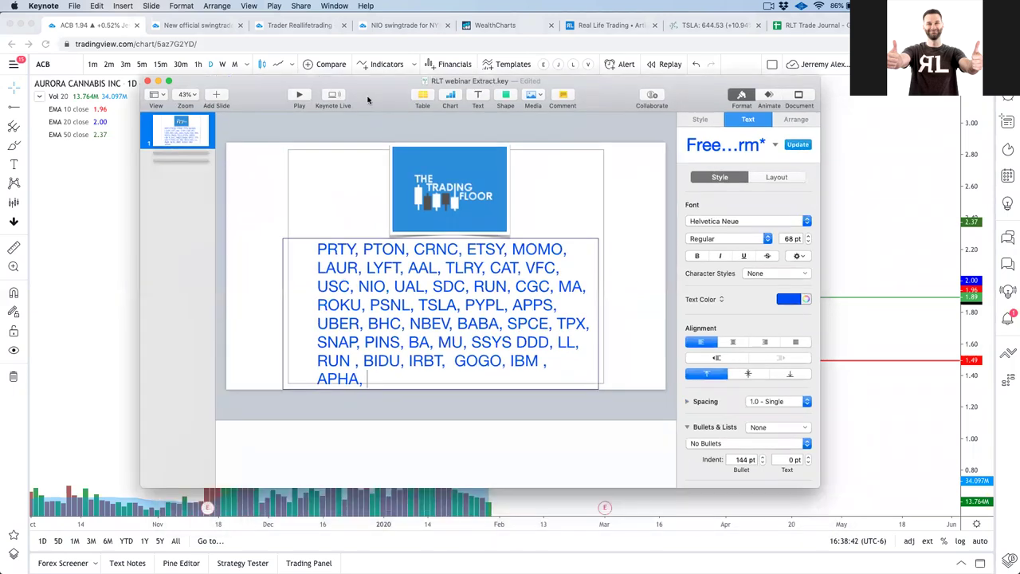
pyautogui.click(50, 67)
pyautogui.write('MA')
pyautogui.press('Return')
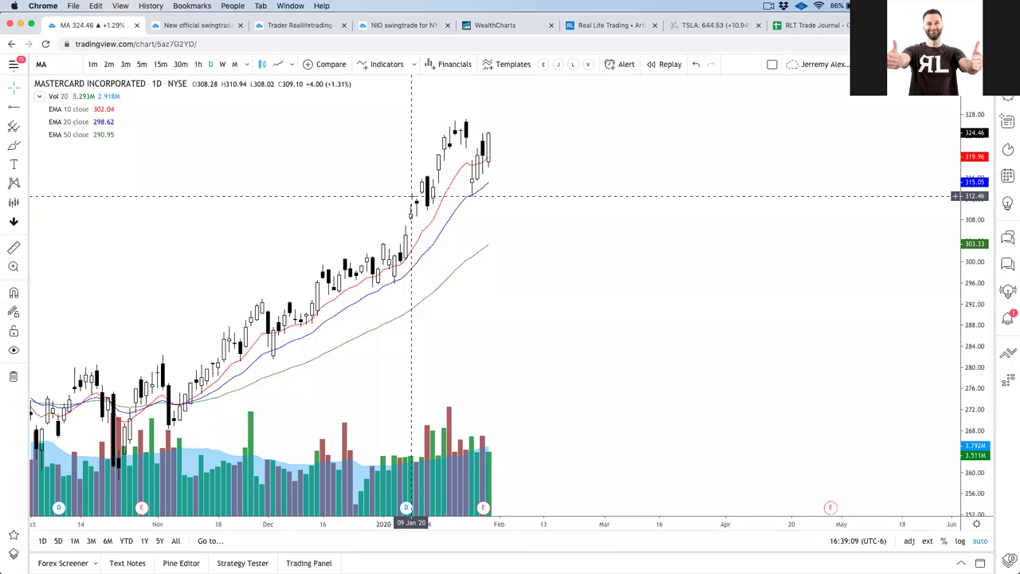
# - Switch the Mastercard chart to the weekly timeframe with an auto-fitted price scale and examine the trend back to 2014
pyautogui.moveTo(985, 339); pyautogui.dragTo(982, 396)
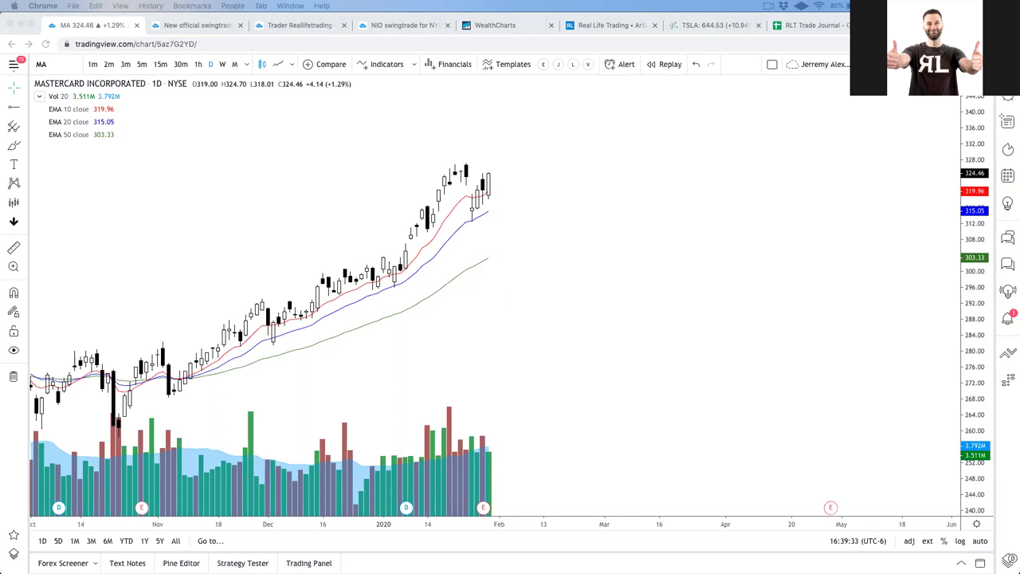
pyautogui.click(436, 199)
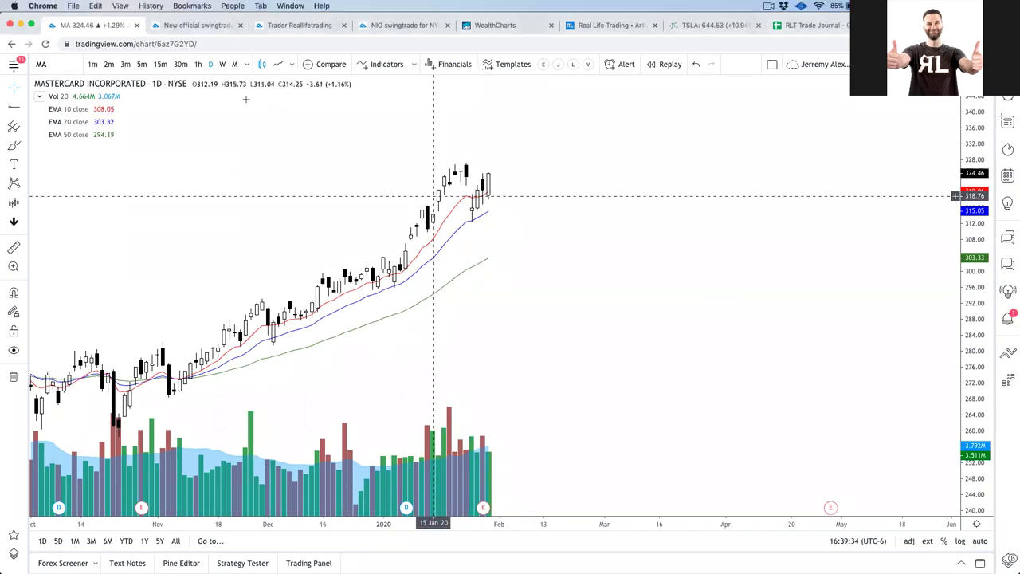
pyautogui.click(222, 64)
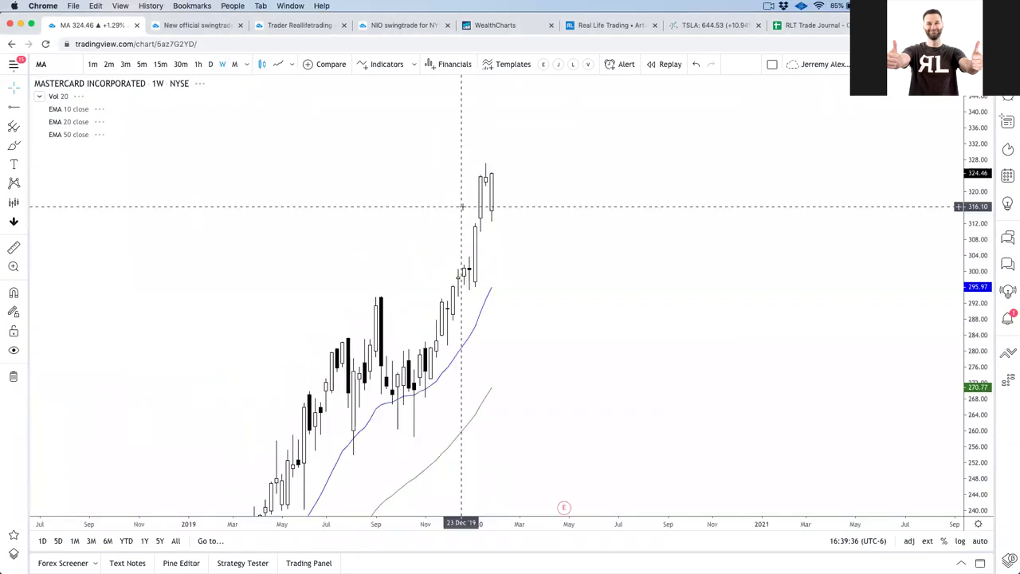
pyautogui.scroll(-5, 463, 206)
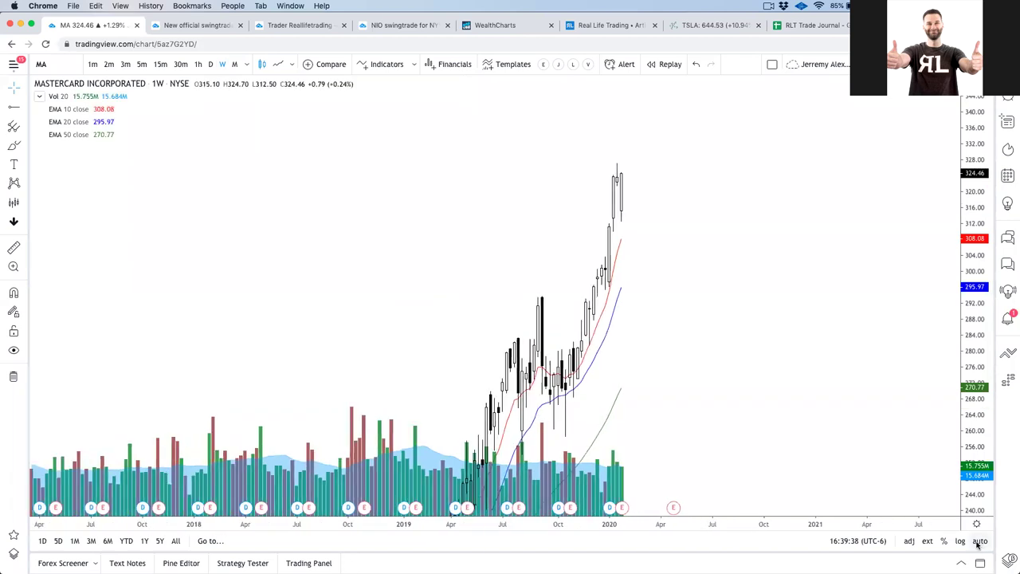
pyautogui.scroll(-5, 745, 366)
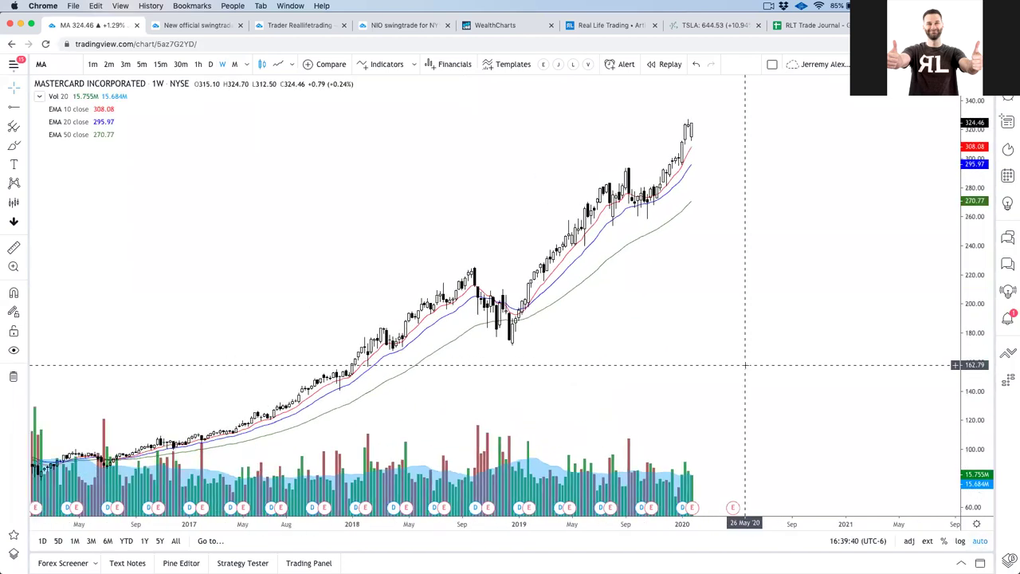
pyautogui.scroll(-3, 745, 366)
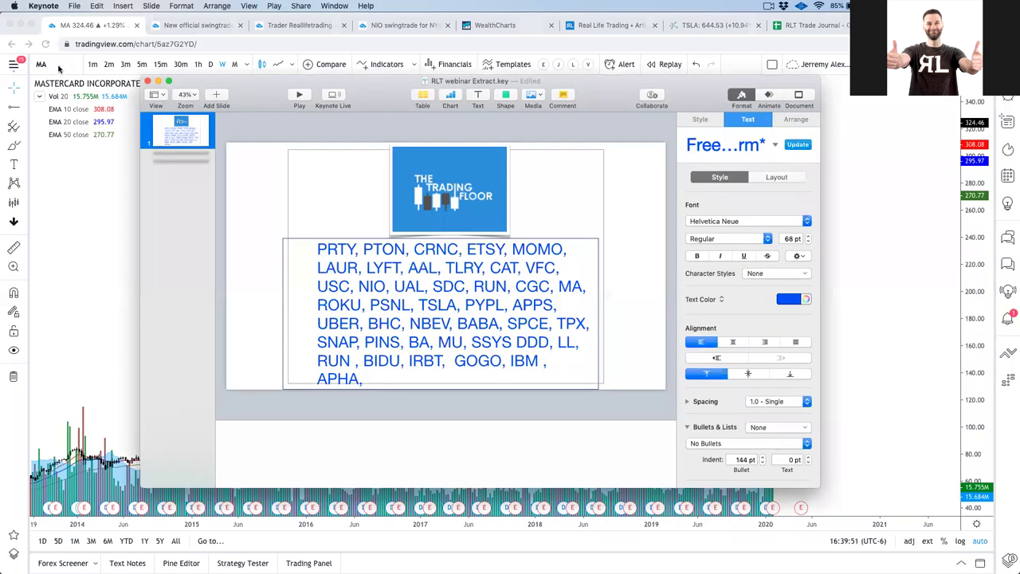
# - Load the ROKU symbol on the chart and set the timeframe to daily
pyautogui.click(58, 69)
pyautogui.write('ROKU')
pyautogui.press('Return')
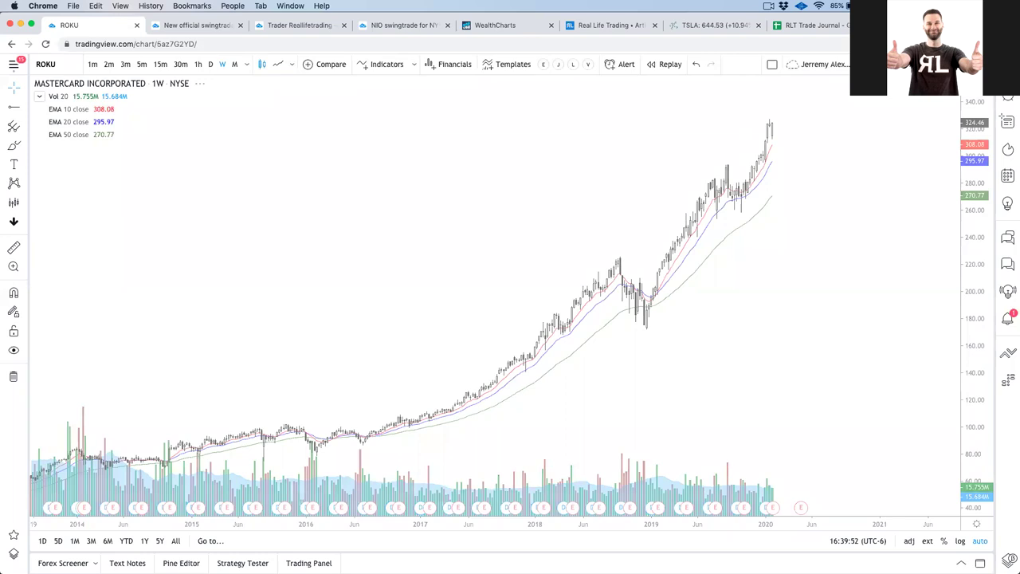
pyautogui.click(212, 64)
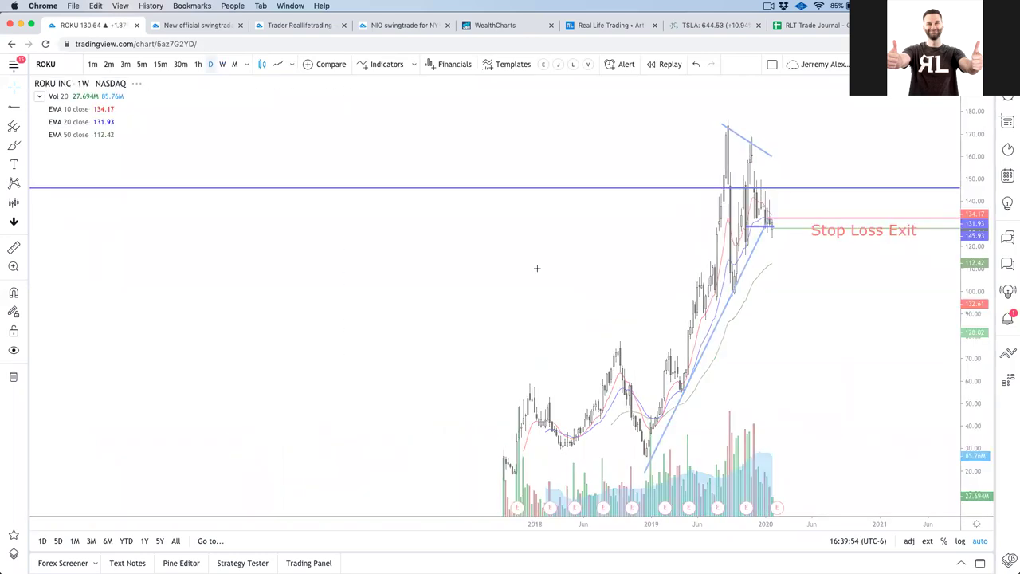
# - Apply the saved L template with the 100 and 200 moving averages to the ROKU daily chart
pyautogui.scroll(3, 560, 123)
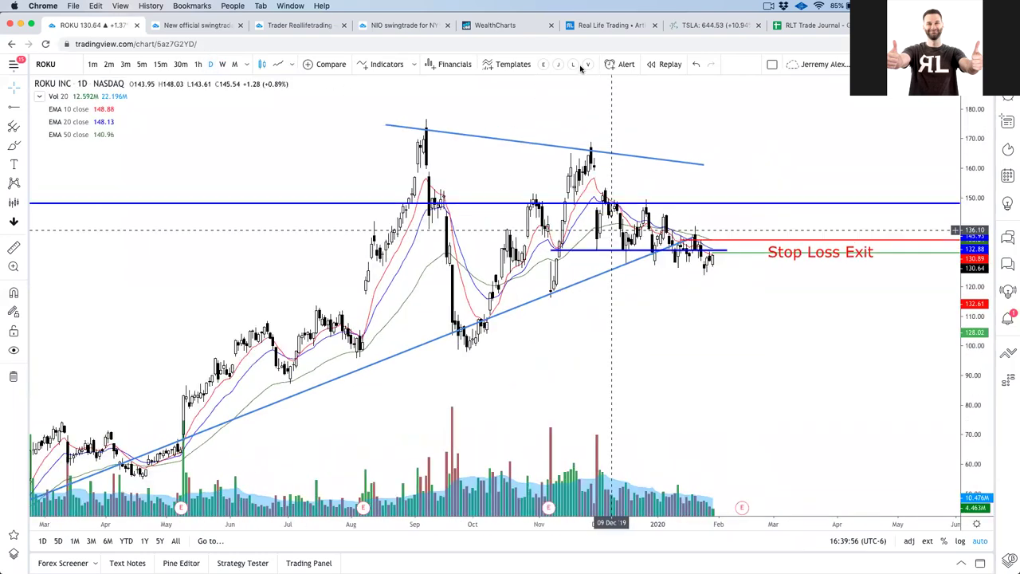
pyautogui.click(572, 68)
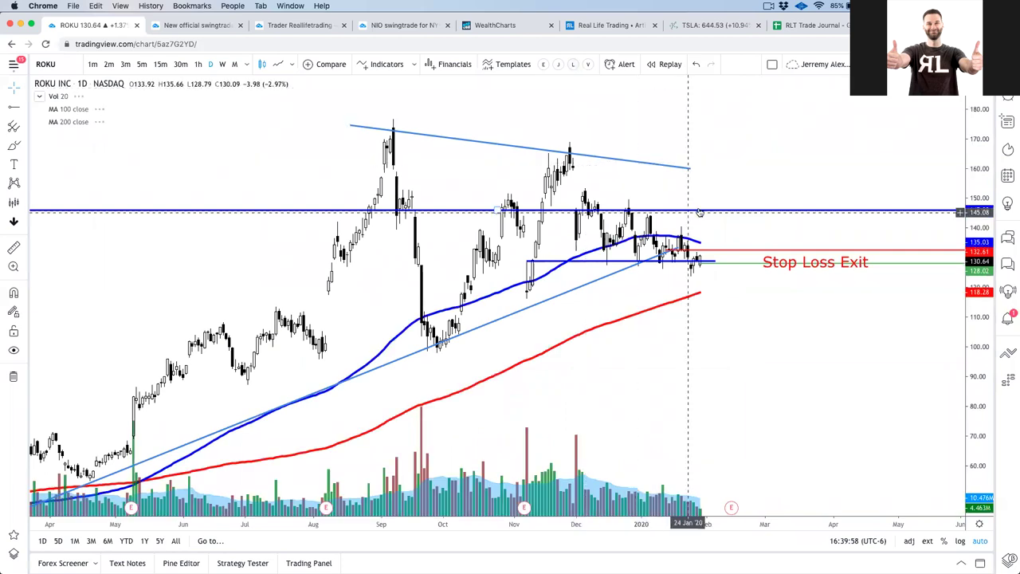
pyautogui.scroll(3, 826, 260)
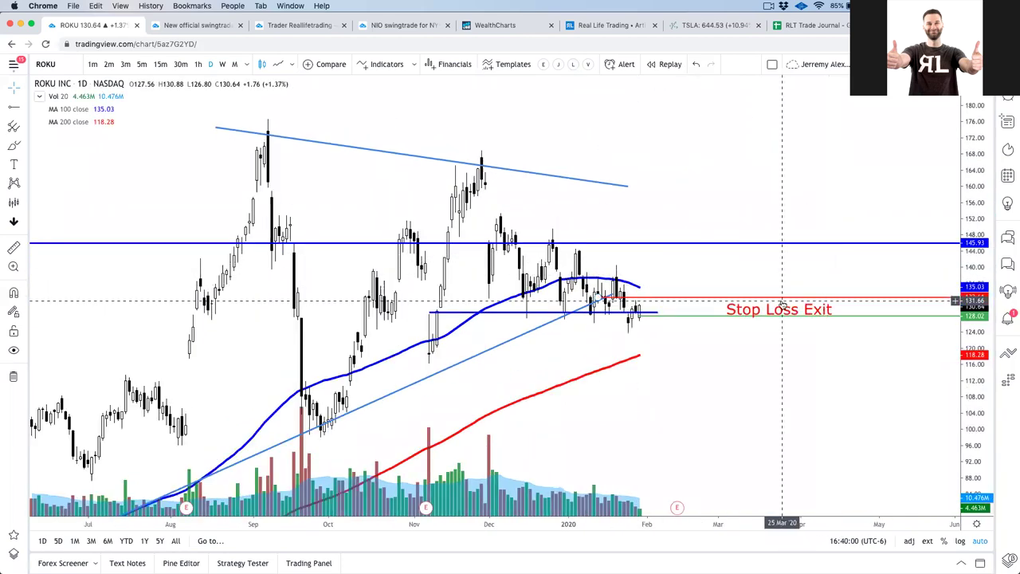
# - Delete the Stop Loss Exit ray, the green ray and the short blue support line near ROKU's latest candles
pyautogui.press('Delete')
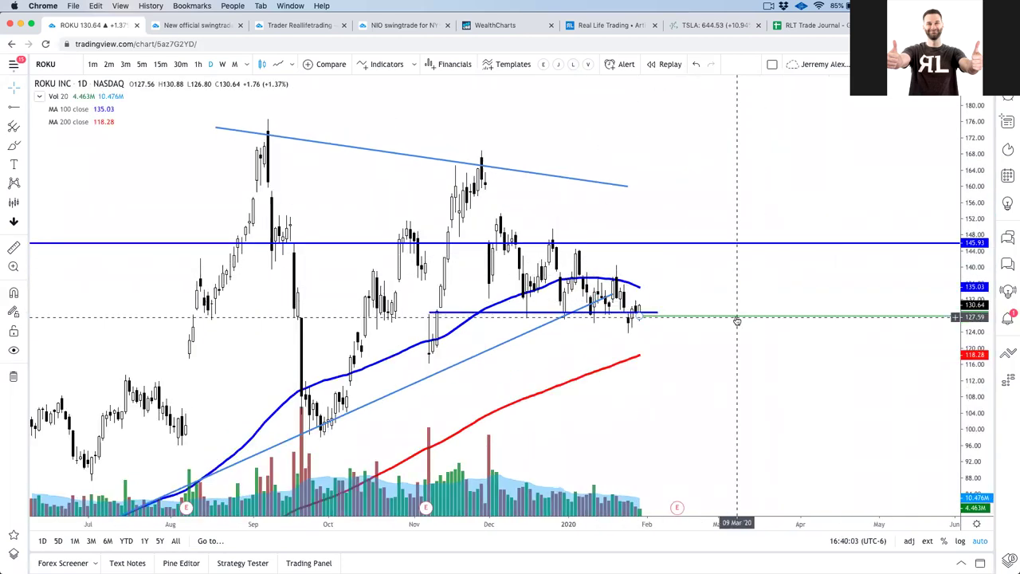
pyautogui.click(652, 312)
pyautogui.press('Delete')
pyautogui.hscroll(-2, 808, 292)
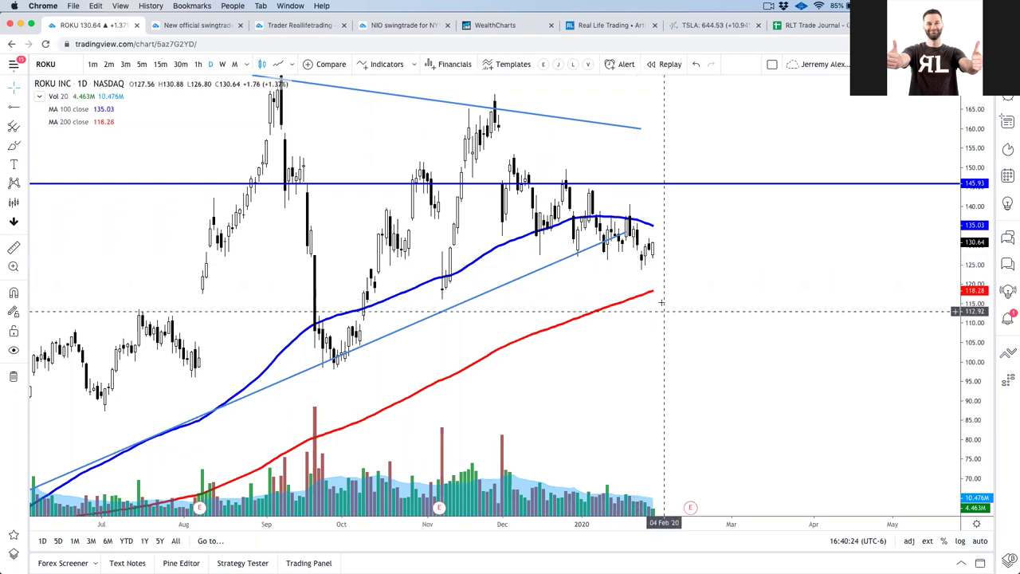
pyautogui.scroll(-1, 666, 301)
pyautogui.scroll(-2, 666, 301)
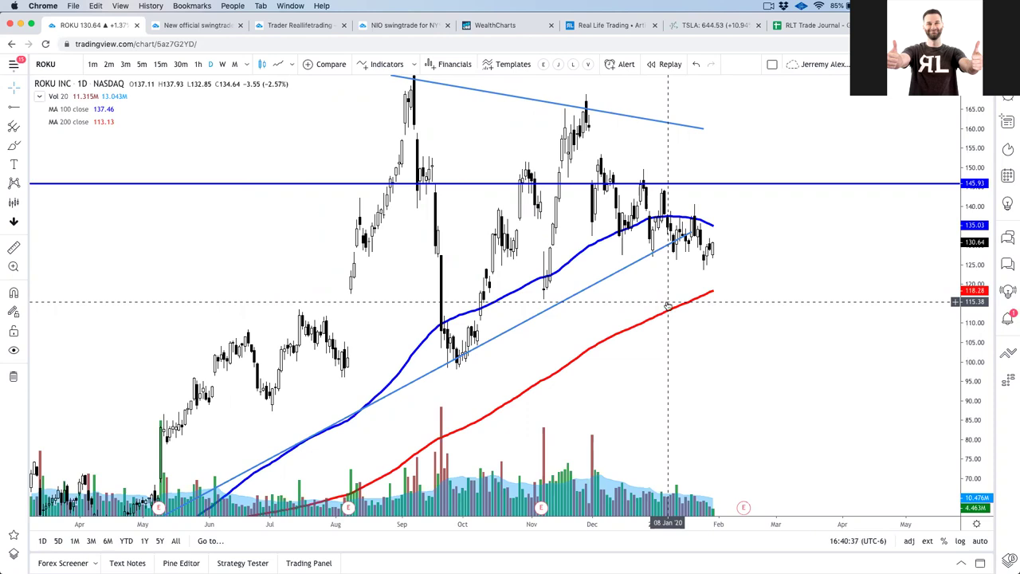
# - Check the Keynote ticker list, return to TradingView, and load the PSNL symbol on the chart
pyautogui.press('super+Tab')
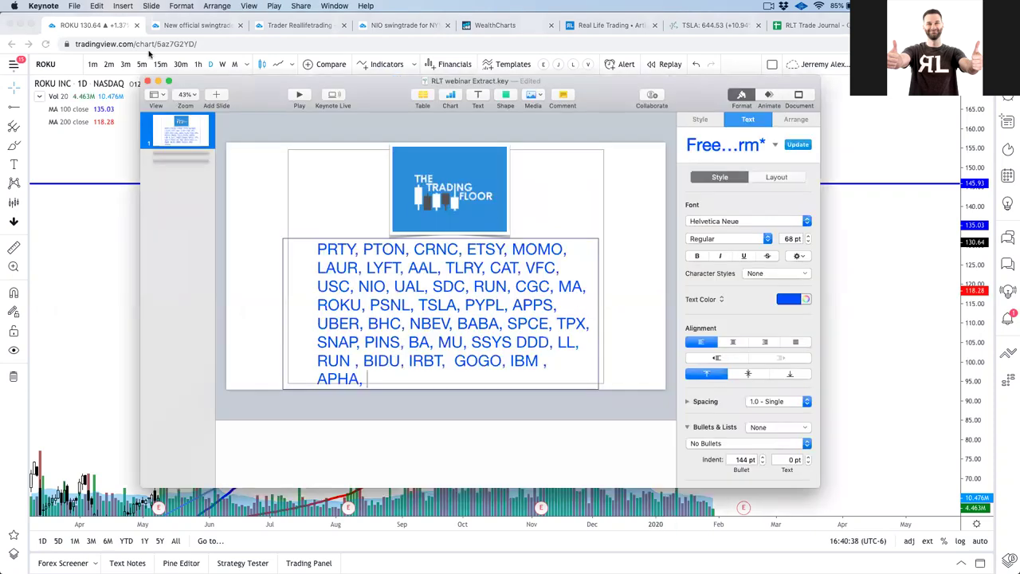
pyautogui.click(65, 70)
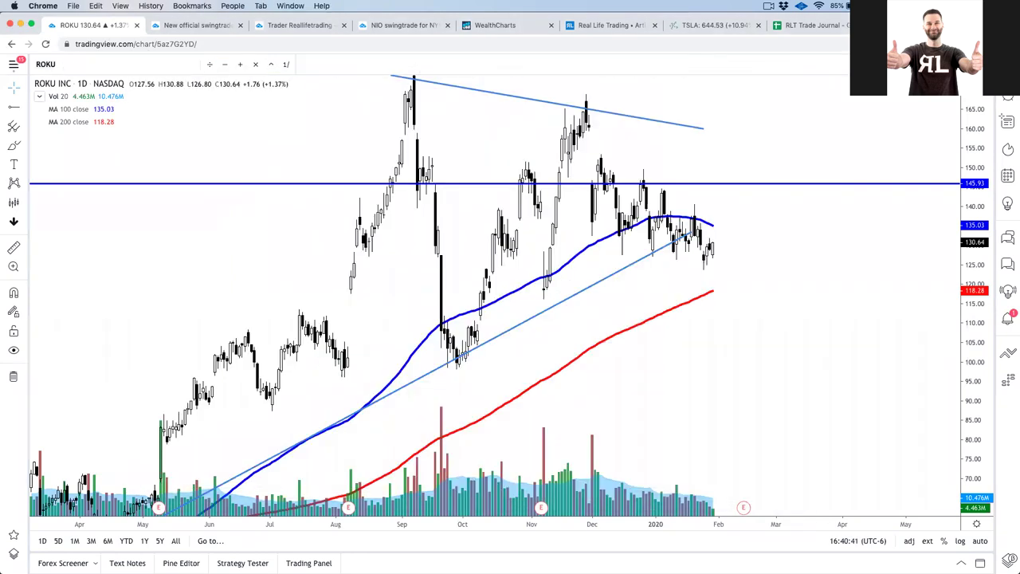
pyautogui.write('PSNL')
pyautogui.press('Return')
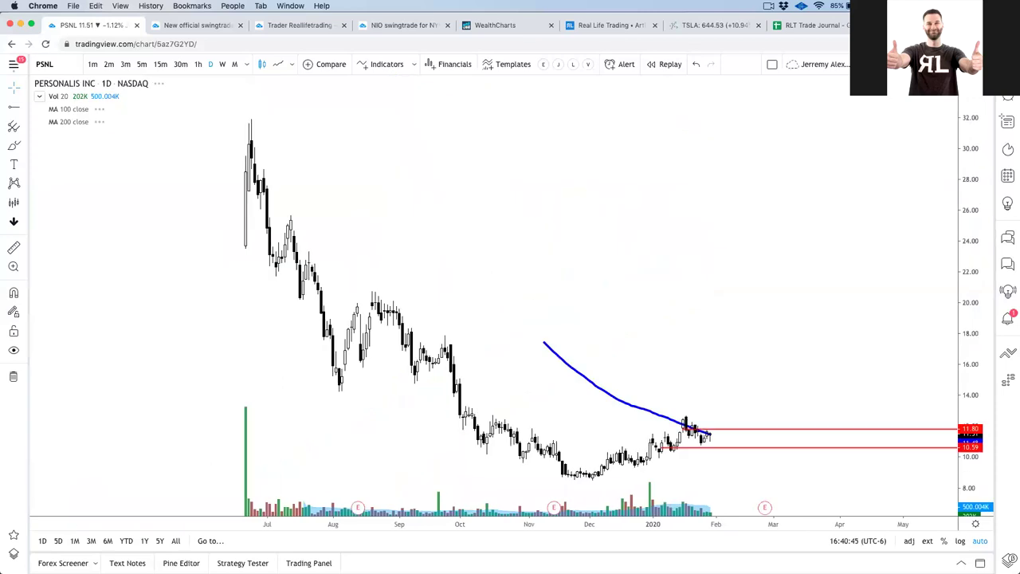
pyautogui.scroll(3, 643, 173)
pyautogui.scroll(2, 643, 172)
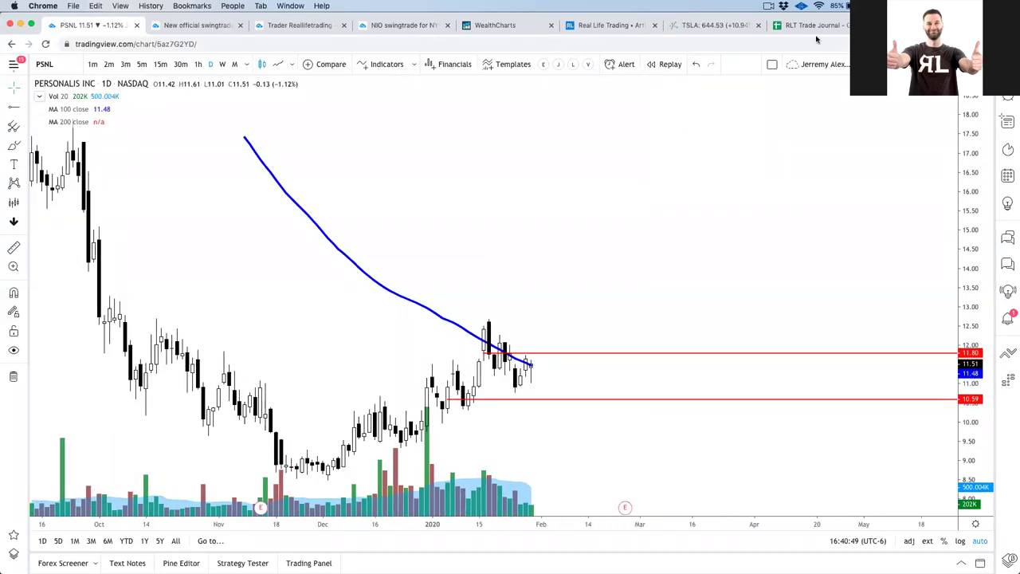
# - Open finviz.com in a new browser tab and look up the PSNL ticker
pyautogui.press('super+t')
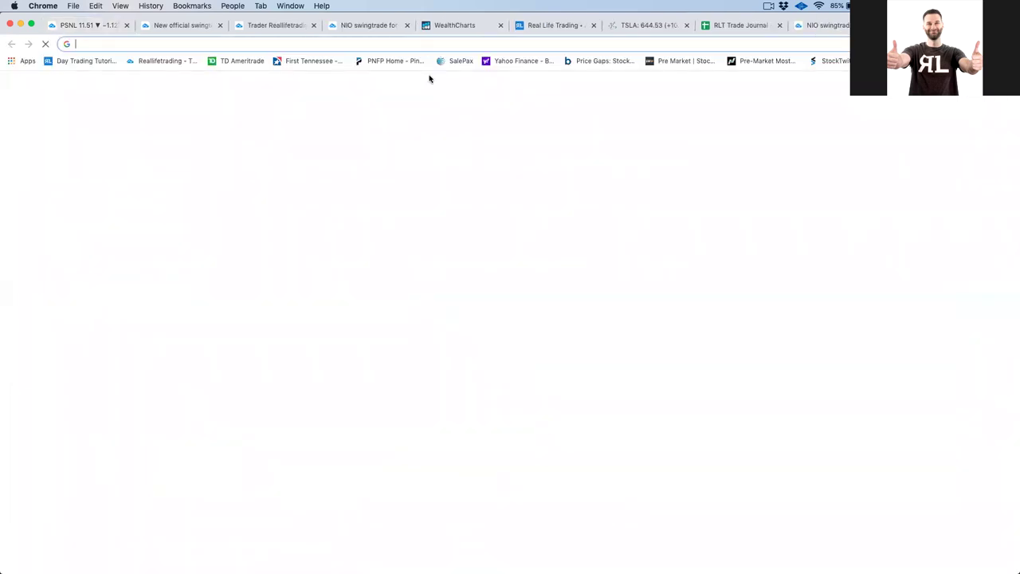
pyautogui.write('fin')
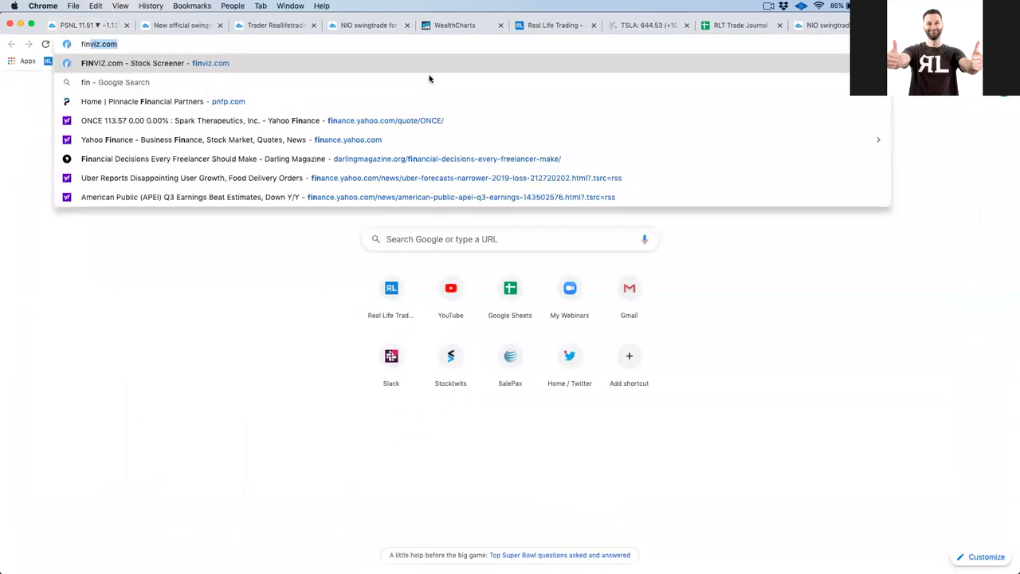
pyautogui.press('Return')
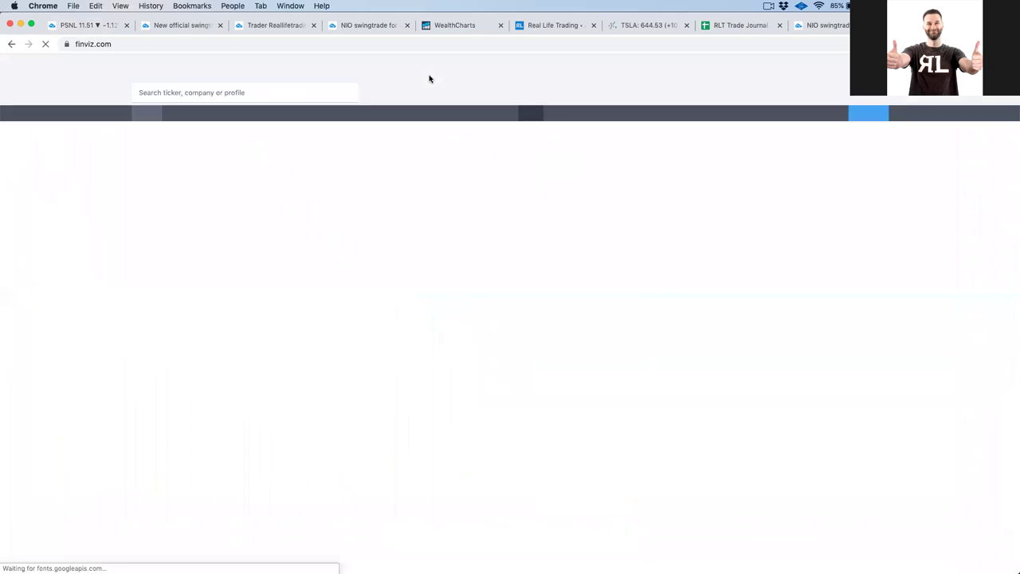
pyautogui.click(190, 94)
pyautogui.write('psnl')
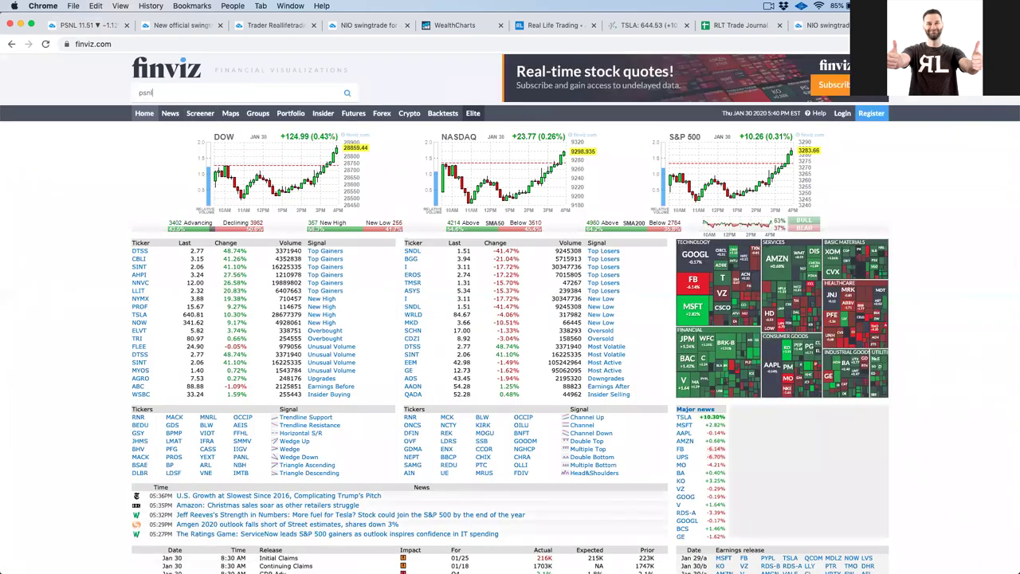
pyautogui.press('Return')
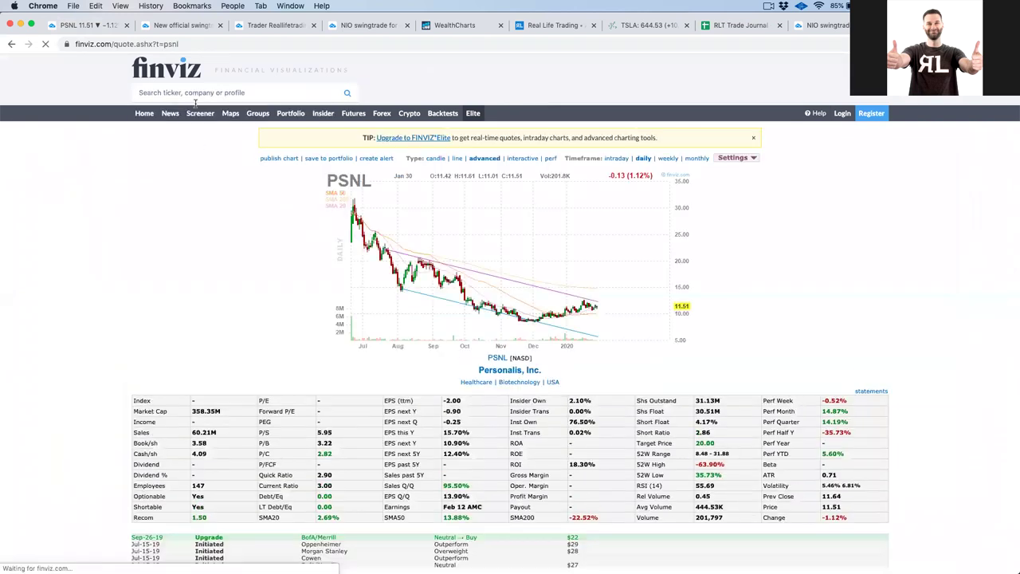
# - Examine Personalis's sales, quarterly sales growth and institutional ownership in the fundamentals table, highlighting the figures
pyautogui.scroll(-2, 162, 145)
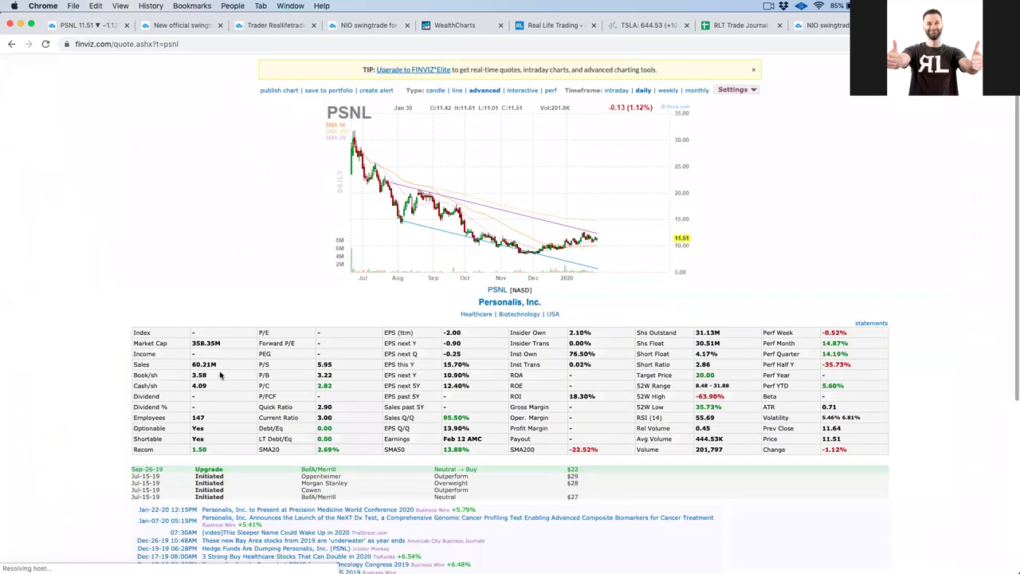
pyautogui.moveTo(231, 367); pyautogui.dragTo(188, 364)
pyautogui.moveTo(443, 417); pyautogui.dragTo(385, 422)
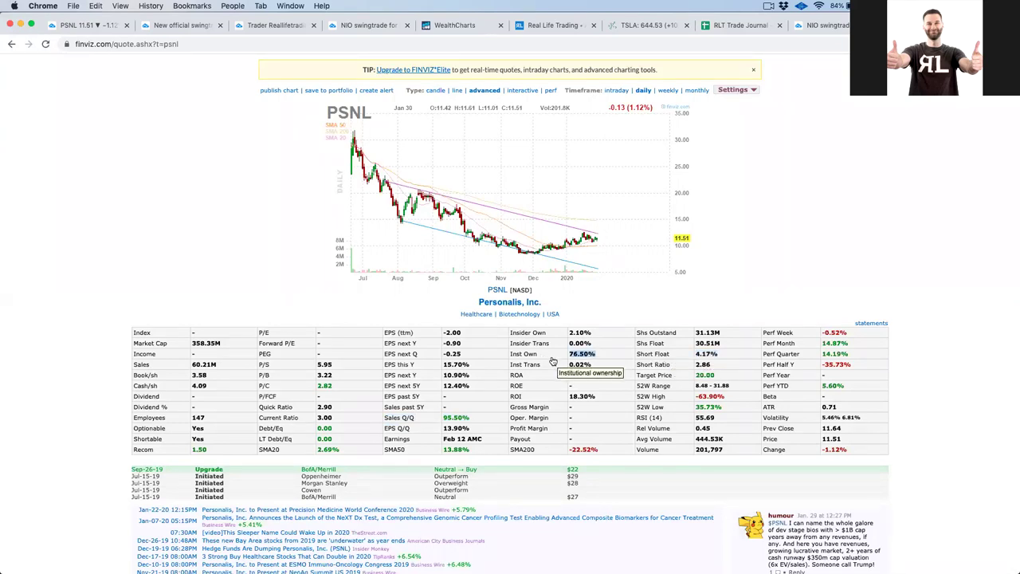
# - Return to the TradingView PSNL chart, review the wider downtrend, and briefly show the watchlist and alongside stock details
pyautogui.click(70, 33)
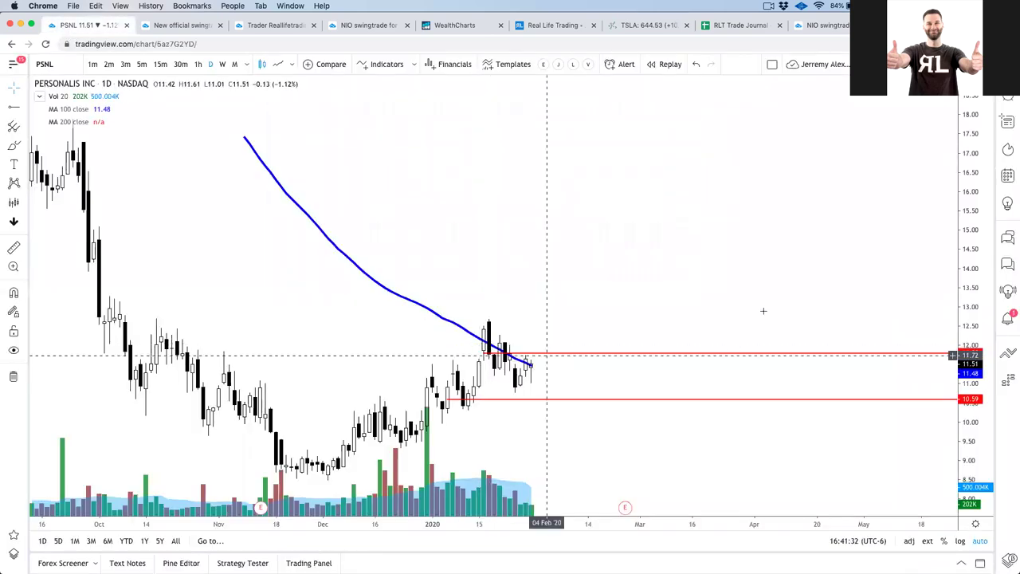
pyautogui.scroll(-4, 631, 357)
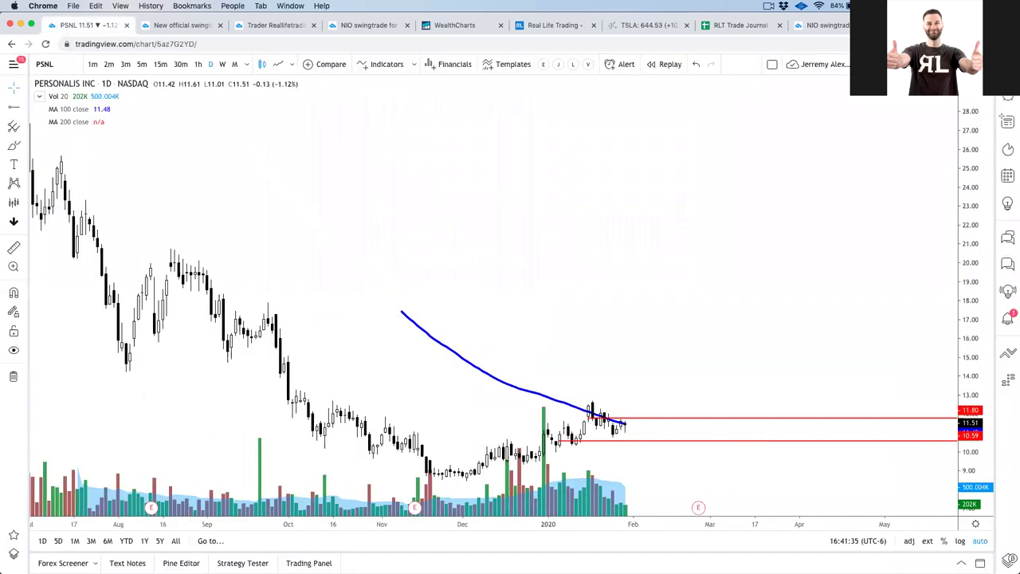
pyautogui.click(1006, 120)
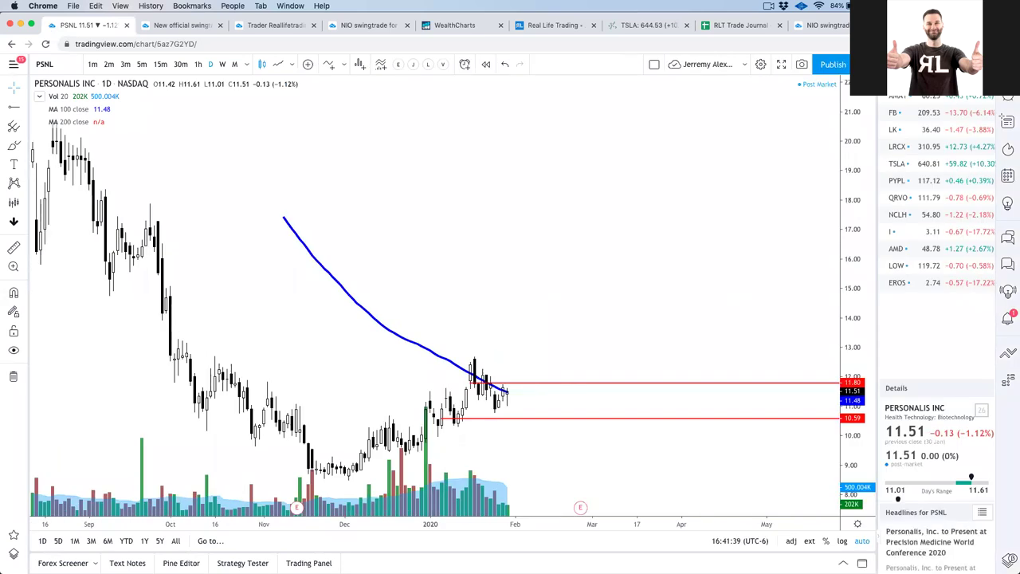
pyautogui.click(1006, 121)
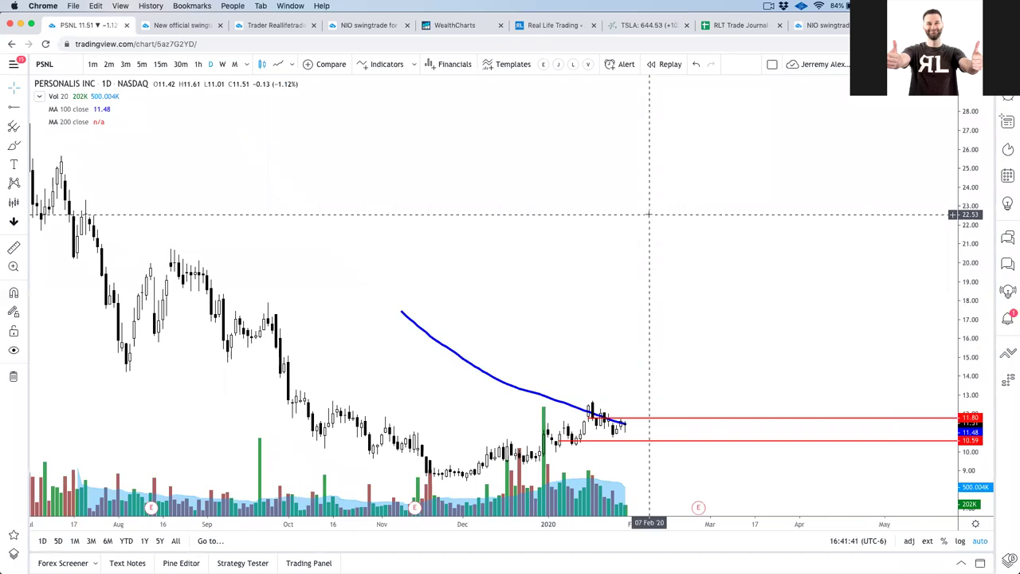
# - Apply the Bullish Stop Limit template to the 11.80 ray and the stop loss exit template to the 10.59 ray
pyautogui.scroll(10, 648, 215)
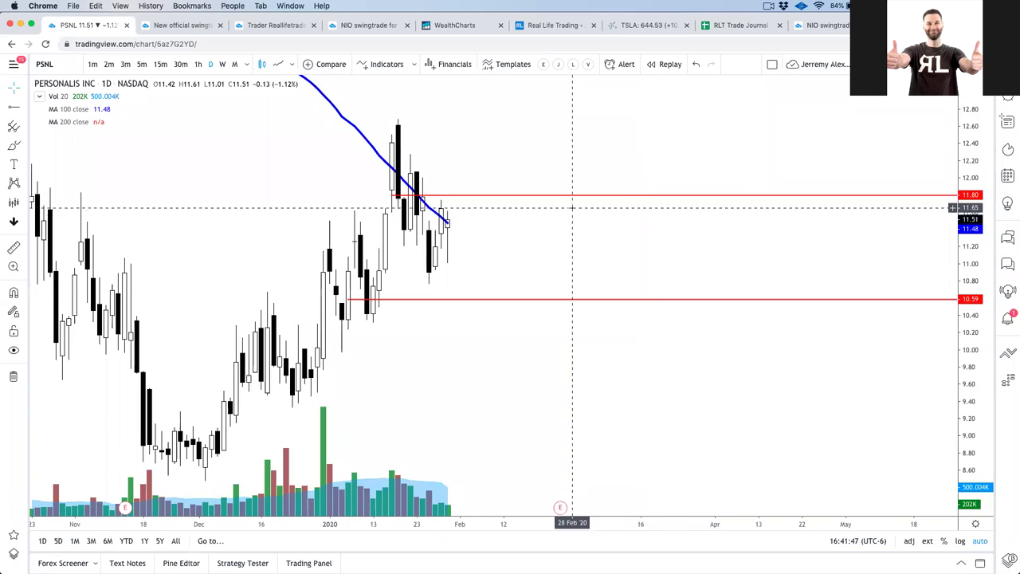
pyautogui.scroll(-5, 574, 209)
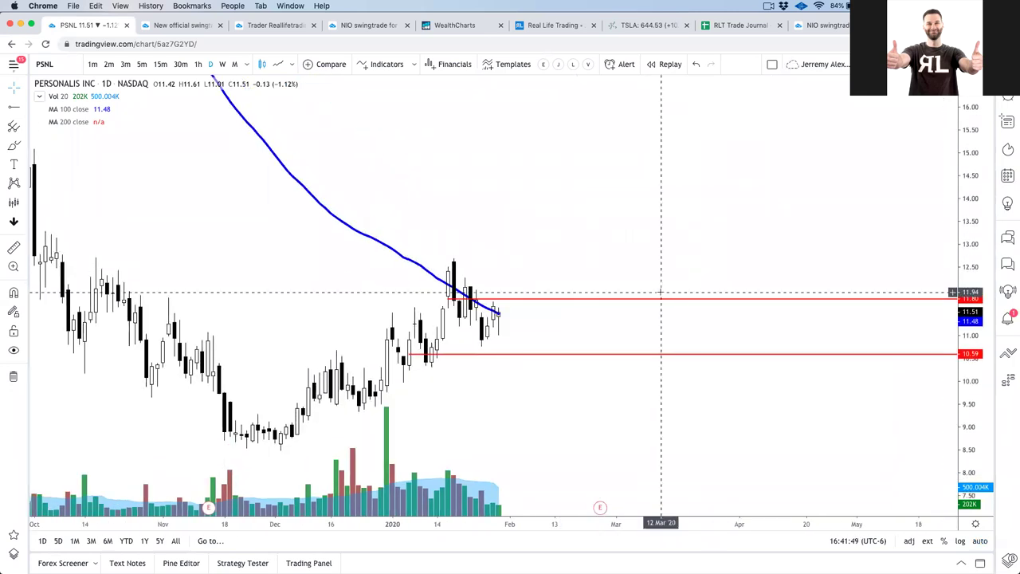
pyautogui.hscroll(-3, 649, 295)
pyautogui.rightClick(581, 299)
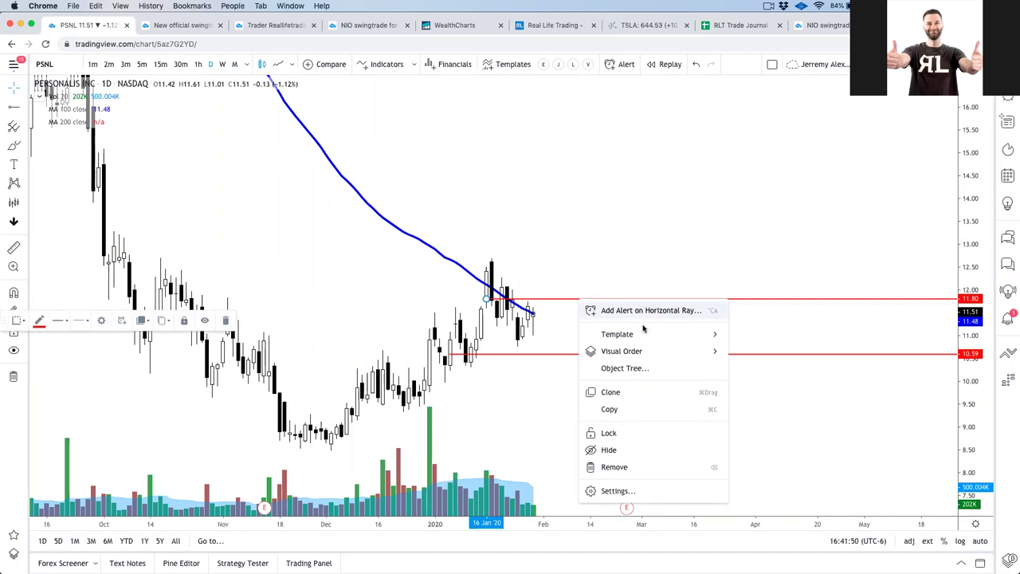
pyautogui.moveTo(644, 334)
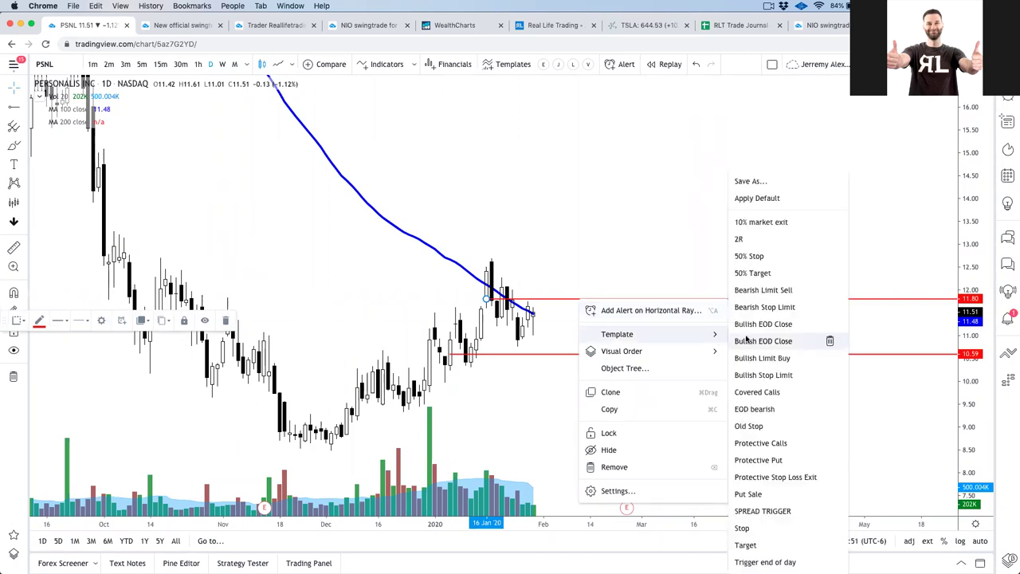
pyautogui.click(762, 375)
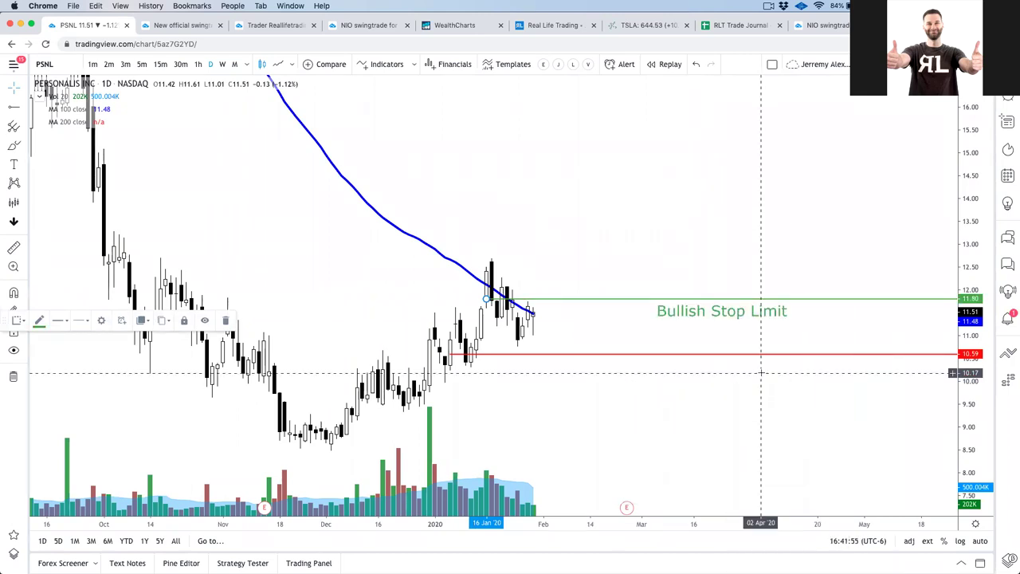
pyautogui.rightClick(542, 354)
pyautogui.moveTo(638, 390)
pyautogui.click(742, 476)
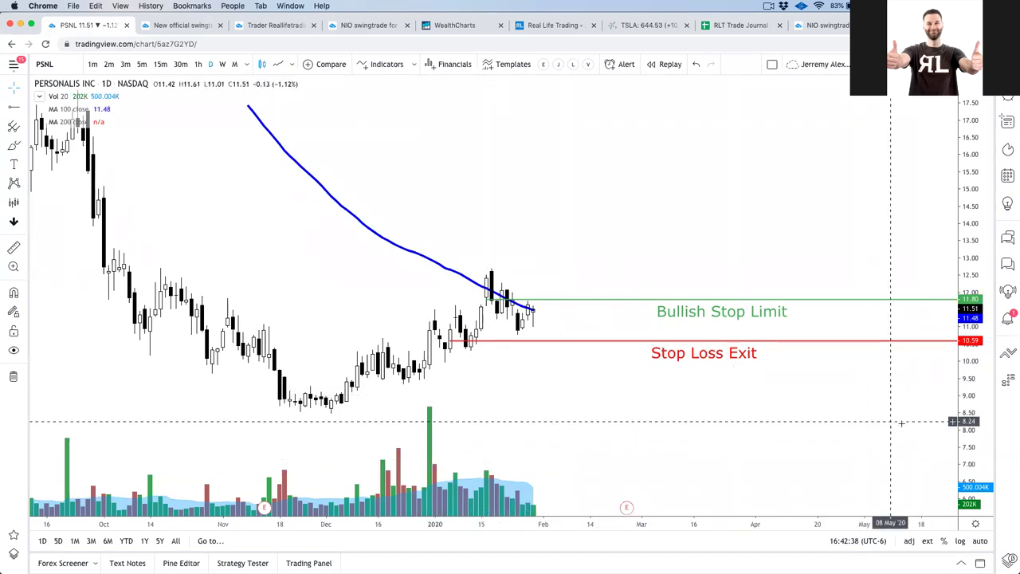
# - Switch the PSNL chart to the 1-hour timeframe and include extended trading hours
pyautogui.moveTo(951, 426); pyautogui.dragTo(963, 370)
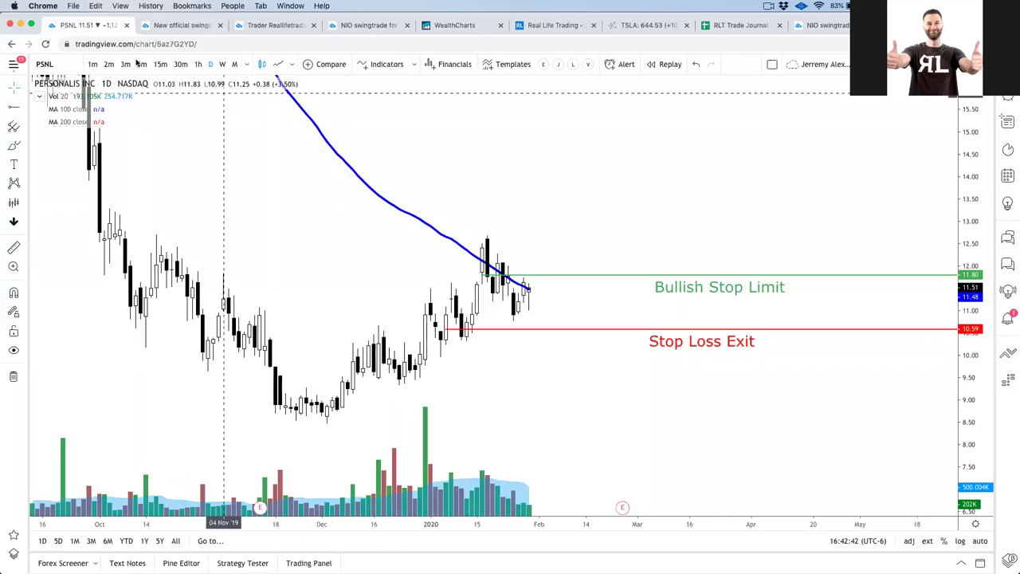
pyautogui.click(198, 64)
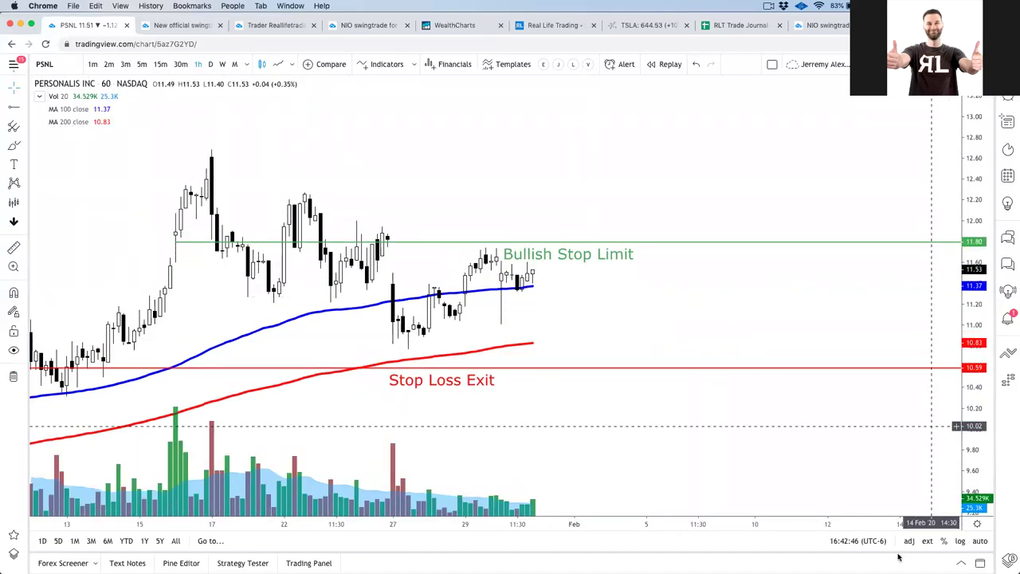
pyautogui.click(929, 544)
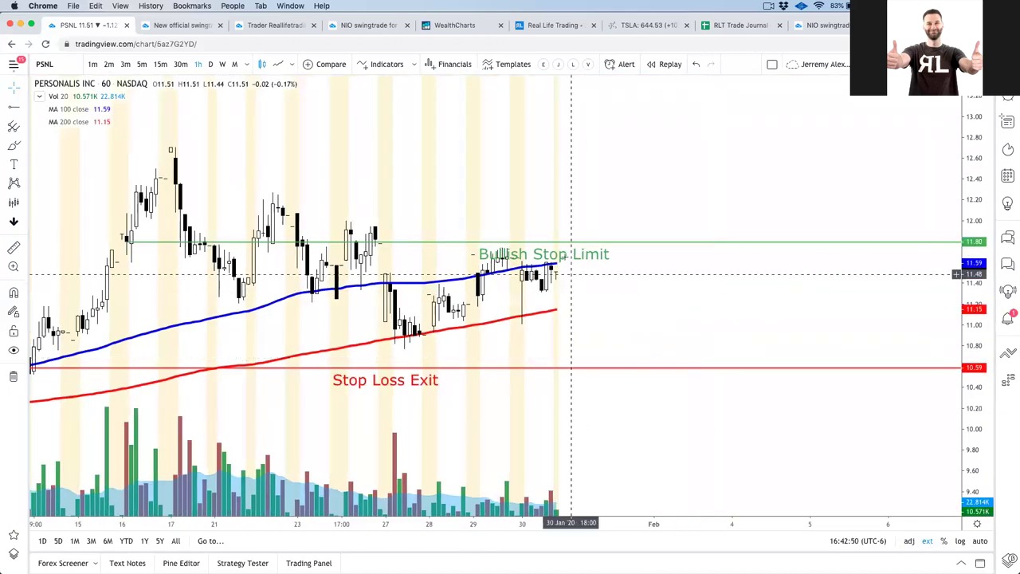
# - Move the Bullish Stop Limit ray to 11.81 and the Stop Loss Exit ray to 10.51
pyautogui.moveTo(567, 254); pyautogui.dragTo(837, 250)
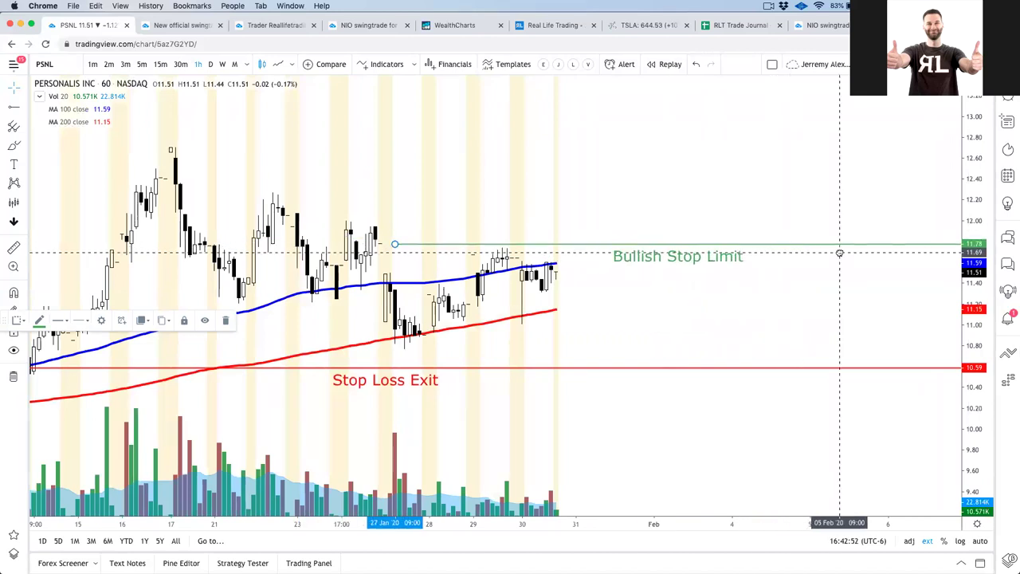
pyautogui.moveTo(385, 379); pyautogui.dragTo(386, 387)
pyautogui.click(163, 351)
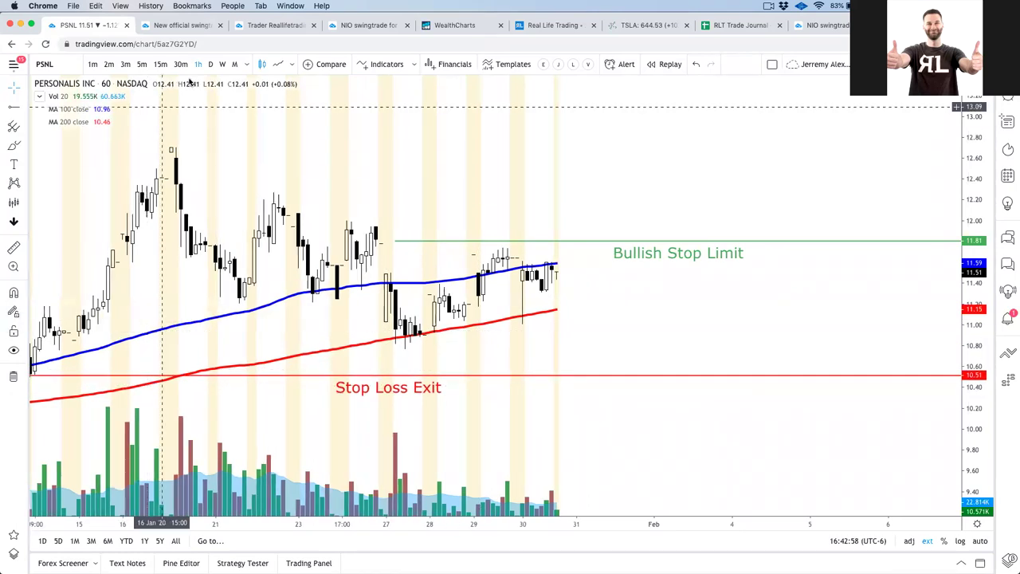
# - Return PSNL to the daily timeframe and add horizontal rays at about 12.92 and 14.71 above the entry
pyautogui.click(211, 65)
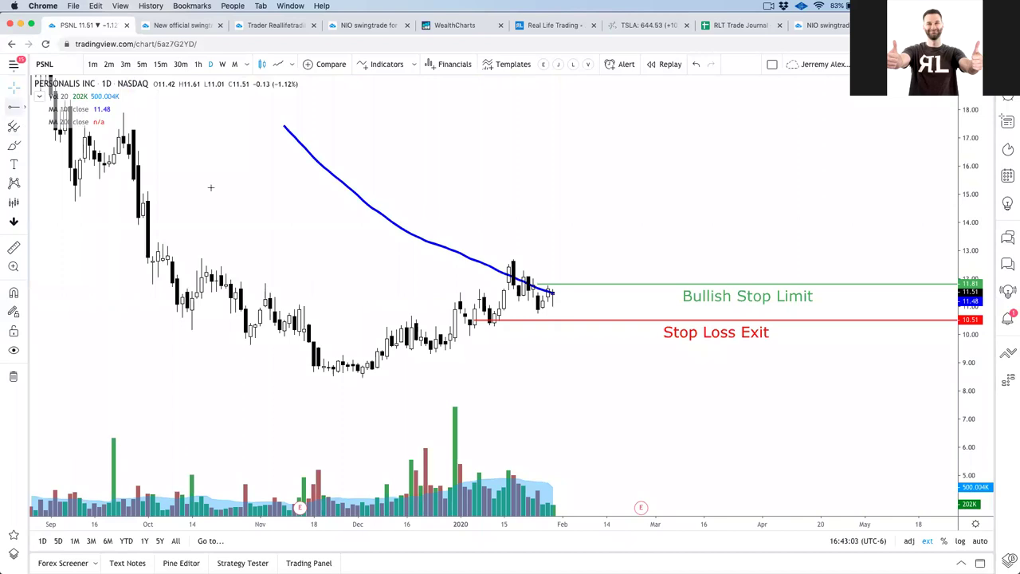
pyautogui.click(387, 252)
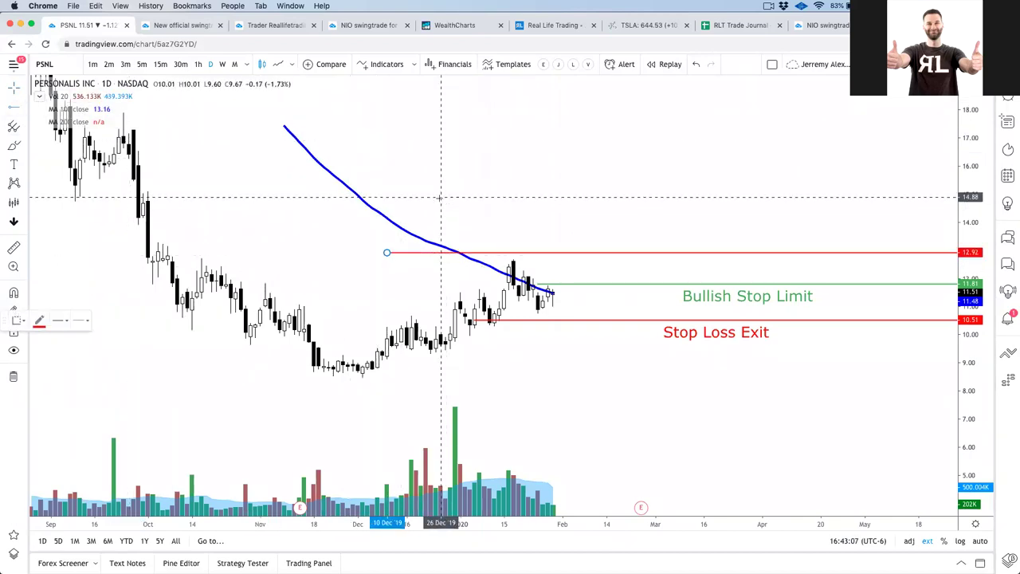
pyautogui.click(442, 201)
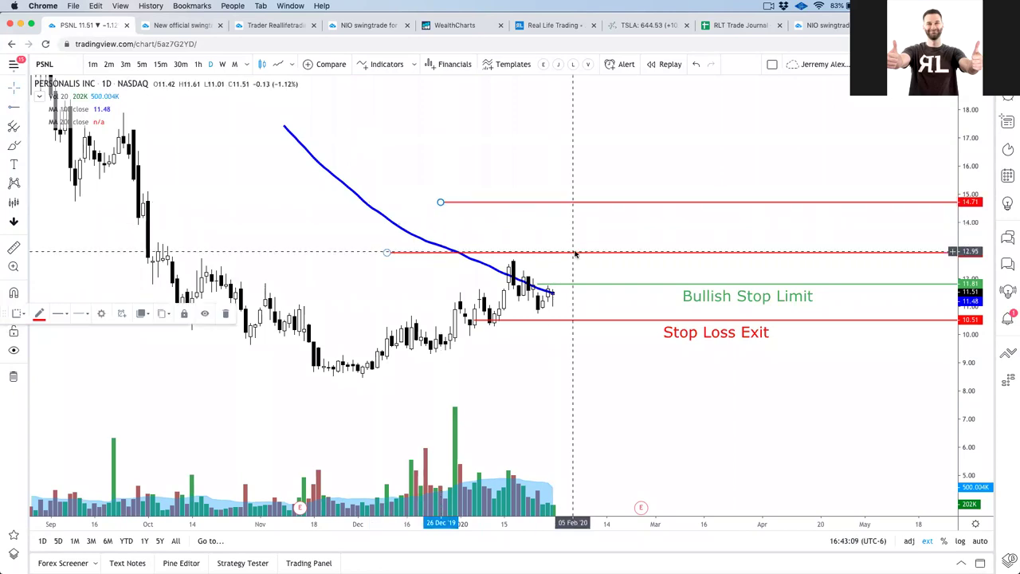
# - Apply the Target template to the horizontal ray at 12.92
pyautogui.rightClick(574, 252)
pyautogui.moveTo(645, 286)
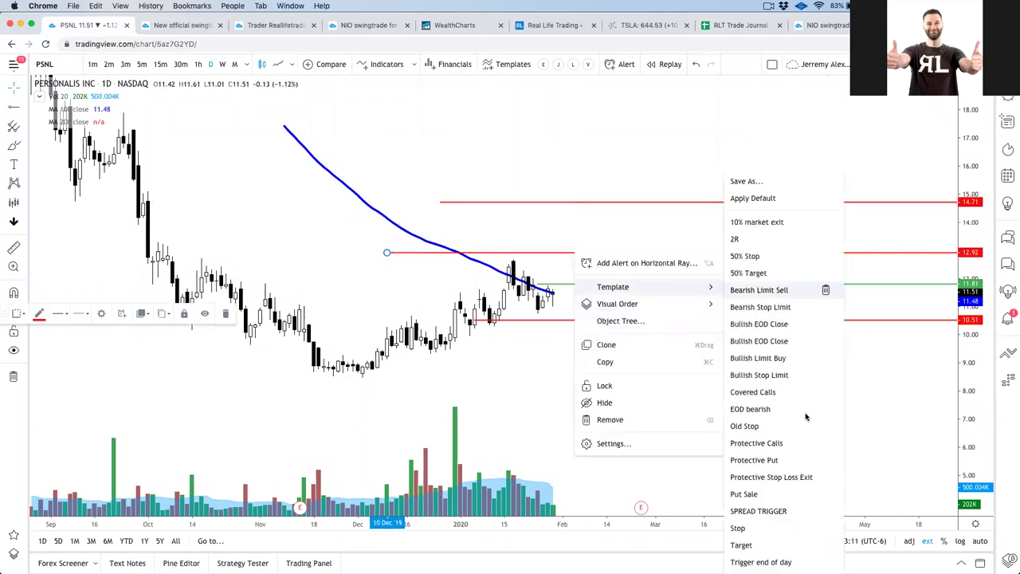
pyautogui.click(743, 544)
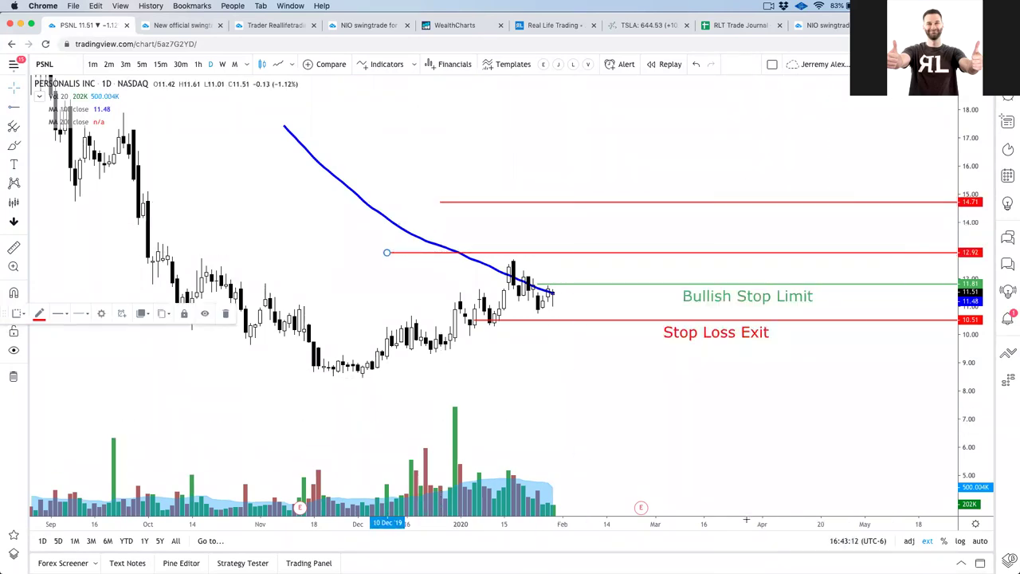
# - Change the 12.92 ray's text to "Target 1 for 25%"
pyautogui.rightClick(686, 255)
pyautogui.click(709, 452)
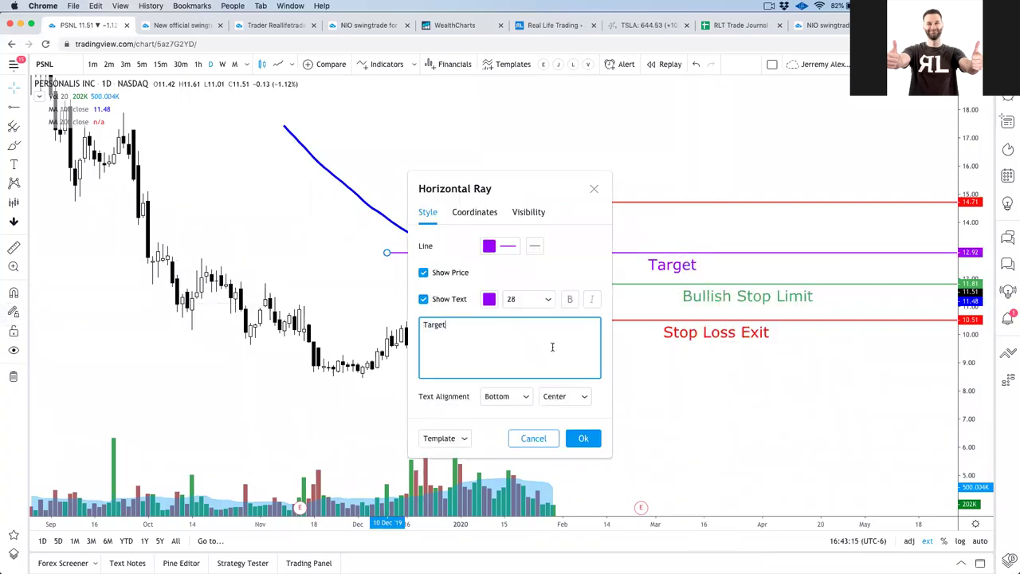
pyautogui.write('125')
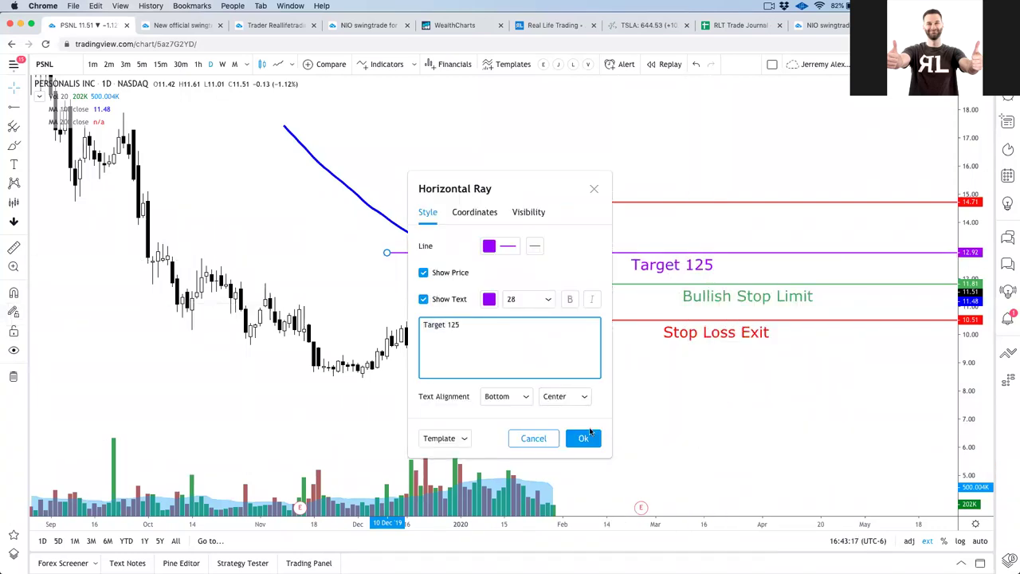
pyautogui.write('  for')
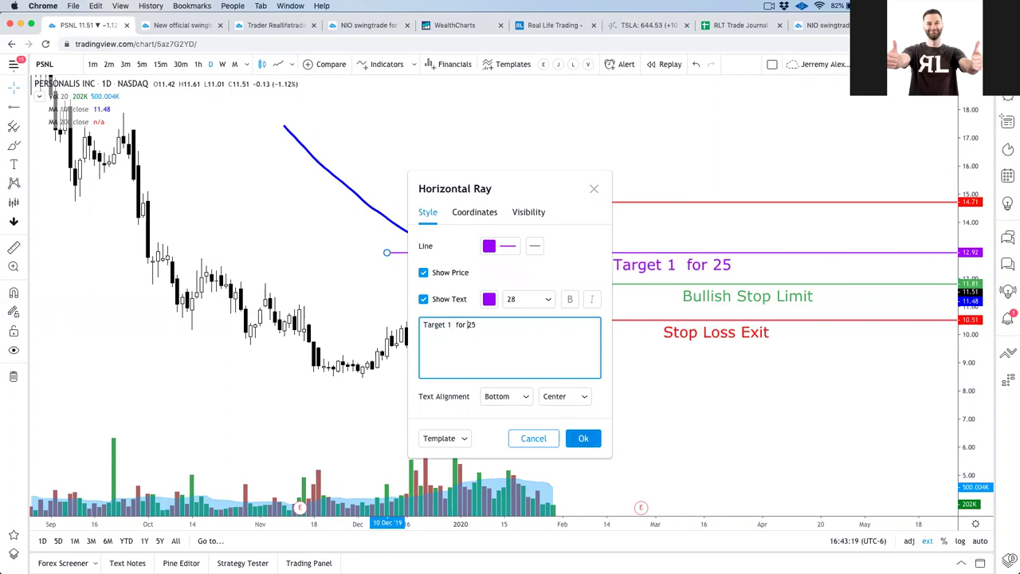
pyautogui.press('Return')
pyautogui.write('%')
pyautogui.press('BackSpace')
pyautogui.press('BackSpace')
pyautogui.write('%')
pyautogui.click(586, 437)
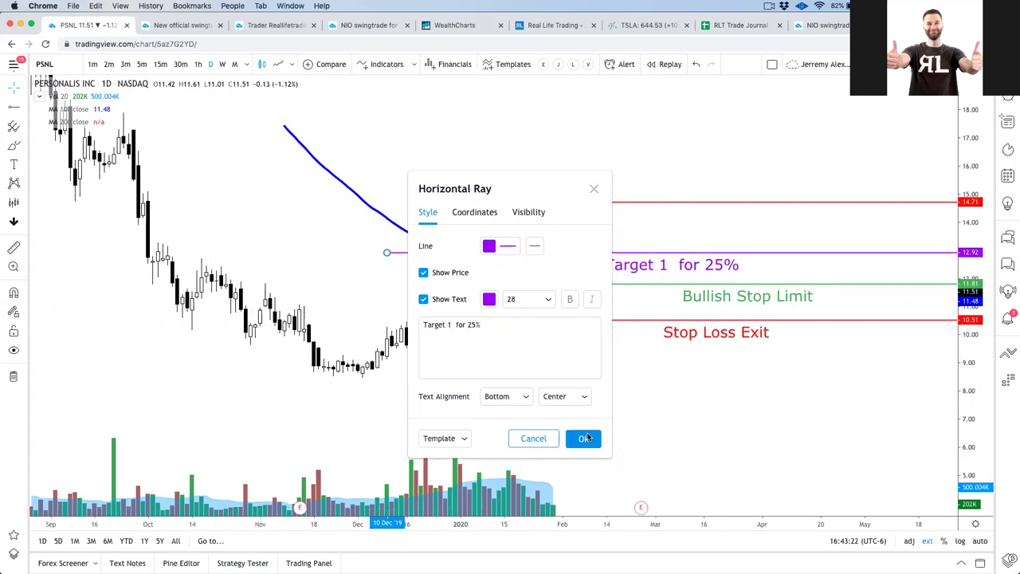
# - Apply the Target template to the horizontal ray at 14.71
pyautogui.rightClick(629, 204)
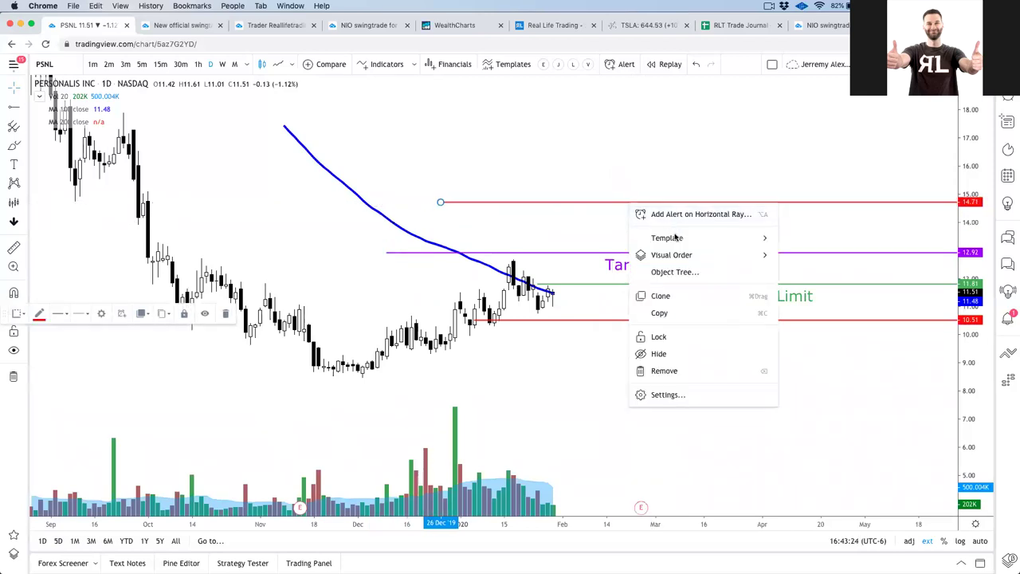
pyautogui.moveTo(708, 241)
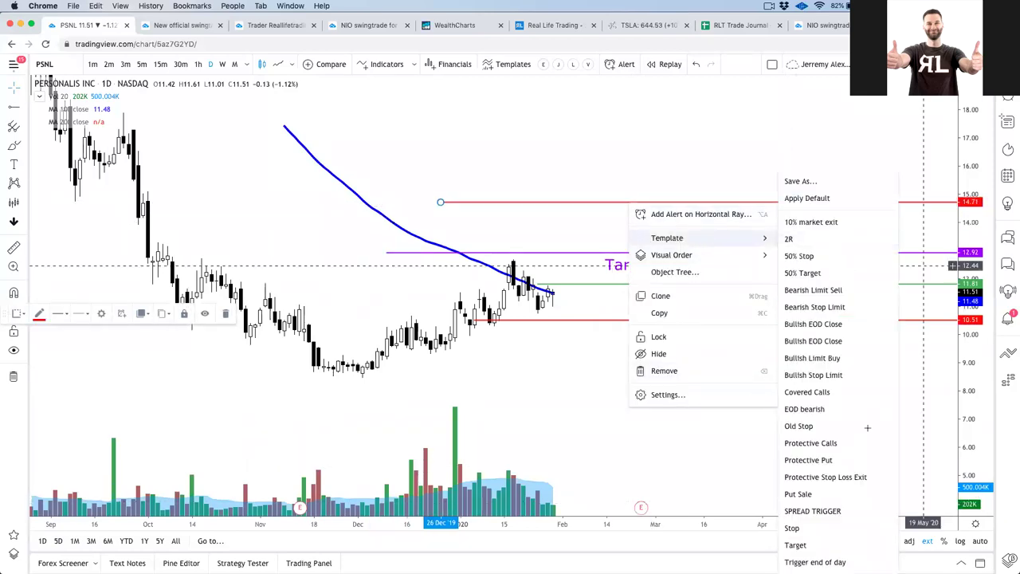
pyautogui.click(796, 545)
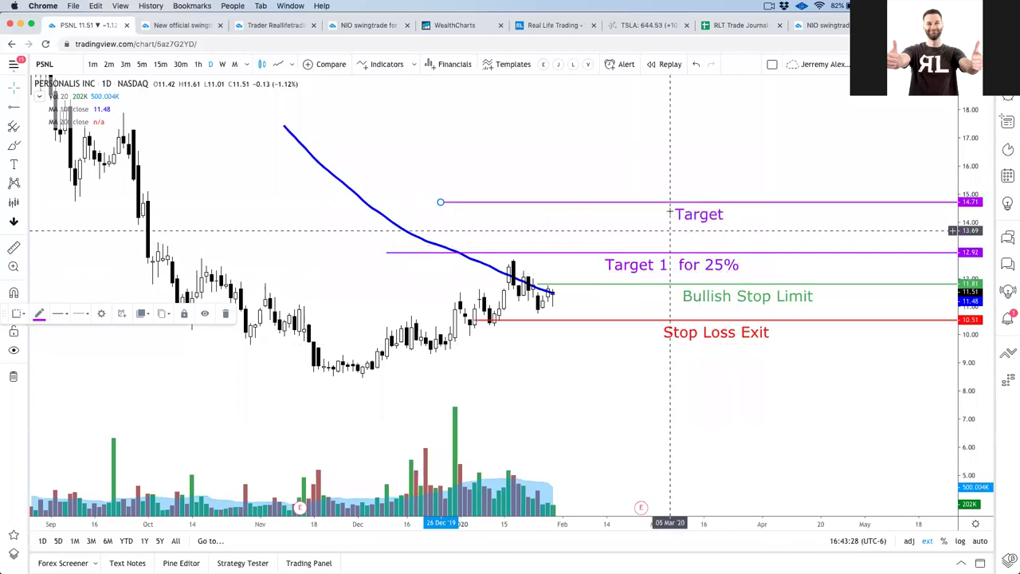
# - Change the 14.71 ray's text to "Target 2 for THE REST"
pyautogui.rightClick(694, 203)
pyautogui.click(724, 397)
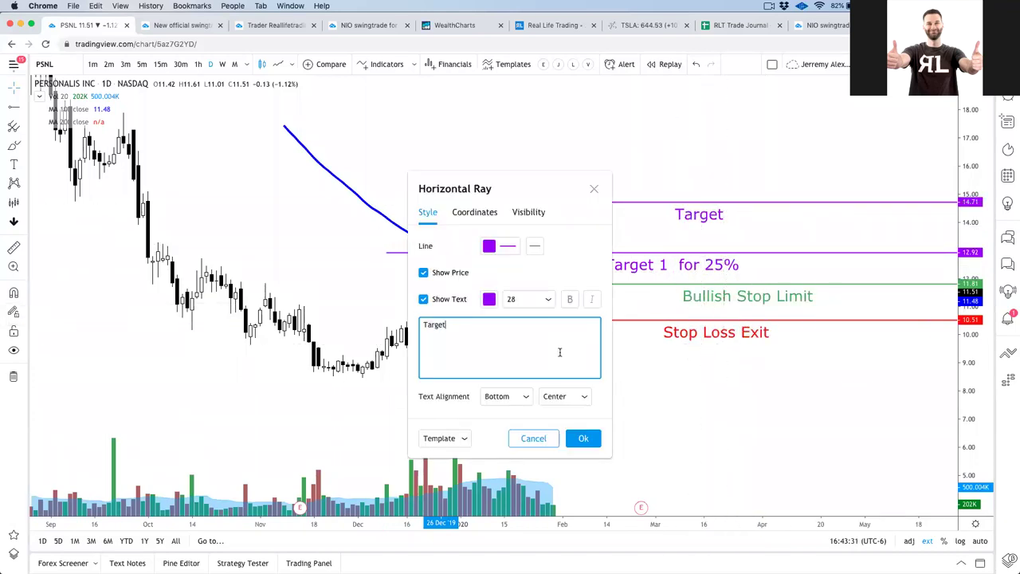
pyautogui.write('2for')
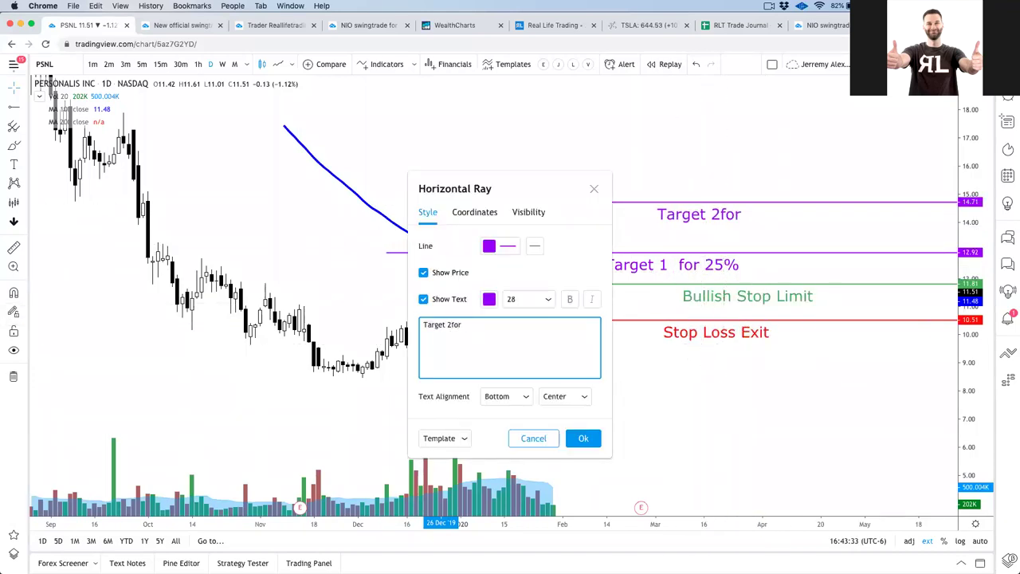
pyautogui.press('BackSpace')
pyautogui.press('BackSpace')
pyautogui.press('BackSpace')
pyautogui.press('BackSpace')
pyautogui.write('for THE ')
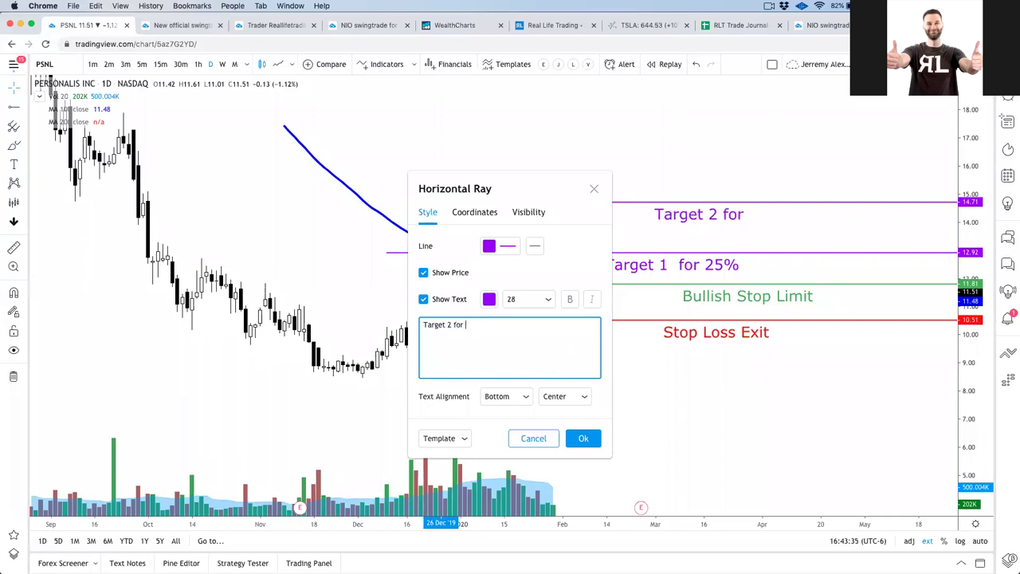
pyautogui.write('R')
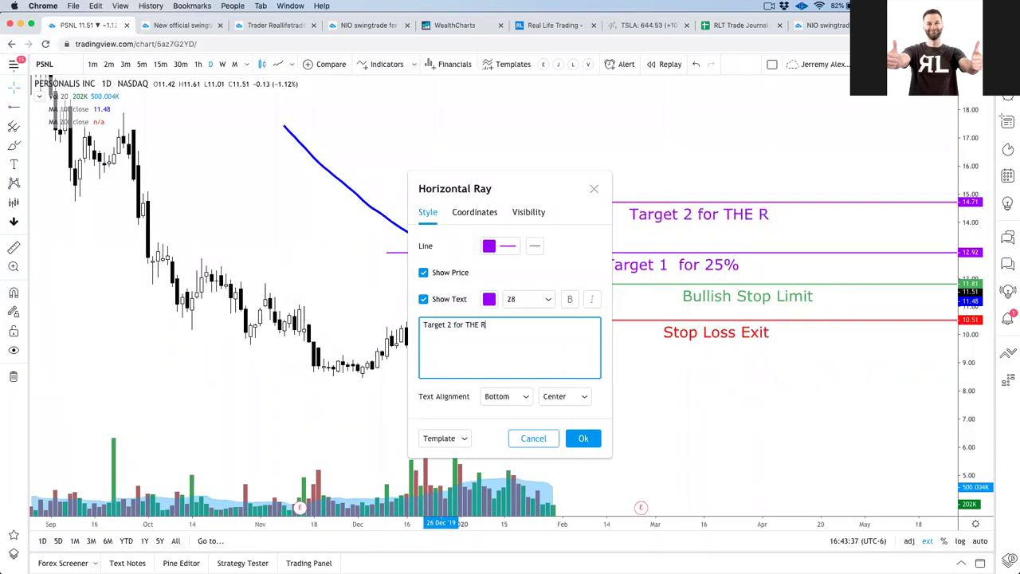
pyautogui.write('EST')
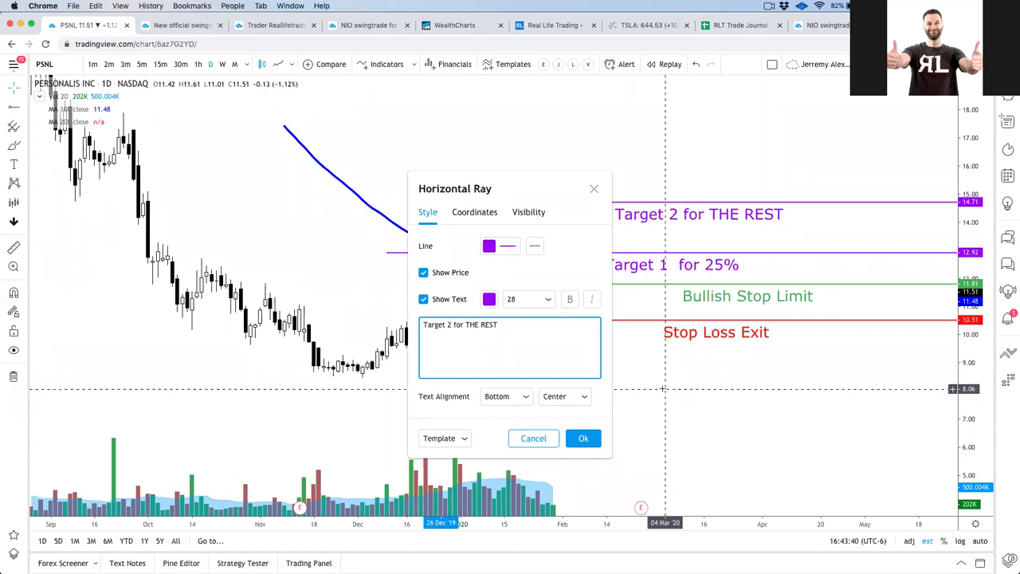
pyautogui.click(583, 438)
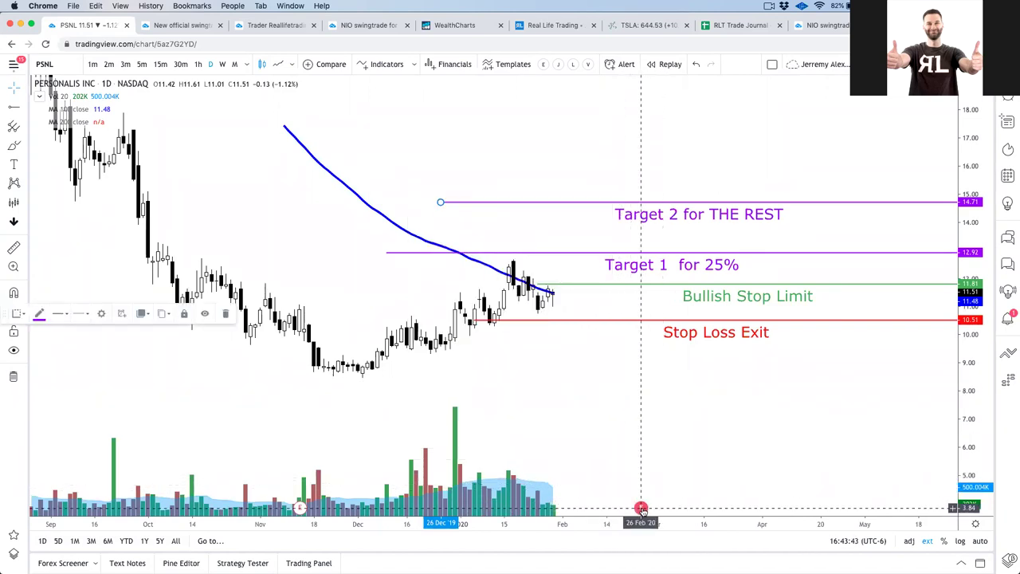
# - Start a chart idea for publishing, titled "PSNL high risk: High reward", with the description "Verify earnings... :) :)"
pyautogui.click(640, 506)
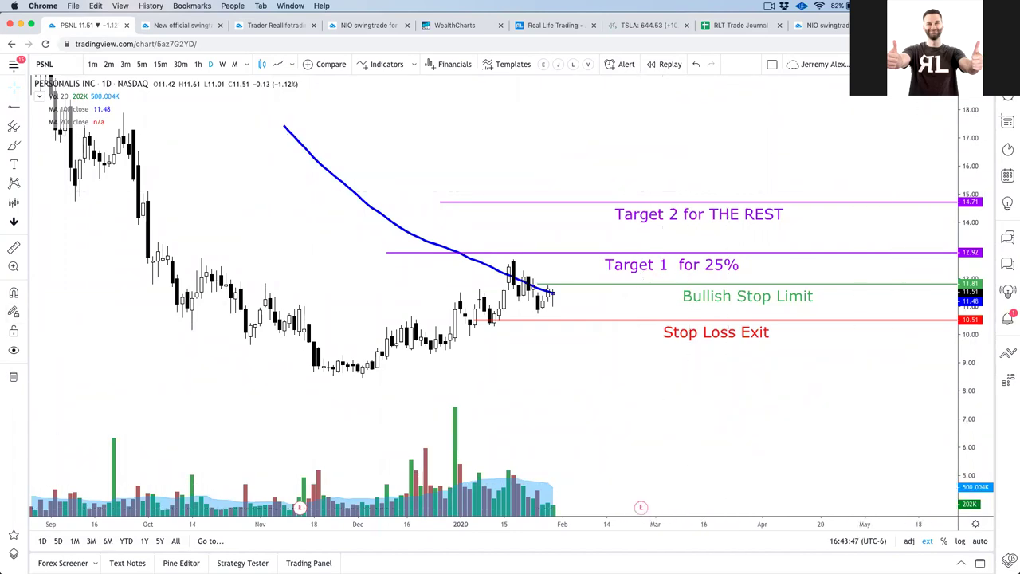
pyautogui.click(984, 64)
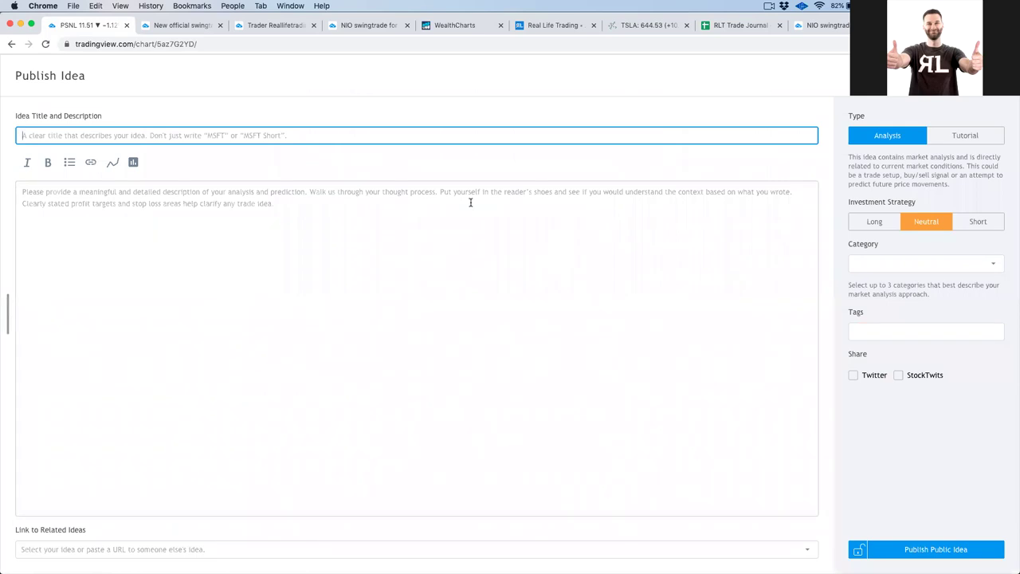
pyautogui.write('PSNL high rish')
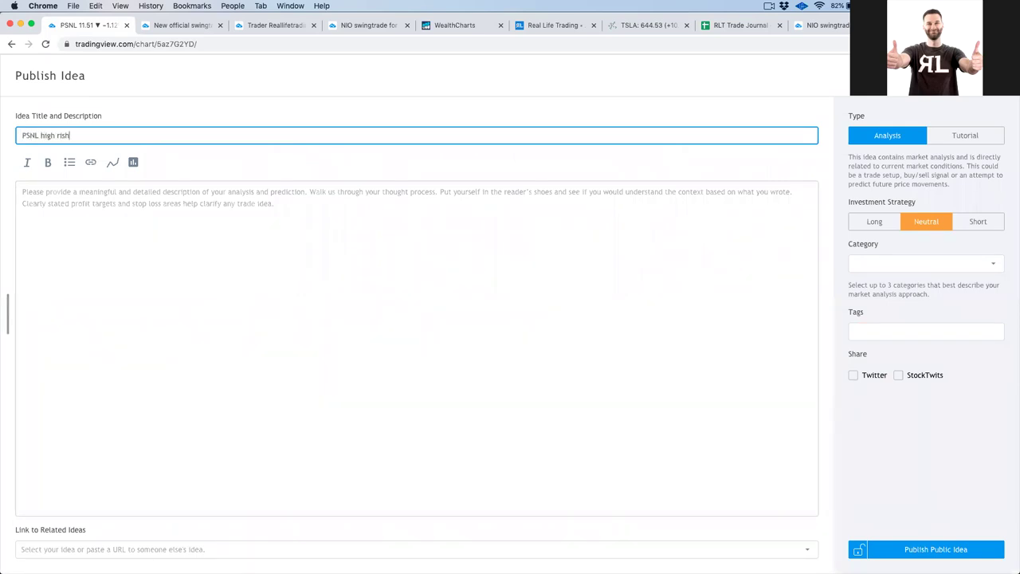
pyautogui.write('High')
pyautogui.press('BackSpace')
pyautogui.press('BackSpace')
pyautogui.press('BackSpace')
pyautogui.write('High reward')
pyautogui.press('Tab')
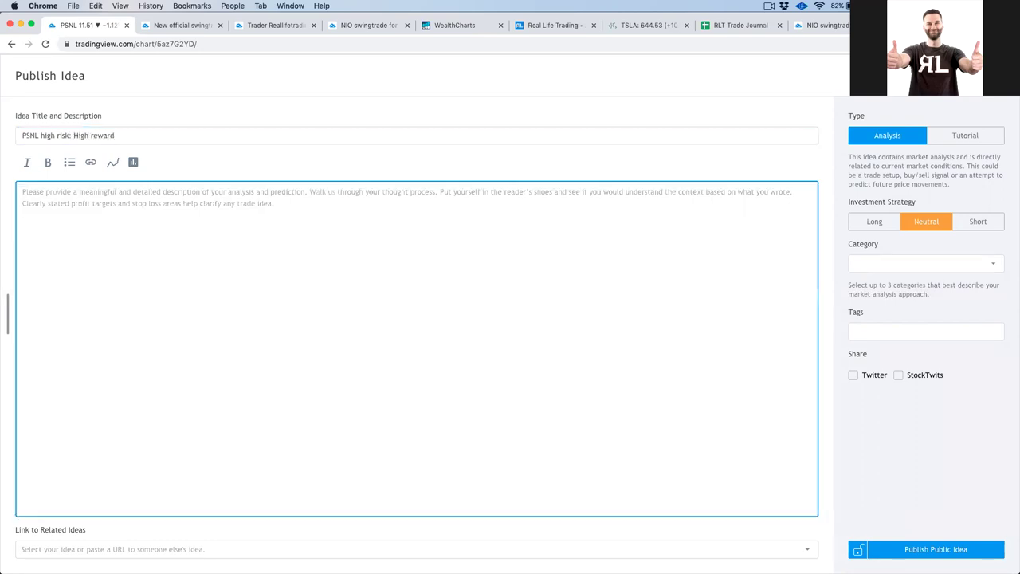
pyautogui.write('Verify ea')
pyautogui.write('rnings... :) :)')
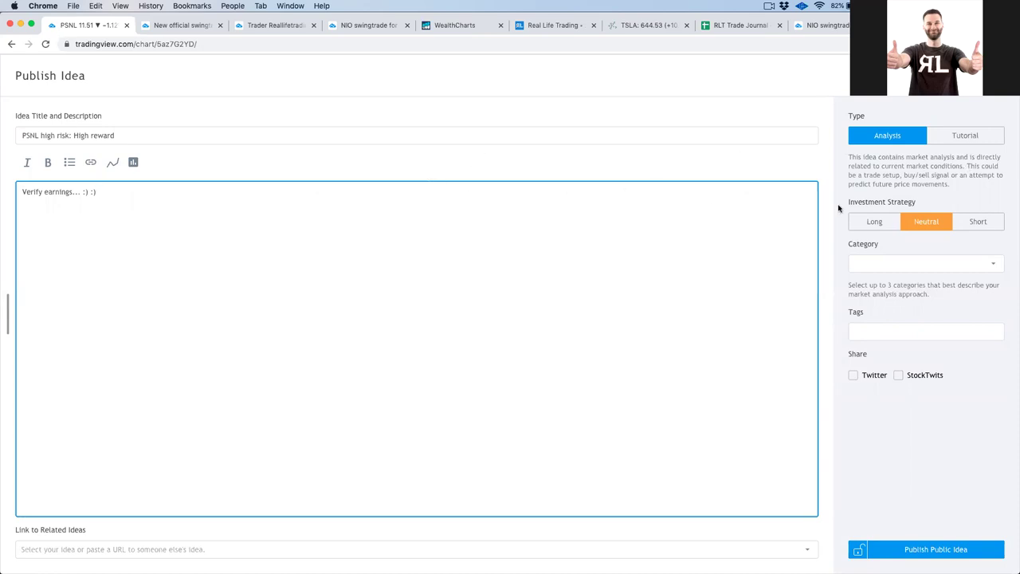
# - Set the idea's investment strategy to Long and its categories to Chart Patterns and Beyond Technical Analysis
pyautogui.click(869, 221)
pyautogui.click(878, 263)
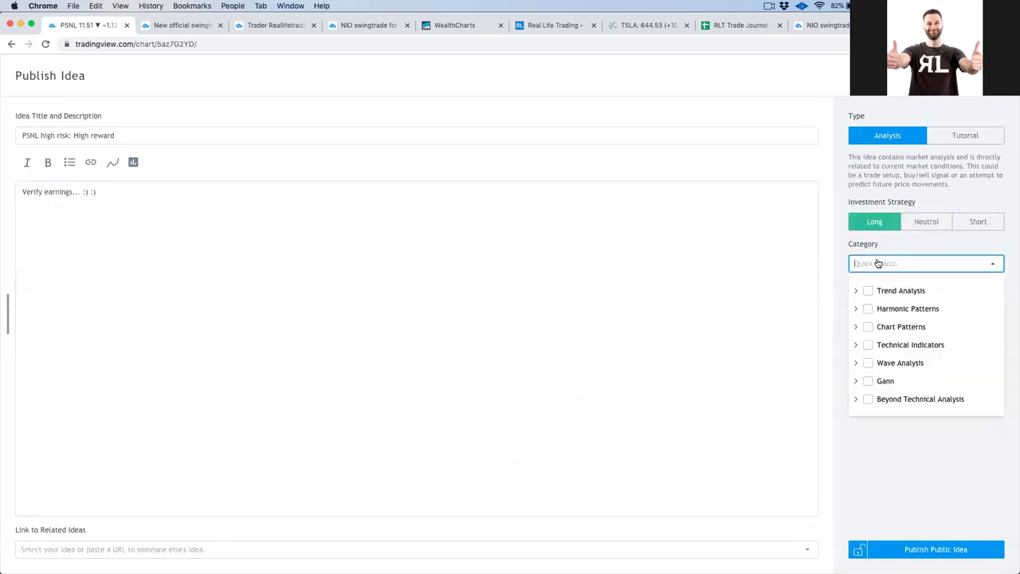
pyautogui.click(887, 327)
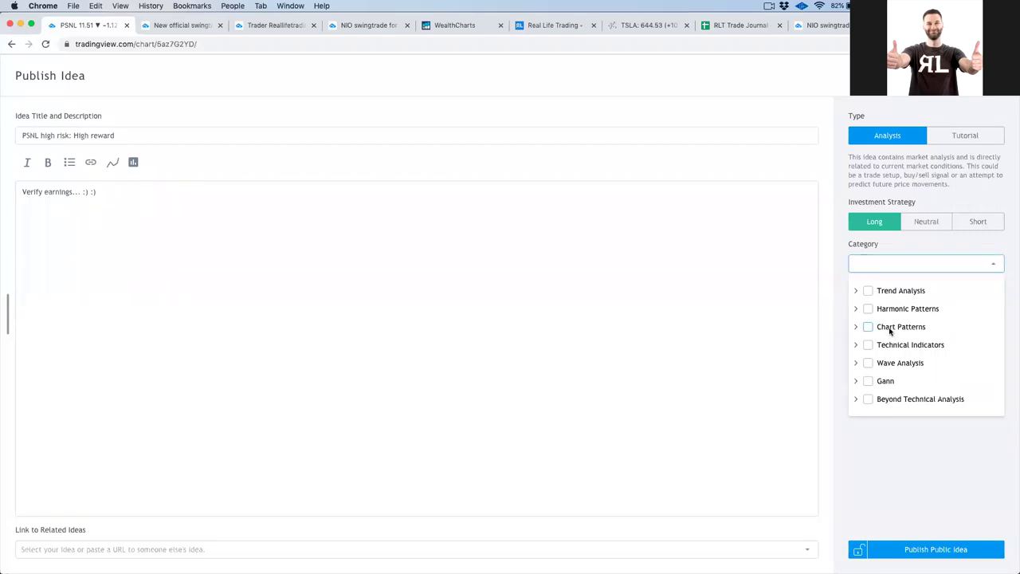
pyautogui.click(887, 400)
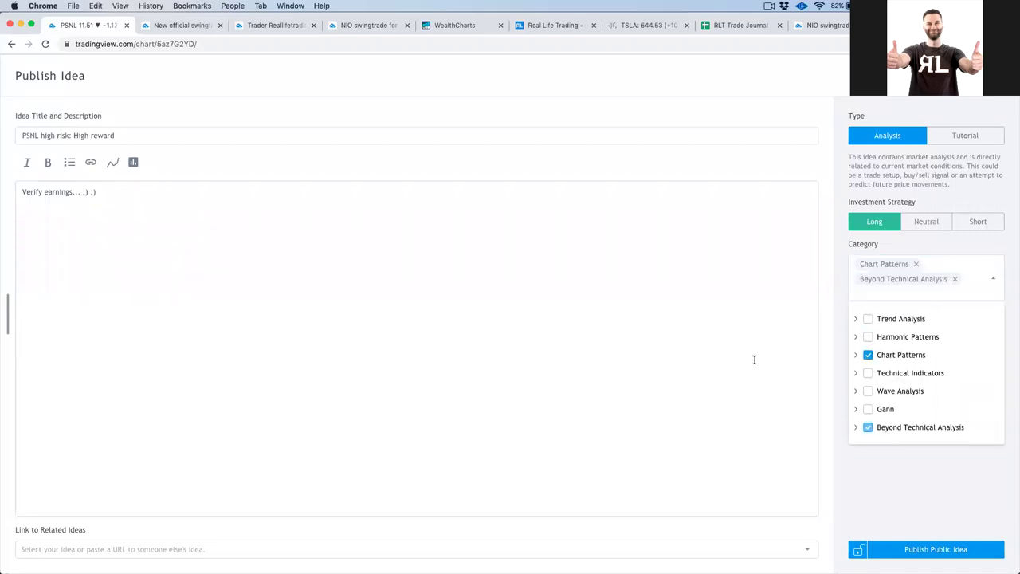
pyautogui.click(753, 358)
# - Publish the idea publicly with the tag PSNL, sharing it to Twitter and StockTwits
pyautogui.click(903, 360)
pyautogui.write('PN')
pyautogui.write('SNL')
pyautogui.press('Return')
pyautogui.click(872, 404)
pyautogui.click(898, 404)
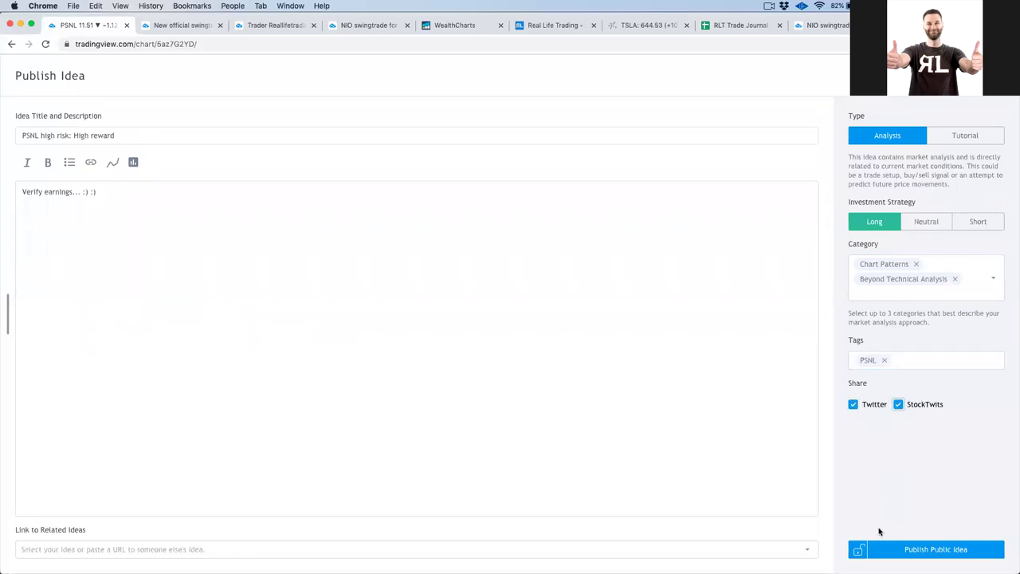
pyautogui.click(878, 550)
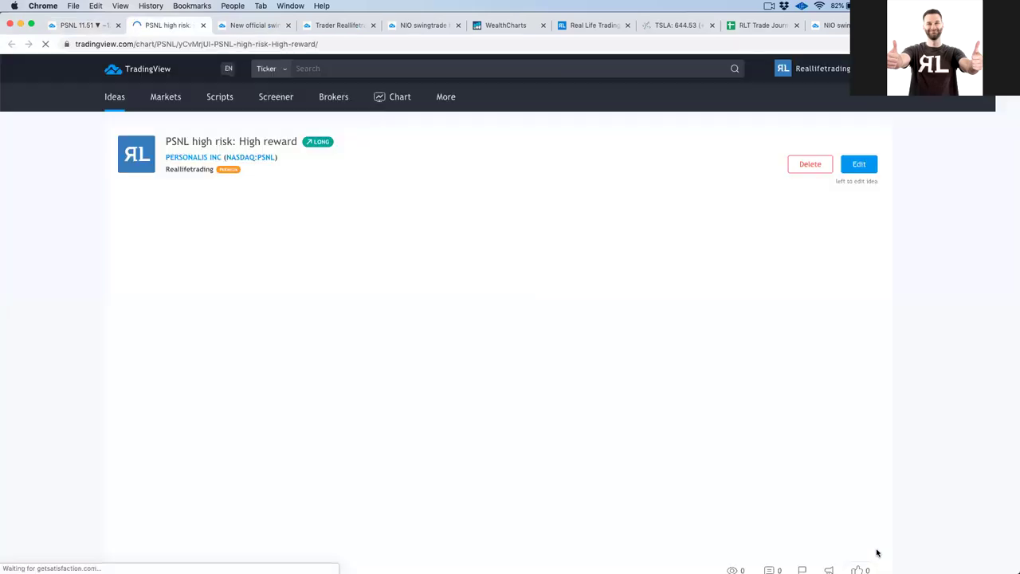
# - Select the published idea's URL, switch to the RLT Trade Journal in Google Sheets and fill trade 33 with 1, 30, 2020 and ticker PSNL
pyautogui.click(191, 45)
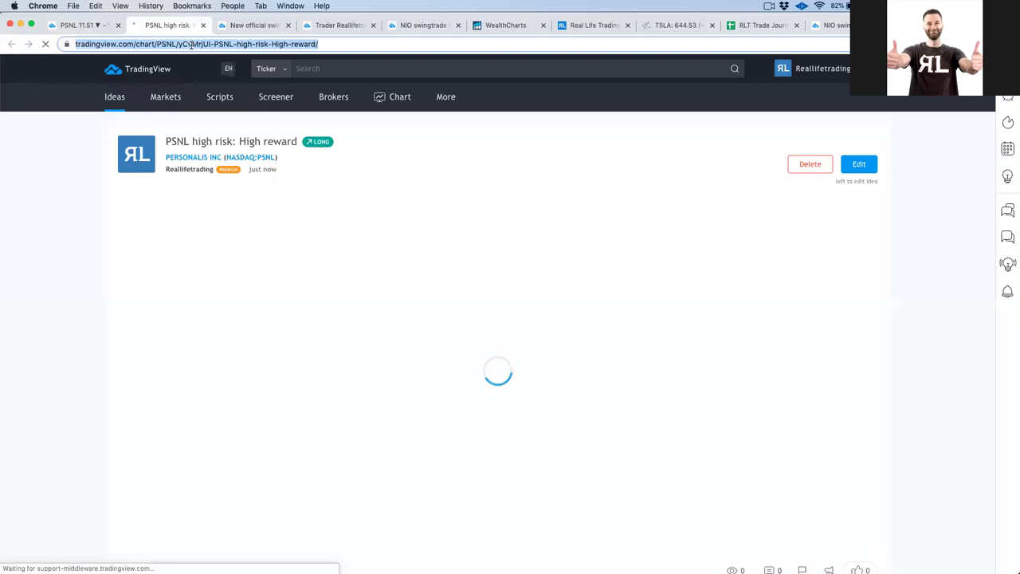
pyautogui.click(759, 24)
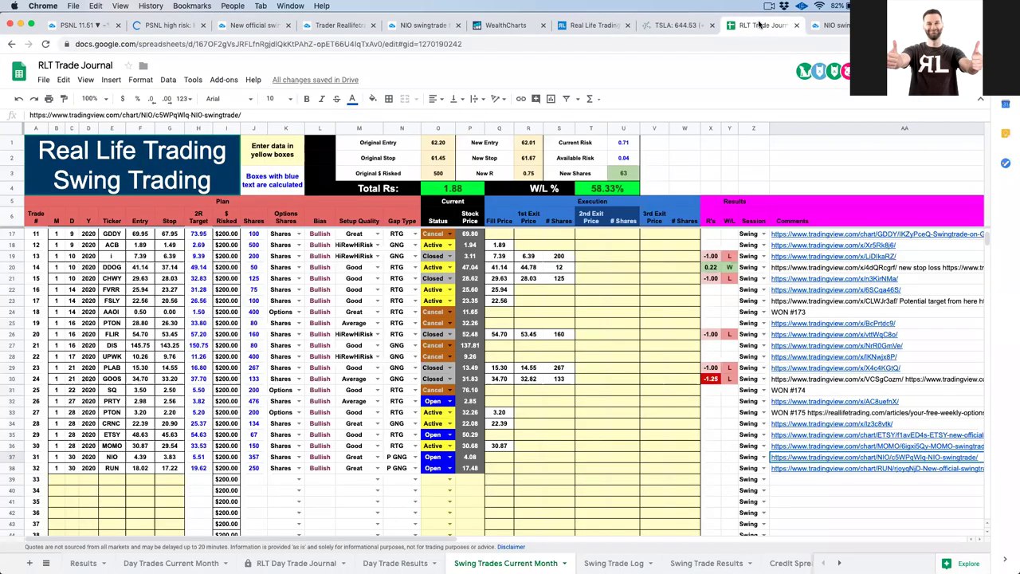
pyautogui.click(55, 480)
pyautogui.write('1')
pyautogui.press('Tab')
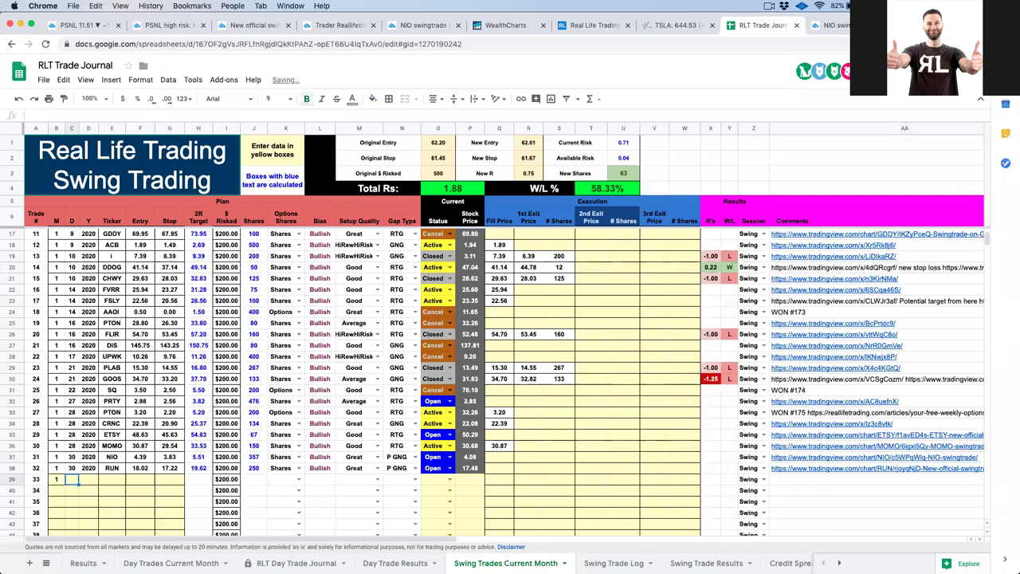
pyautogui.write('30')
pyautogui.press('Tab')
pyautogui.write('2020')
pyautogui.press('Tab')
pyautogui.write('PSNL')
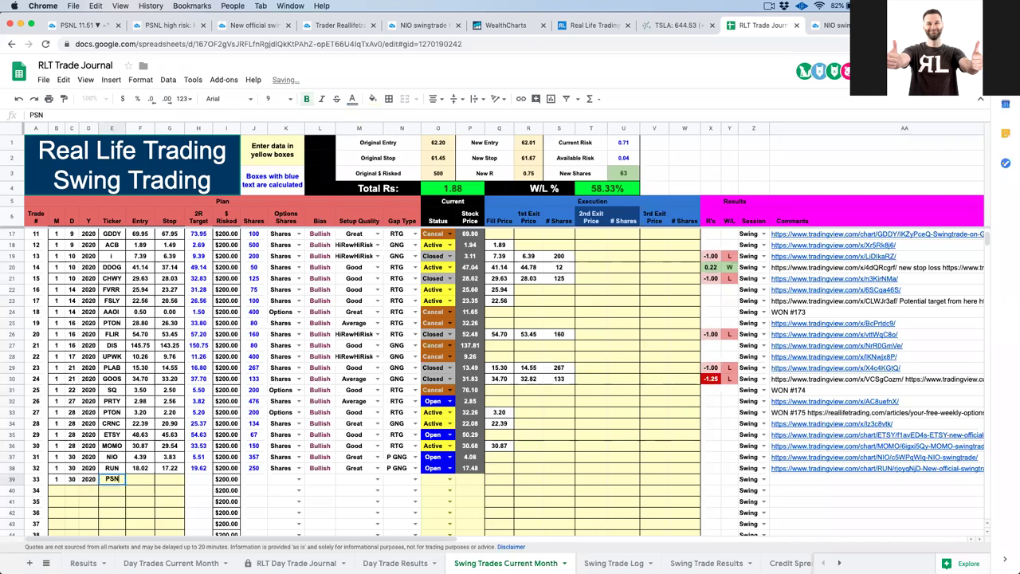
pyautogui.press('Tab')
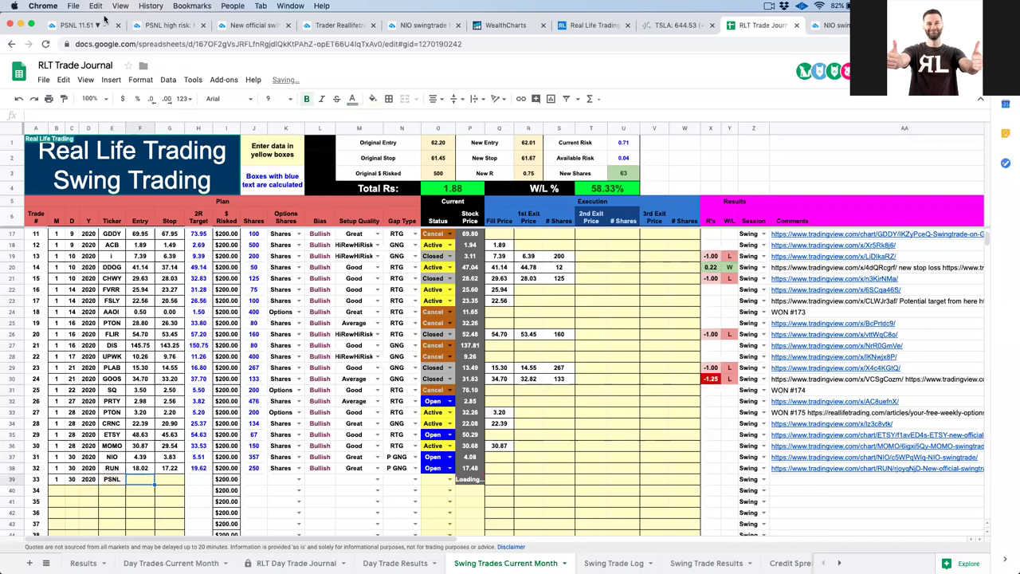
# - Check the levels on the PSNL chart and enter 11.81 as entry and 10.51 as stop for trade 33 in the journal
pyautogui.press('super+1')
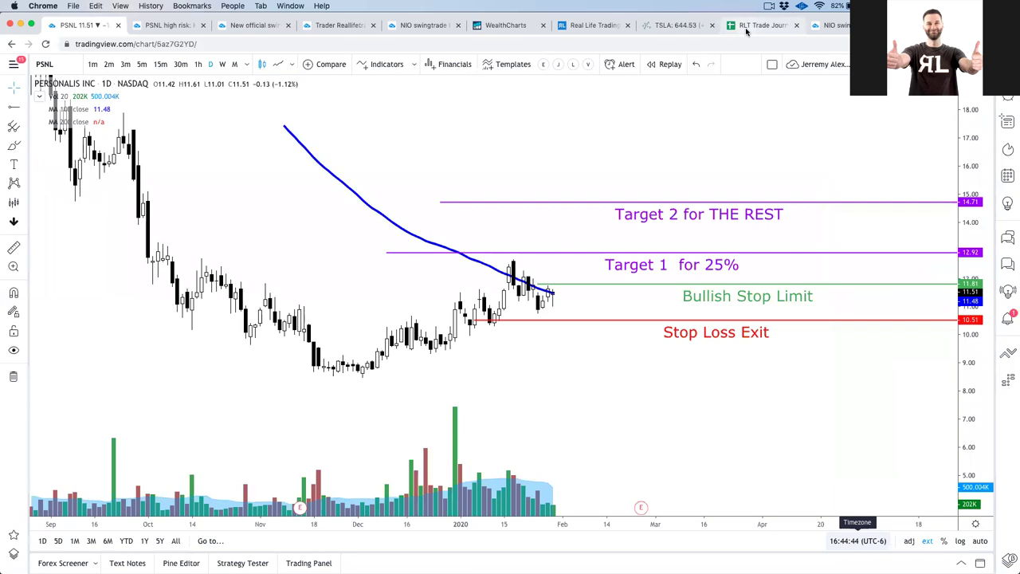
pyautogui.click(745, 25)
pyautogui.write('11.81')
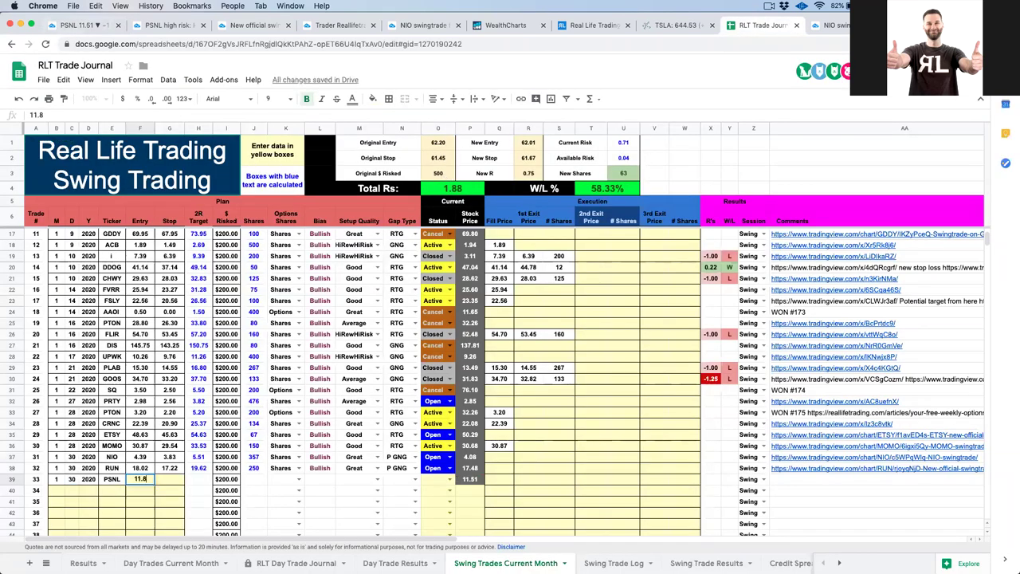
pyautogui.press('Tab')
pyautogui.write('10.51')
pyautogui.press('Tab')
# - Set trade 33's options/shares field to Shares and its setup quality to HiRewHiRisk
pyautogui.press('Tab')
pyautogui.press('Tab')
pyautogui.press('Tab')
pyautogui.write('s')
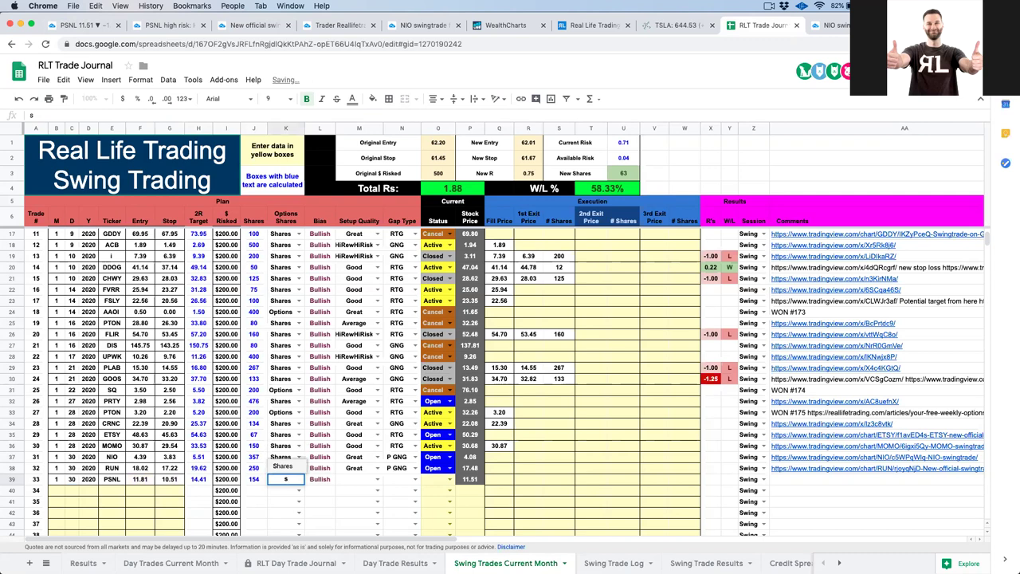
pyautogui.press('Tab')
pyautogui.press('Tab')
pyautogui.write('gh')
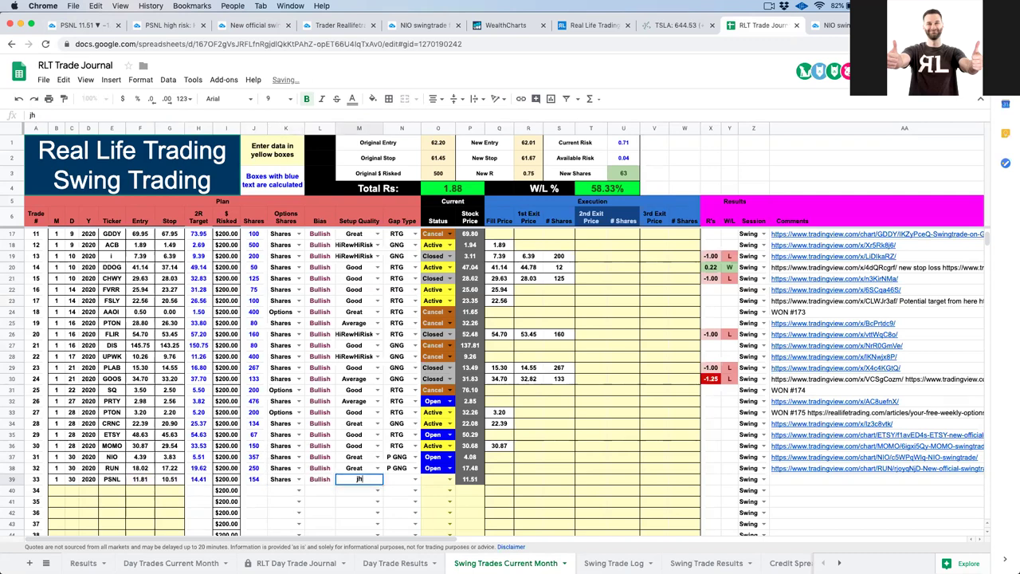
pyautogui.press('BackSpace')
pyautogui.press('BackSpace')
pyautogui.write('h')
pyautogui.press('Tab')
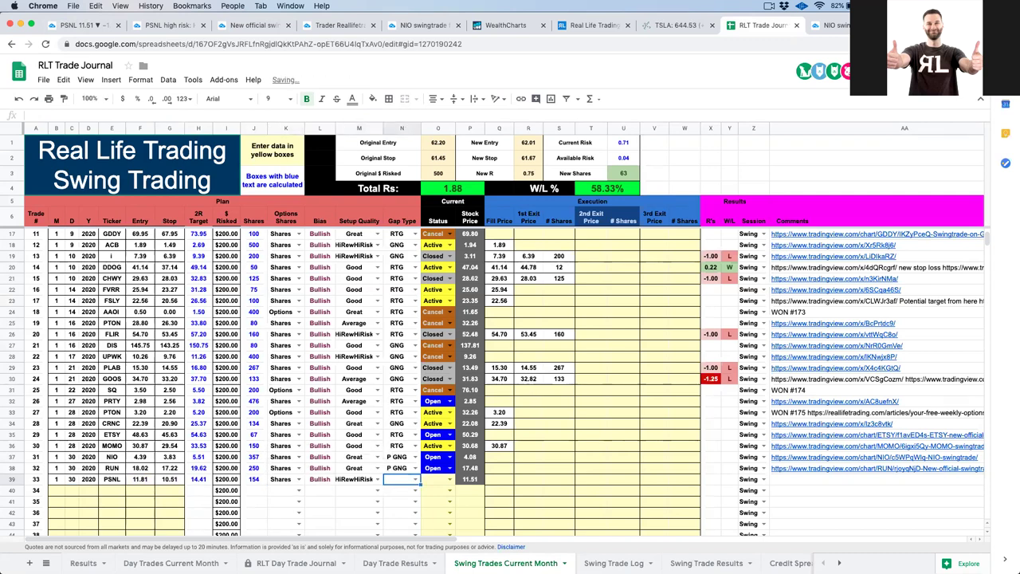
# - Set trade 33's gap type to RTG and its status to Open in the swing trades journal
pyautogui.write('r')
pyautogui.press('Tab')
pyautogui.write('o')
pyautogui.press('Tab')
pyautogui.press('Tab')
pyautogui.press('Tab')
pyautogui.press('Tab')
pyautogui.press('Tab')
pyautogui.press('Tab')
pyautogui.press('Tab')
pyautogui.press('Tab')
pyautogui.press('Tab')
pyautogui.press('Tab')
pyautogui.press('Tab')
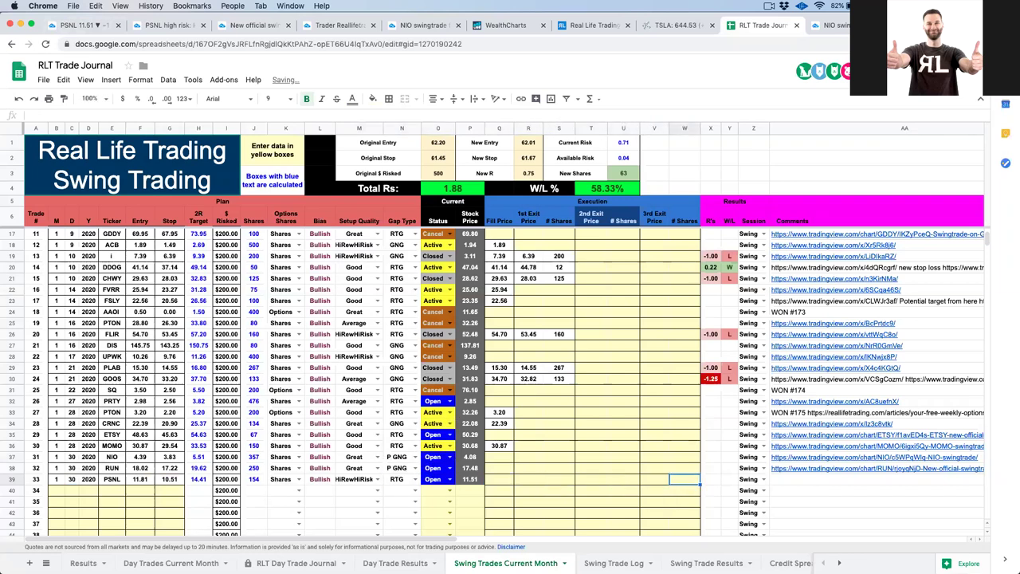
pyautogui.press('Tab')
pyautogui.write('https://www.tradingview.com/chart/PSNL/yCvMrjUI-PSNL-high-risk-High-reward/')
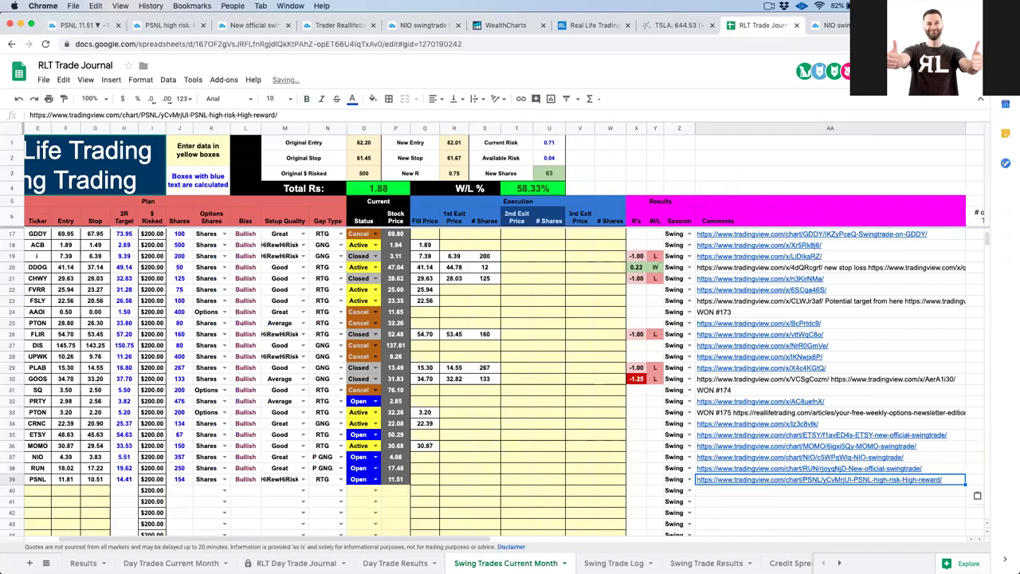
# - Close the published PSNL and RUN idea pages and return to the PSNL chart in TradingView
pyautogui.click(94, 26)
pyautogui.click(167, 26)
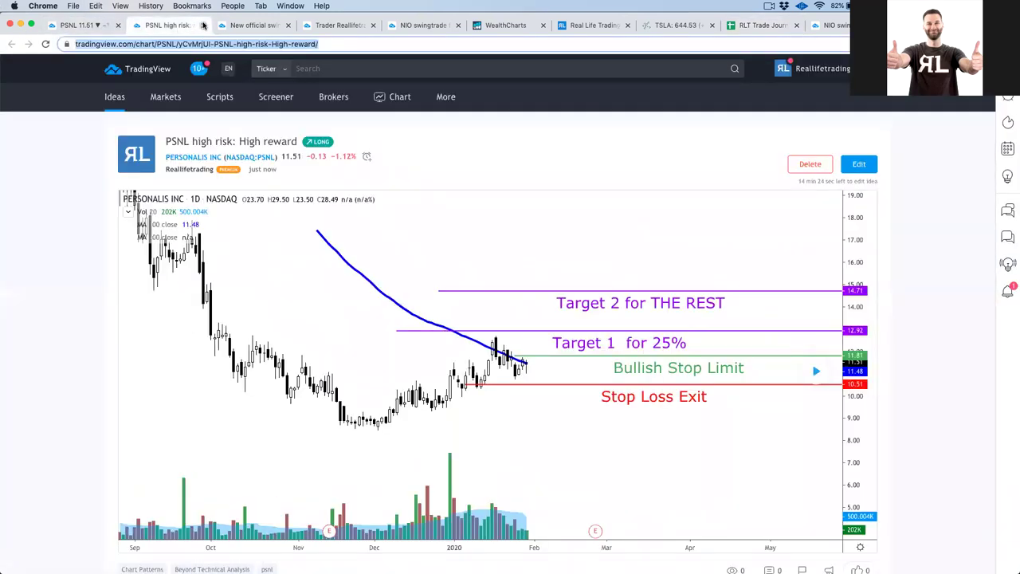
pyautogui.click(202, 25)
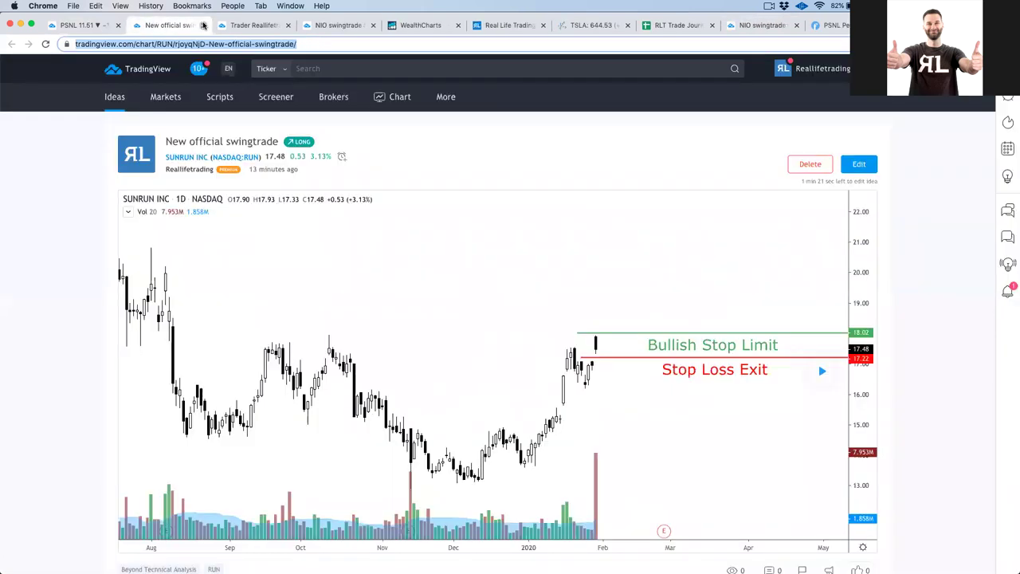
pyautogui.click(202, 26)
pyautogui.click(89, 28)
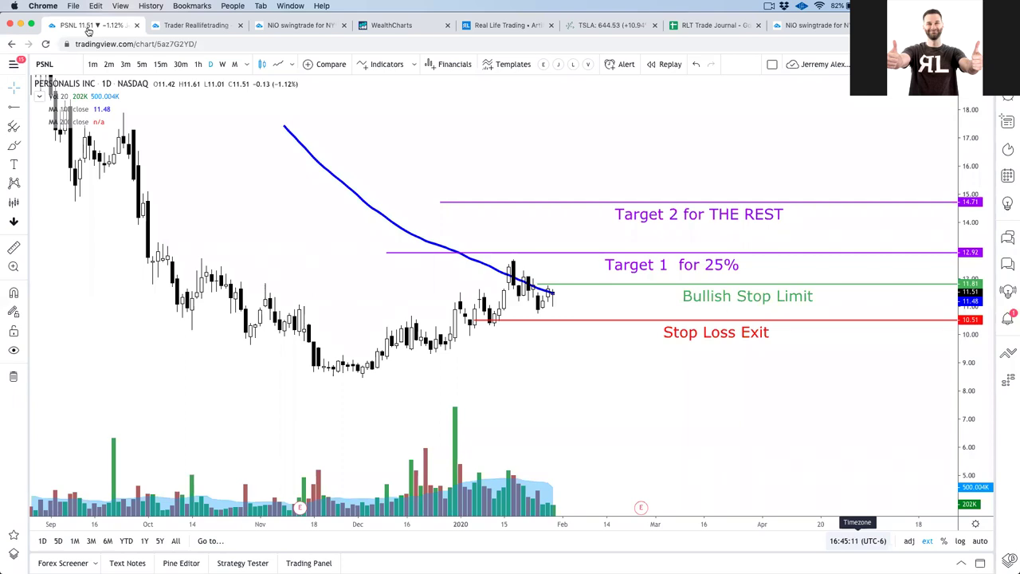
# - Check the requested tickers in the Keynote slide and load the TSLA chart in TradingView
pyautogui.press('super+Tab')
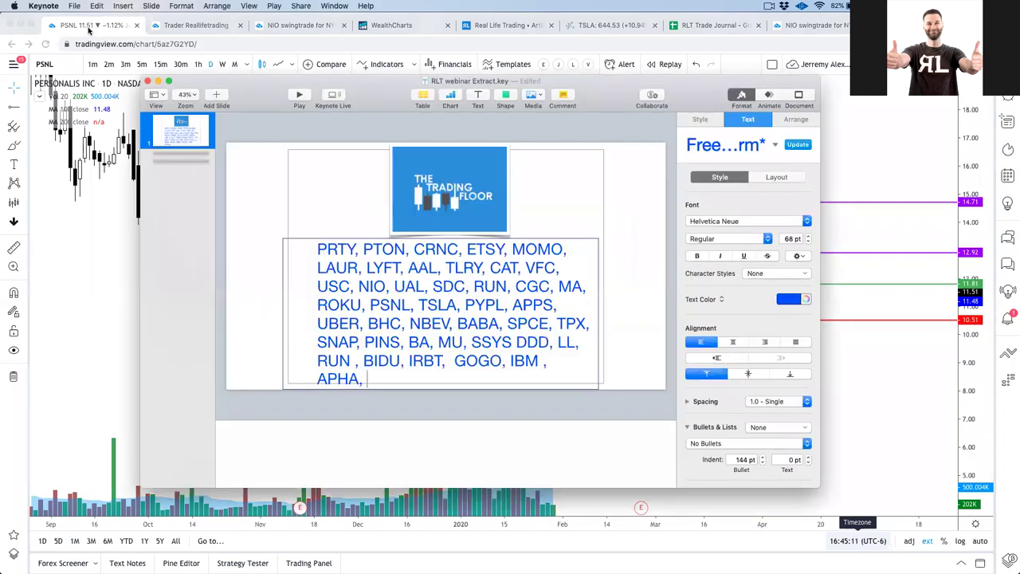
pyautogui.click(48, 65)
pyautogui.write('TSLA')
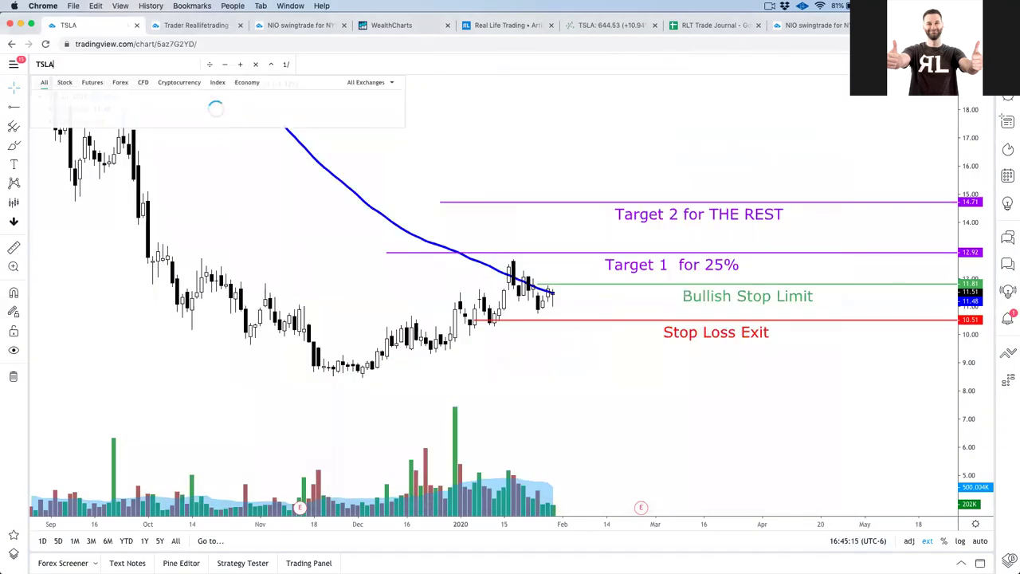
pyautogui.press('Return')
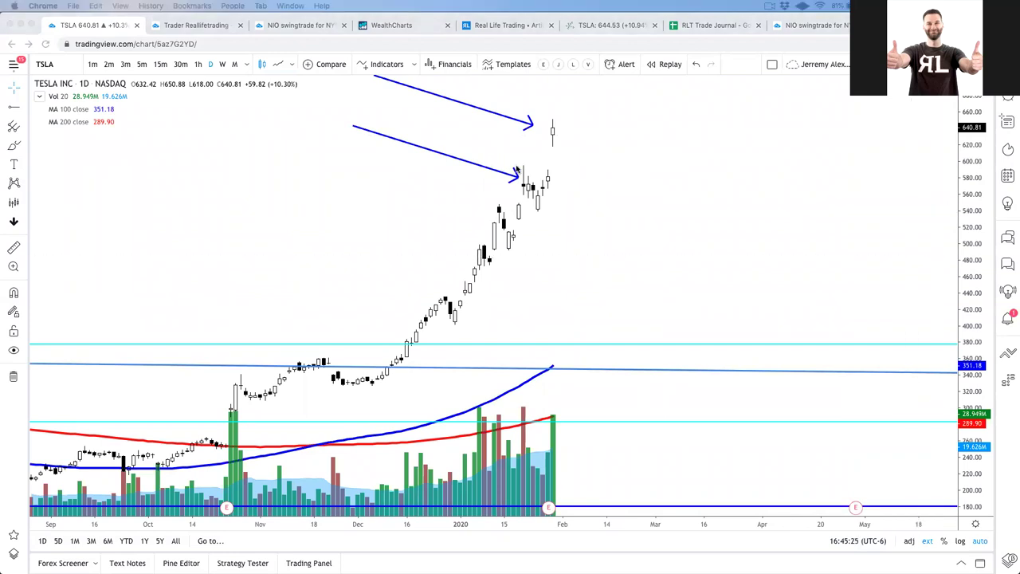
# - Delete the two blue arrows above the latest TSLA candles on the daily chart and reset the chart view
pyautogui.moveTo(463, 200); pyautogui.dragTo(510, 191)
pyautogui.moveTo(971, 227); pyautogui.dragTo(970, 255)
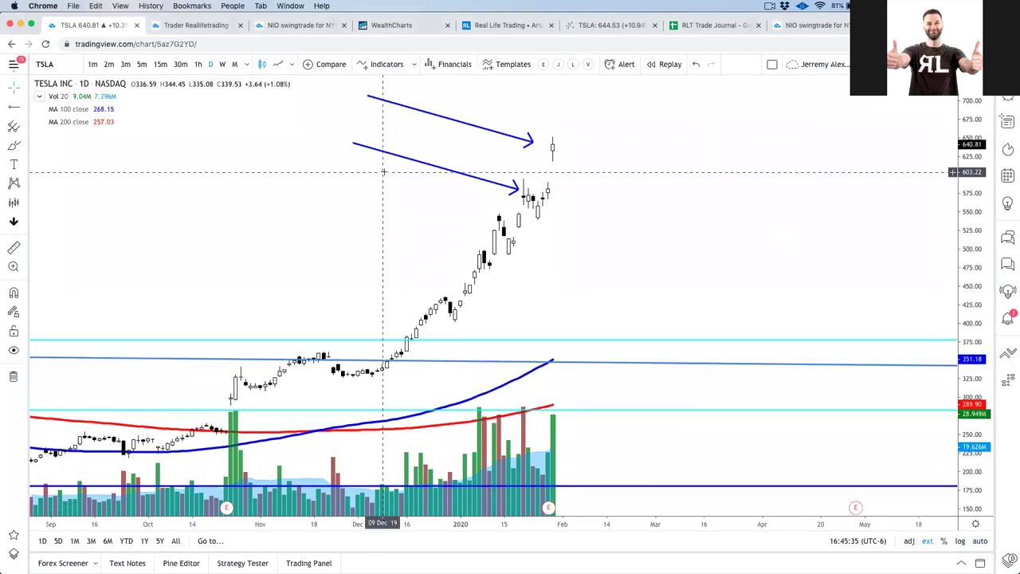
pyautogui.click(511, 189)
pyautogui.press('Delete')
pyautogui.press('Delete')
pyautogui.hotkey('alt', 'r')
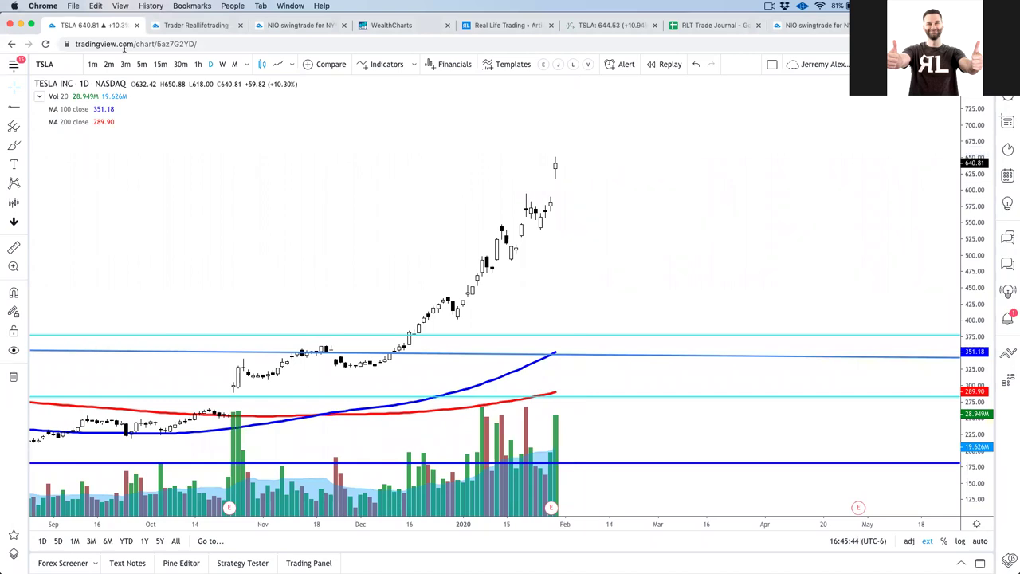
# - Examine TSLA's full history on the monthly interval, boxing the 2010–2013 sideways range and tracing the 2013 breakout
pyautogui.click(234, 65)
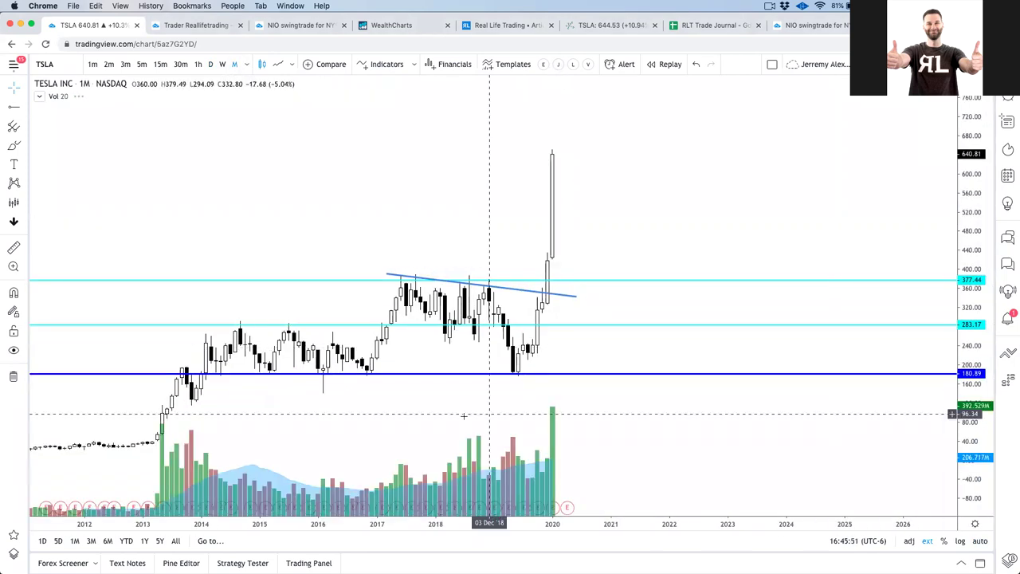
pyautogui.hscroll(-5, 724, 337)
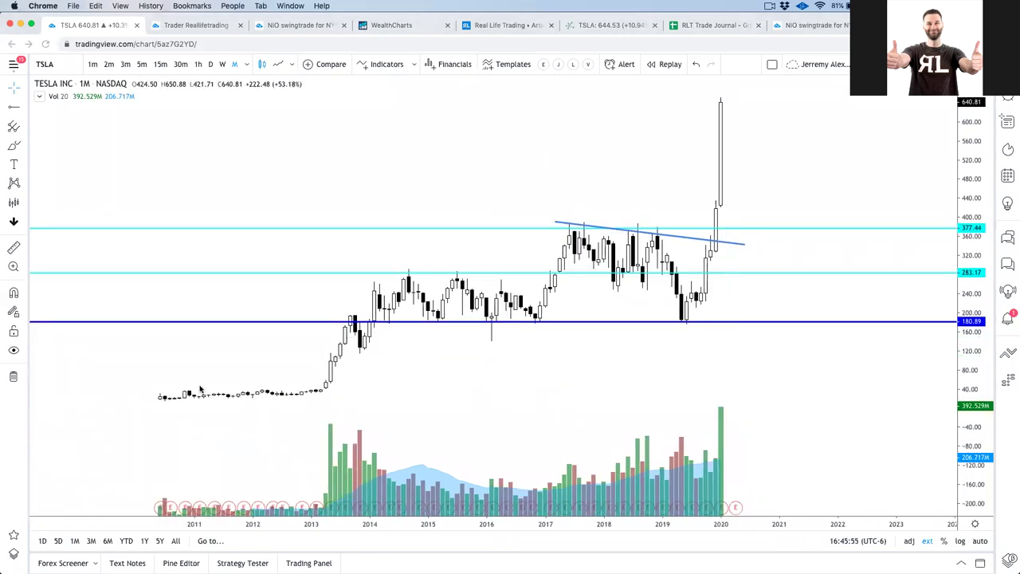
pyautogui.moveTo(155, 385)
pyautogui.mouseDown()
pyautogui.moveTo(330, 405)
pyautogui.moveTo(317, 399)
pyautogui.mouseUp()
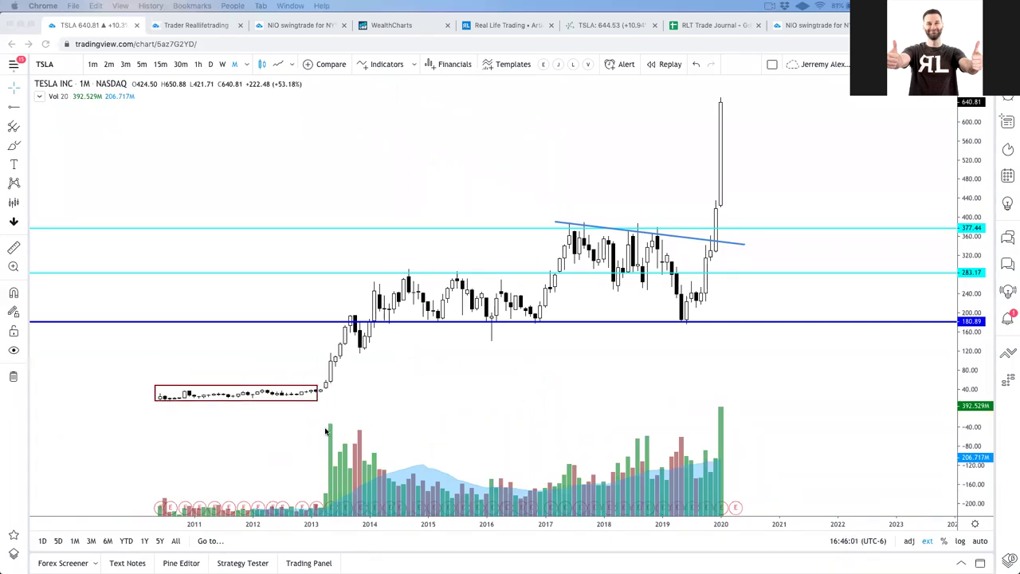
pyautogui.moveTo(335, 417)
pyautogui.mouseDown()
pyautogui.moveTo(326, 391)
pyautogui.moveTo(344, 362)
pyautogui.moveTo(338, 300)
pyautogui.moveTo(351, 316)
pyautogui.mouseUp()
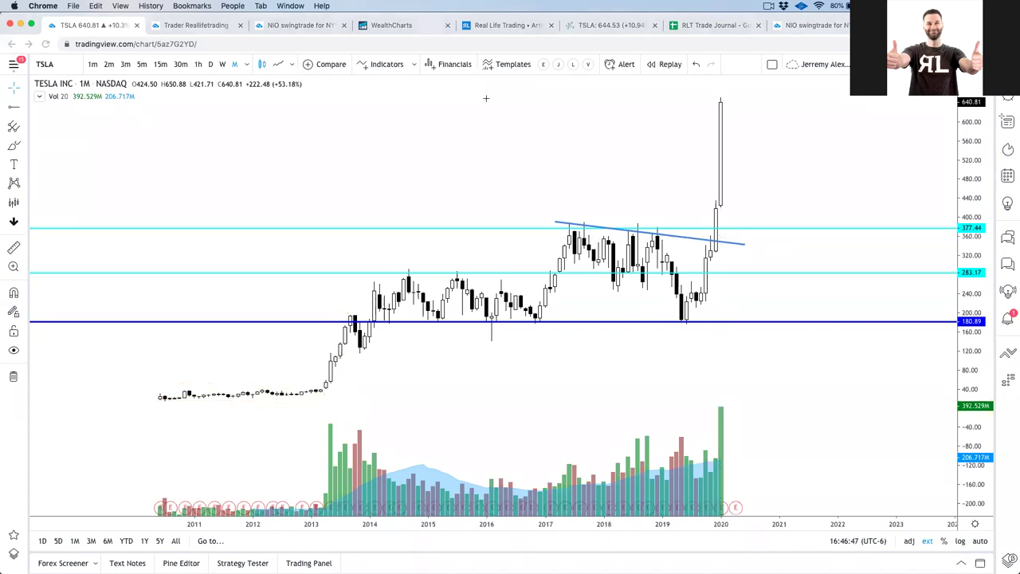
# - Examine TSLA's latest session on the 5-minute interval with the price scale set to auto
pyautogui.click(924, 541)
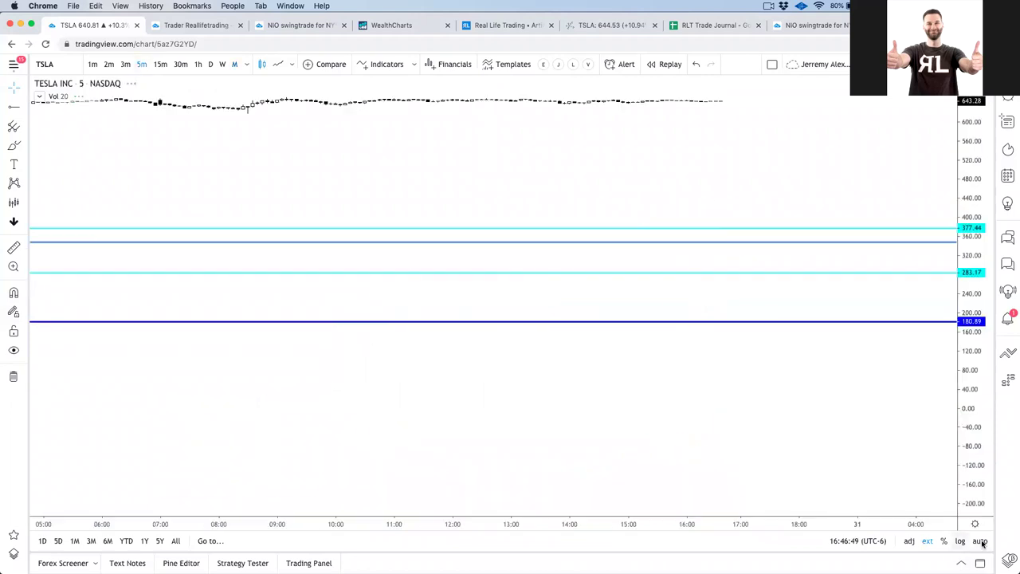
pyautogui.scroll(-2, 800, 347)
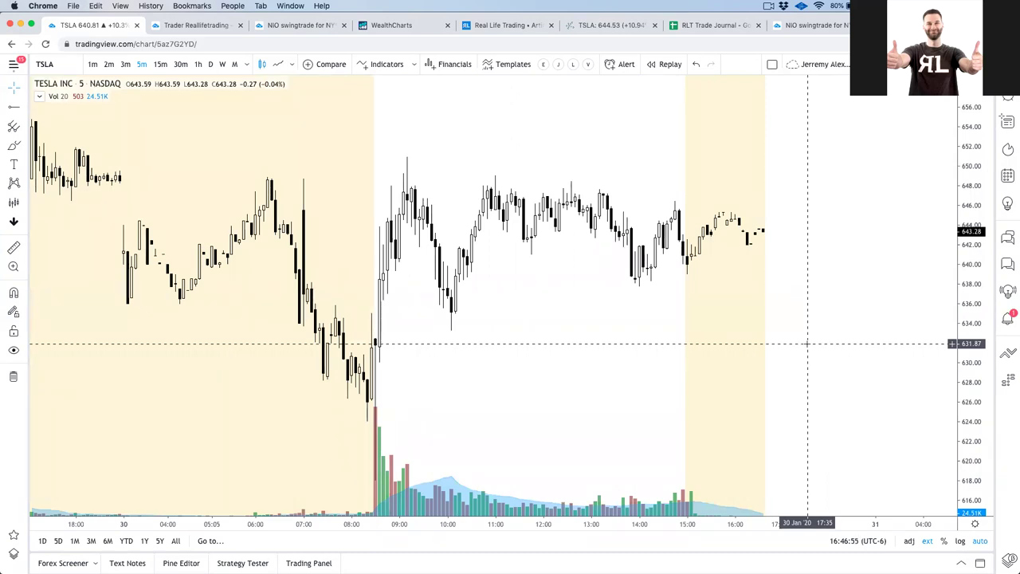
pyautogui.hscroll(-2, 807, 345)
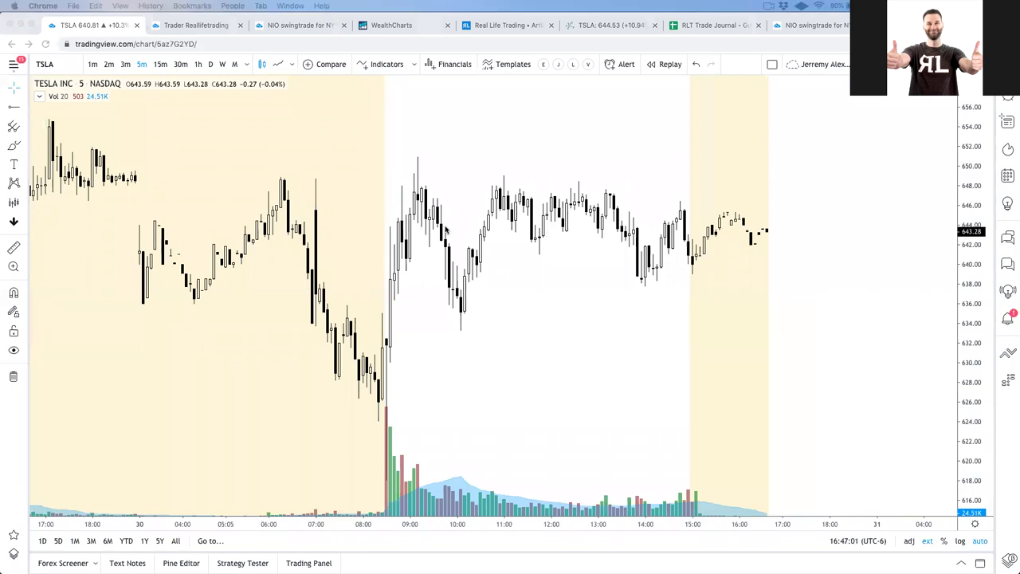
# - Sketch marks at TSLA's session high, the pullback below it and the peak near 11:00, and clear the sketches
pyautogui.moveTo(465, 176)
pyautogui.mouseDown()
pyautogui.moveTo(467, 199)
pyautogui.moveTo(440, 226)
pyautogui.moveTo(470, 226)
pyautogui.mouseUp()
pyautogui.moveTo(408, 157); pyautogui.dragTo(455, 156)
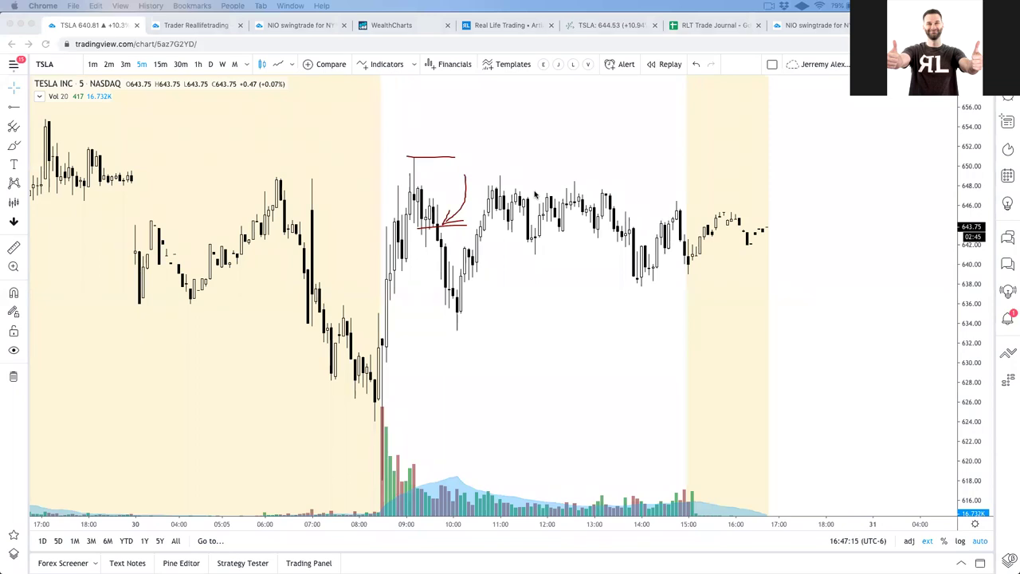
pyautogui.moveTo(481, 189)
pyautogui.mouseDown()
pyautogui.moveTo(510, 217)
pyautogui.moveTo(475, 209)
pyautogui.moveTo(488, 196)
pyautogui.mouseUp()
pyautogui.moveTo(469, 266)
pyautogui.mouseDown()
pyautogui.moveTo(485, 204)
pyautogui.moveTo(512, 212)
pyautogui.moveTo(522, 254)
pyautogui.mouseUp()
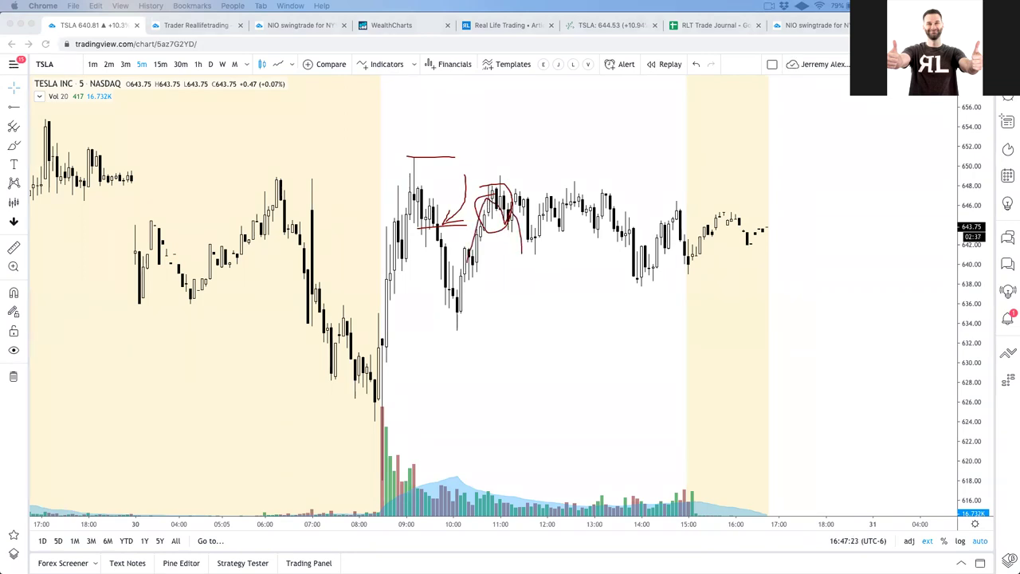
pyautogui.press('Escape')
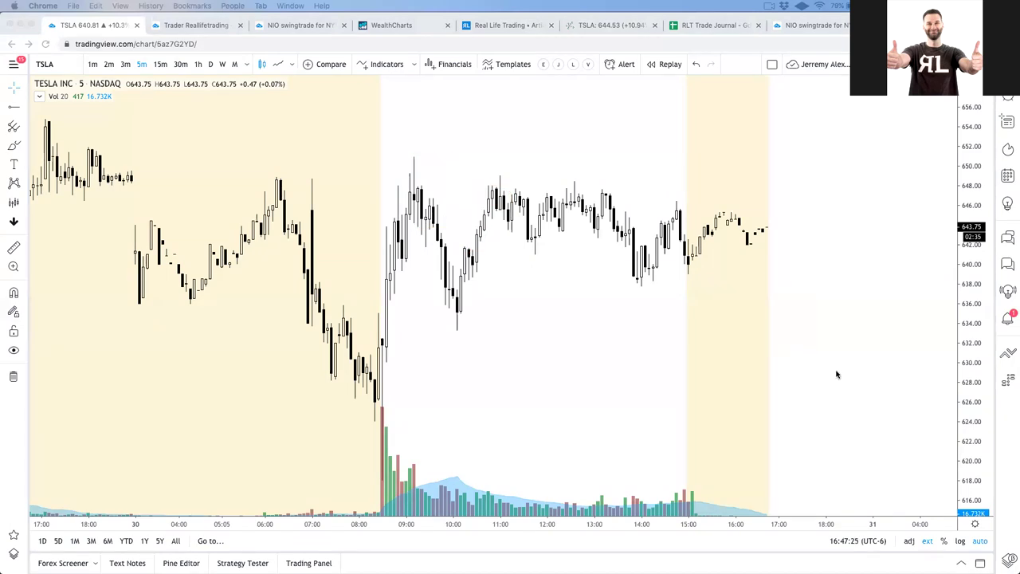
# - Return the TSLA chart to the daily interval and examine the rally into early 2020
pyautogui.click(742, 321)
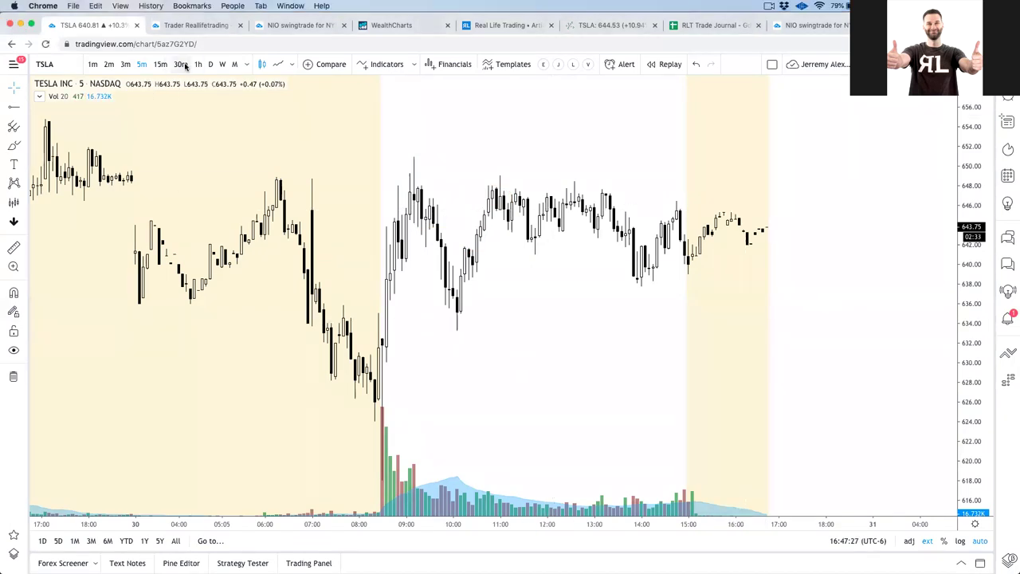
pyautogui.click(210, 63)
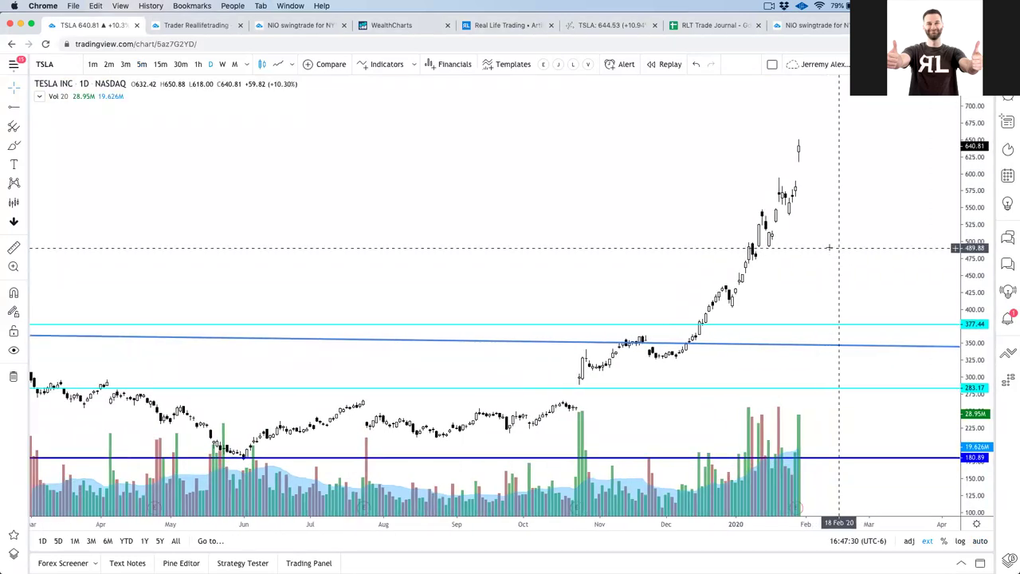
pyautogui.moveTo(833, 247); pyautogui.dragTo(690, 246)
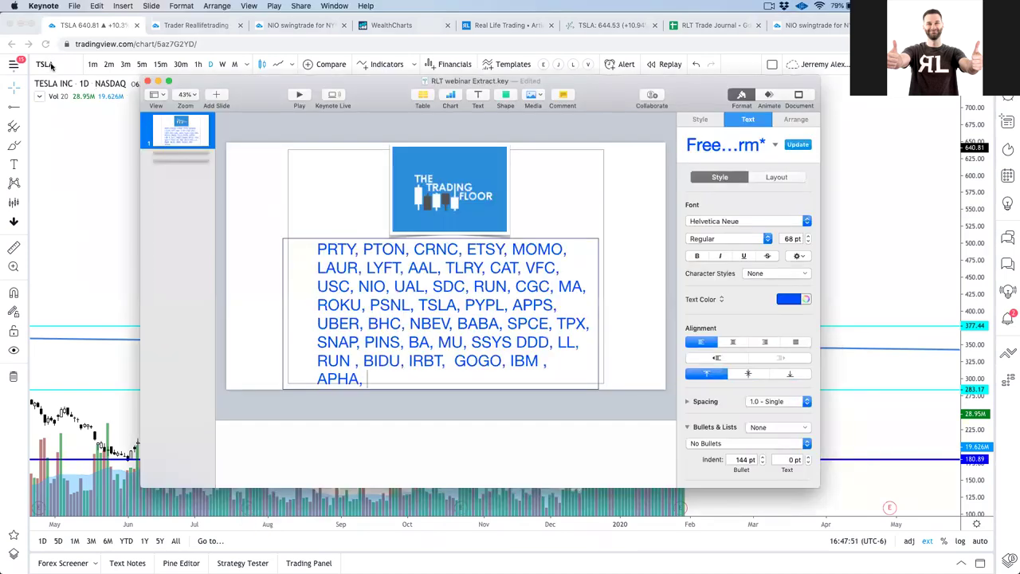
# - Load the PYPL chart as the next ticker on the list
pyautogui.click(49, 64)
pyautogui.write('PYPL')
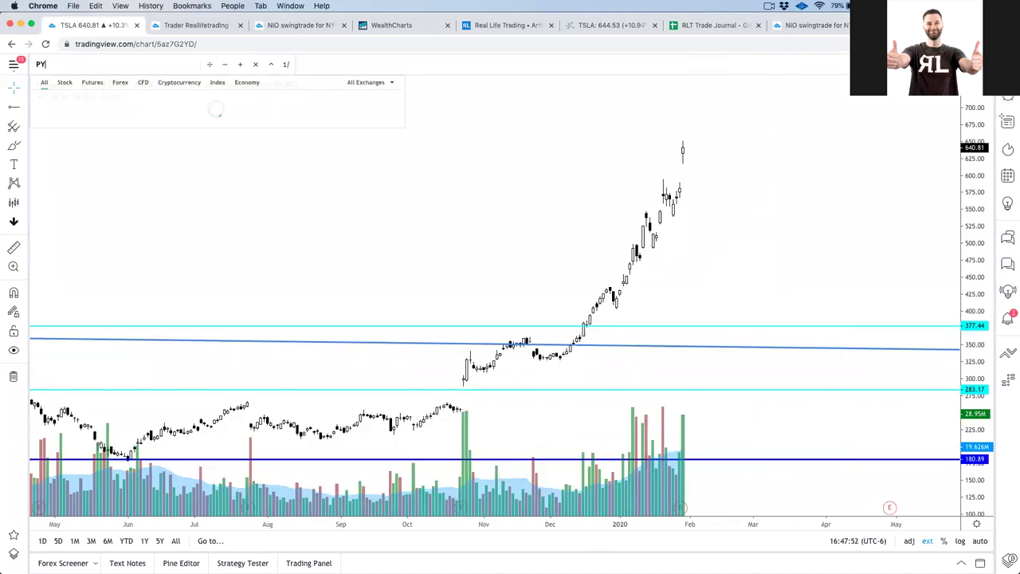
pyautogui.press('Return')
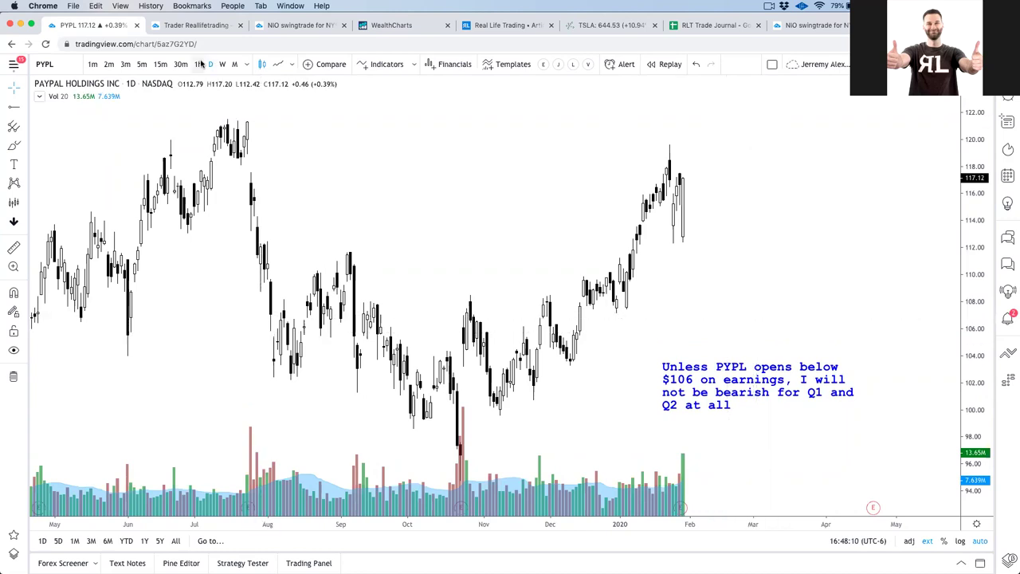
# - Examine PYPL's recent price swings on the 60-minute interval
pyautogui.write('60')
pyautogui.press('Return')
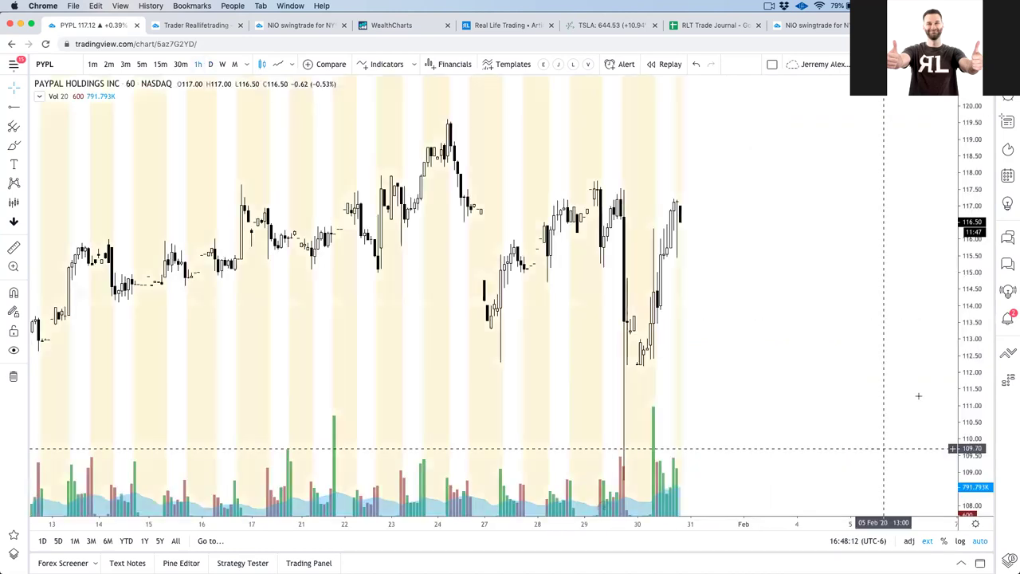
pyautogui.moveTo(973, 412); pyautogui.dragTo(968, 444)
pyautogui.scroll(-3, 826, 451)
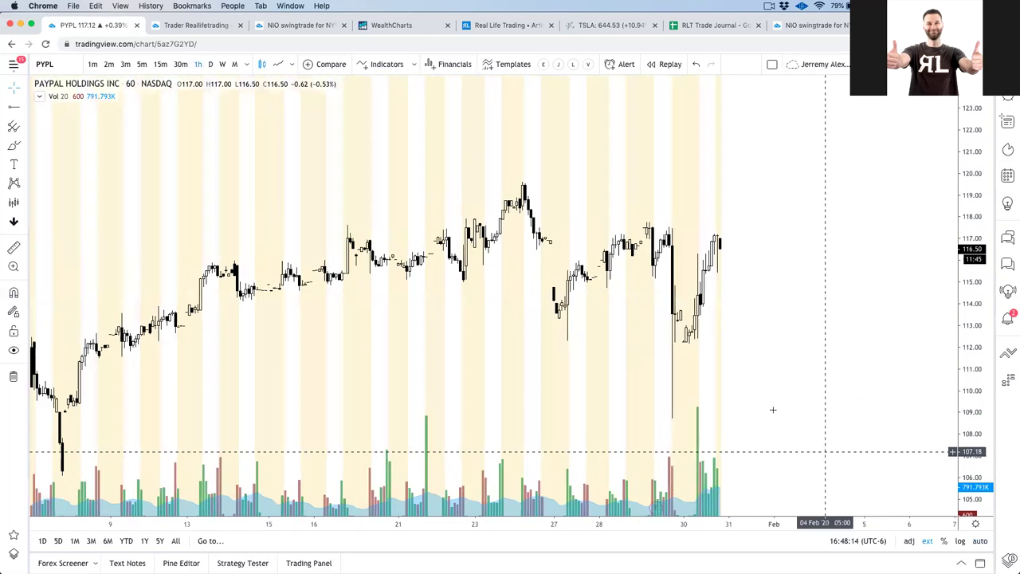
# - Return PYPL to the daily interval with auto price scaling and delete the blue note about opening below $106
pyautogui.click(210, 63)
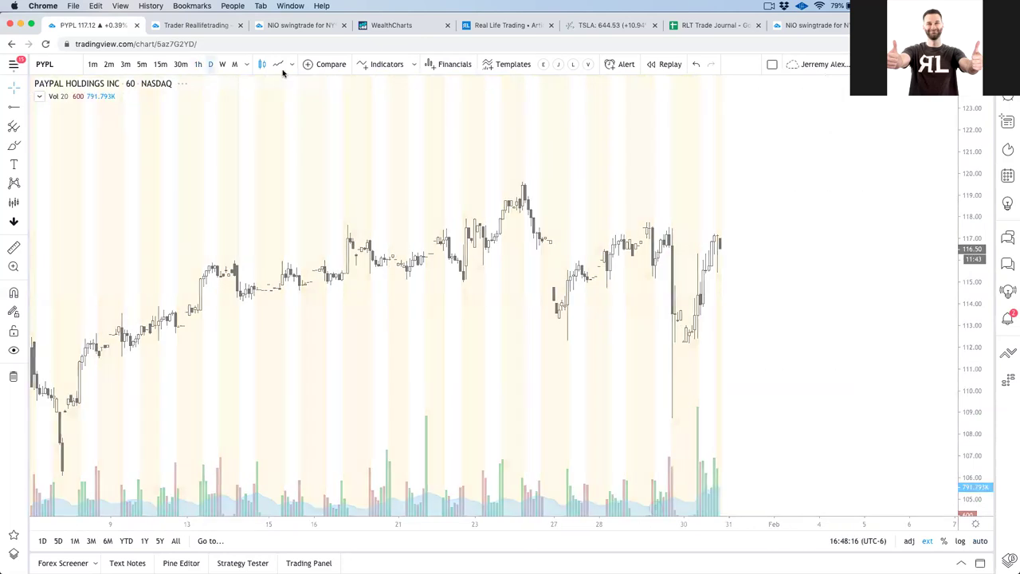
pyautogui.click(978, 543)
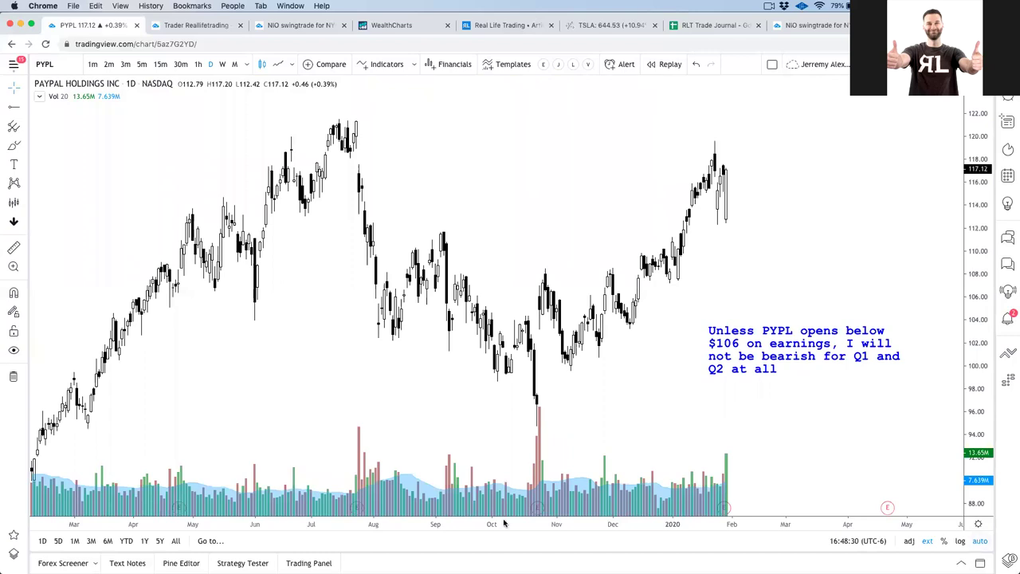
pyautogui.click(762, 343)
pyautogui.press('Delete')
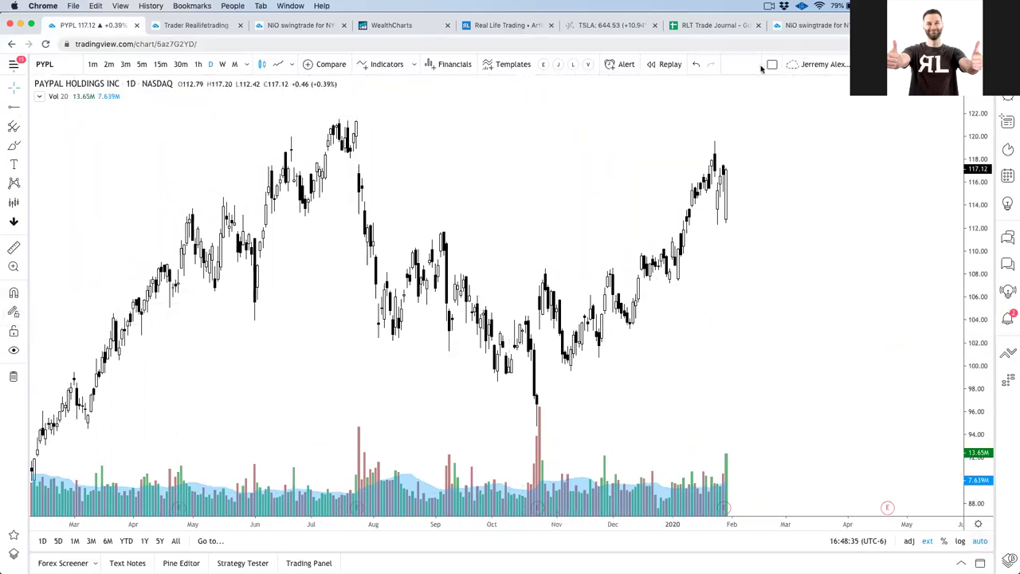
# - Switch to Finviz and look up the PYPL quote page
pyautogui.press('super+9')
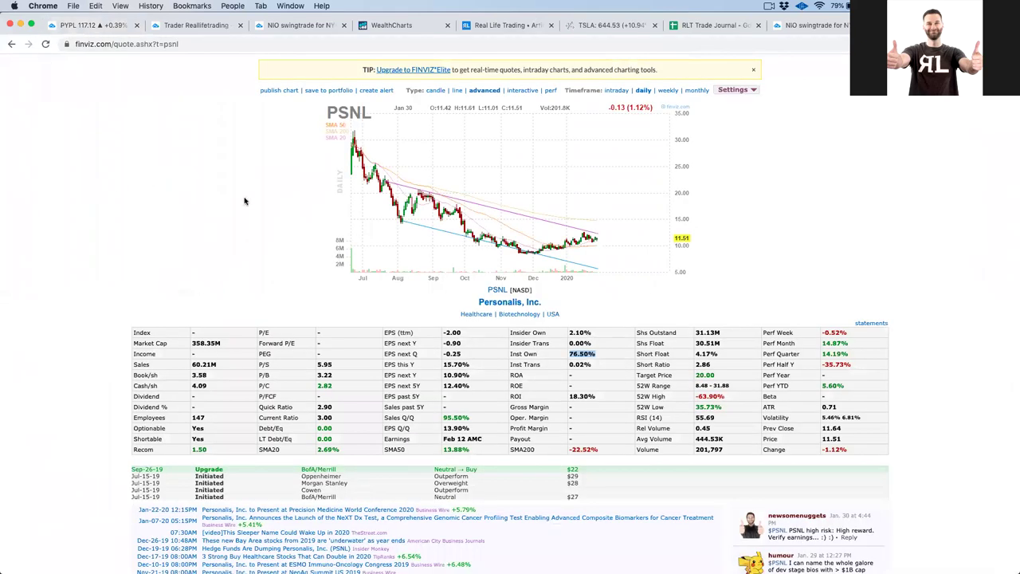
pyautogui.scroll(1, 230, 155)
pyautogui.scroll(1, 213, 93)
pyautogui.click(213, 93)
pyautogui.write('pypl')
pyautogui.press('Return')
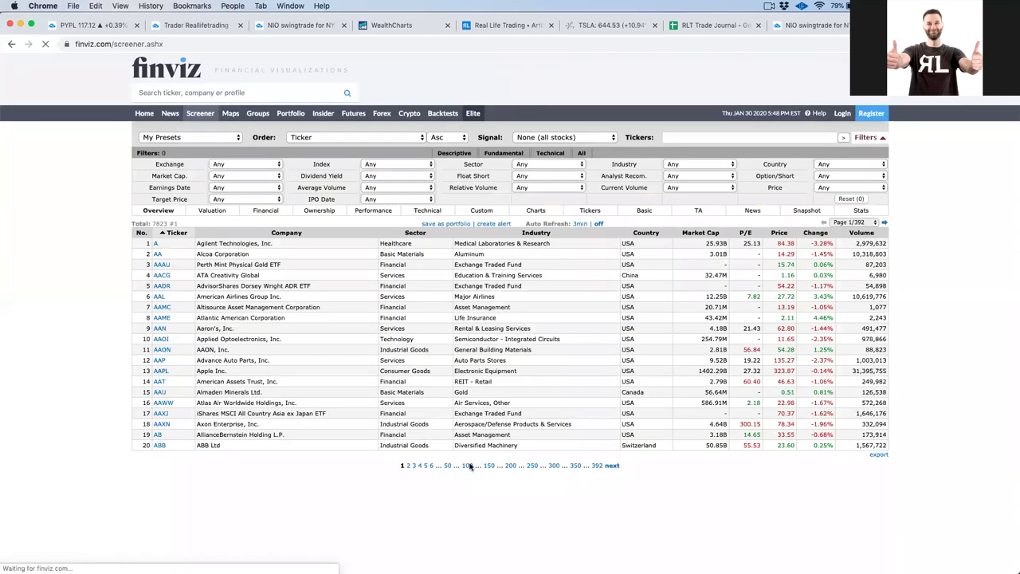
pyautogui.click(181, 92)
pyautogui.write('pypl')
pyautogui.press('Return')
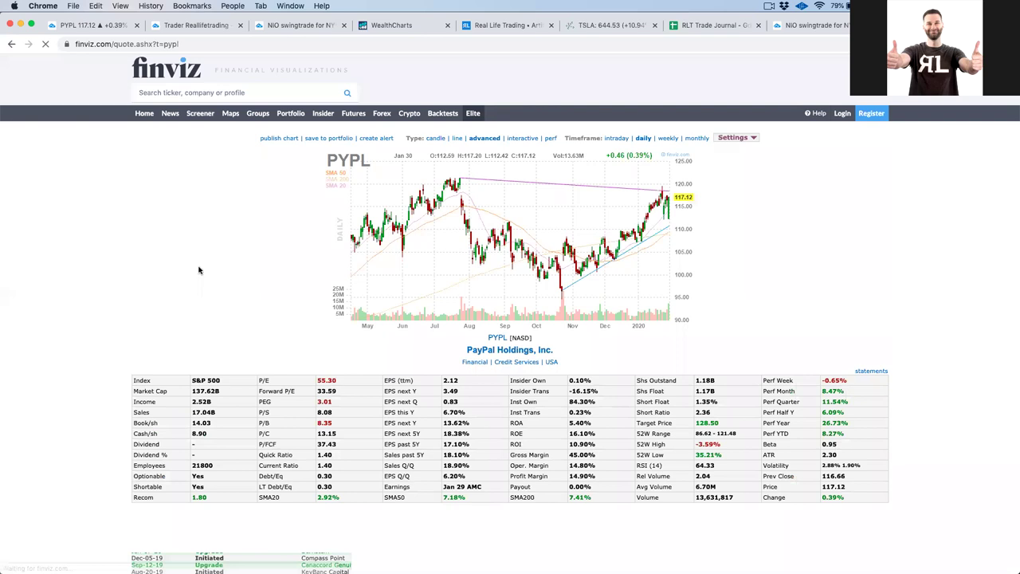
# - Highlight PayPal's Sales Q/Q and Gross Margin figures in the Finviz fundamentals table
pyautogui.scroll(-1, 198, 268)
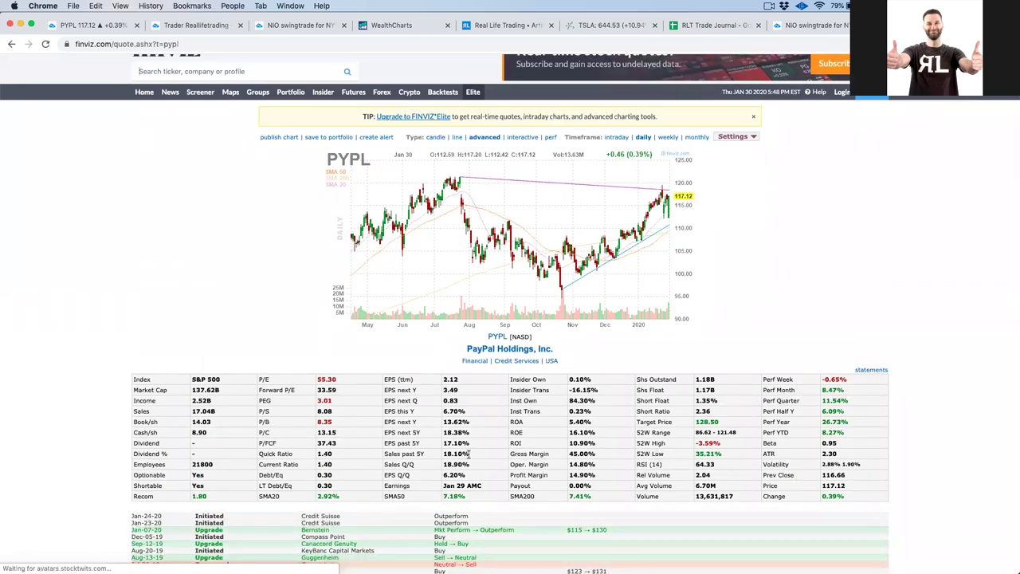
pyautogui.moveTo(471, 465); pyautogui.dragTo(443, 468)
pyautogui.moveTo(601, 455); pyautogui.dragTo(569, 455)
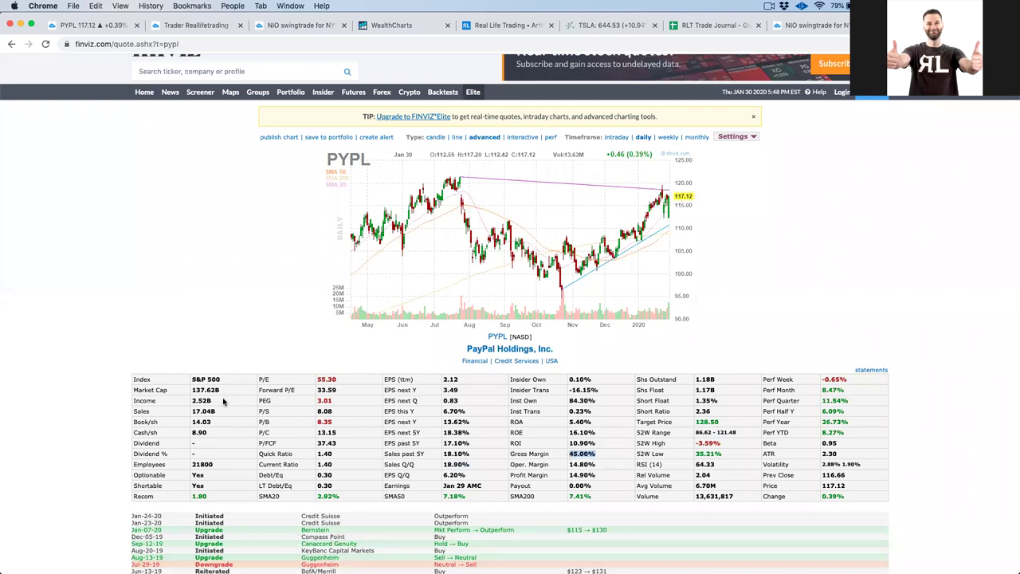
# - Highlight PayPal's Income, P/S and Target Price figures in the Finviz fundamentals table
pyautogui.moveTo(220, 414); pyautogui.dragTo(191, 412)
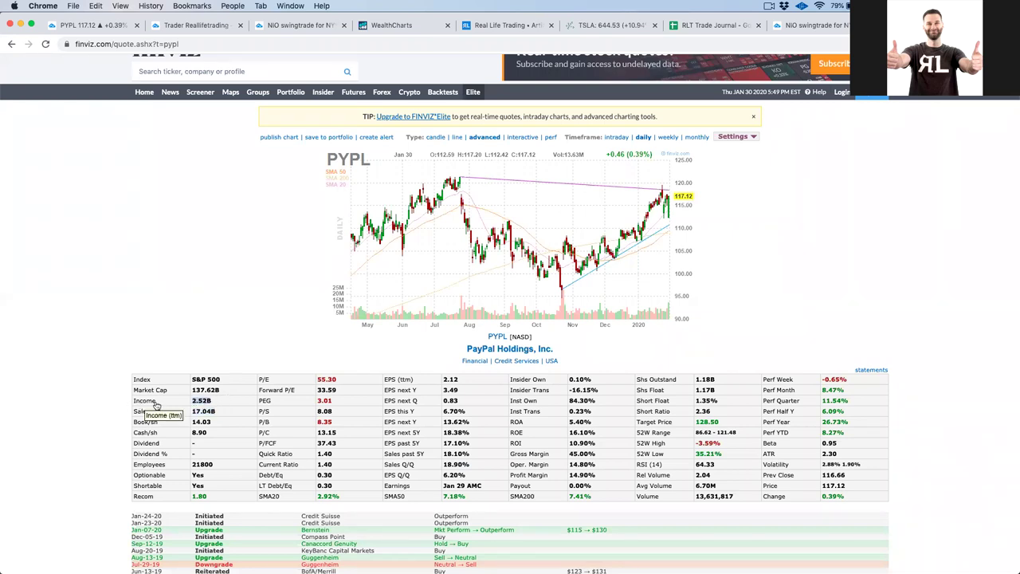
pyautogui.moveTo(343, 416); pyautogui.dragTo(317, 412)
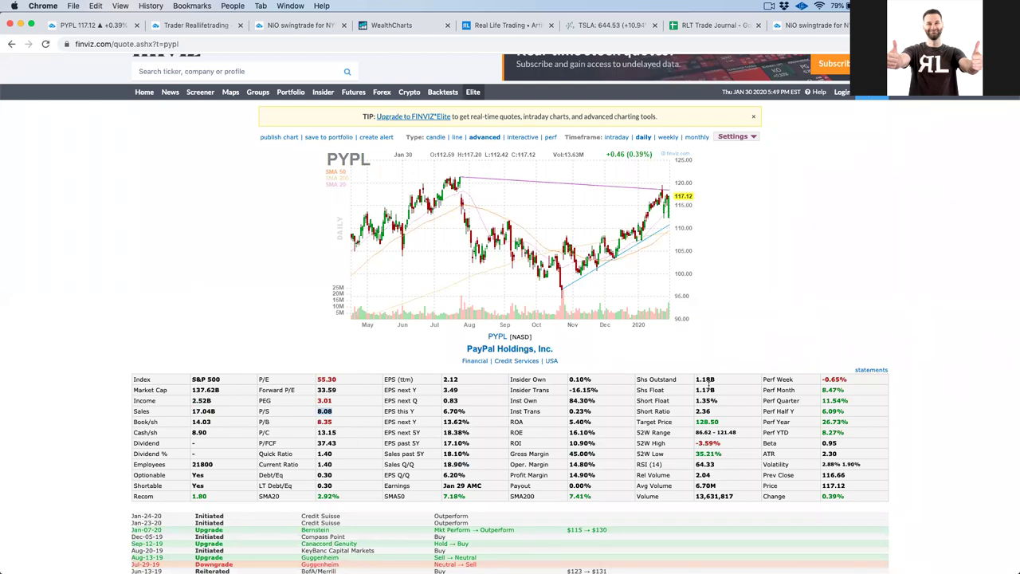
pyautogui.moveTo(720, 424); pyautogui.dragTo(631, 421)
# - Switch to TradingView, load the ZM chart and compress its price scale so the candles sit above the volume bars
pyautogui.click(62, 30)
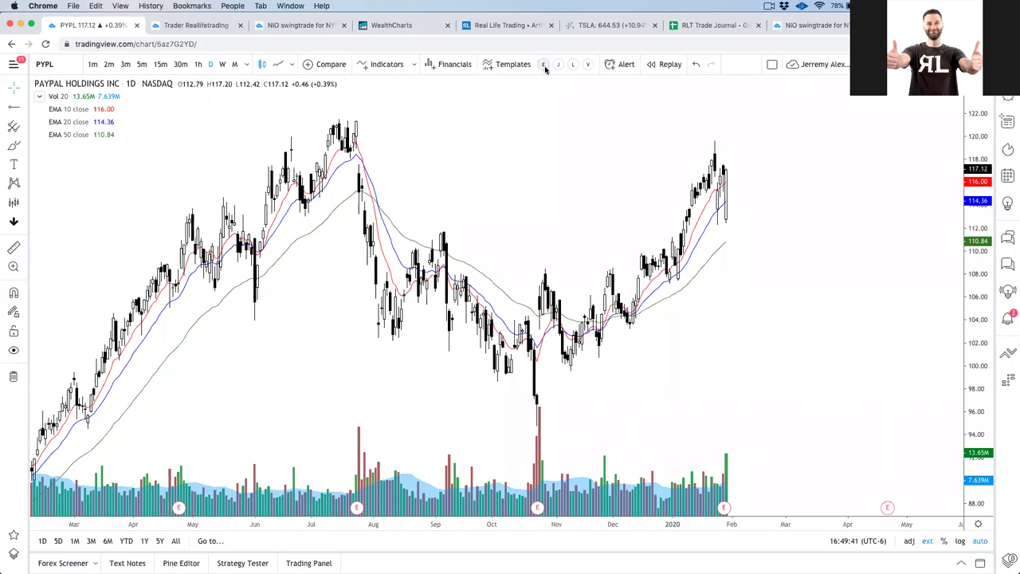
pyautogui.click(59, 64)
pyautogui.write('ZM')
pyautogui.press('Return')
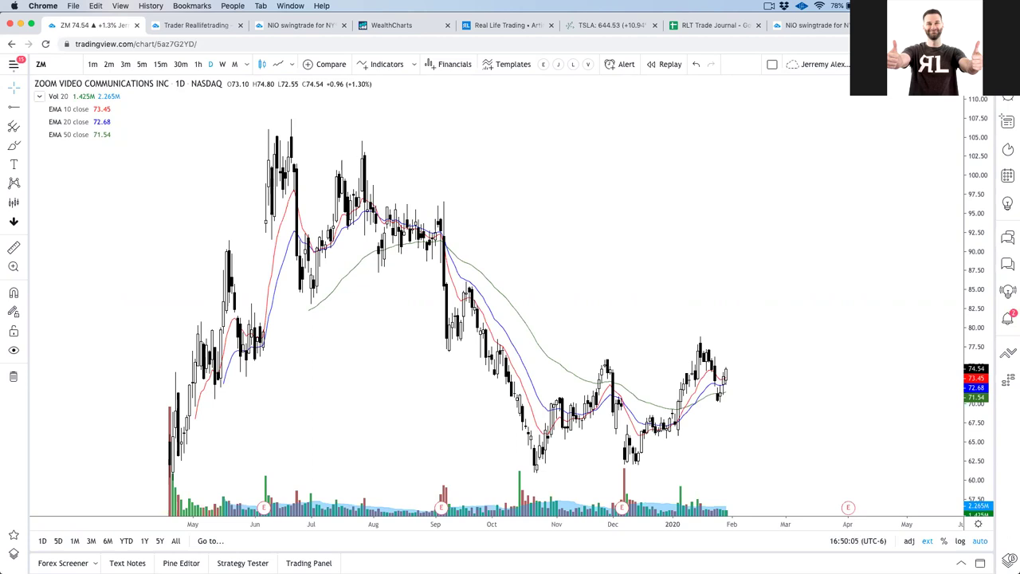
pyautogui.moveTo(973, 392); pyautogui.dragTo(974, 434)
pyautogui.moveTo(841, 432); pyautogui.dragTo(836, 360)
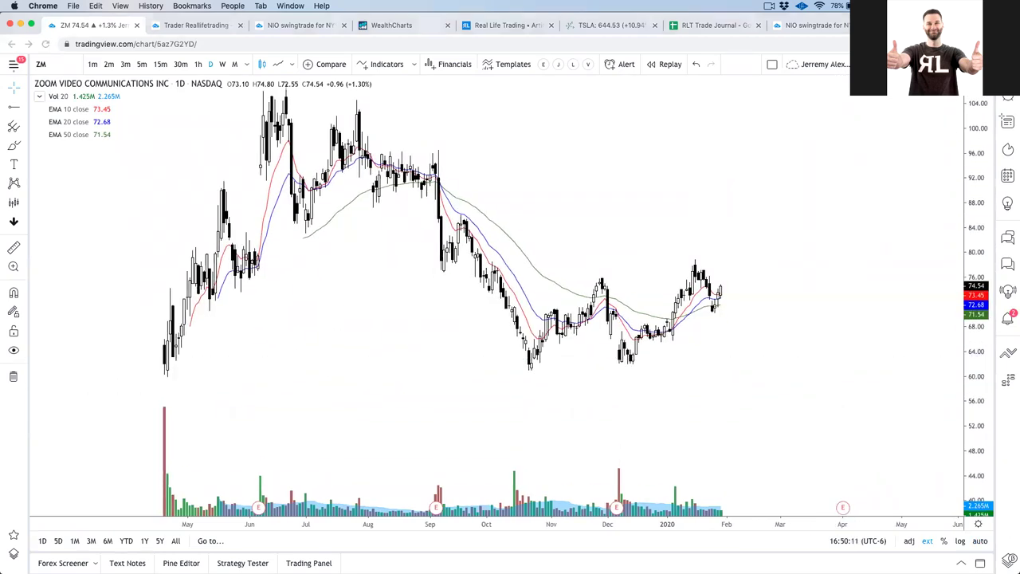
# - Draw temporary arrows to the Zoom company name and to the December and late-January candles, and clear them
pyautogui.moveTo(293, 347); pyautogui.dragTo(117, 95)
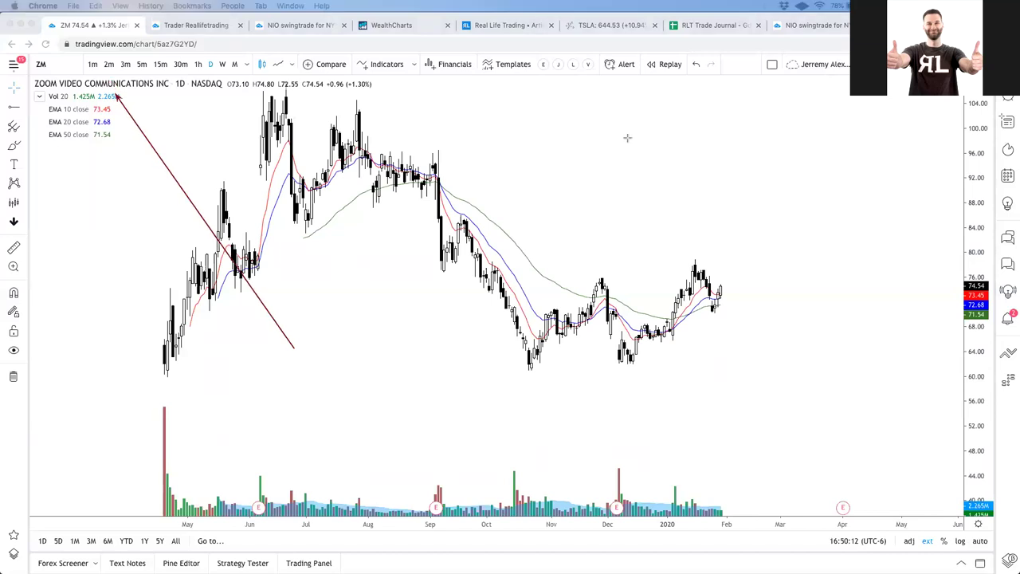
pyautogui.moveTo(633, 134); pyautogui.dragTo(632, 243)
pyautogui.moveTo(710, 186); pyautogui.dragTo(709, 261)
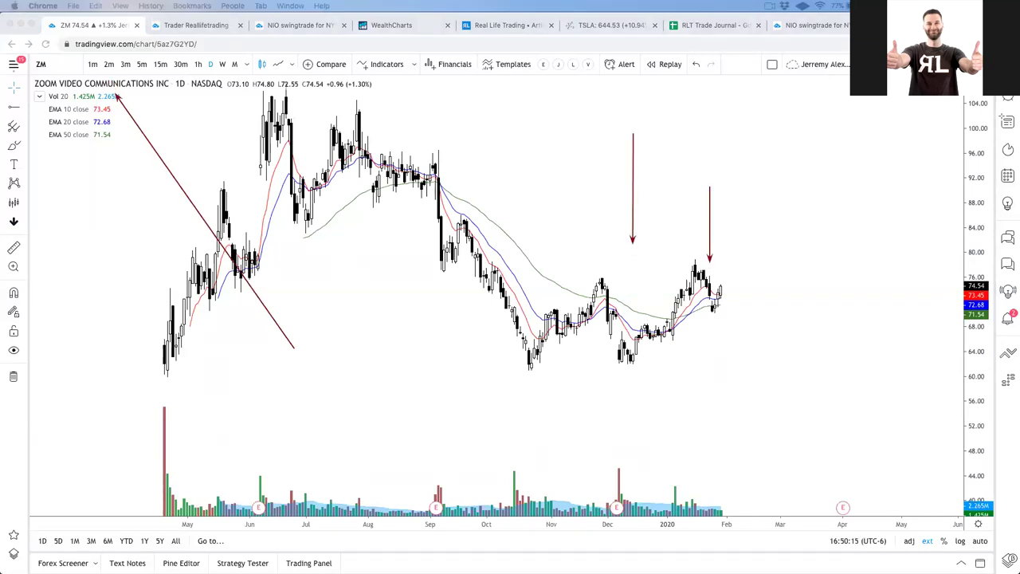
pyautogui.press('Escape')
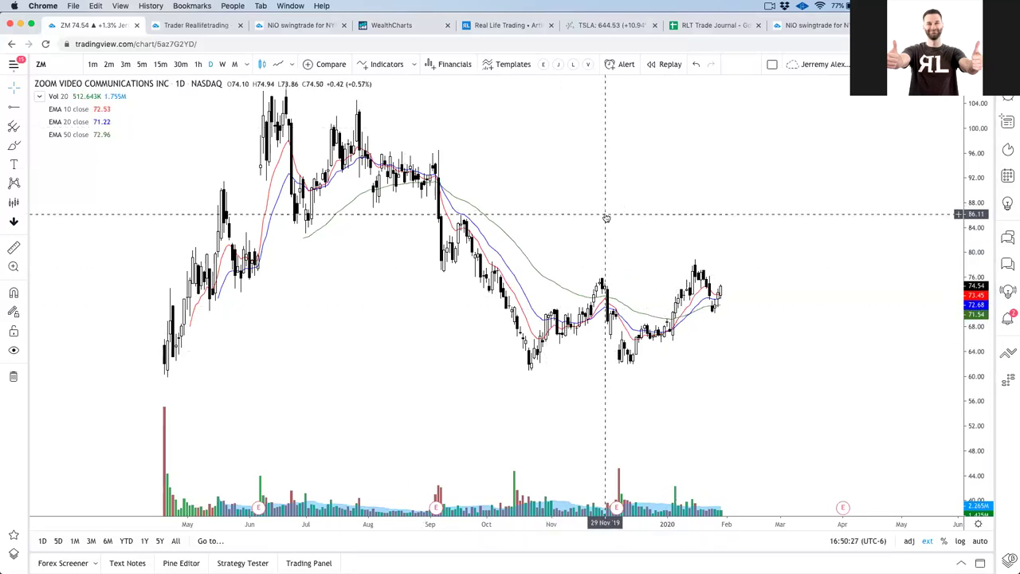
# - Check the ticker list in Keynote and load the APPS chart in TradingView
pyautogui.press('super+Tab')
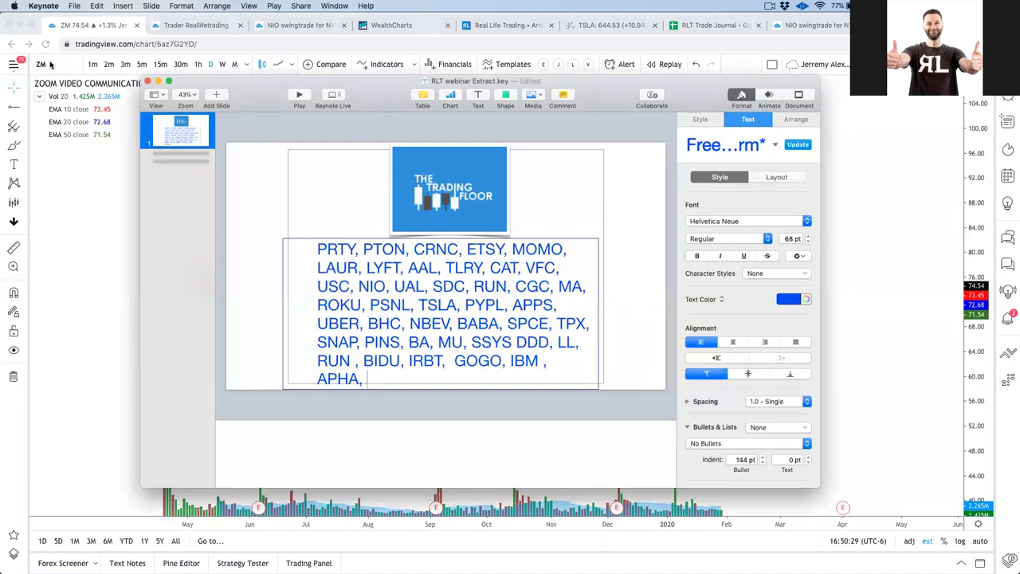
pyautogui.click(49, 63)
pyautogui.write('APPS')
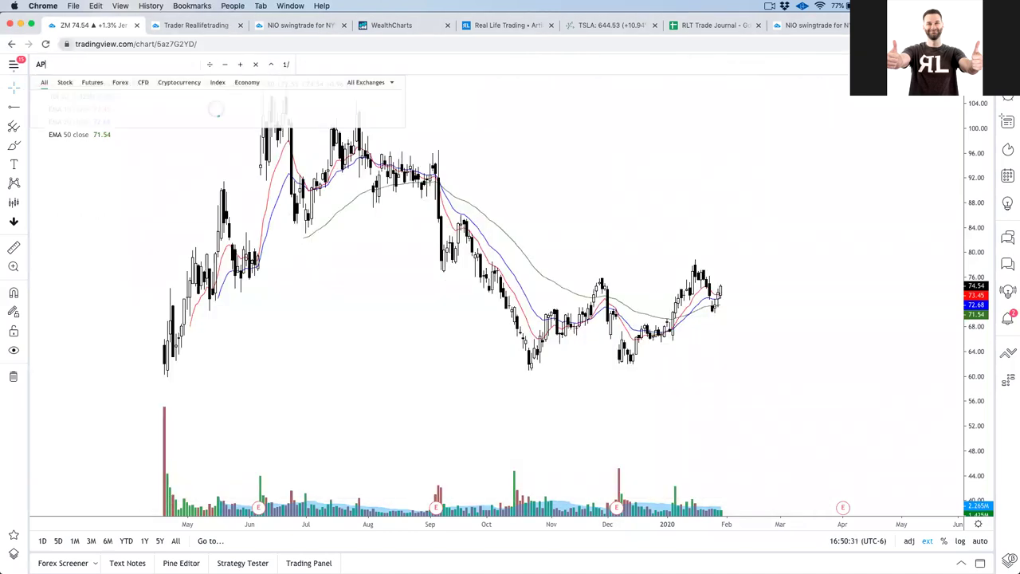
pyautogui.press('Return')
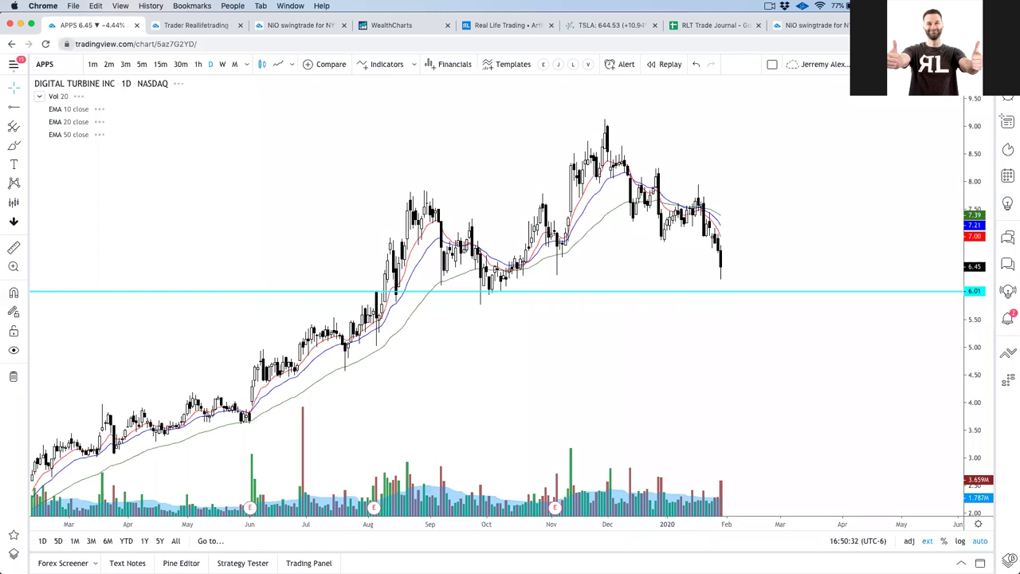
# - Apply the MA 100 and MA 200 template to APPS and show its weekly interval with history back to 2012
pyautogui.click(568, 65)
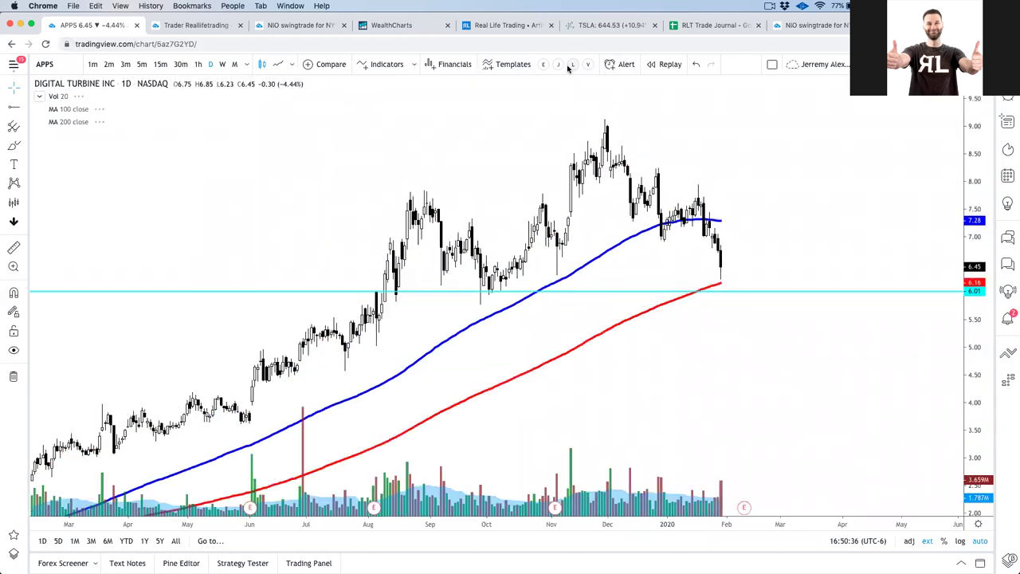
pyautogui.scroll(-2, 888, 248)
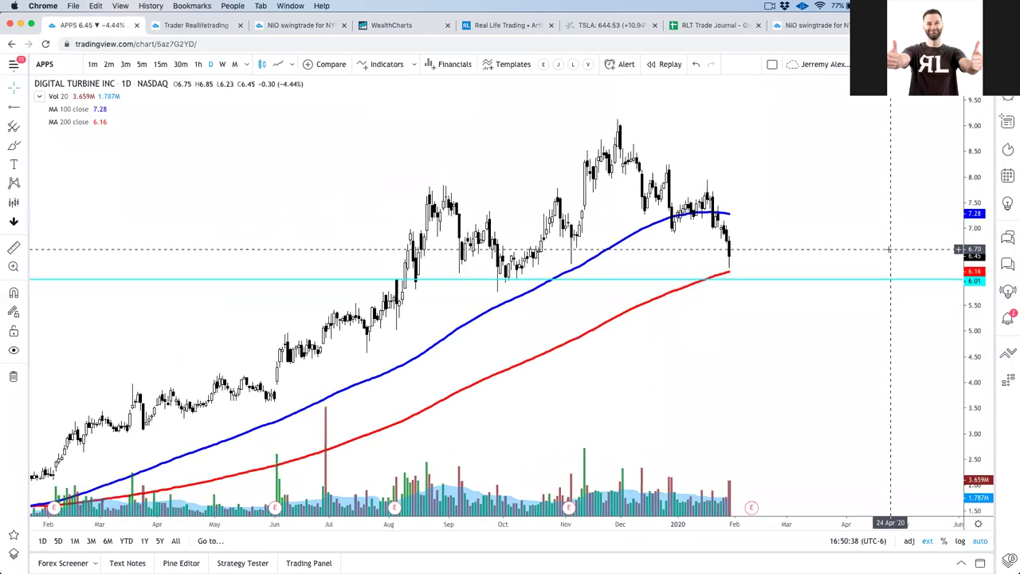
pyautogui.click(222, 64)
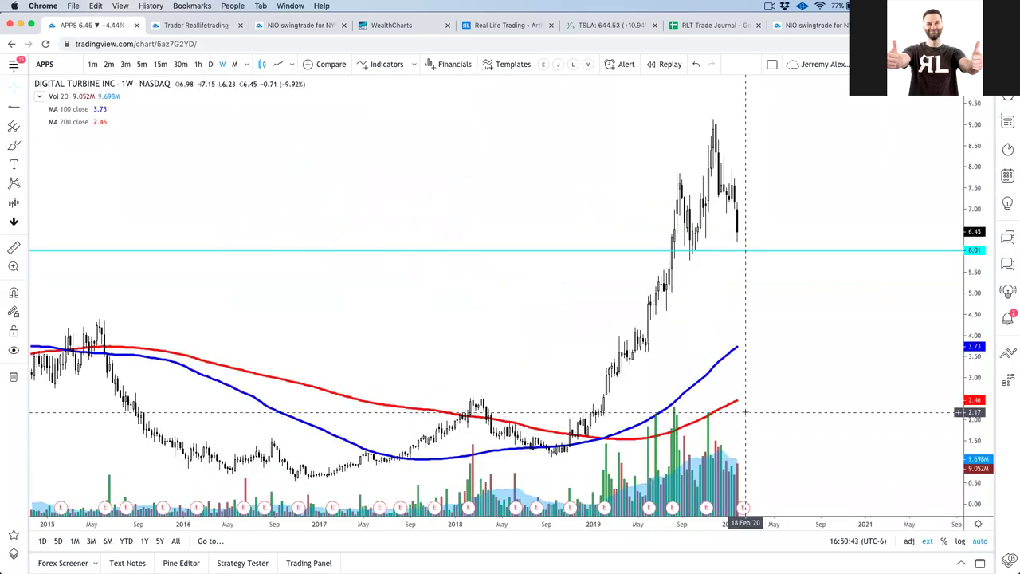
pyautogui.scroll(-1, 651, 234)
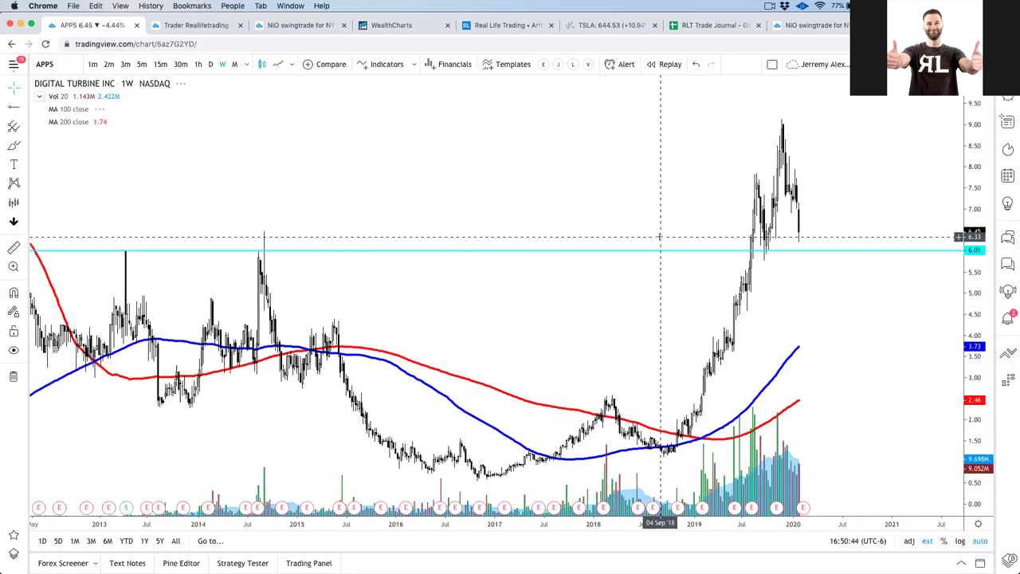
pyautogui.scroll(-3, 660, 236)
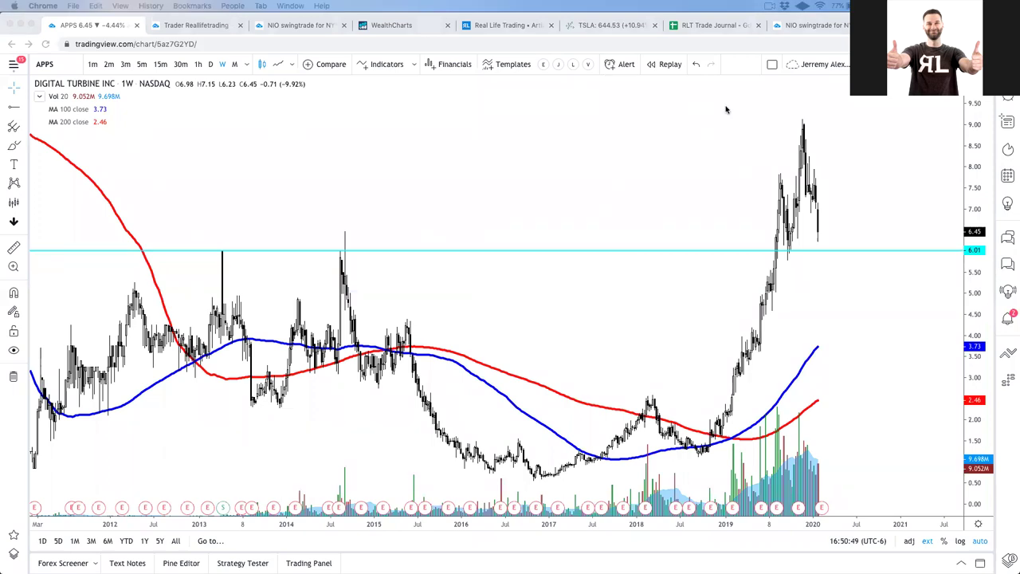
# - Circle the APPS peak near 9.00 with temporary strokes leading to it, and clear the marks
pyautogui.moveTo(785, 119)
pyautogui.mouseDown()
pyautogui.moveTo(854, 158)
pyautogui.moveTo(803, 127)
pyautogui.mouseUp()
pyautogui.moveTo(528, 100); pyautogui.dragTo(769, 123)
pyautogui.moveTo(701, 129); pyautogui.dragTo(800, 122)
pyautogui.moveTo(714, 102); pyautogui.dragTo(800, 120)
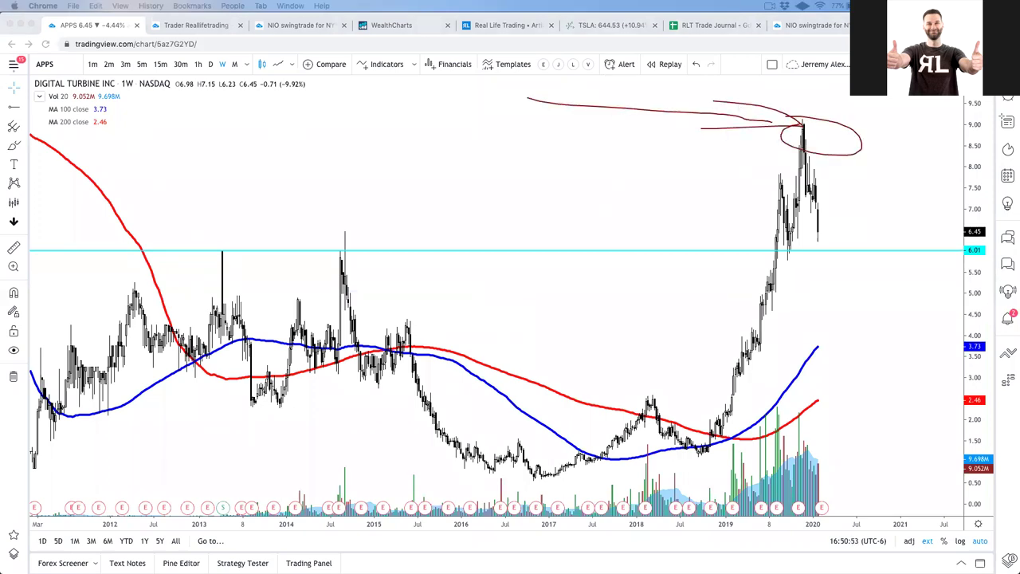
pyautogui.press('Escape')
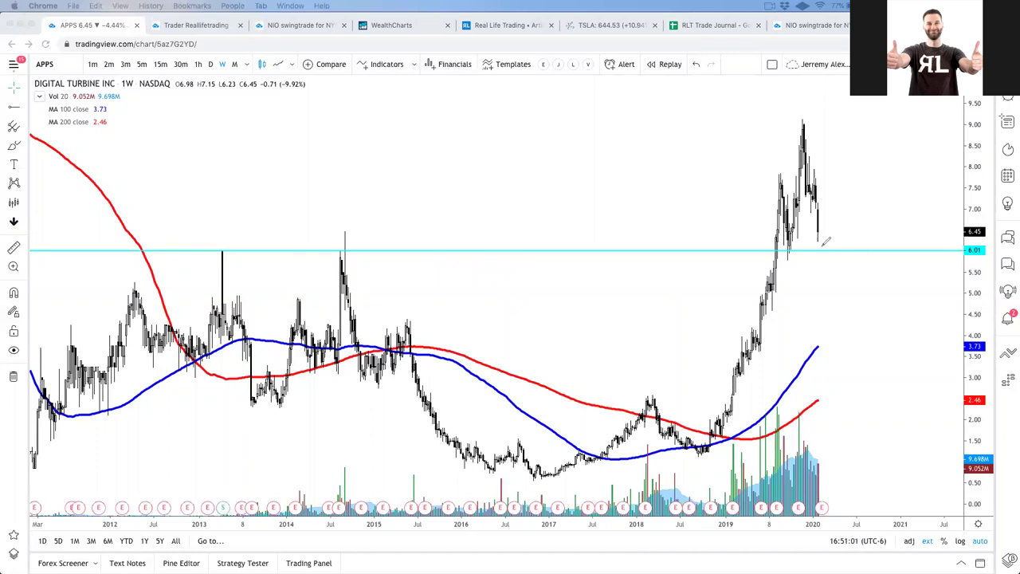
# - Sketch temporary marks around the latest APPS candle and the 6.01 support line, and clear them
pyautogui.moveTo(894, 148); pyautogui.dragTo(828, 198)
pyautogui.moveTo(834, 246)
pyautogui.mouseDown()
pyautogui.moveTo(803, 252)
pyautogui.moveTo(832, 252)
pyautogui.mouseUp()
pyautogui.click(13, 375)
pyautogui.moveTo(694, 460); pyautogui.dragTo(821, 239)
pyautogui.click(690, 160)
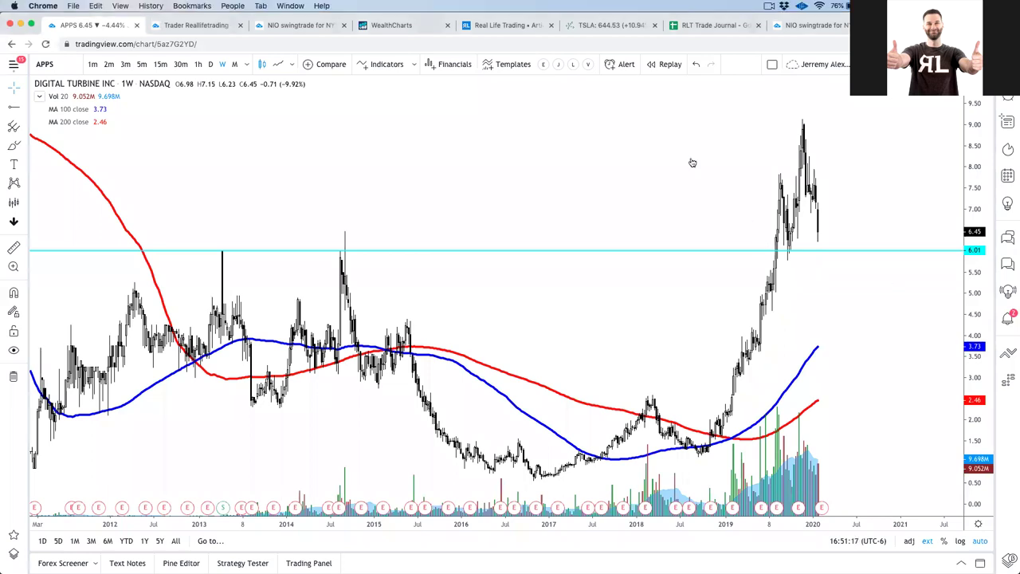
# - Check the Keynote ticker list and load UBER in TradingView on the daily interval, focused on its recent candles
pyautogui.press('super+Tab')
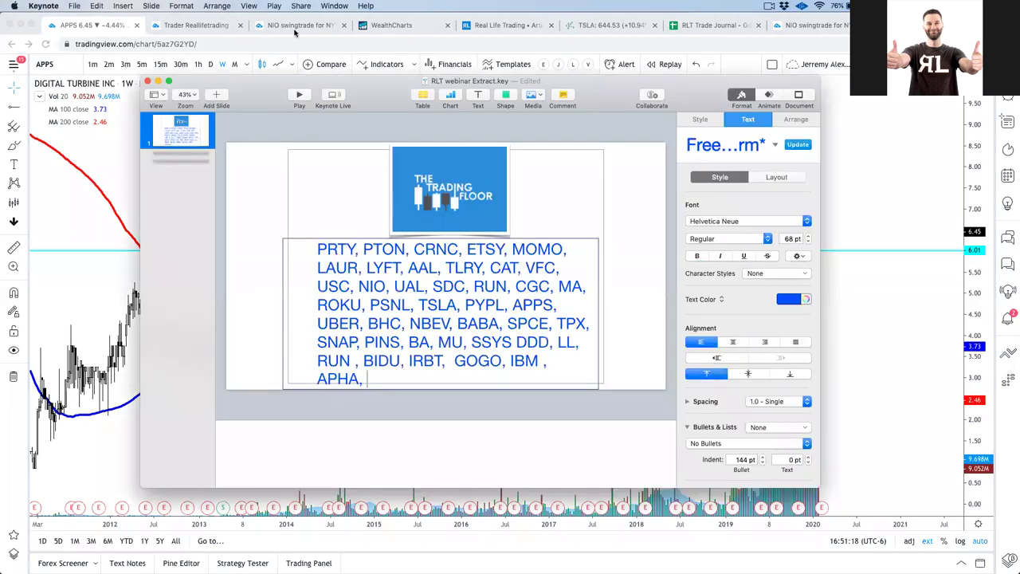
pyautogui.click(67, 64)
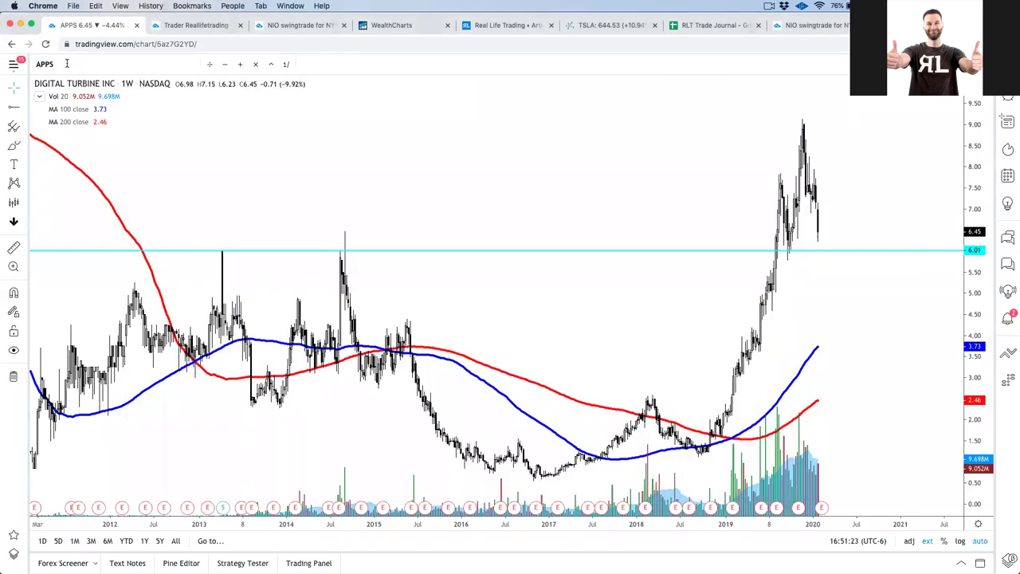
pyautogui.write('UBER')
pyautogui.press('Return')
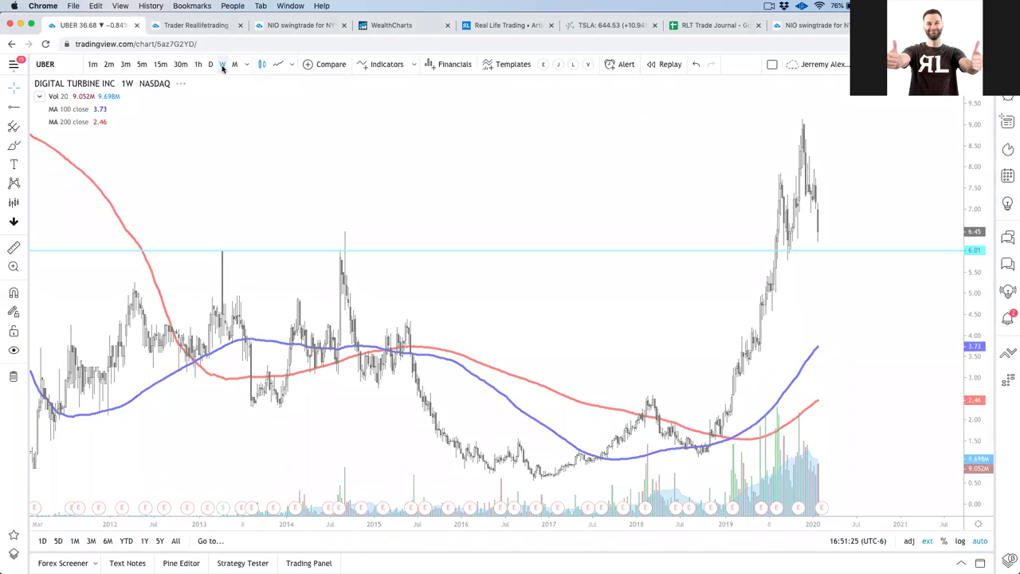
pyautogui.click(210, 64)
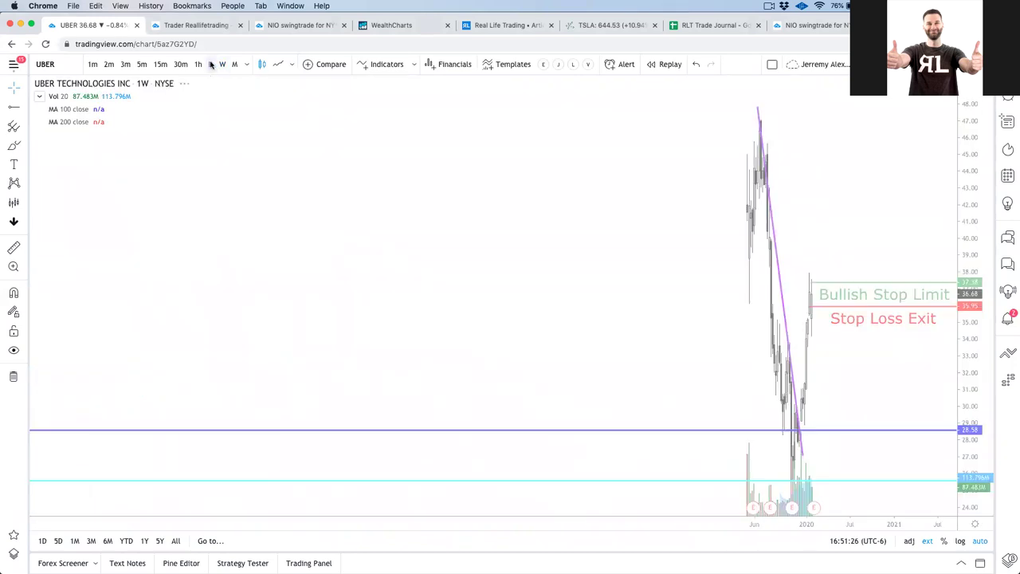
pyautogui.scroll(5, 667, 310)
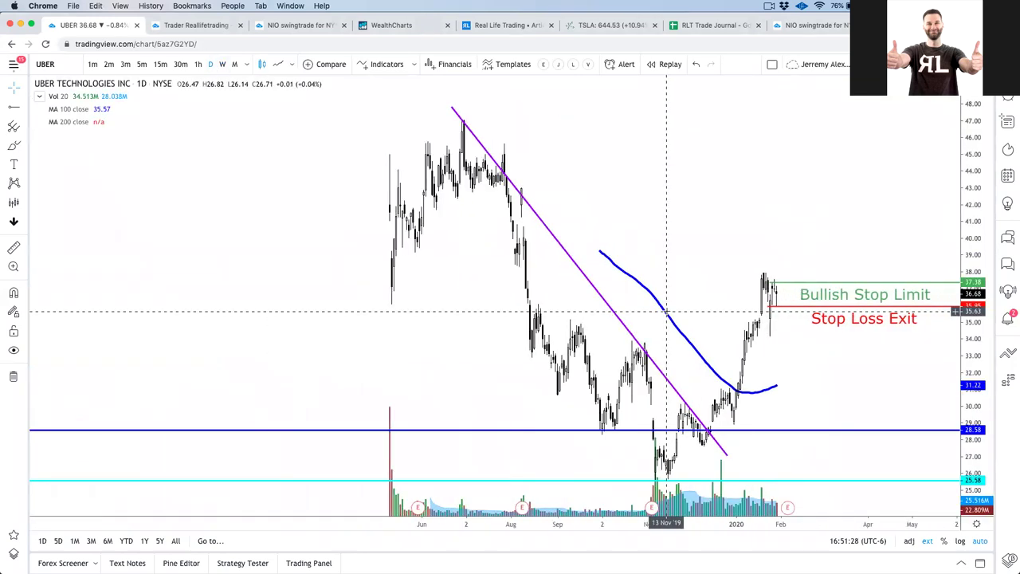
pyautogui.scroll(3, 666, 311)
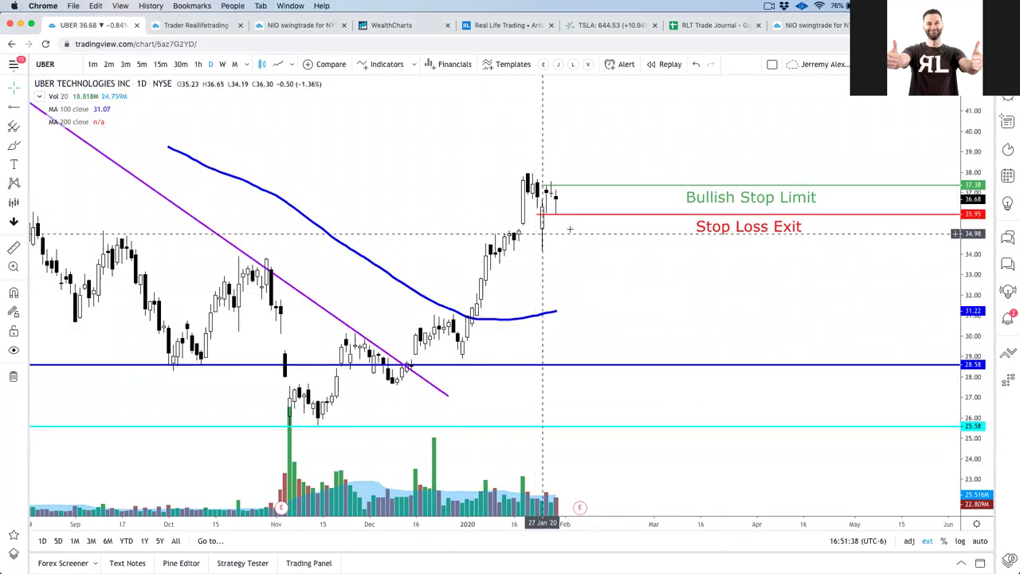
# - Apply the EMA 10, 20 and 50 template to UBER and show its full price history
pyautogui.click(545, 66)
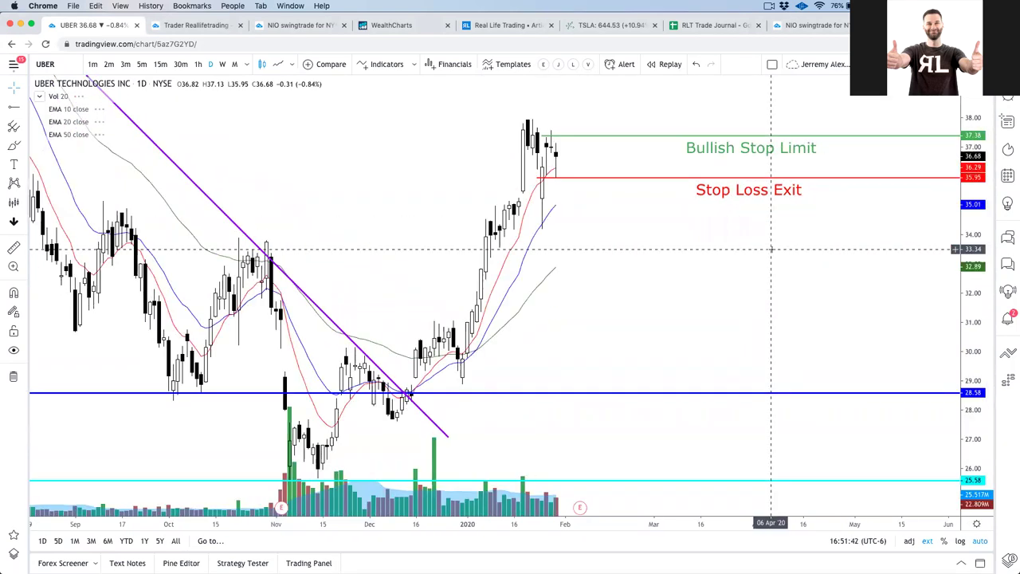
pyautogui.scroll(-3, 690, 337)
pyautogui.scroll(-2, 690, 337)
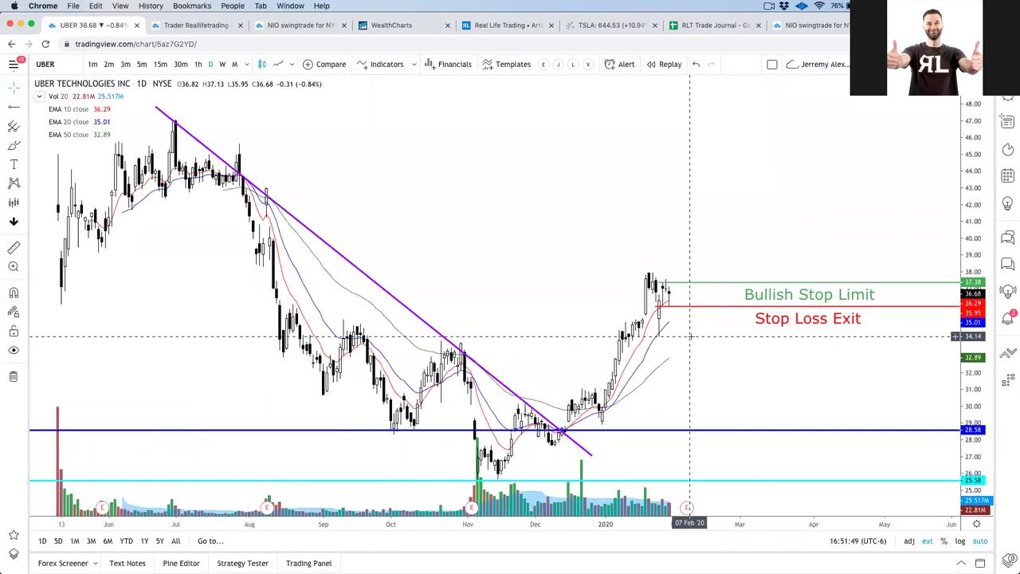
pyautogui.hscroll(-1, 669, 318)
pyautogui.hscroll(-5, 669, 317)
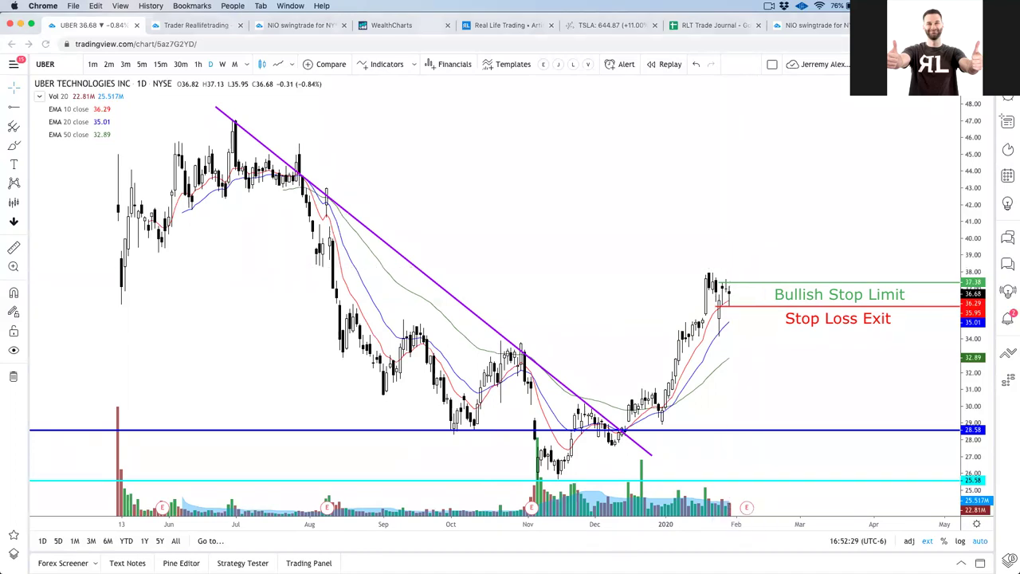
# - Sketch temporary marks at UBER's January high and across the chart near the 40 level, and clear them
pyautogui.moveTo(692, 272)
pyautogui.mouseDown()
pyautogui.moveTo(748, 270)
pyautogui.moveTo(690, 268)
pyautogui.mouseUp()
pyautogui.moveTo(306, 217); pyautogui.dragTo(377, 216)
pyautogui.moveTo(454, 220); pyautogui.dragTo(966, 211)
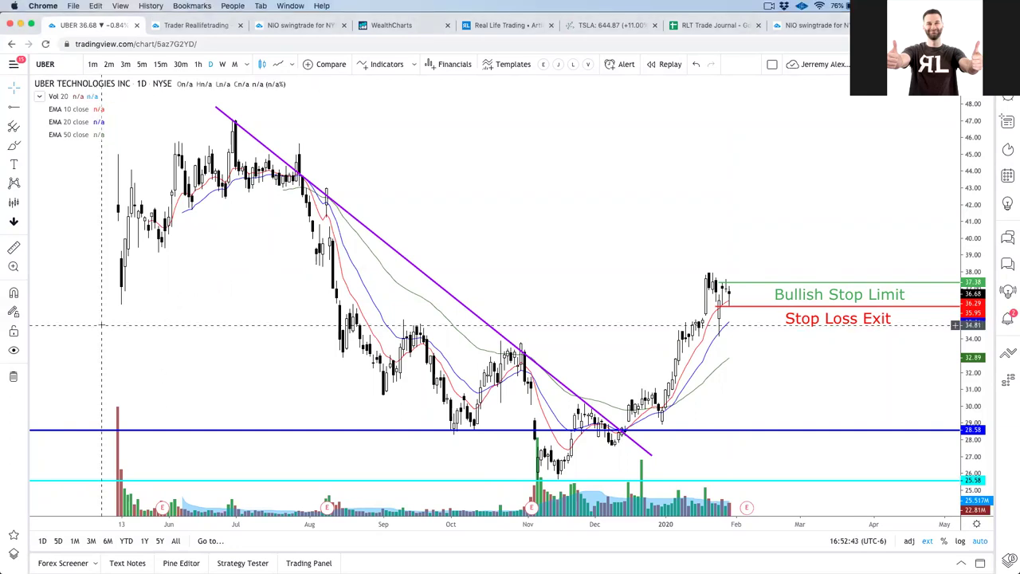
# - Check the ticker list in Keynote and load the BHC chart in TradingView
pyautogui.press('super+Tab')
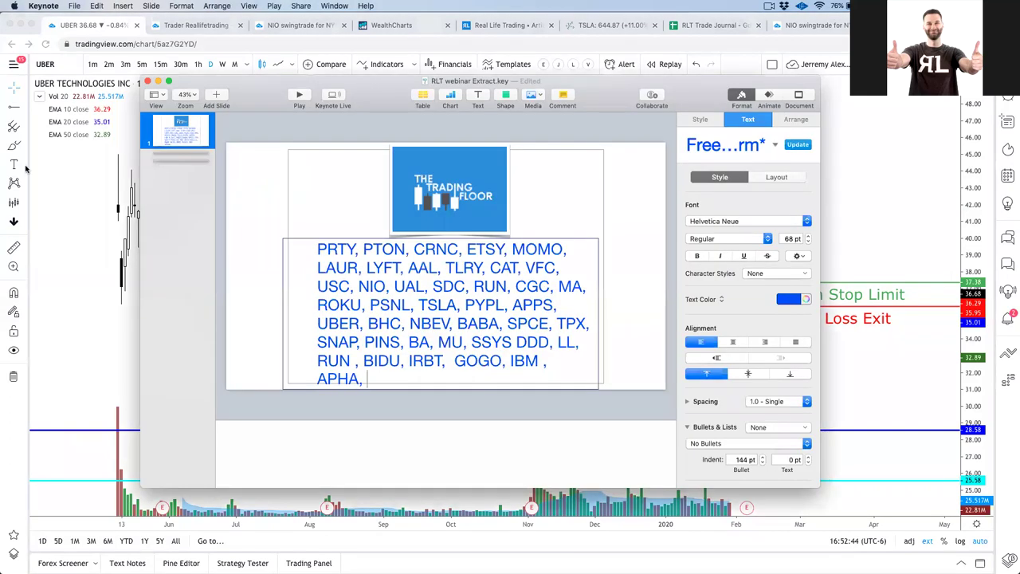
pyautogui.click(61, 64)
pyautogui.write('BHC')
pyautogui.press('Return')
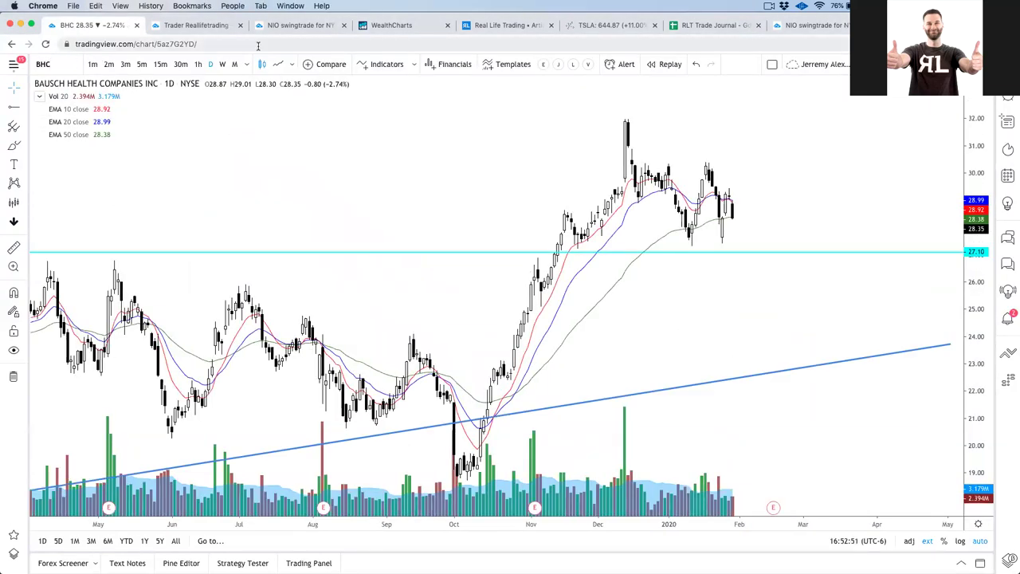
# - Switch BHC to the weekly interval and apply the MA 100 and MA 200 template
pyautogui.click(222, 64)
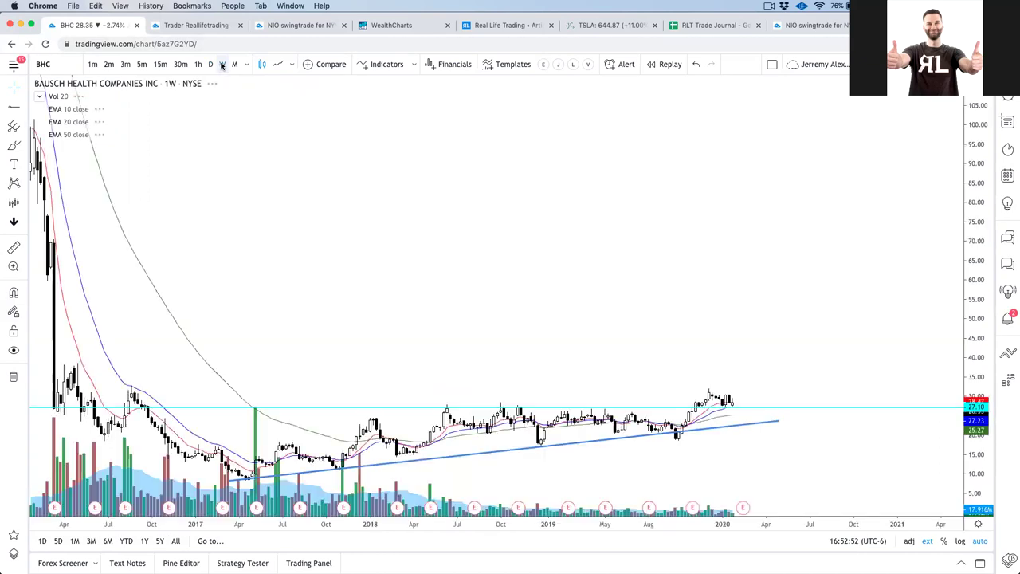
pyautogui.scroll(5, 437, 154)
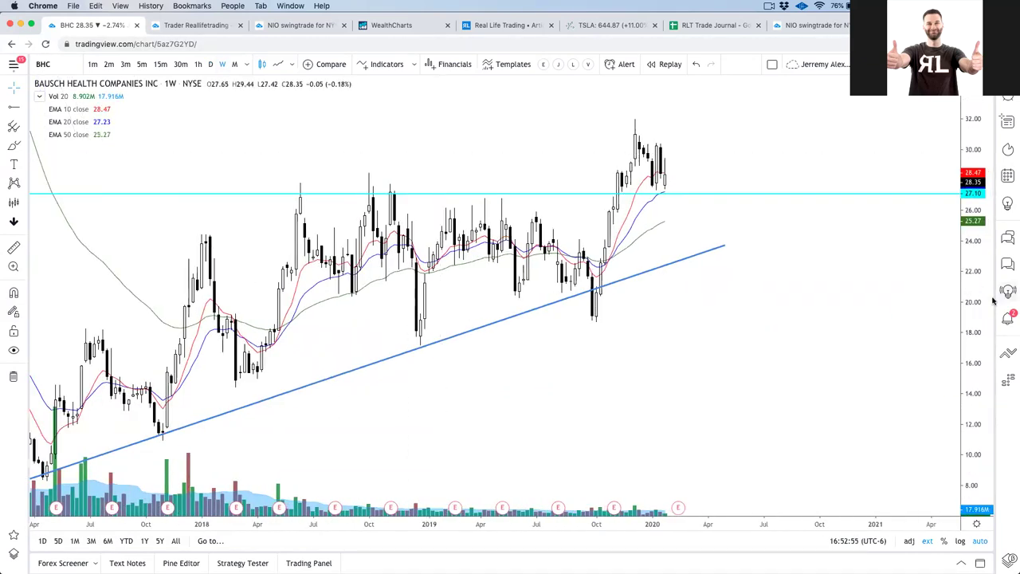
pyautogui.scroll(-4, 777, 361)
pyautogui.scroll(-1, 777, 360)
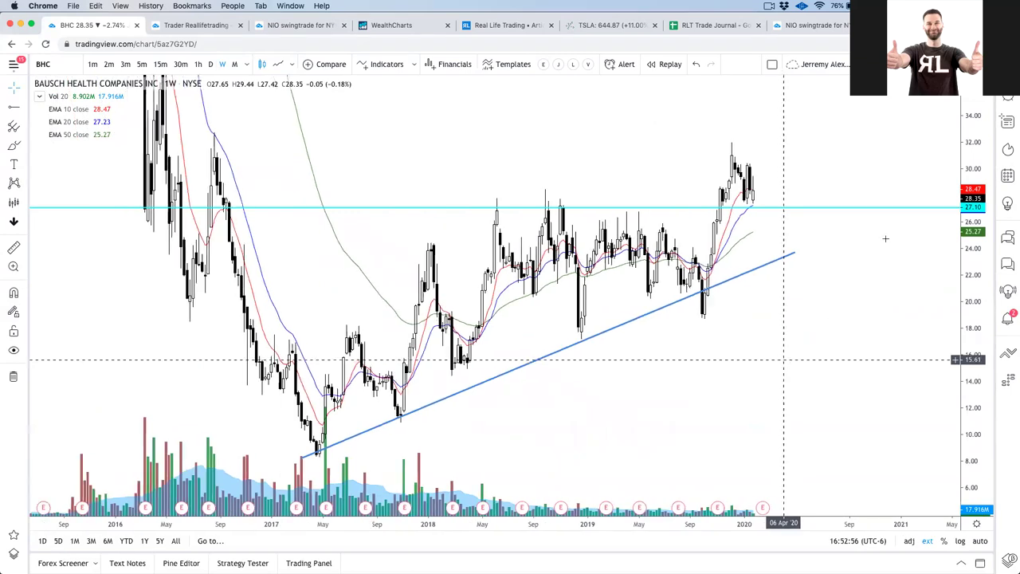
pyautogui.click(571, 68)
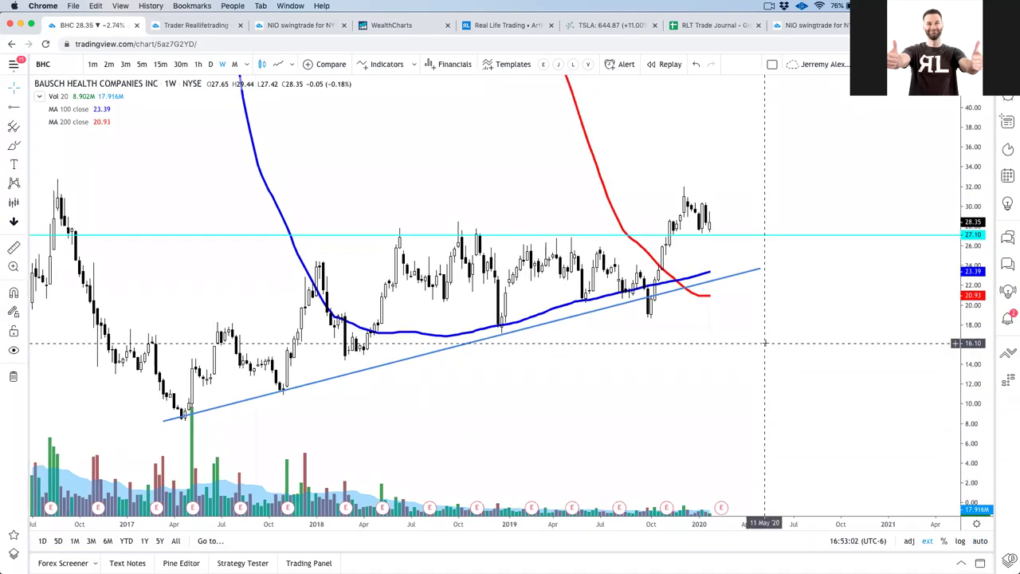
# - Apply the EMA 10, 20 and 50 template to BHC and view its price history on the monthly interval
pyautogui.scroll(-1, 765, 343)
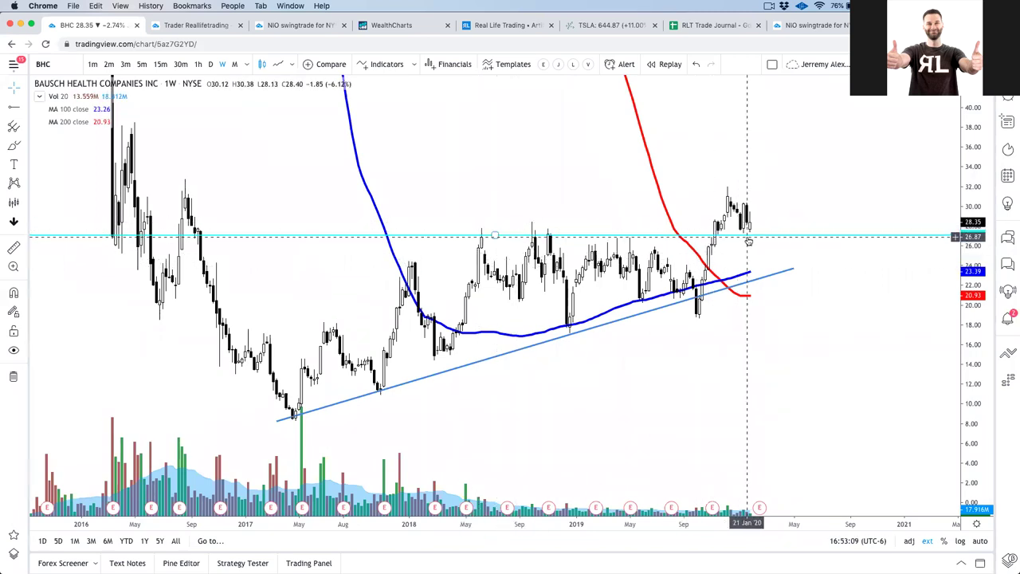
pyautogui.click(544, 66)
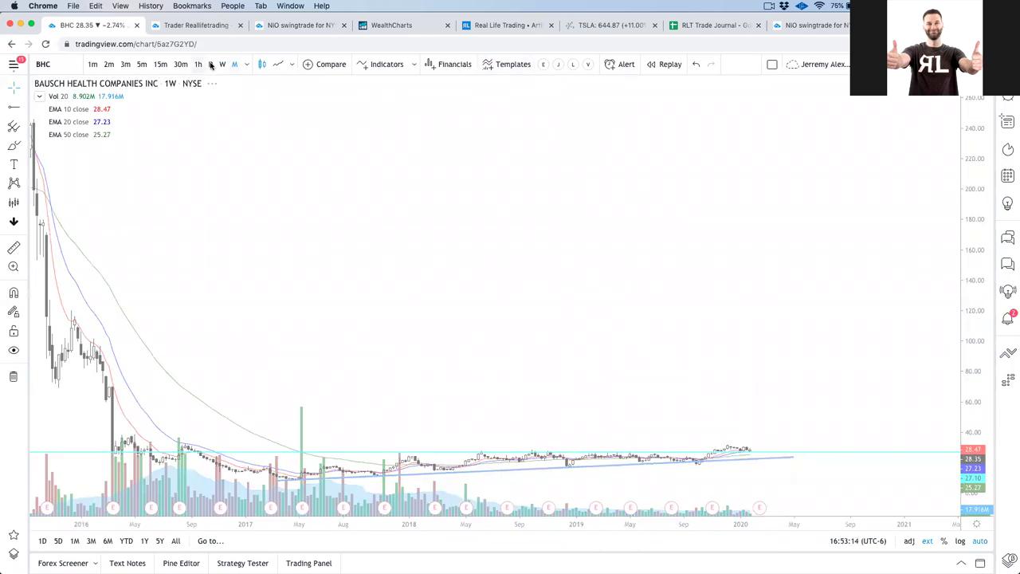
pyautogui.click(211, 65)
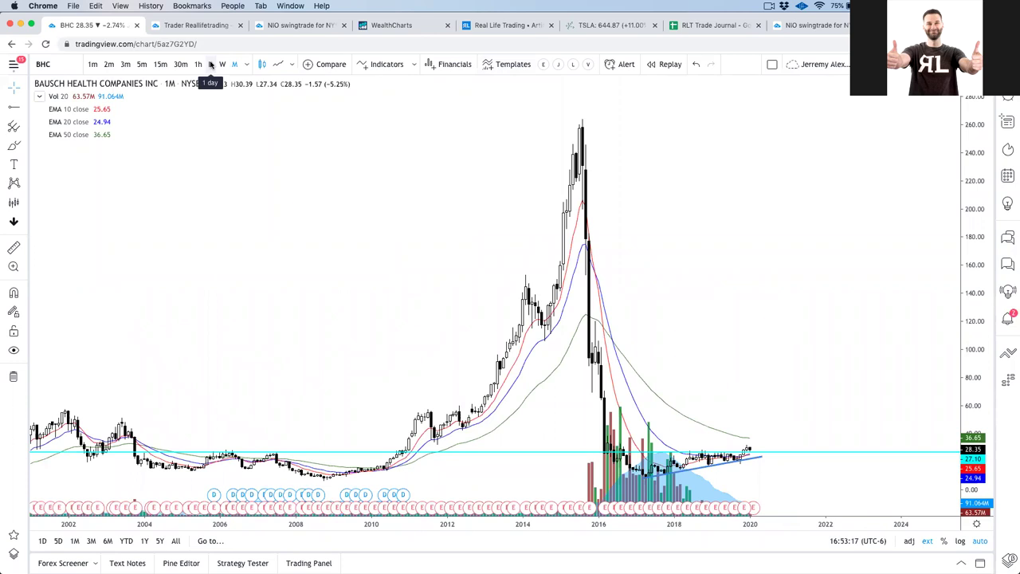
pyautogui.scroll(2, 466, 287)
pyautogui.scroll(6, 467, 287)
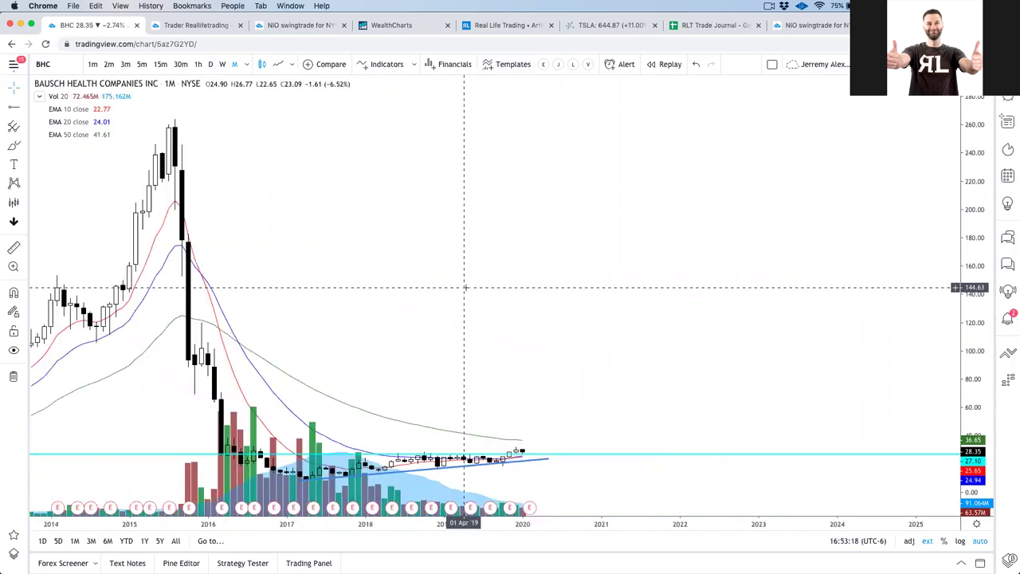
pyautogui.scroll(-5, 501, 284)
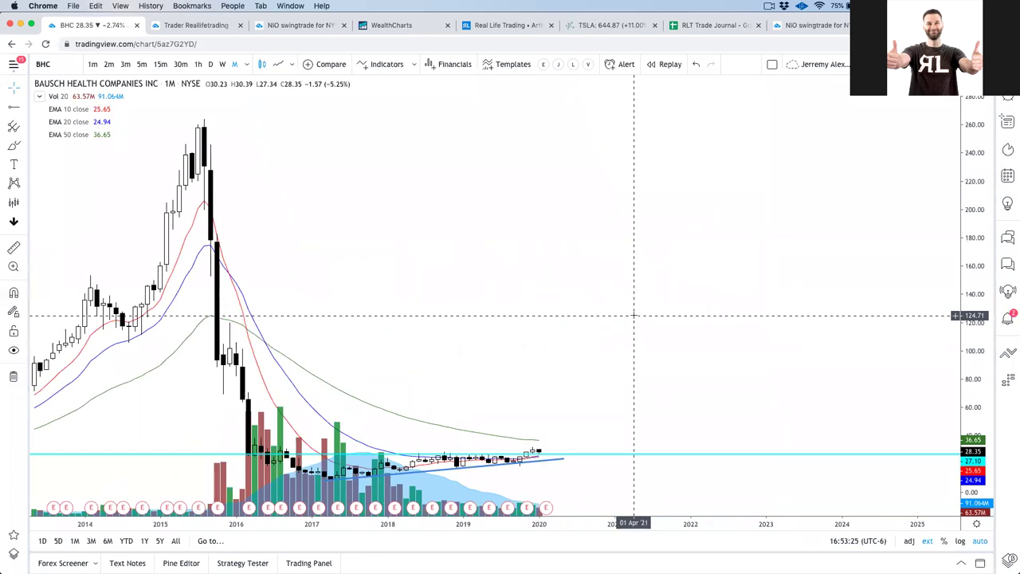
# - Switch the BHC chart to the daily interval and focus on its recent price action
pyautogui.press('1')
pyautogui.press('d')
pyautogui.press('Return')
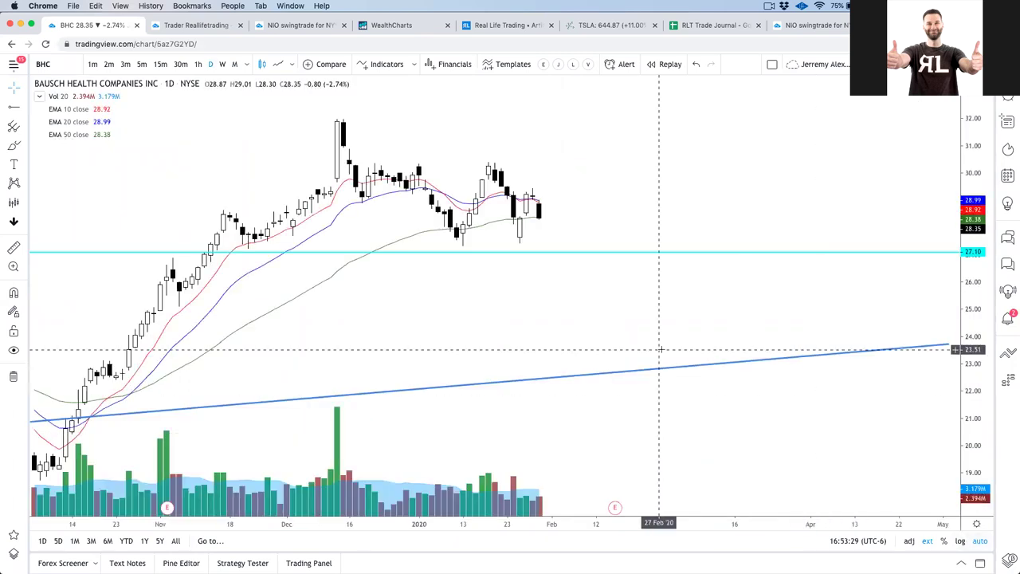
pyautogui.scroll(1, 660, 349)
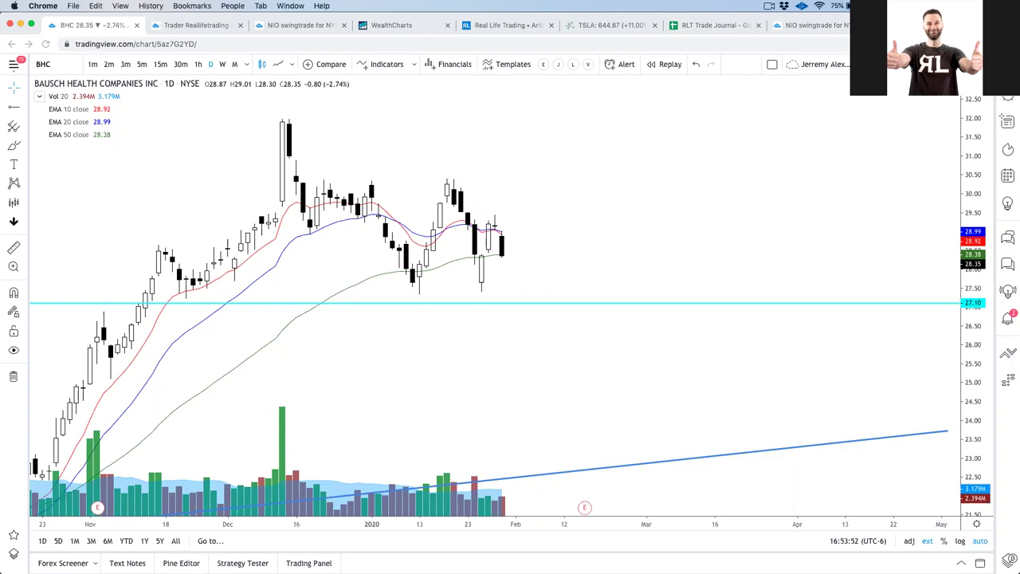
# - Sketch temporary marks around BHC's latest late-January candles and clear them
pyautogui.moveTo(485, 215)
pyautogui.mouseDown()
pyautogui.moveTo(513, 229)
pyautogui.moveTo(515, 249)
pyautogui.mouseUp()
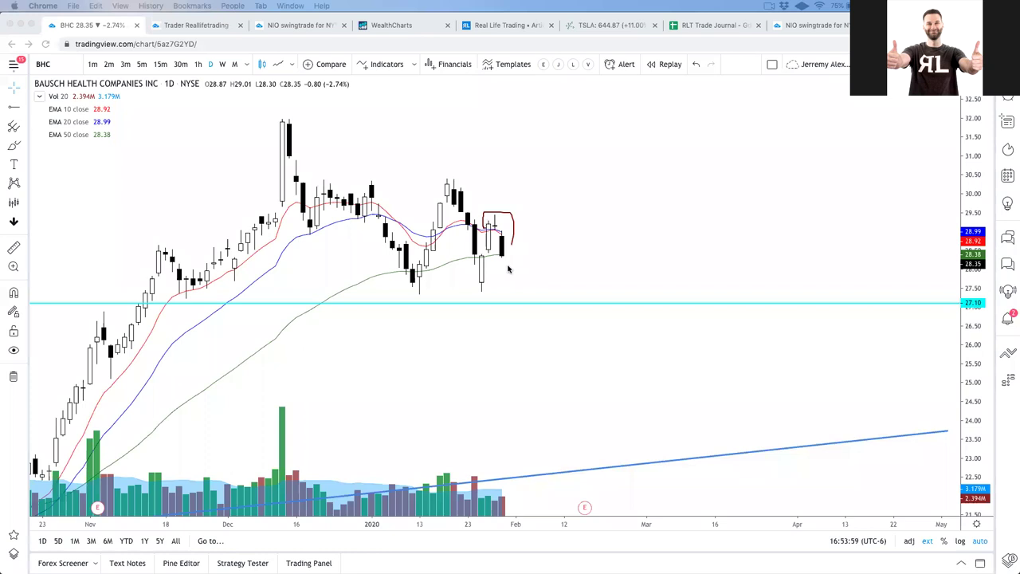
pyautogui.moveTo(563, 155)
pyautogui.mouseDown()
pyautogui.moveTo(510, 222)
pyautogui.moveTo(528, 204)
pyautogui.mouseUp()
pyautogui.press('Escape')
# - Apply the MA 100 and MA 200 template to the daily BHC chart, showing prices back to September
pyautogui.scroll(-1, 557, 283)
pyautogui.scroll(-1, 557, 283)
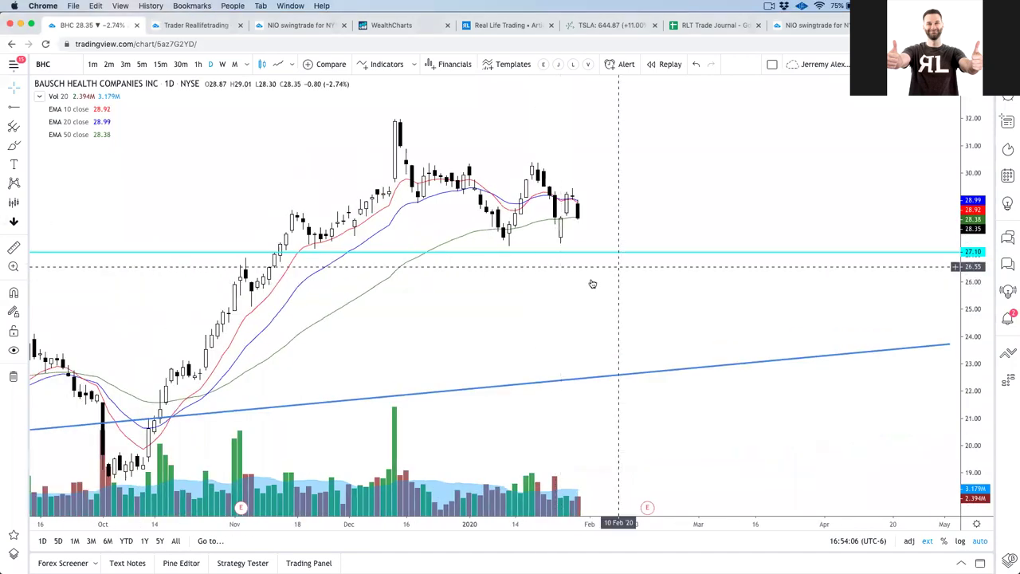
pyautogui.click(569, 63)
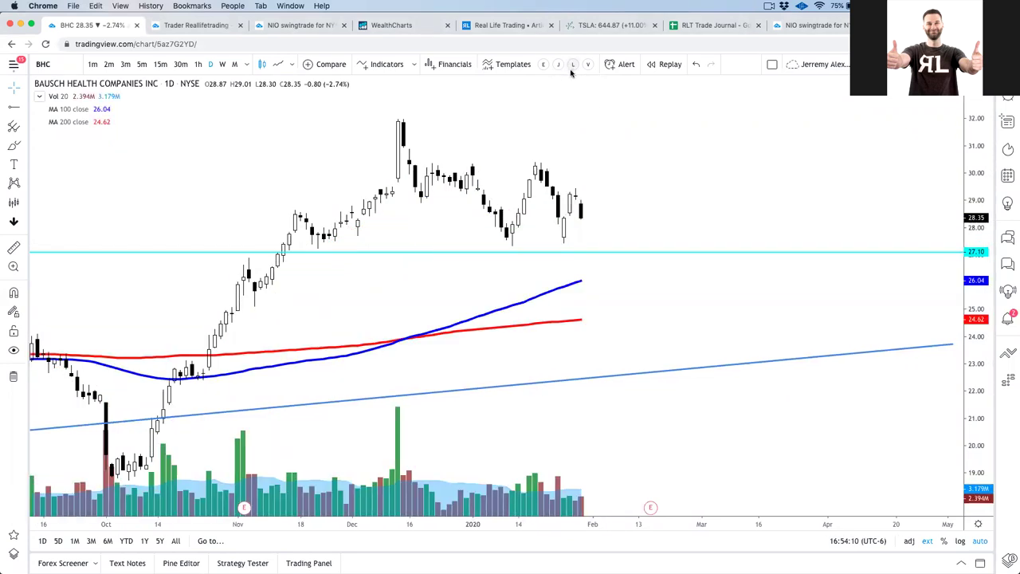
pyautogui.scroll(-1, 665, 261)
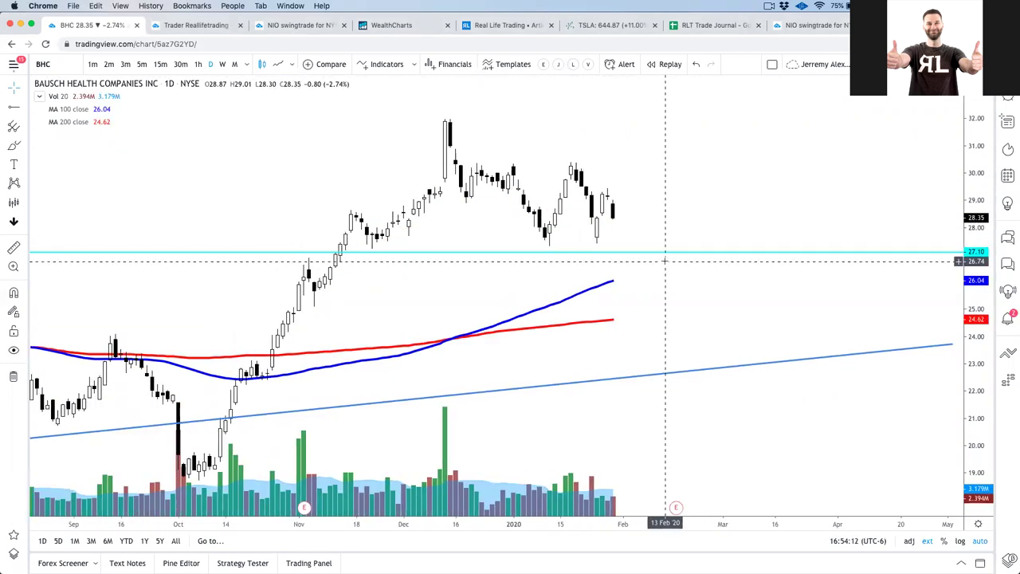
# - Check the ticker list in Keynote and load the NBEV chart in TradingView
pyautogui.press('super+Tab')
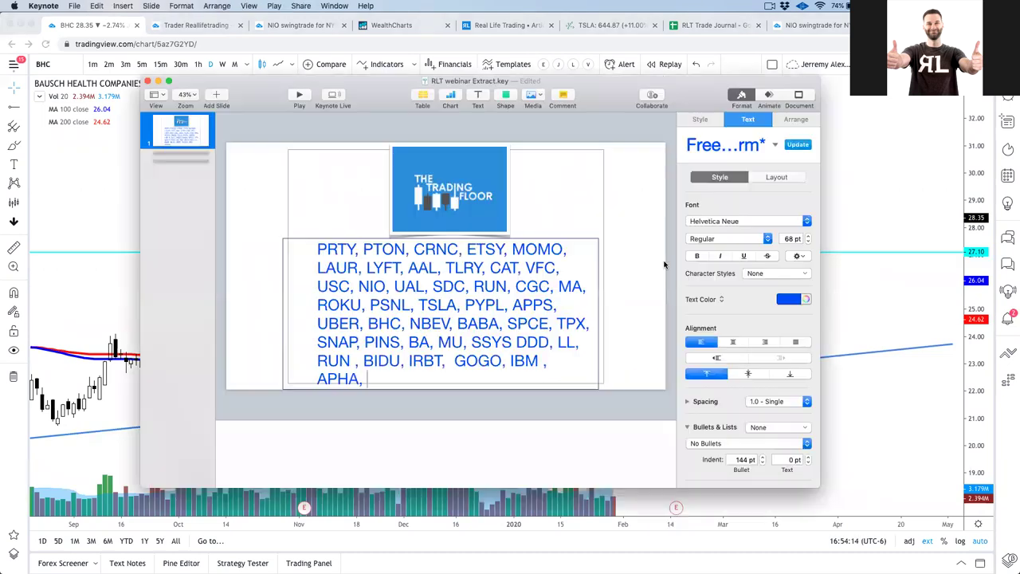
pyautogui.click(49, 68)
pyautogui.write('NB')
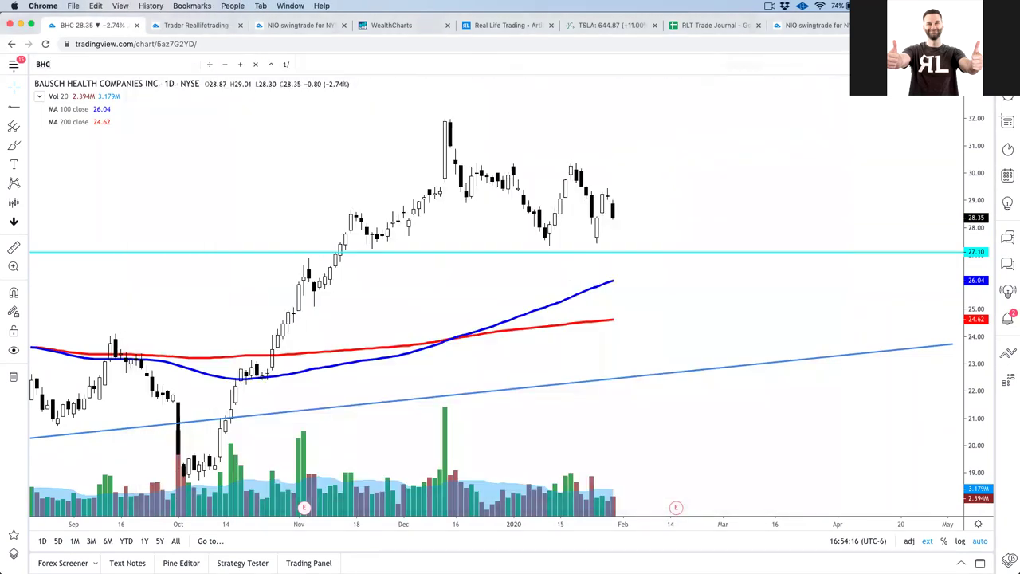
pyautogui.write('E')
pyautogui.press('Return')
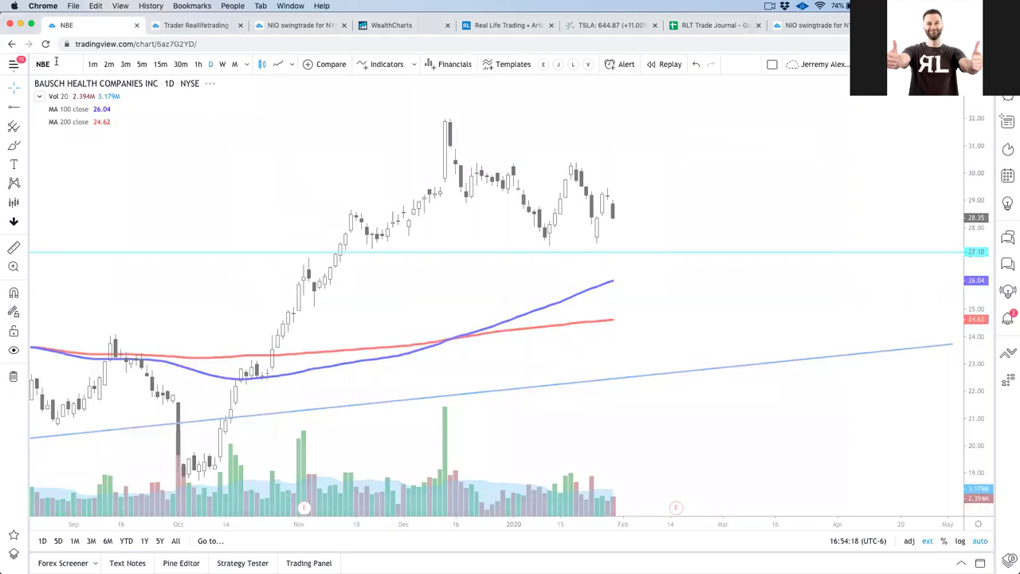
pyautogui.write('V')
pyautogui.press('Return')
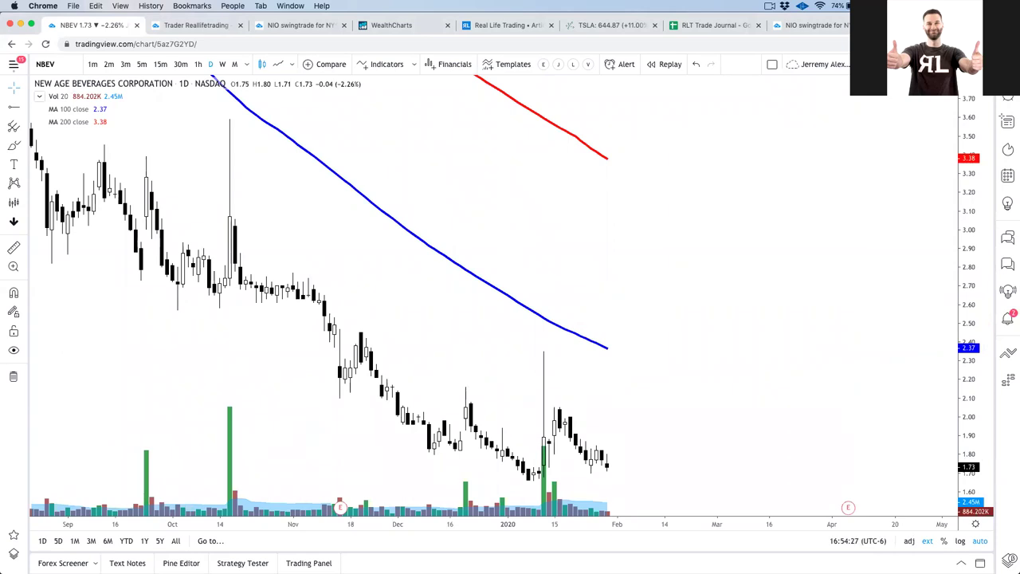
# - Switch NBEV to the weekly interval and fit its full price history, including the 2018 spike
pyautogui.click(223, 64)
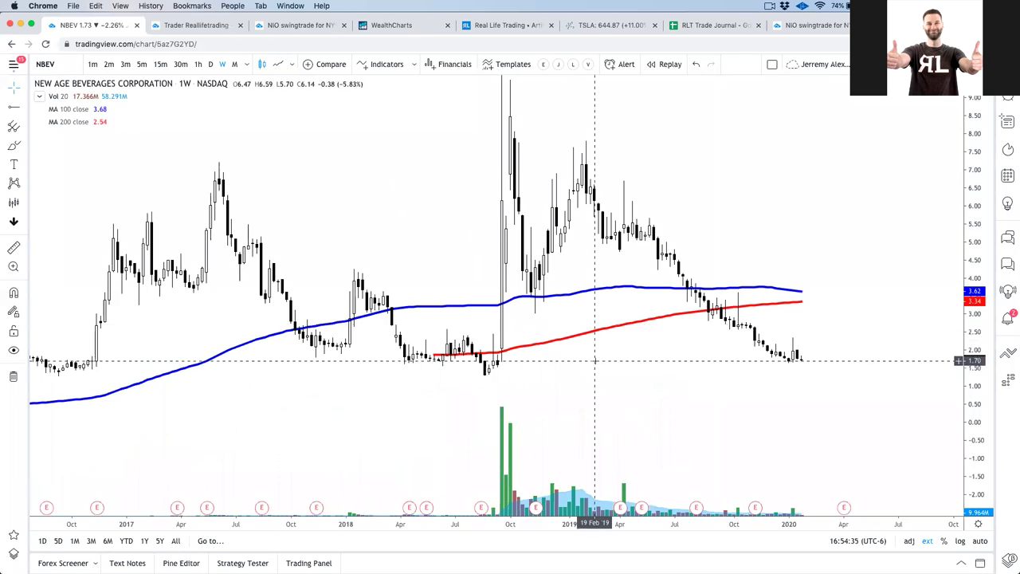
pyautogui.scroll(-1, 594, 361)
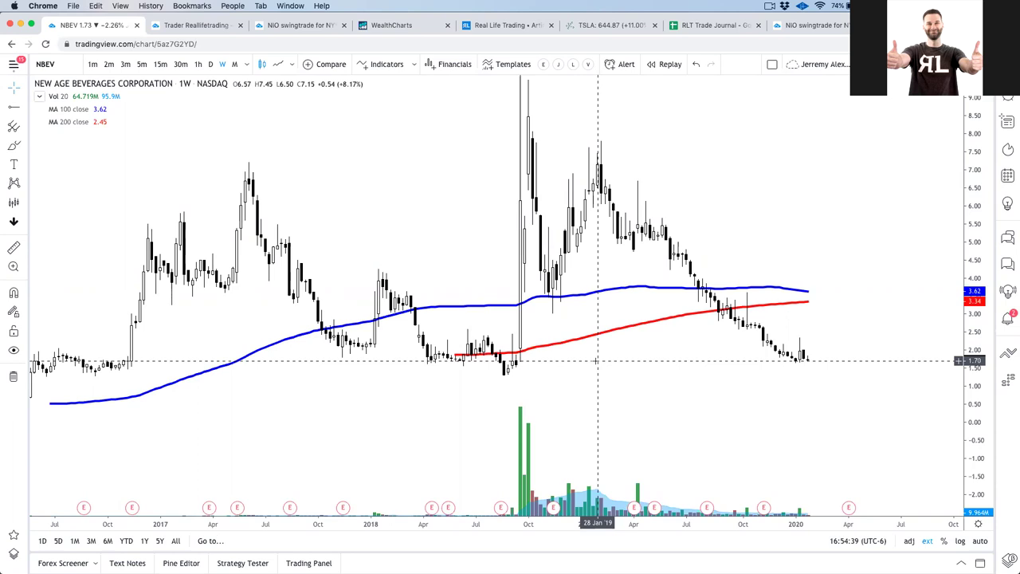
pyautogui.scroll(-2, 595, 361)
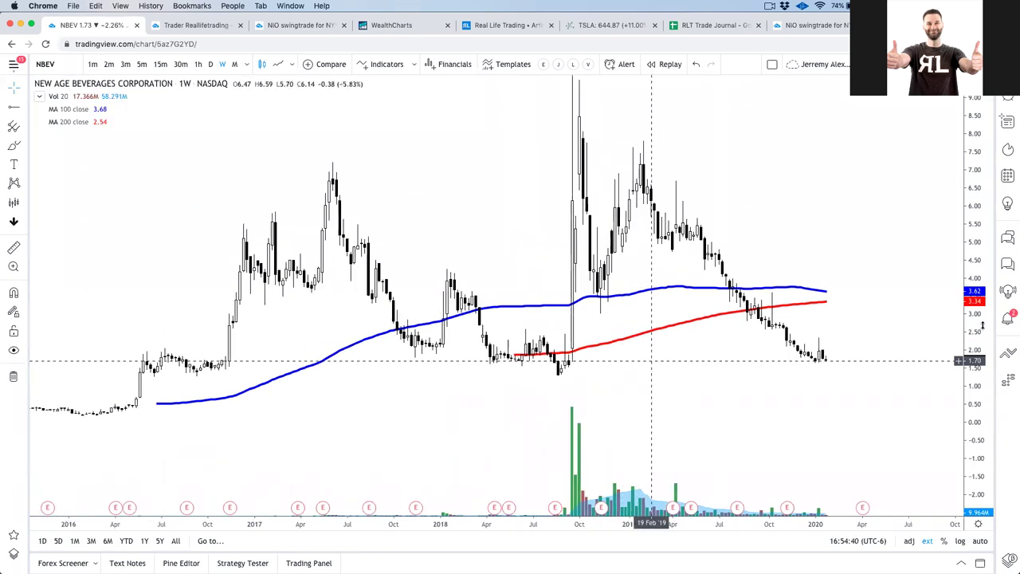
pyautogui.doubleClick(957, 424)
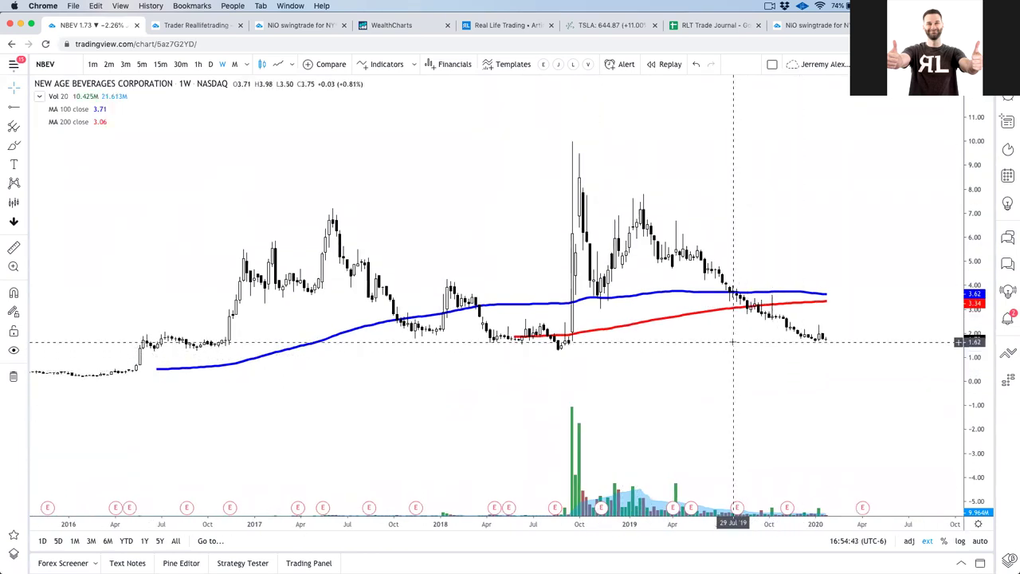
pyautogui.scroll(-2, 734, 345)
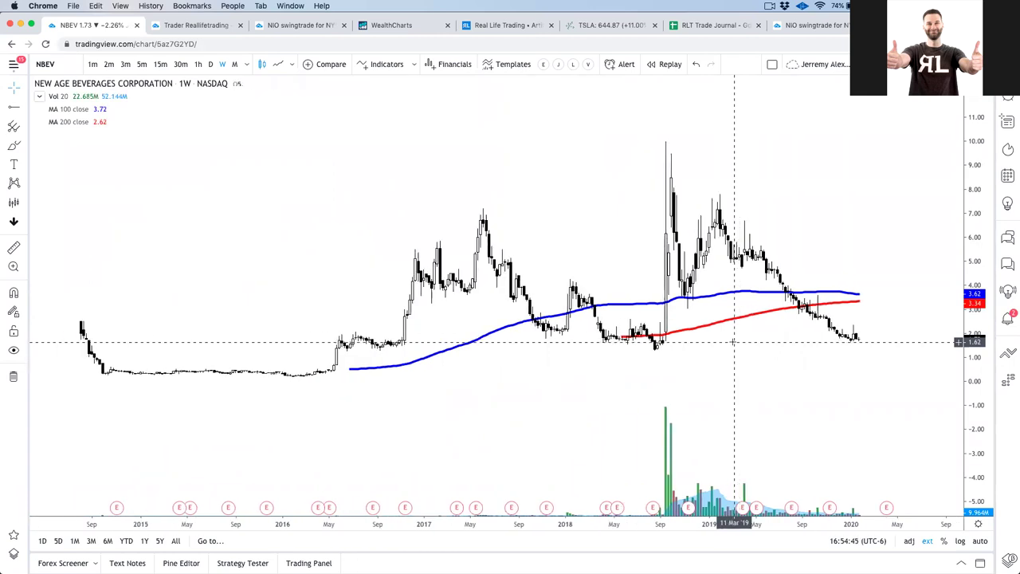
pyautogui.scroll(4, 735, 345)
# - Return NBEV to the daily interval and shift the price view to show room below the latest candles
pyautogui.click(211, 64)
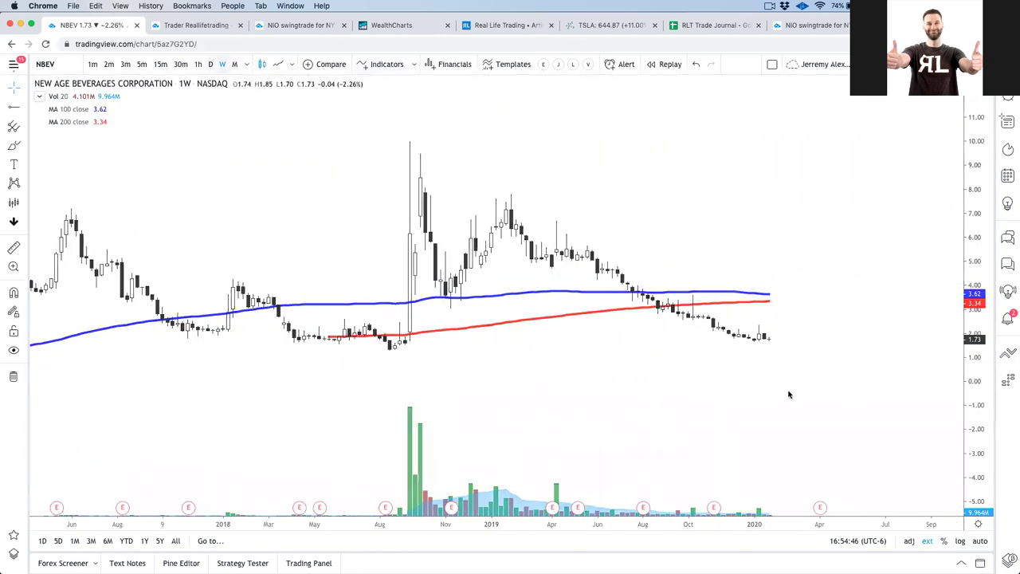
pyautogui.doubleClick(976, 496)
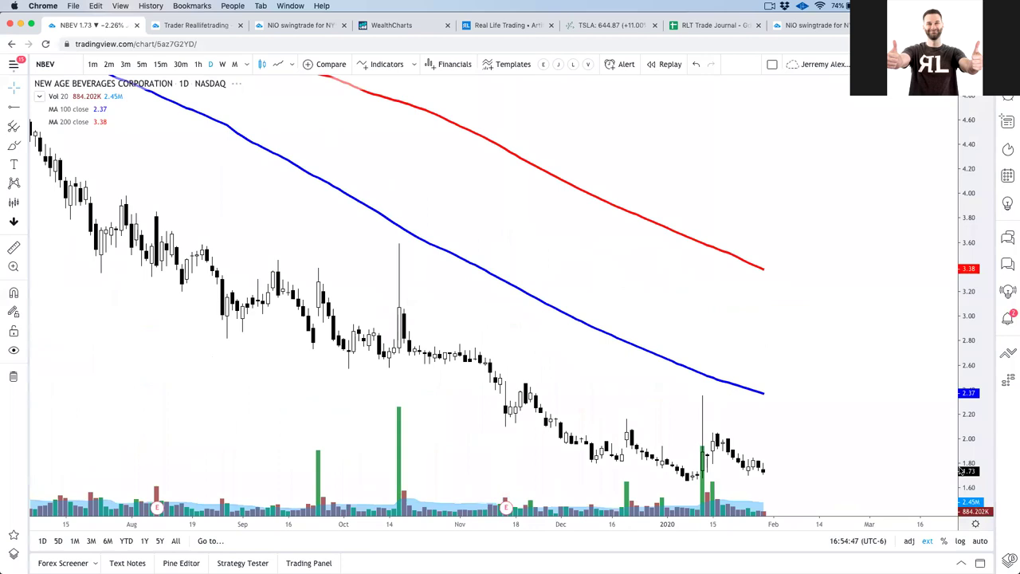
pyautogui.moveTo(849, 475); pyautogui.dragTo(844, 335)
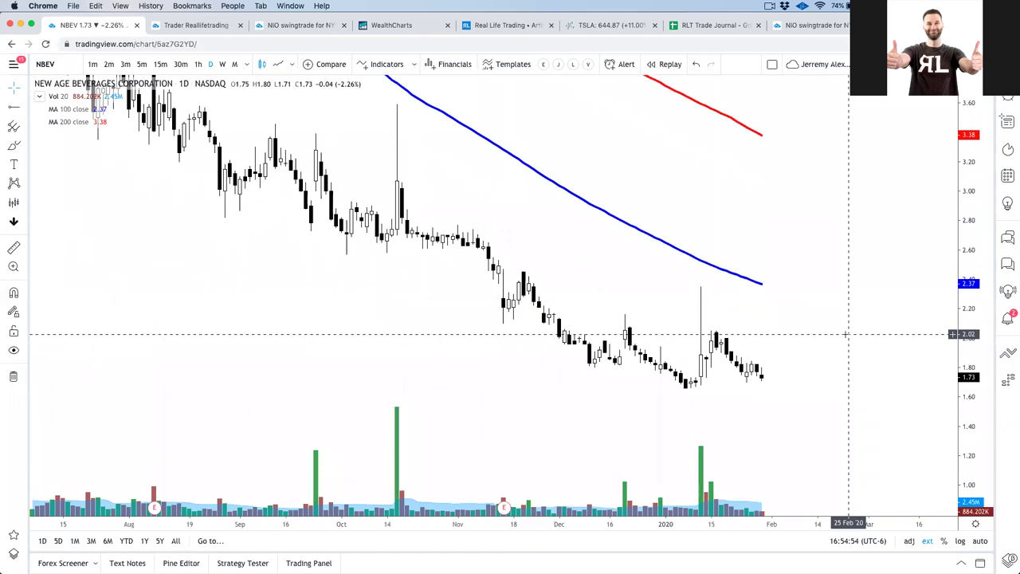
# - Look up the next ticker in the Keynote list and load the BABA chart in TradingView
pyautogui.press('super+Tab')
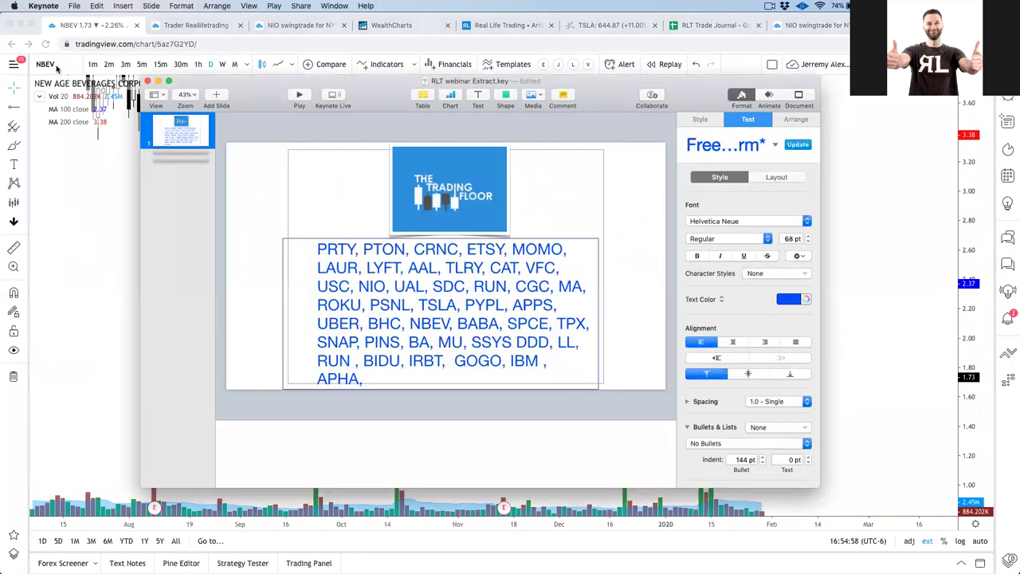
pyautogui.click(56, 70)
pyautogui.write('BABA')
pyautogui.press('Return')
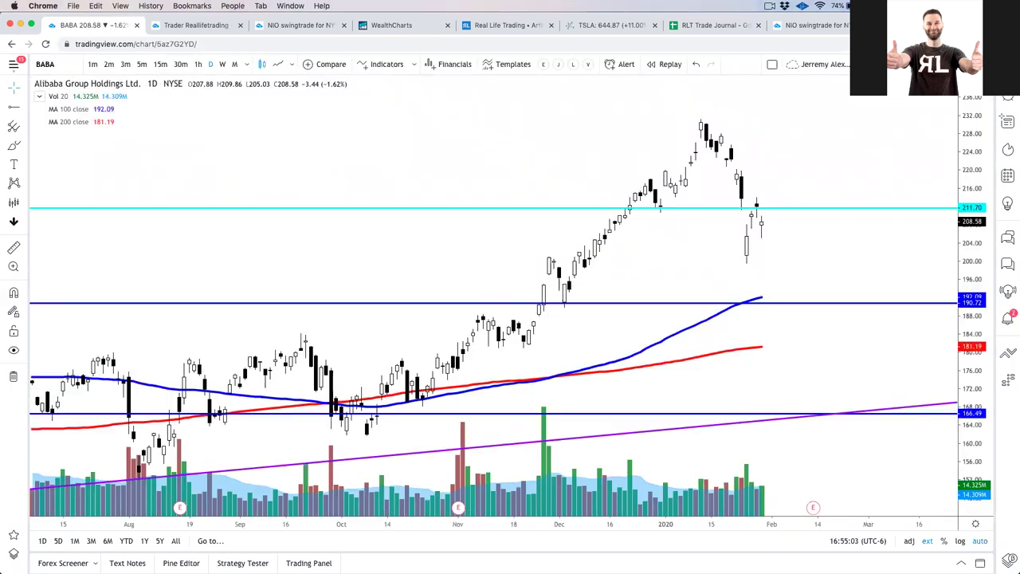
# - Switch BABA to the weekly interval and frame its price action from 2017 onward
pyautogui.click(223, 64)
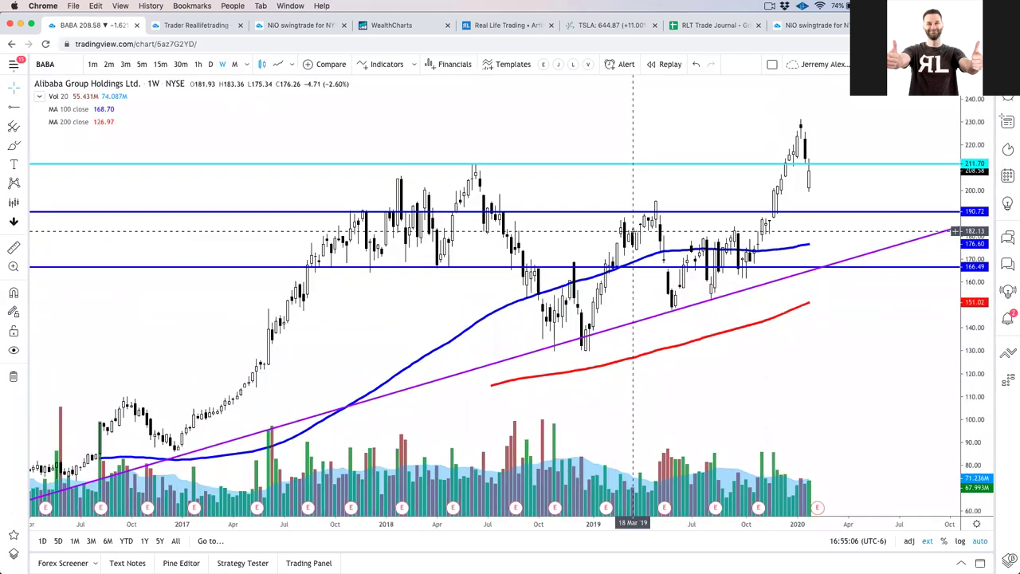
pyautogui.scroll(1, 880, 261)
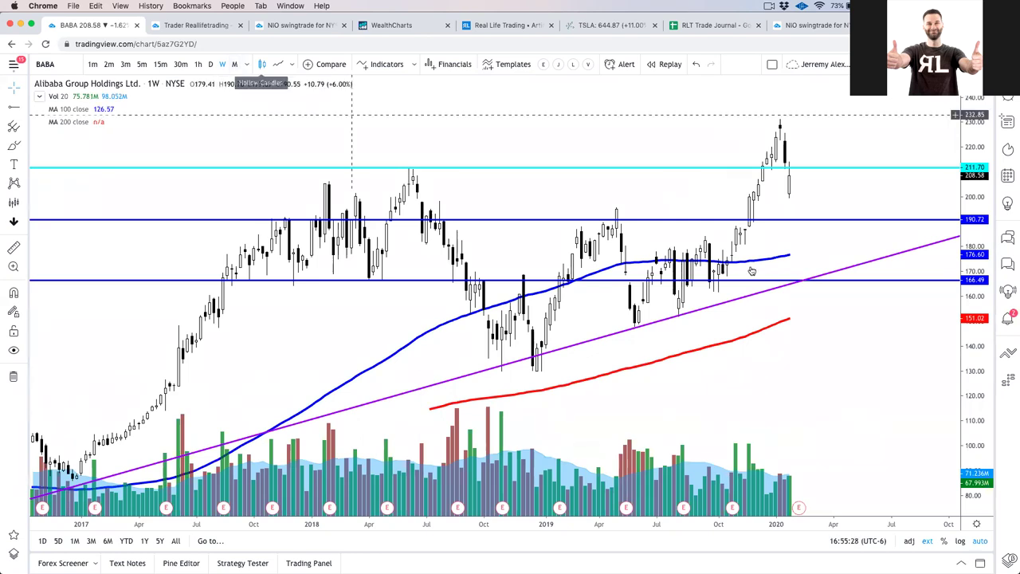
pyautogui.moveTo(804, 401); pyautogui.dragTo(755, 401)
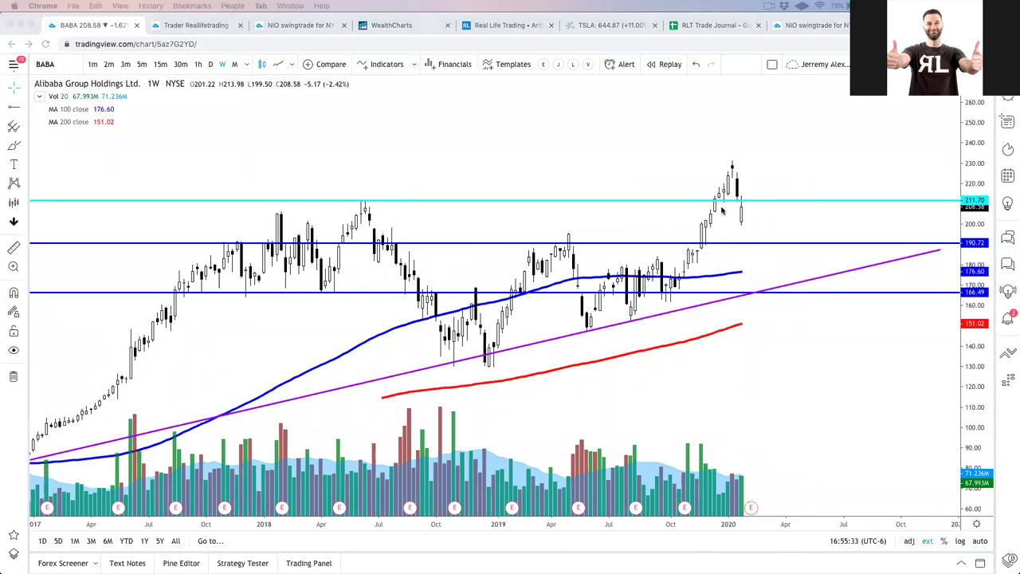
# - Sketch temporary projected price paths from BABA's latest weekly candle around the 211.70 level, and clear them
pyautogui.moveTo(745, 212)
pyautogui.mouseDown()
pyautogui.moveTo(791, 137)
pyautogui.moveTo(811, 209)
pyautogui.moveTo(830, 207)
pyautogui.moveTo(849, 179)
pyautogui.mouseUp()
pyautogui.moveTo(873, 281)
pyautogui.mouseDown()
pyautogui.moveTo(822, 235)
pyautogui.moveTo(842, 231)
pyautogui.mouseUp()
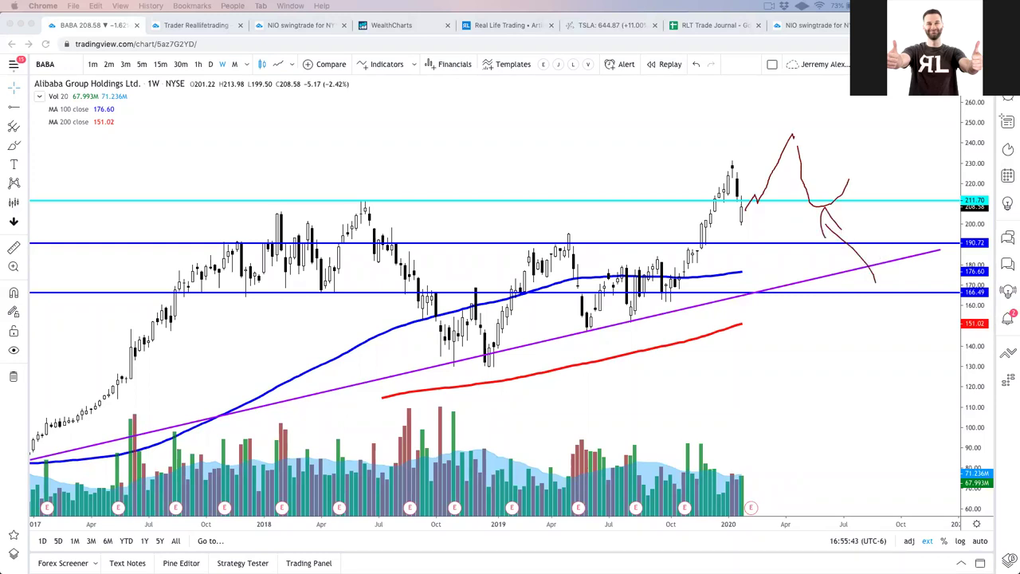
pyautogui.press('Escape')
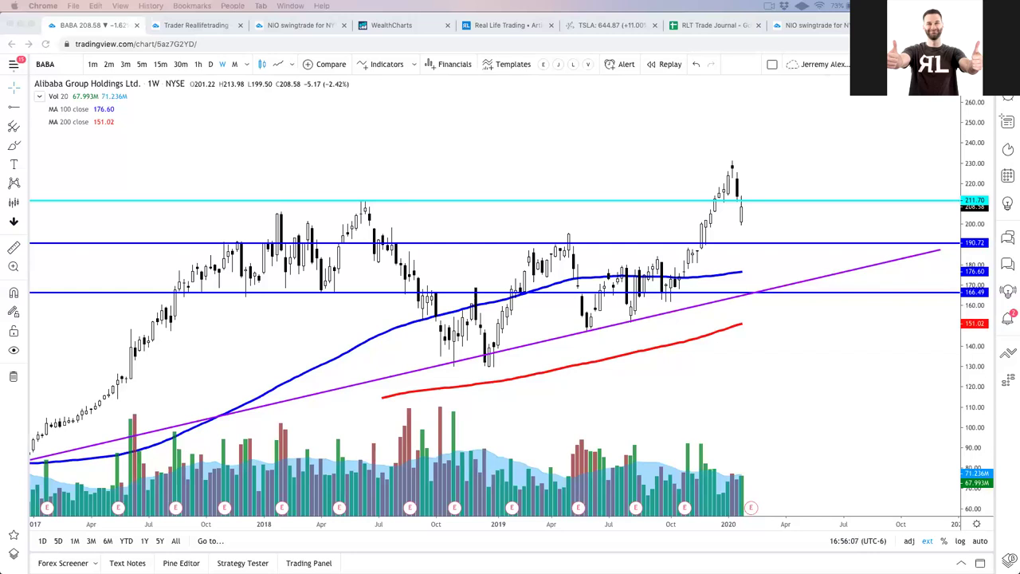
# - Consult the Keynote ticker list again and load the SPCE chart in TradingView
pyautogui.press('super+Tab')
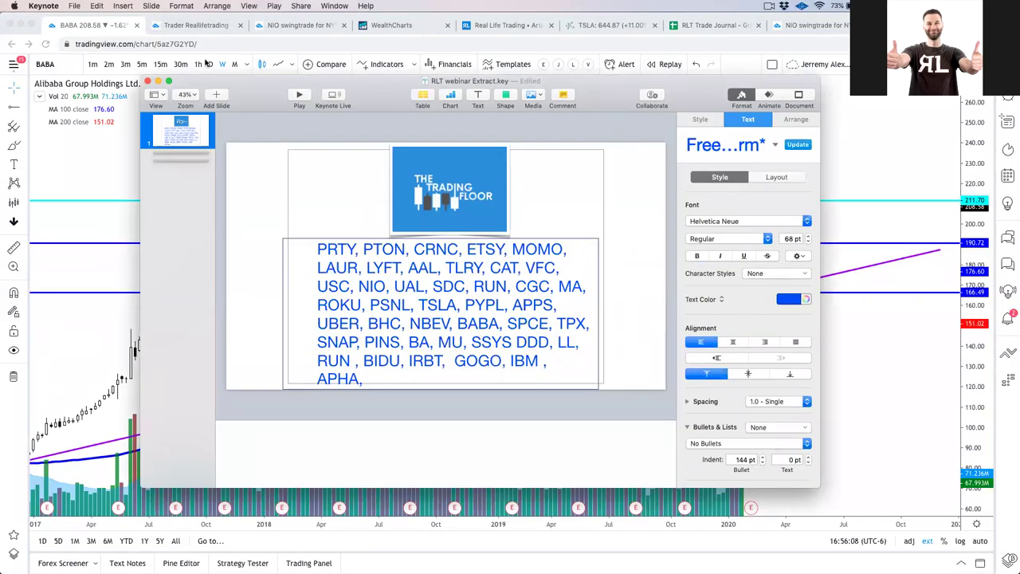
pyautogui.press('super+Tab')
pyautogui.write('SPCE')
pyautogui.press('Return')
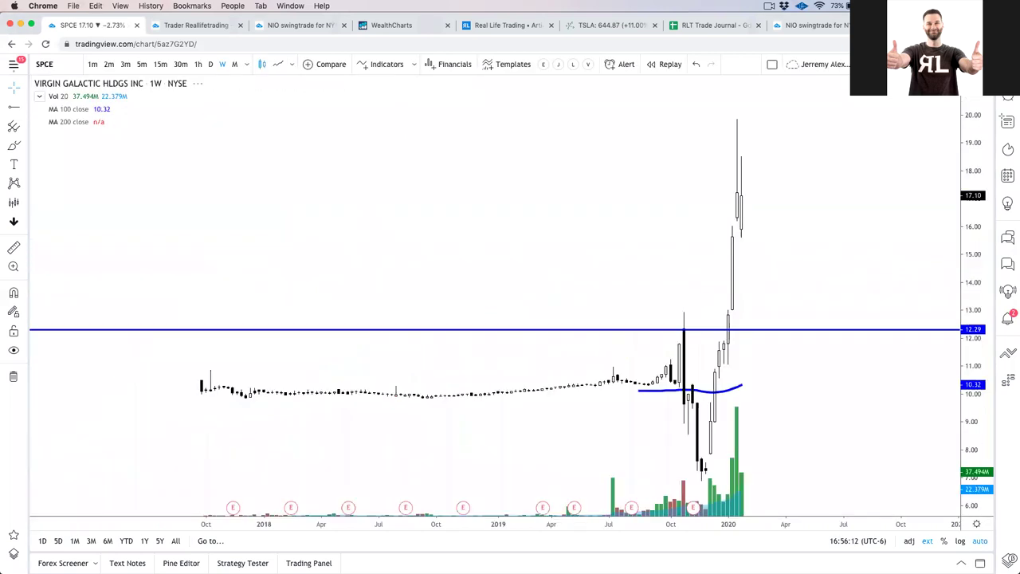
# - Switch SPCE to the daily interval, apply the EMA 10, 20 and 50 template, and compress the price scale
pyautogui.click(211, 63)
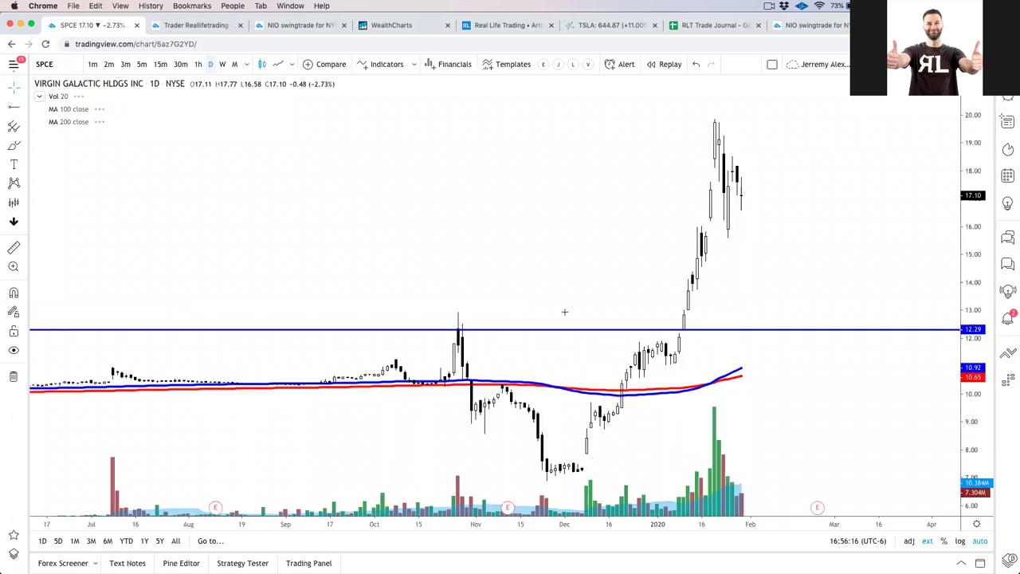
pyautogui.click(543, 64)
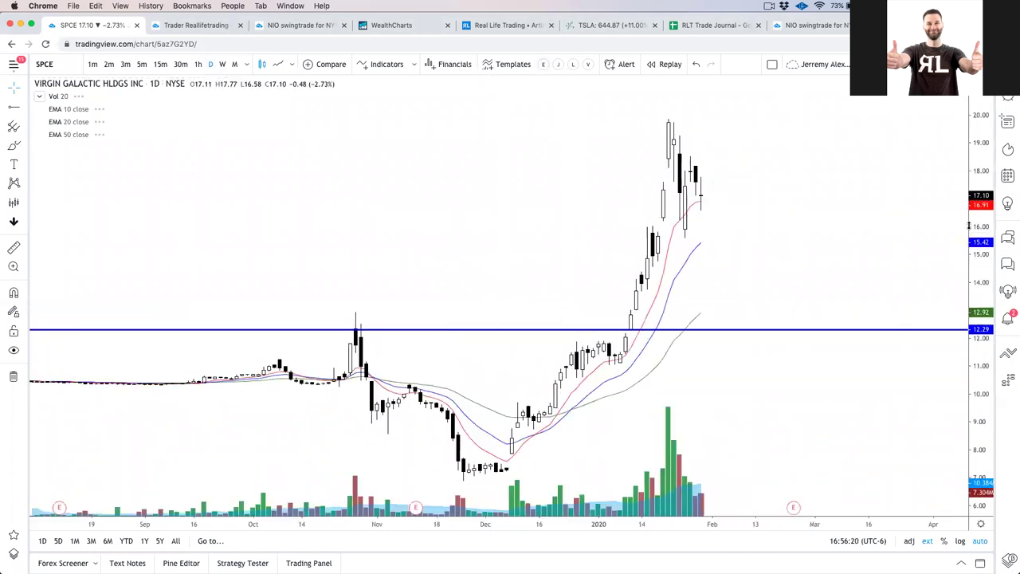
pyautogui.moveTo(970, 239); pyautogui.dragTo(974, 310)
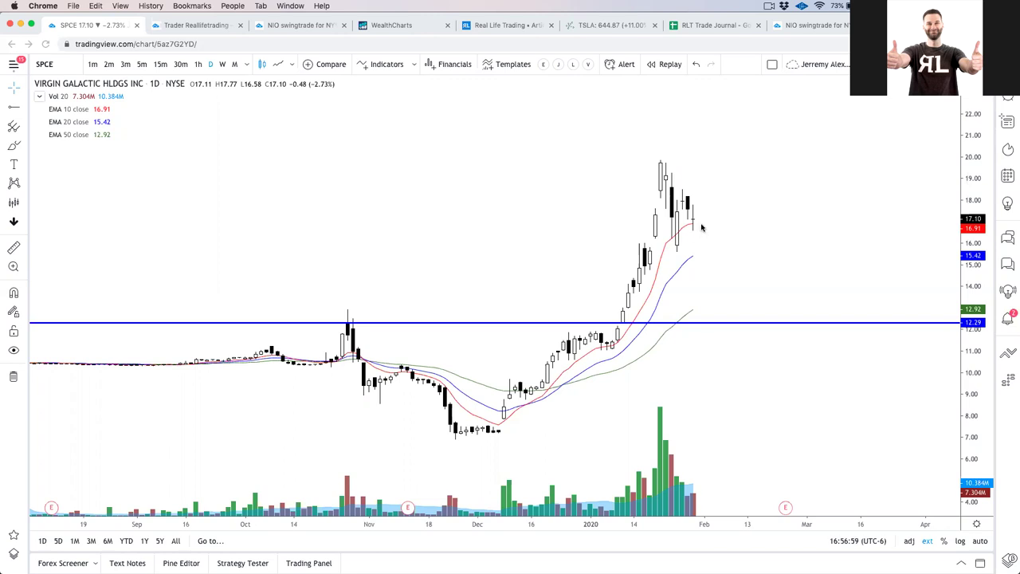
# - Sketch a temporary green arrow rising from SPCE's latest daily candle to about the 20.00 level and temporary marks around the 12.29 line
pyautogui.click(701, 219)
pyautogui.click(748, 163)
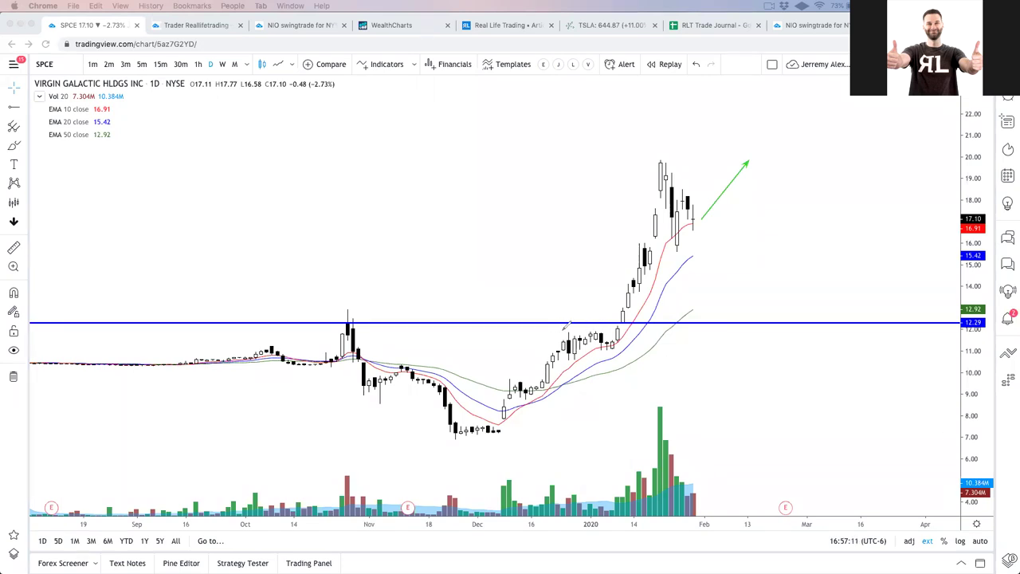
pyautogui.moveTo(567, 330)
pyautogui.mouseDown()
pyautogui.moveTo(625, 341)
pyautogui.moveTo(552, 334)
pyautogui.moveTo(579, 329)
pyautogui.mouseUp()
pyautogui.moveTo(593, 229); pyautogui.dragTo(593, 321)
pyautogui.moveTo(582, 287); pyautogui.dragTo(611, 281)
# - Consult the Keynote ticker list and load the TPX chart in TradingView
pyautogui.press('super+Tab')
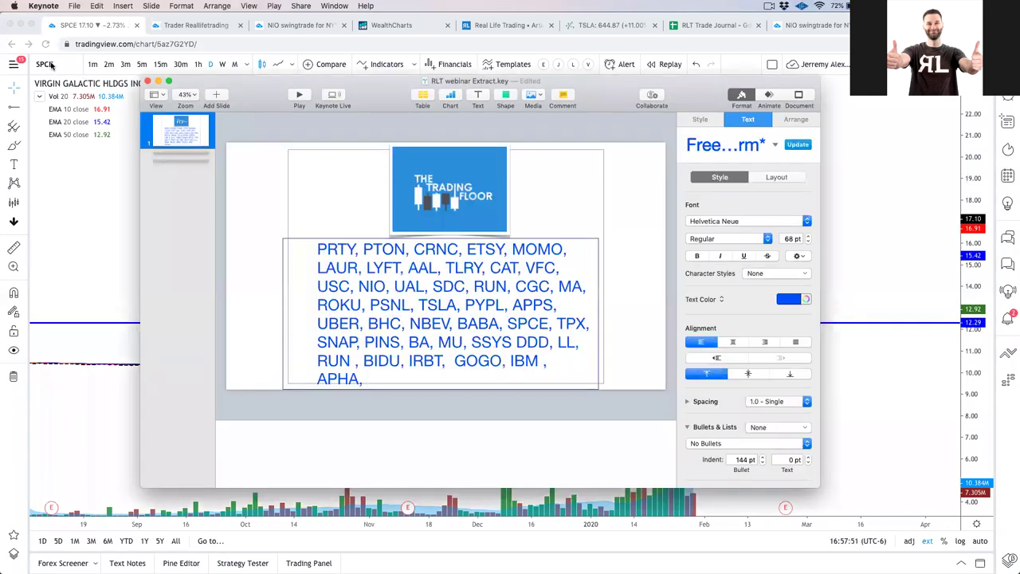
pyautogui.press('super+Tab')
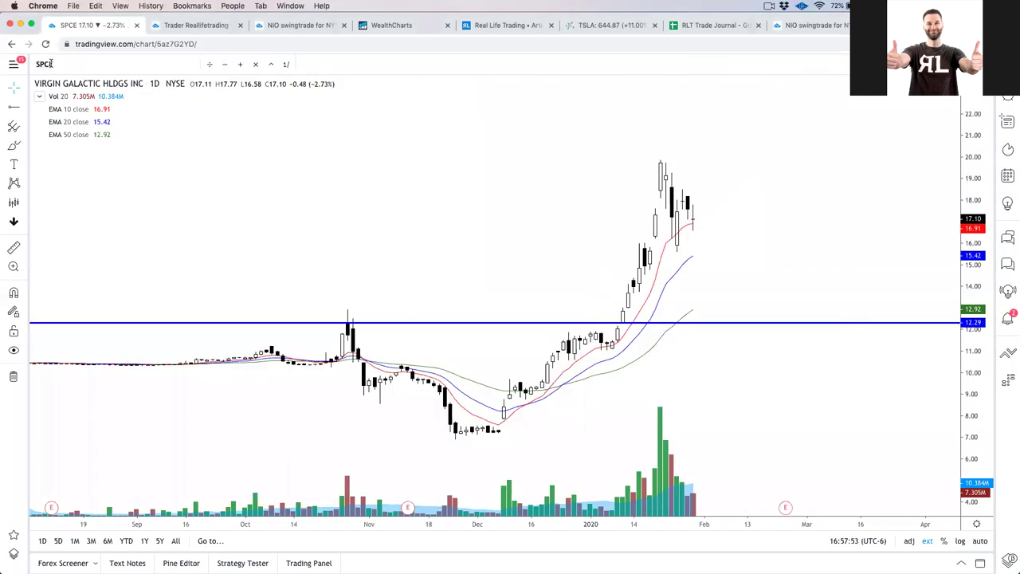
pyautogui.write('TPX')
pyautogui.press('Return')
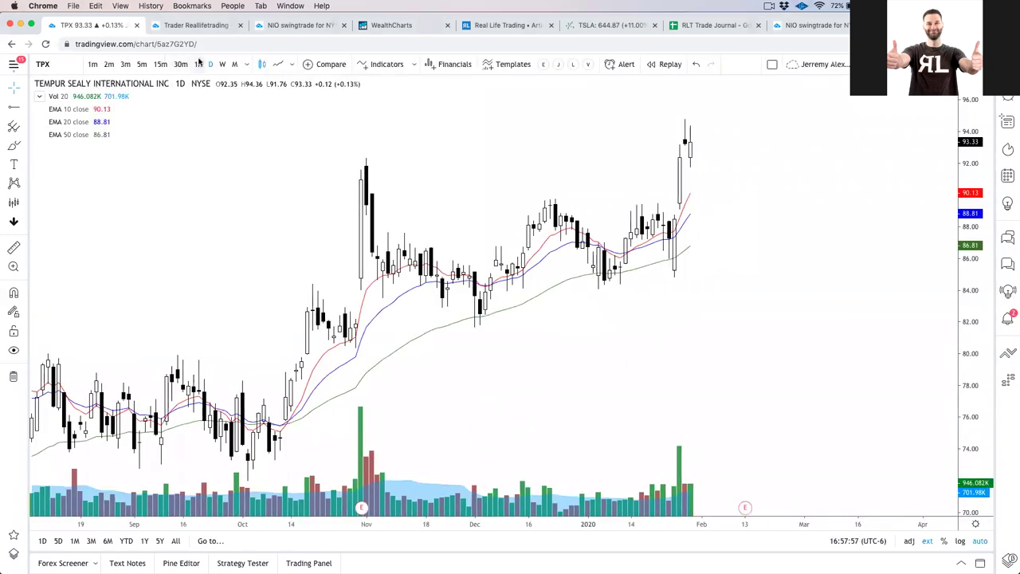
# - Switch TPX to the monthly interval, frame its full history from 2004 to 2020, and compress the price scale
pyautogui.click(232, 65)
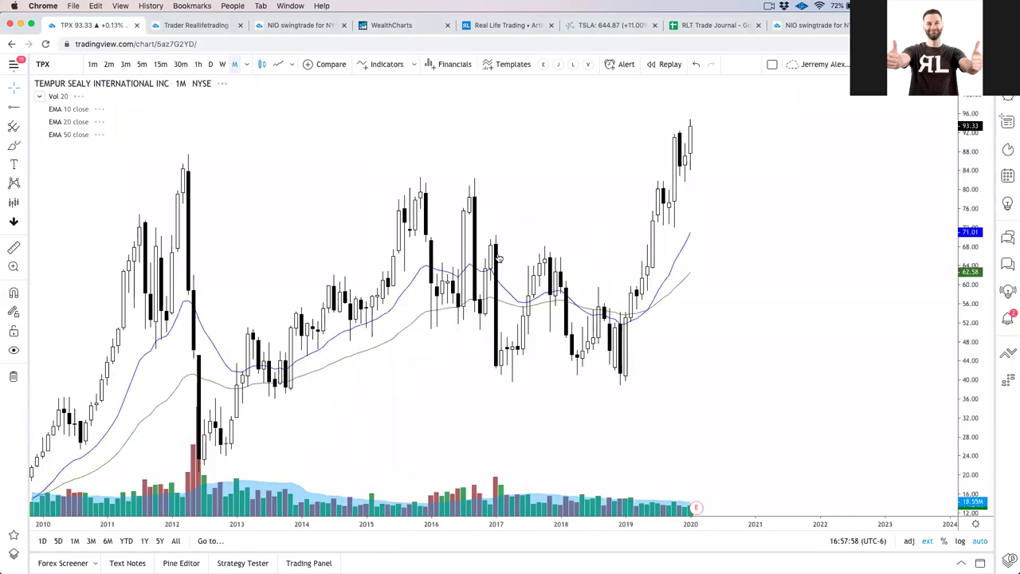
pyautogui.scroll(-10, 498, 255)
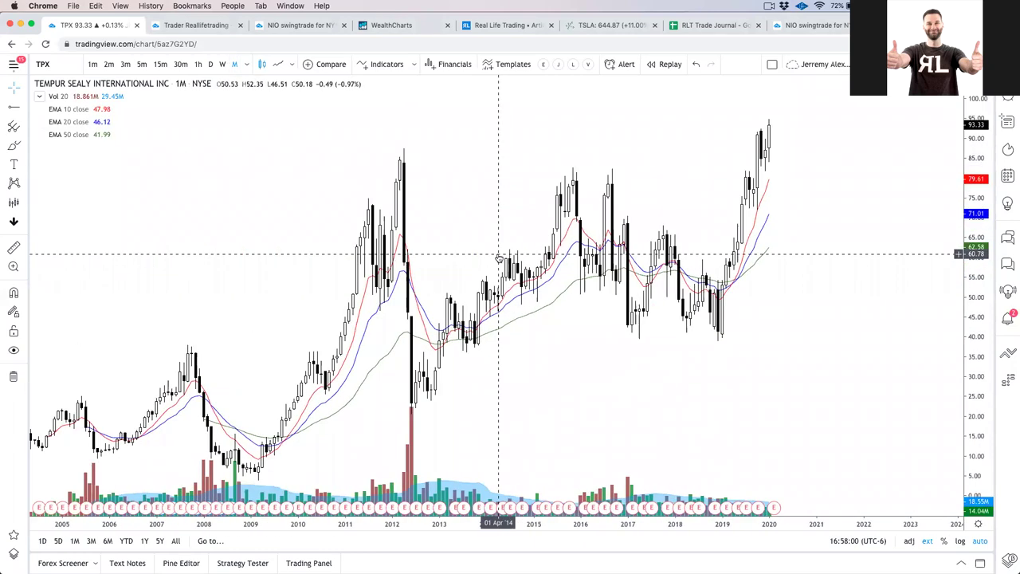
pyautogui.scroll(1, 500, 255)
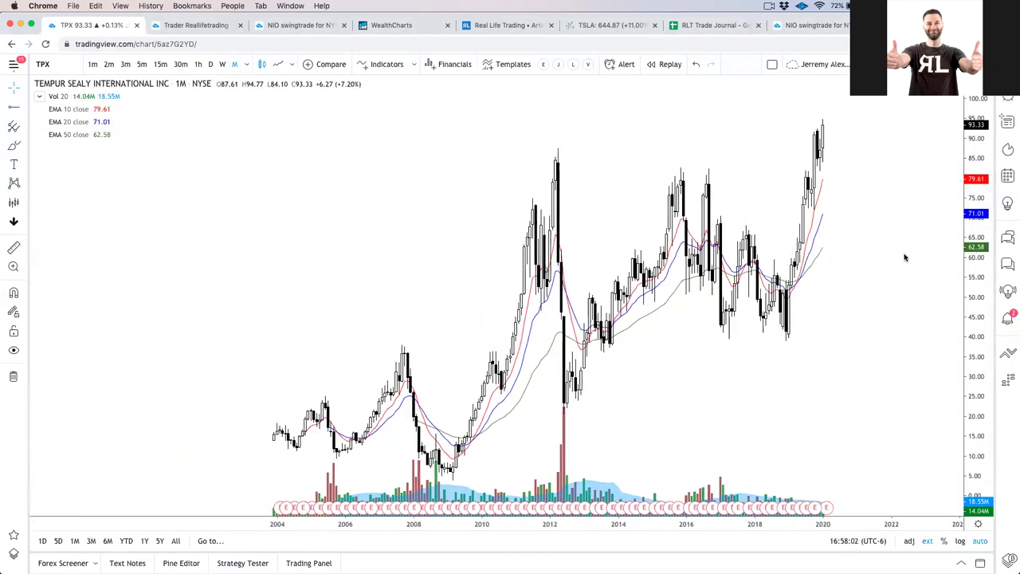
pyautogui.moveTo(972, 331); pyautogui.dragTo(852, 355)
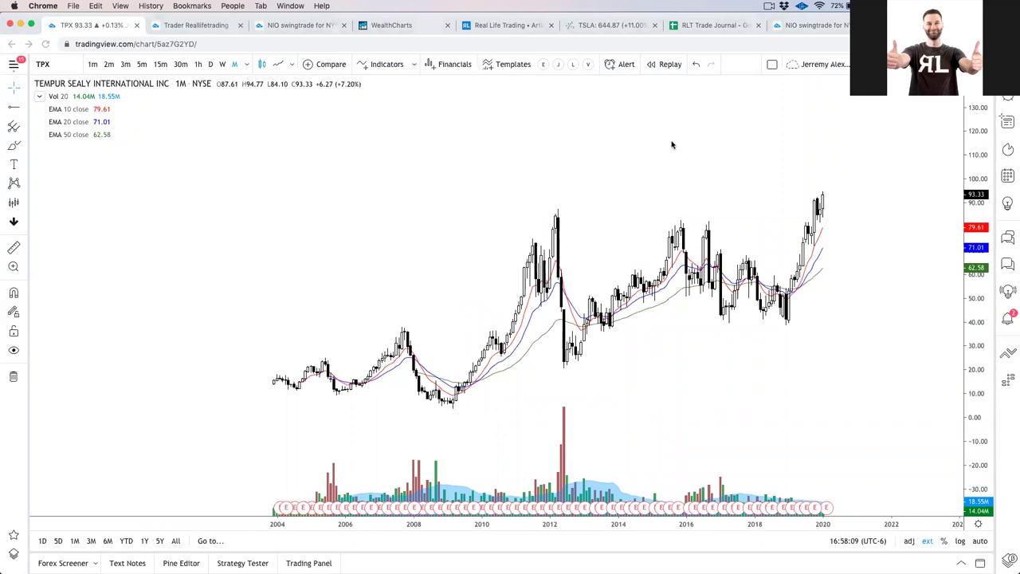
# - Sketch a temporary flat resistance line from TPX's 2012 peak and a rising support line from its 2009 low, and clear them
pyautogui.moveTo(546, 216); pyautogui.dragTo(854, 216)
pyautogui.moveTo(440, 405)
pyautogui.mouseDown()
pyautogui.moveTo(881, 249)
pyautogui.moveTo(902, 277)
pyautogui.mouseUp()
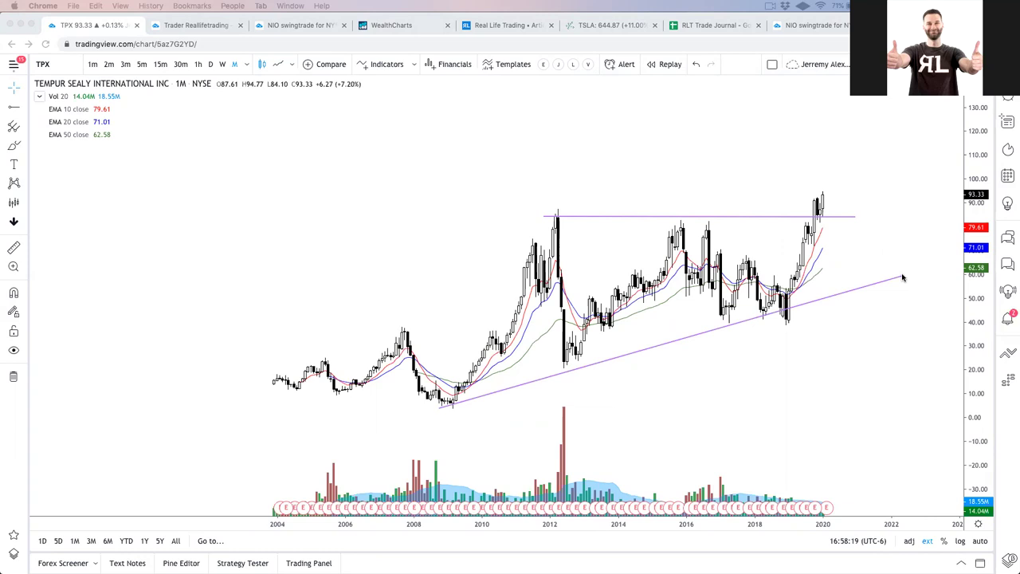
pyautogui.hotkey('ctrl', 'alt', 'h')
pyautogui.click(332, 234)
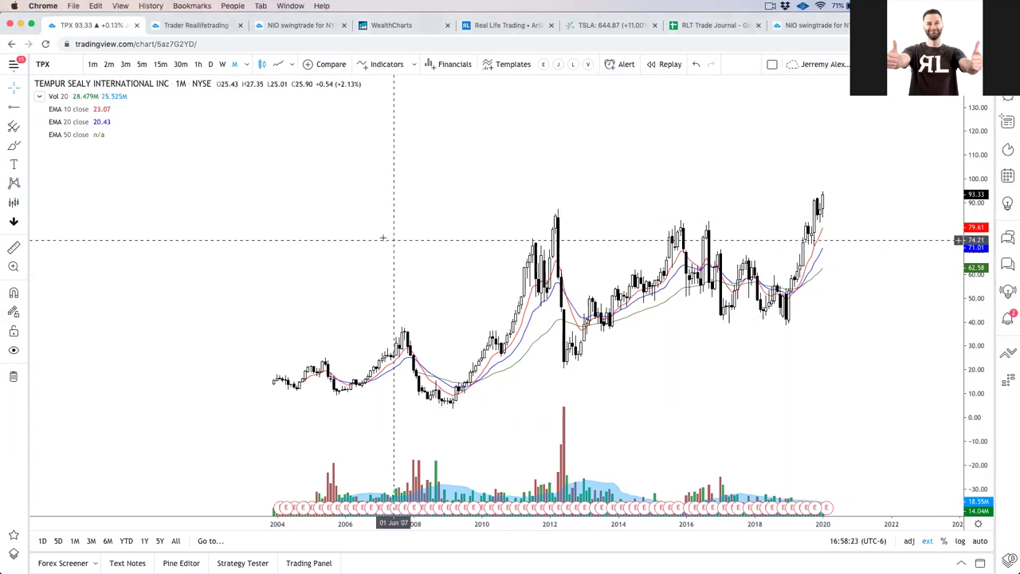
# - Place a horizontal line at 85.13 on the TPX monthly chart, near the 2012 peak
pyautogui.click(75, 170)
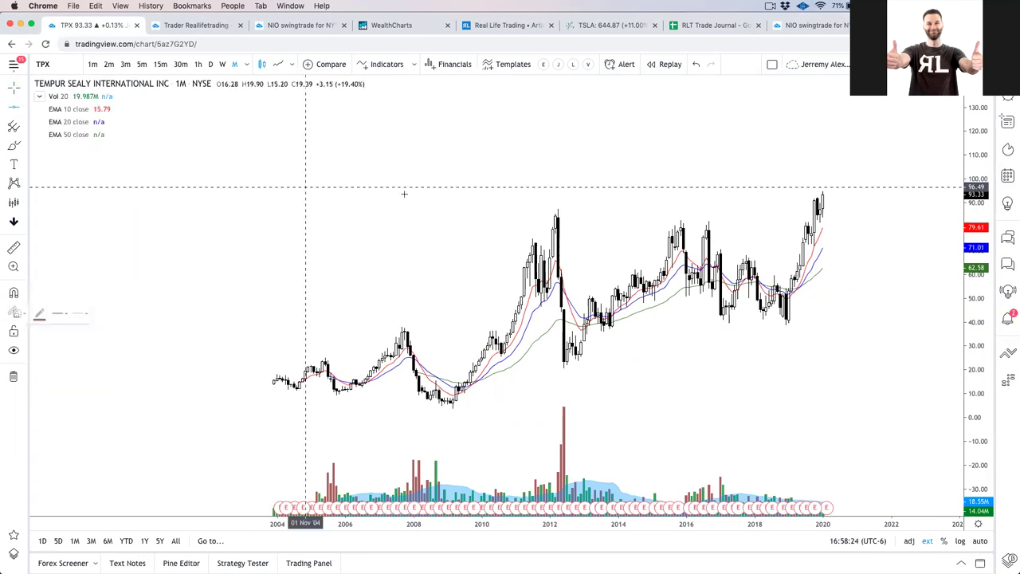
pyautogui.click(411, 213)
pyautogui.moveTo(439, 164); pyautogui.dragTo(365, 142)
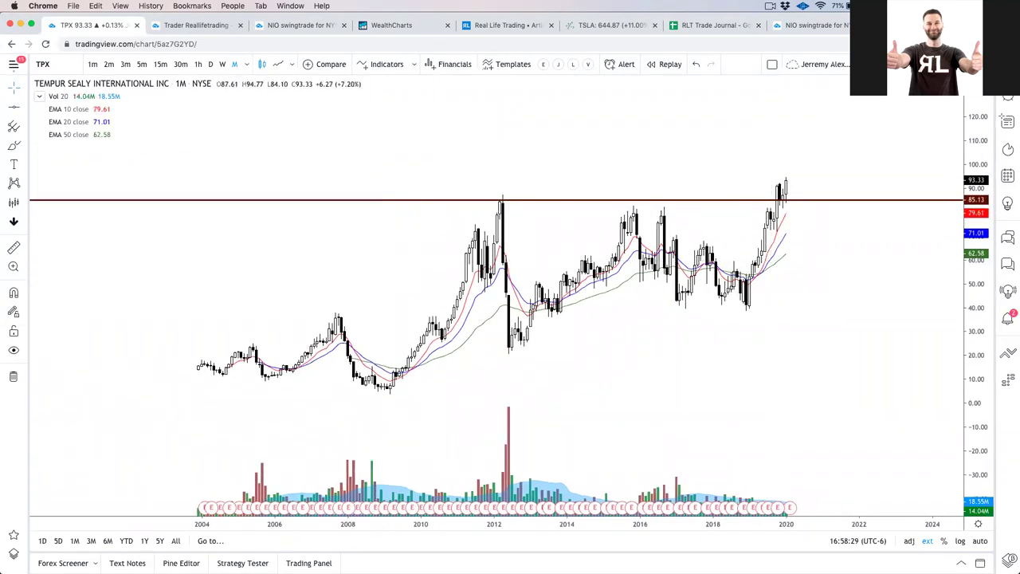
pyautogui.moveTo(921, 160); pyautogui.dragTo(848, 255)
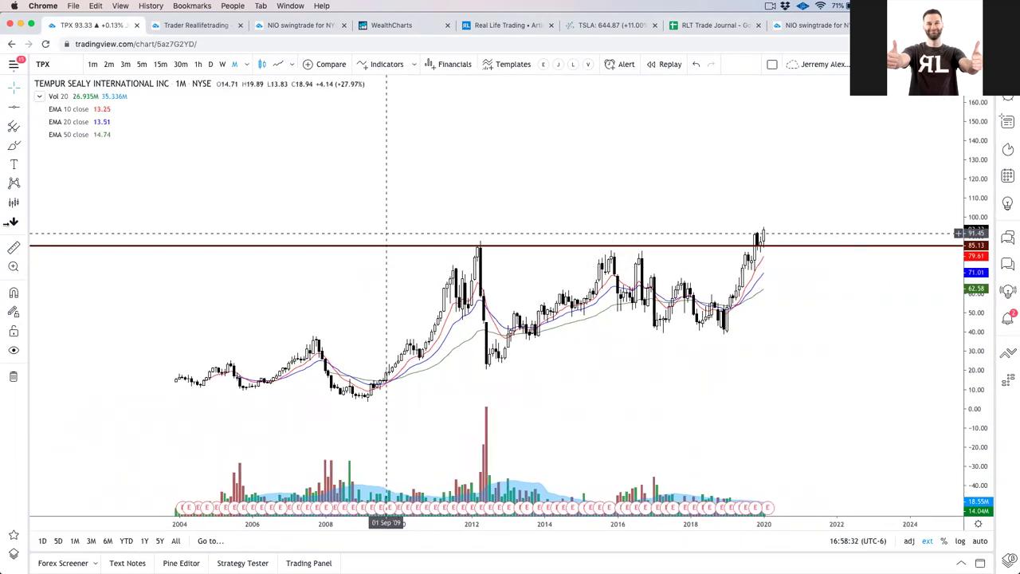
# - Draw a trend-based Fibonacci extension on TPX from the November 2012 low to the 2015 high and back to the same low
pyautogui.click(26, 129)
pyautogui.click(89, 339)
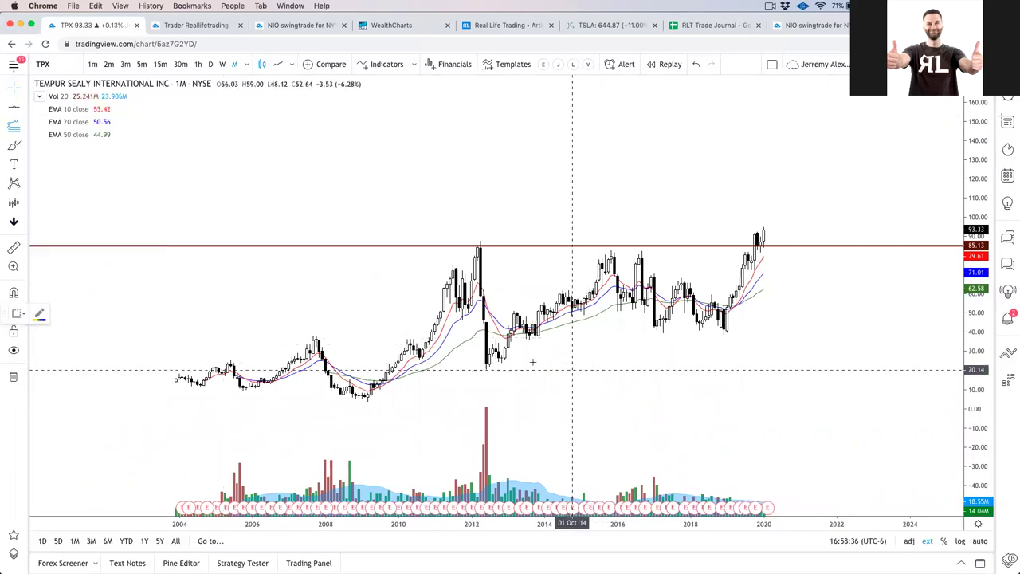
pyautogui.click(500, 358)
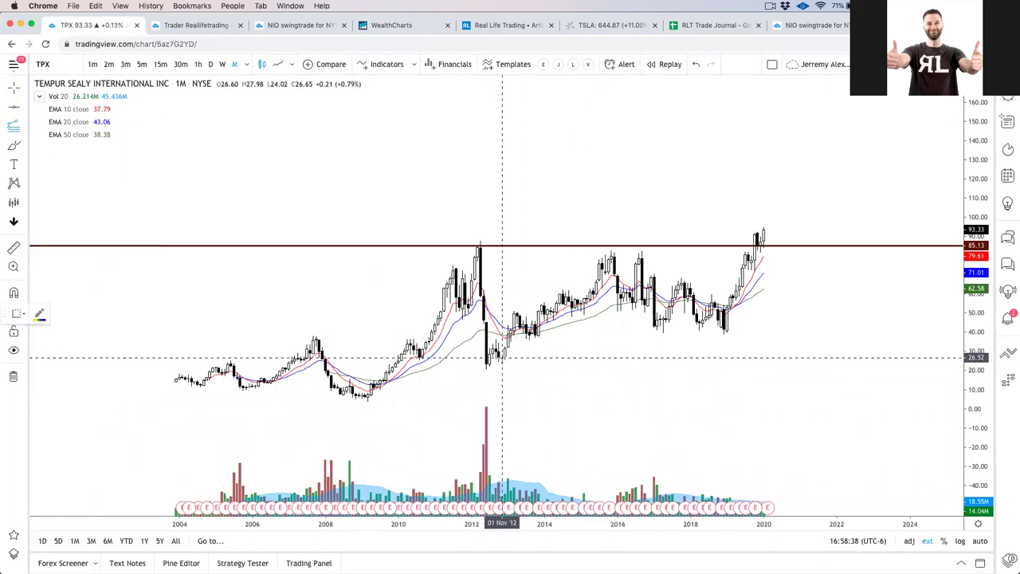
pyautogui.click(612, 255)
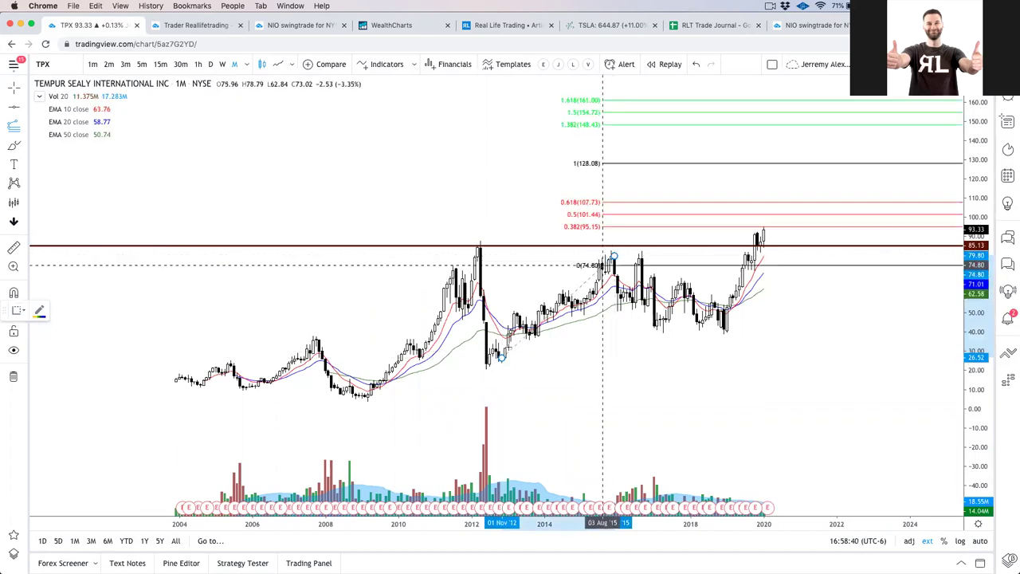
pyautogui.click(502, 358)
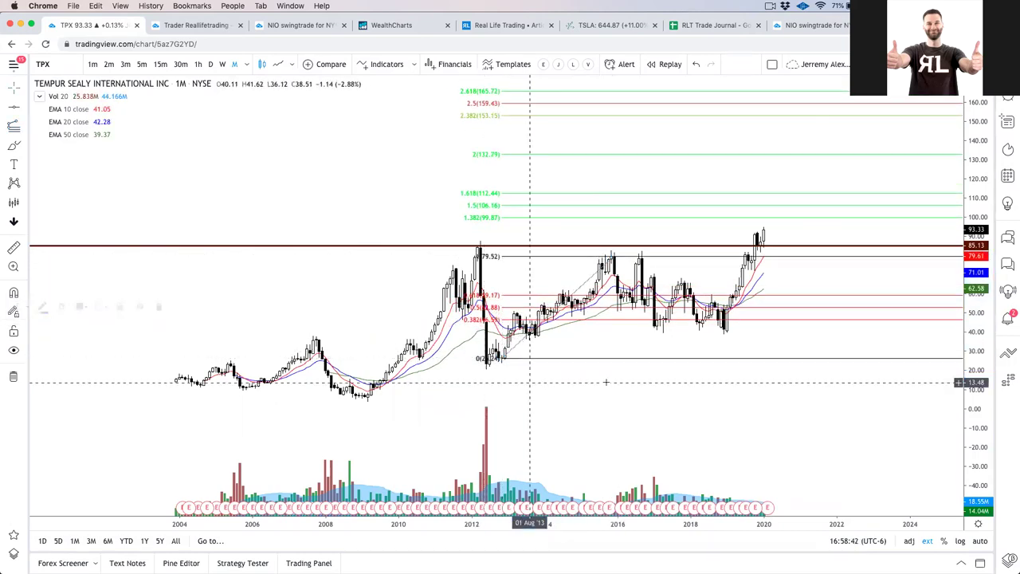
pyautogui.scroll(3, 637, 375)
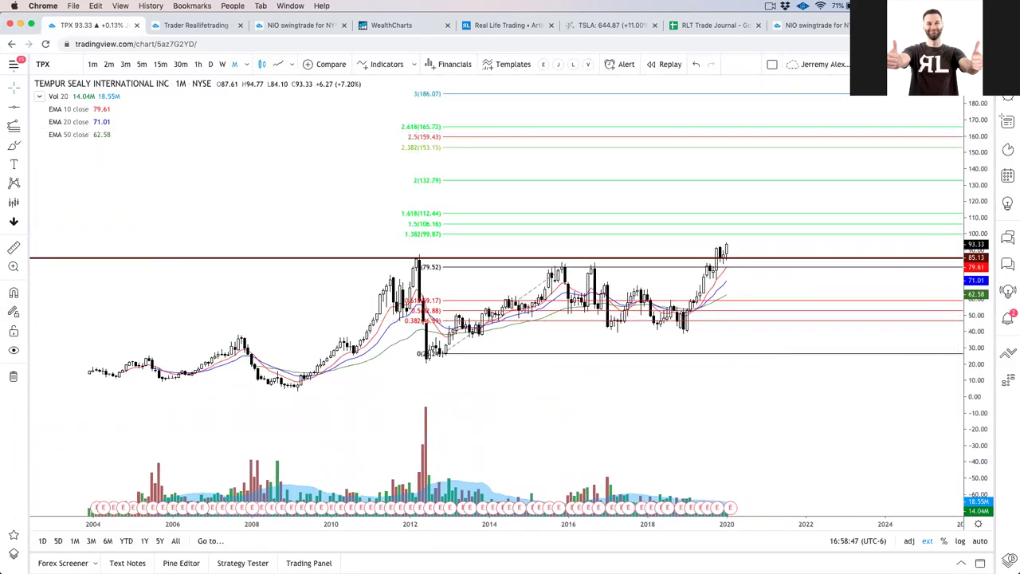
# - Start a new idea titled "TPX watch for the full bull train" with the description "I LOVE this close up here. BUY DIPS, be bullish"
pyautogui.write('TPX watch for the f')
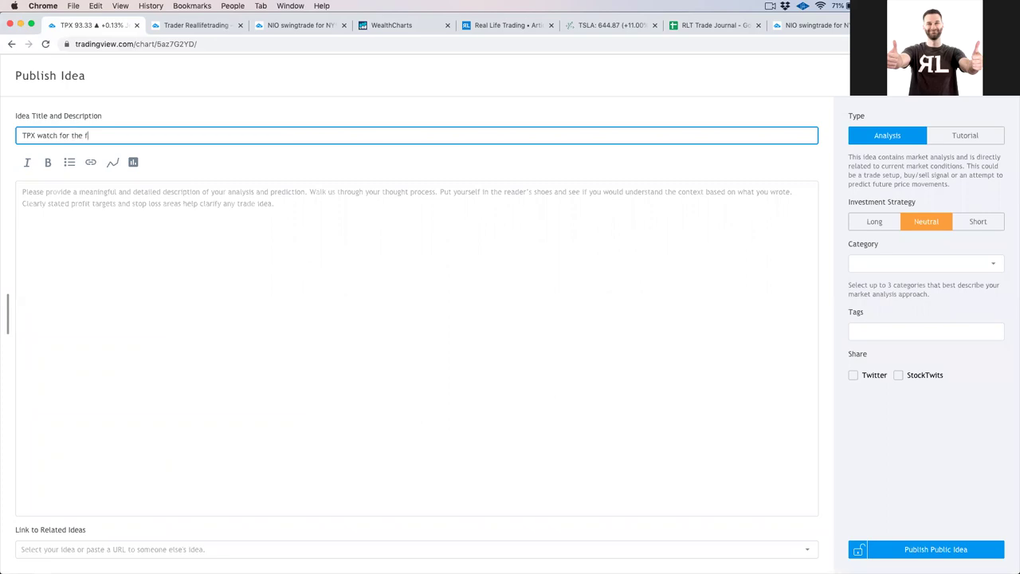
pyautogui.write('ull bull train')
pyautogui.press('Tab')
pyautogui.write('I LOVE this close up here. BUY DIPS, be bullish')
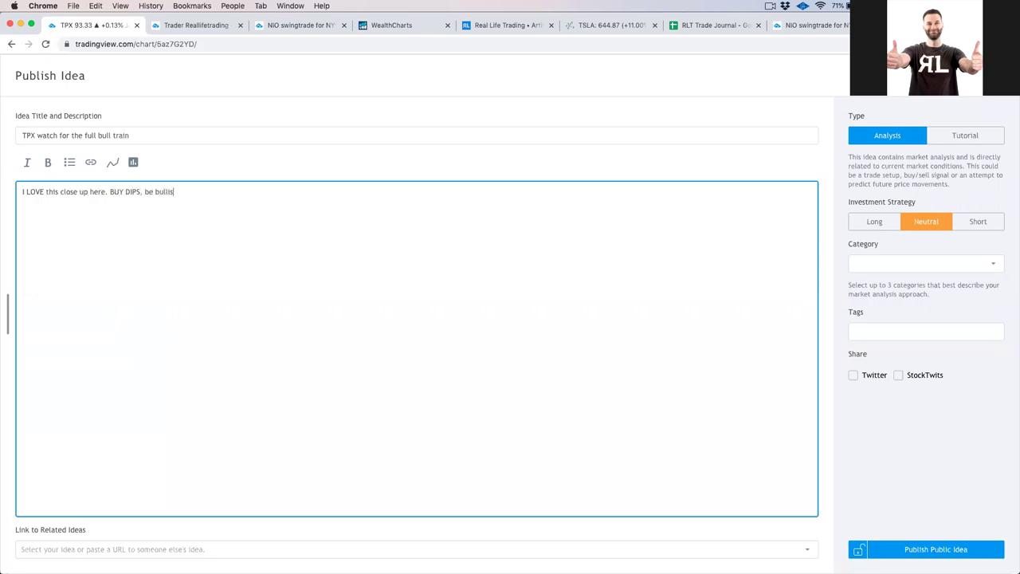
# - Set the idea's strategy to Long and its categories to Beyond Technical Analysis, Wave Analysis and Technical Indicators
pyautogui.click(874, 223)
pyautogui.click(882, 263)
pyautogui.click(893, 398)
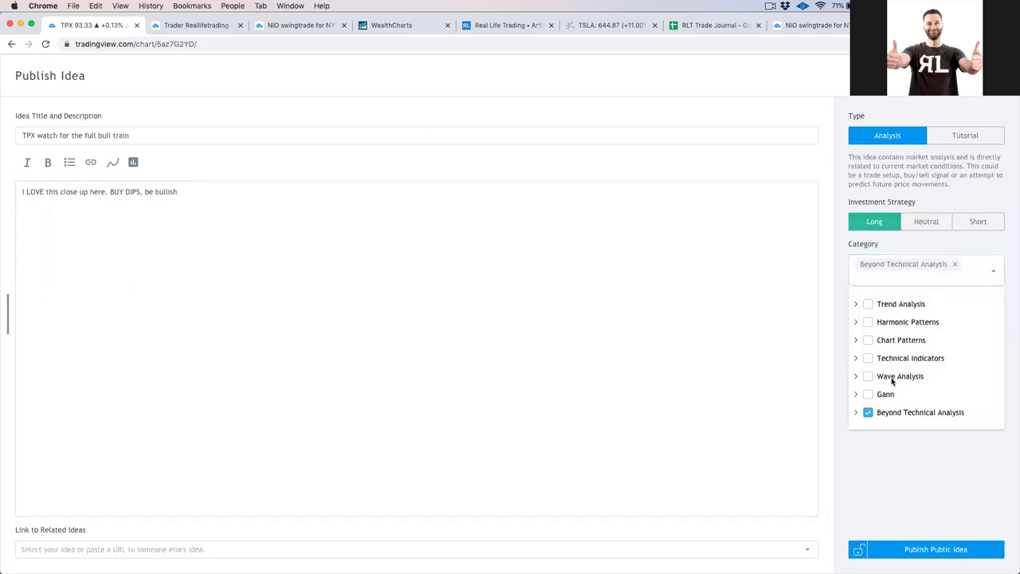
pyautogui.click(895, 379)
pyautogui.click(896, 361)
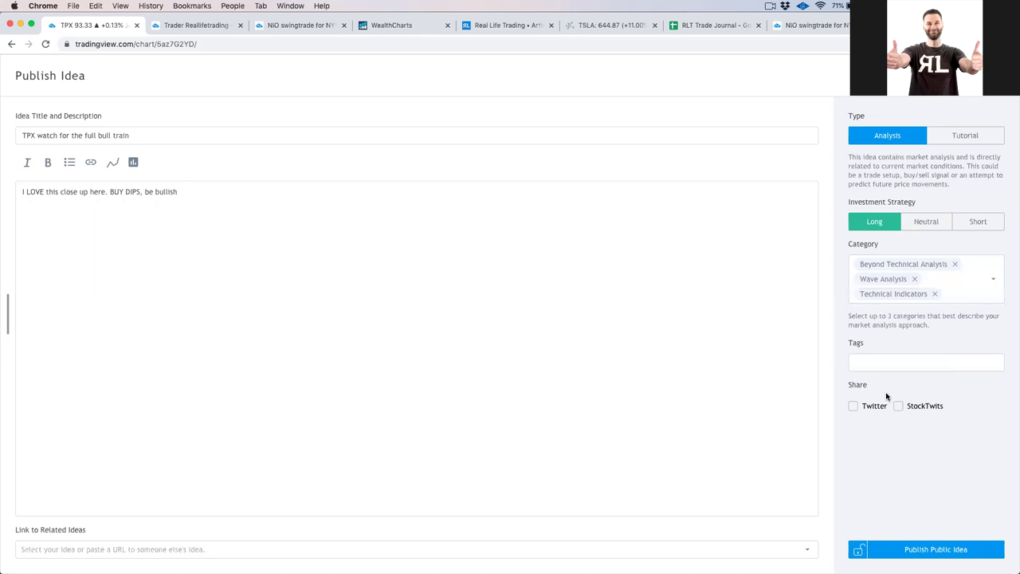
# - Tag the idea with TPX, enable sharing to Twitter and StockTwits, and publish it as a public idea
pyautogui.click(866, 364)
pyautogui.write('TPX')
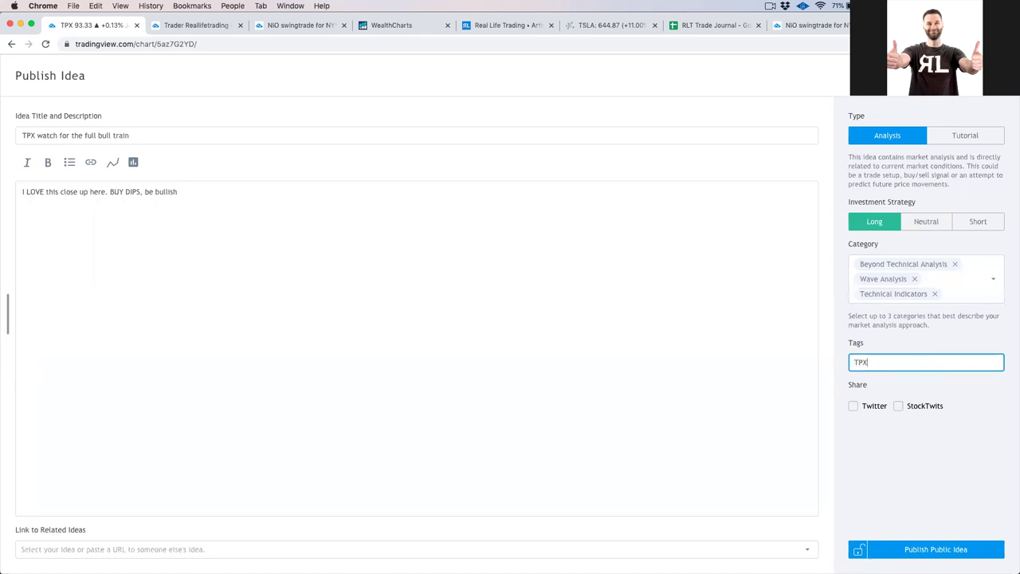
pyautogui.press('Return')
pyautogui.click(875, 408)
pyautogui.click(908, 411)
pyautogui.click(894, 549)
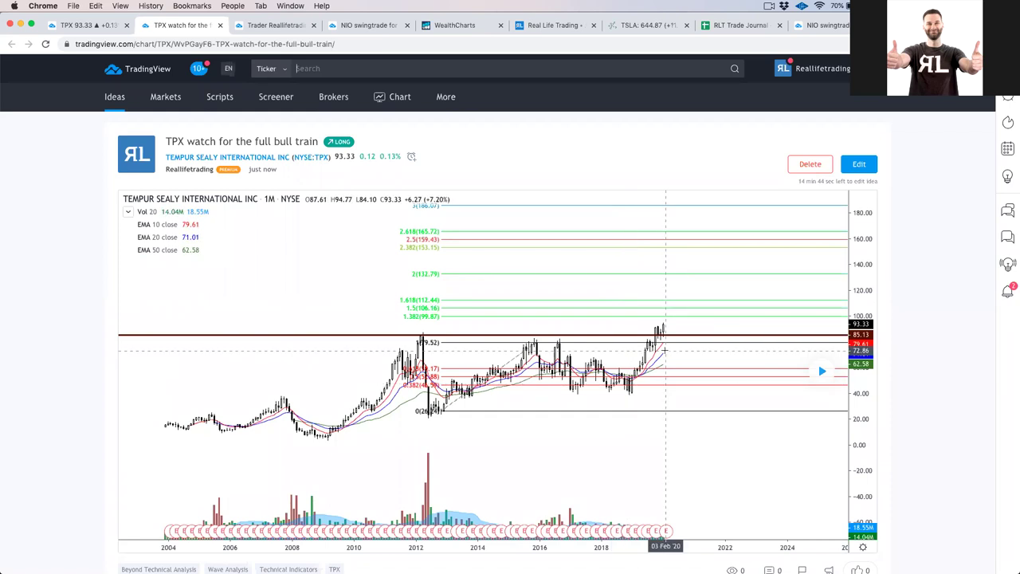
# - Return to the TPX chart, switch it to the daily interval, and frame the price action from June onward
pyautogui.press('super+1')
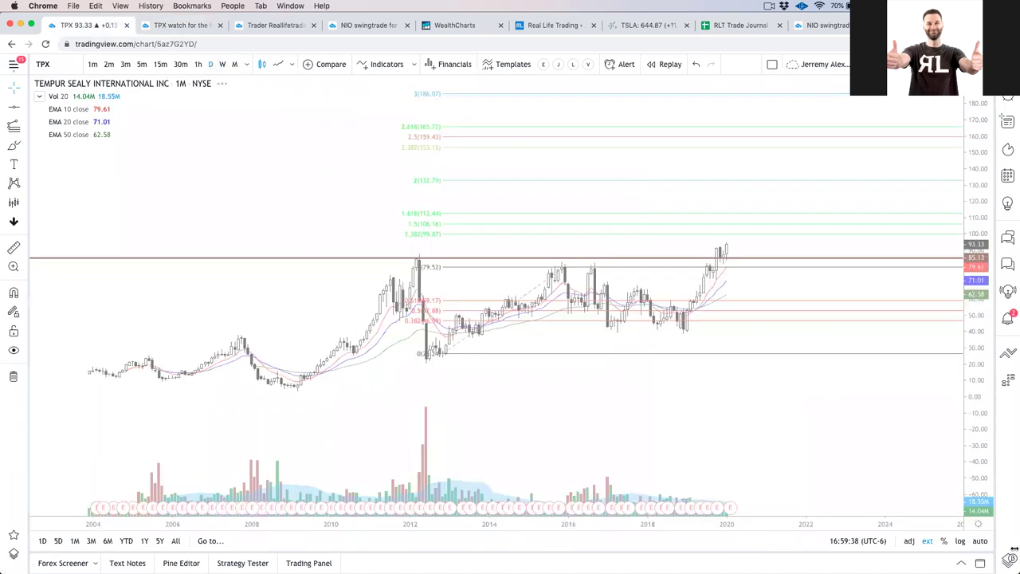
pyautogui.press('d')
pyautogui.press('Return')
pyautogui.scroll(2, 892, 379)
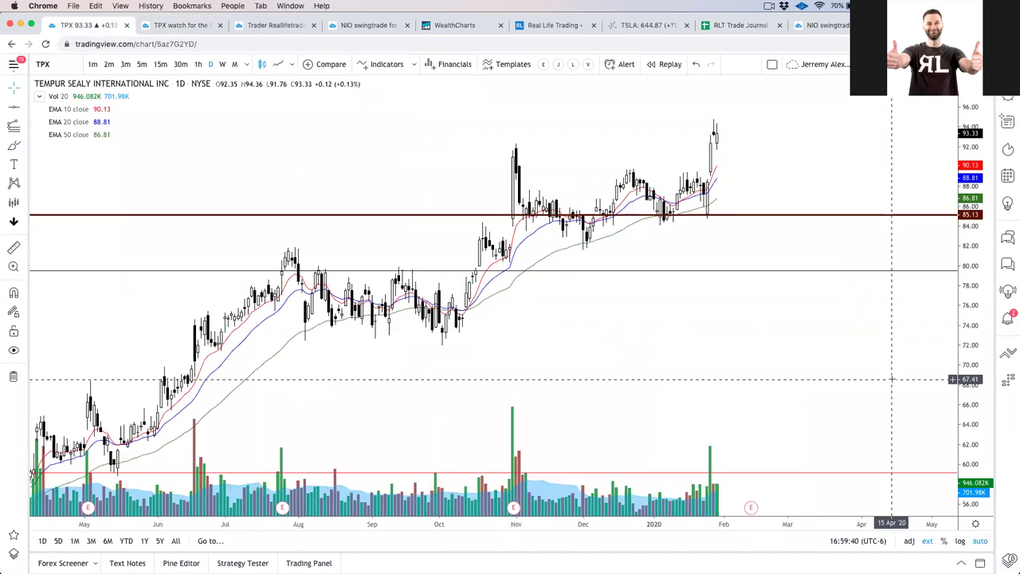
pyautogui.scroll(-1, 892, 379)
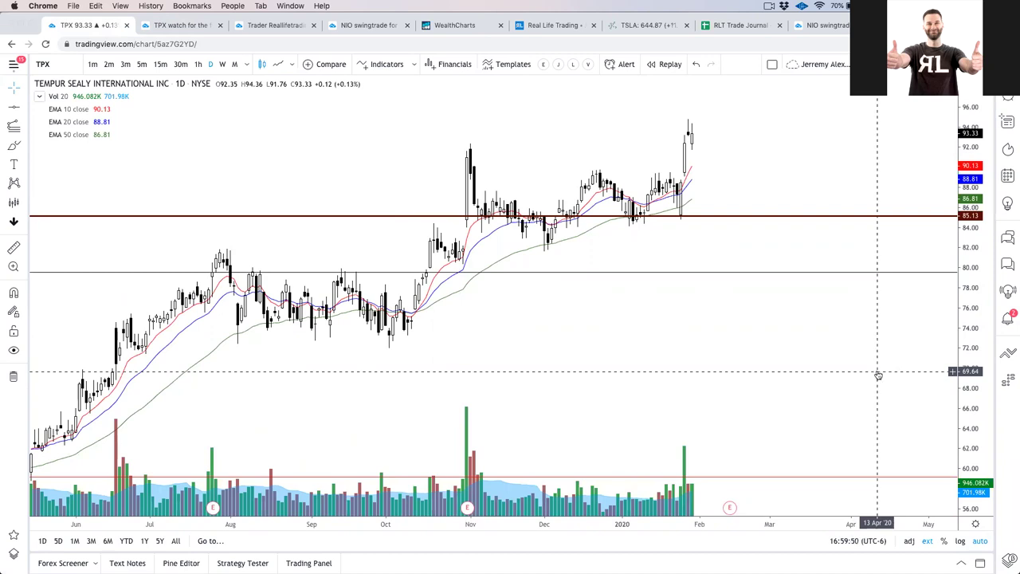
# - Check the Keynote list for the next ticker and load the SNAP chart in TradingView
pyautogui.press('super+Tab')
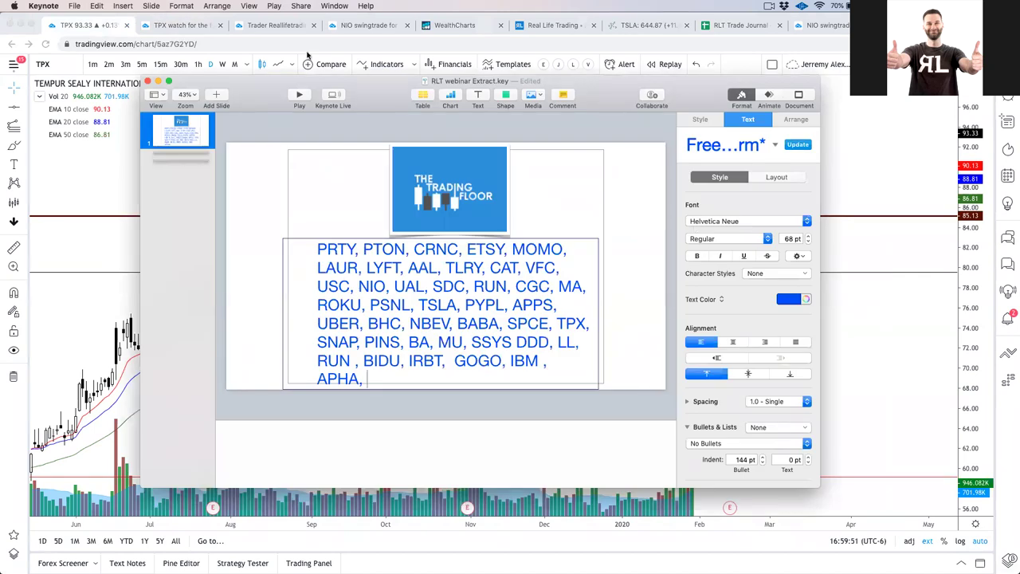
pyautogui.click(54, 66)
pyautogui.write('SNAP')
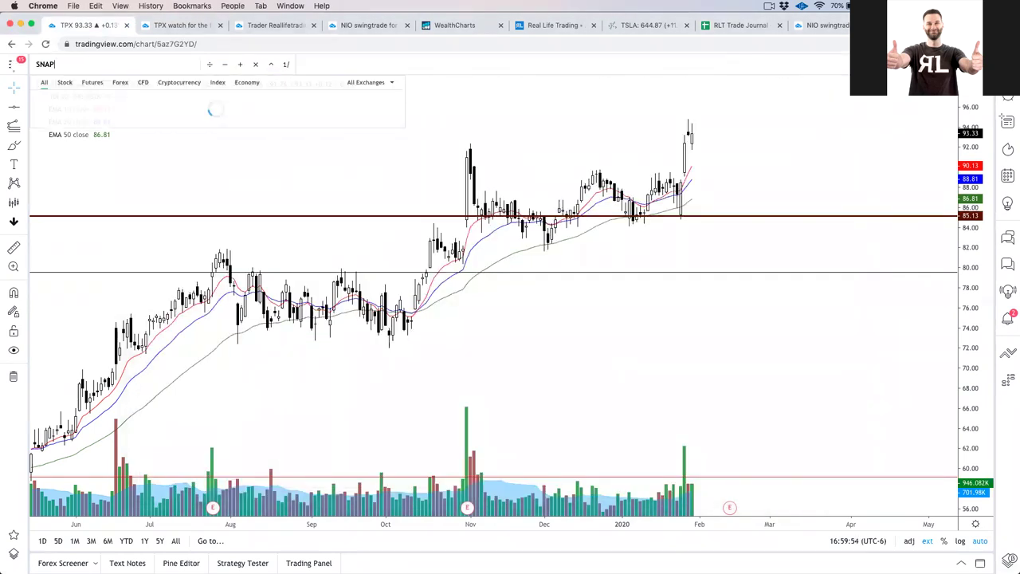
pyautogui.press('Return')
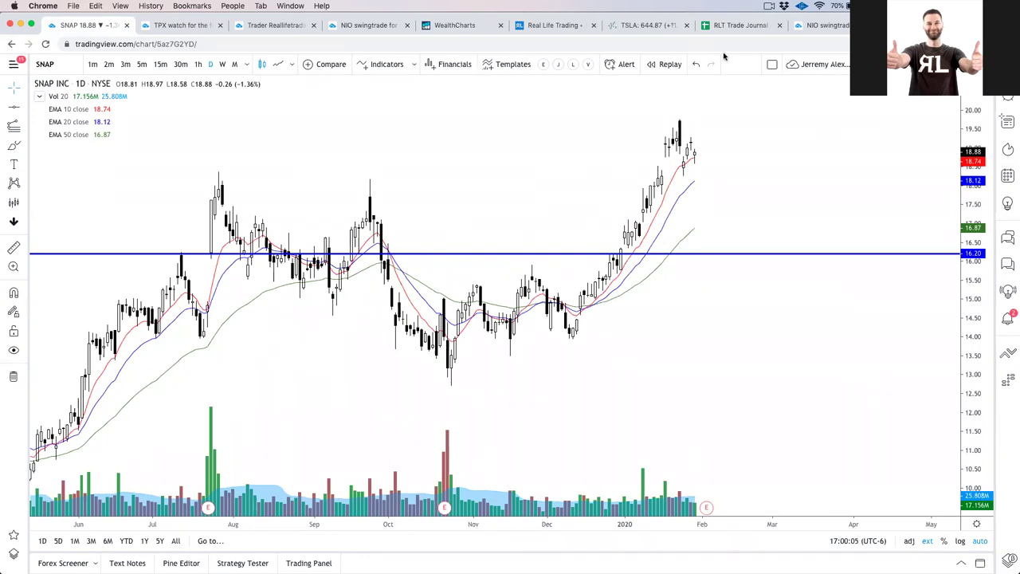
# - Visit the PYPL page on Finviz, and search Google for "xoom" in a new browser tab
pyautogui.click(876, 25)
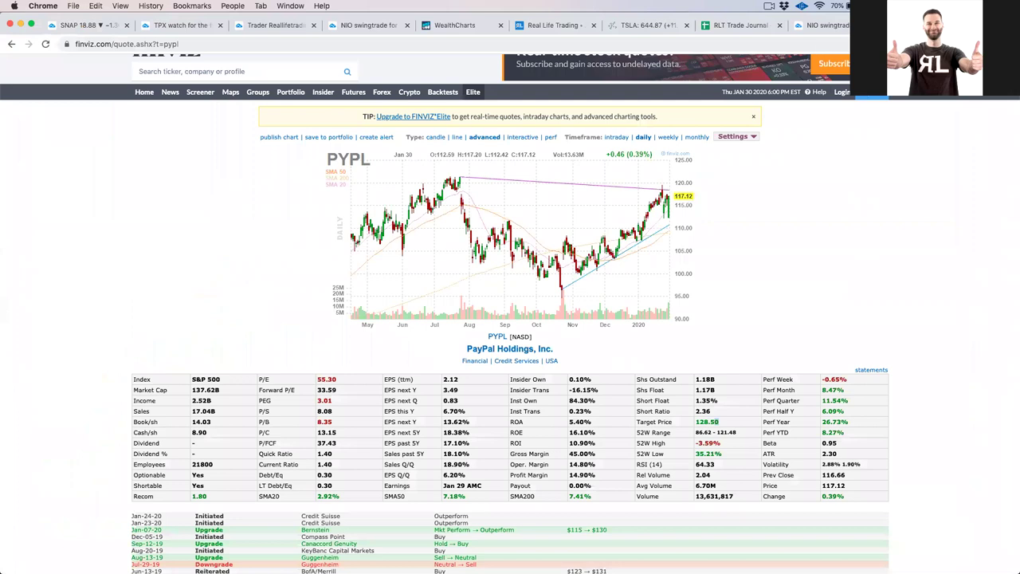
pyautogui.press('super+t')
pyautogui.write('xoom')
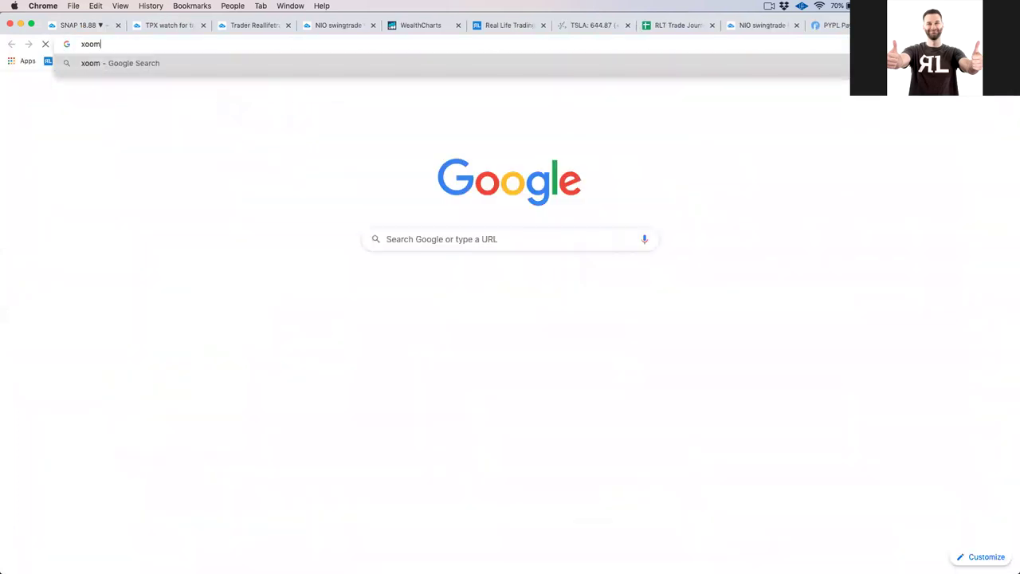
pyautogui.press('Return')
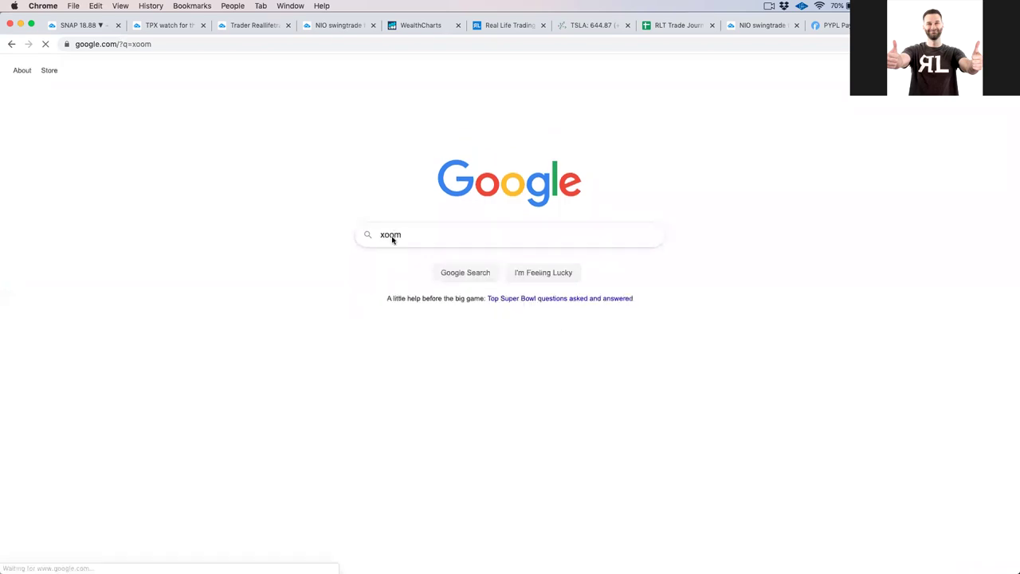
pyautogui.click(392, 235)
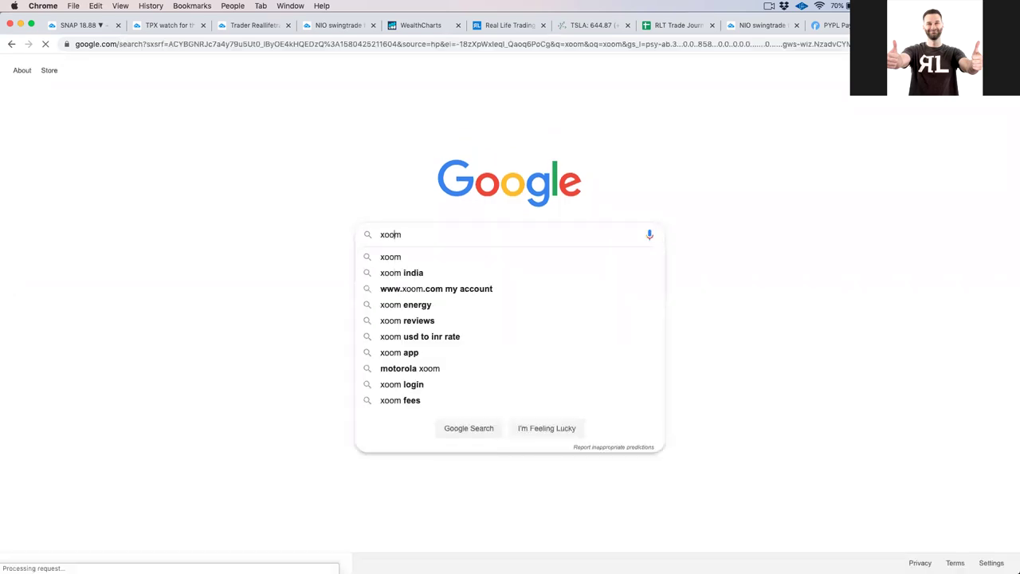